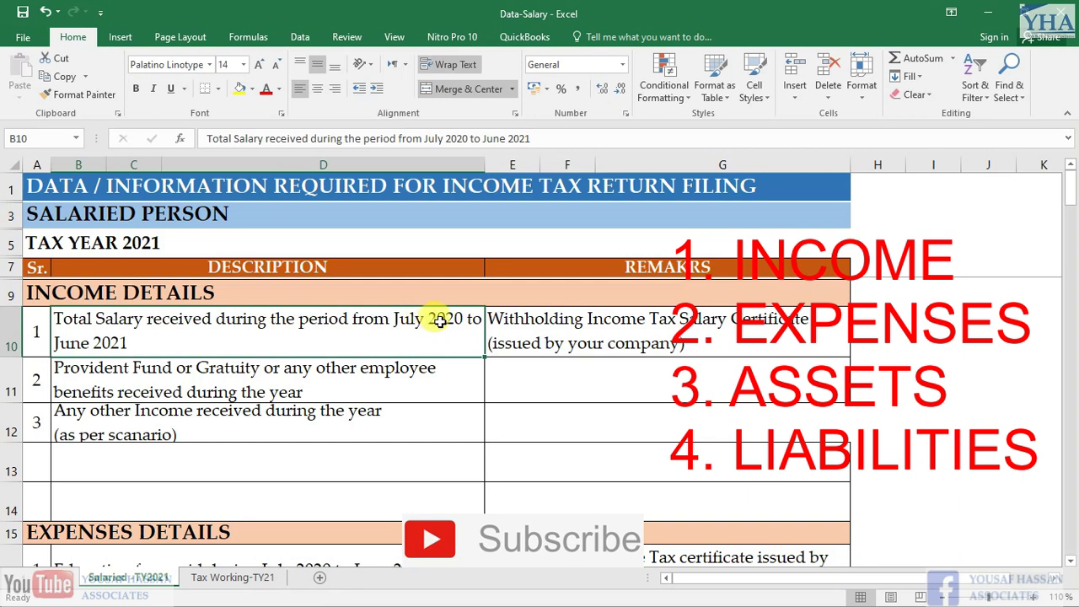
Edit the Total Salary description, marking its July 2020 to June 2021 period
double_click(398, 320)
left_click_drag(393, 320, 124, 343)
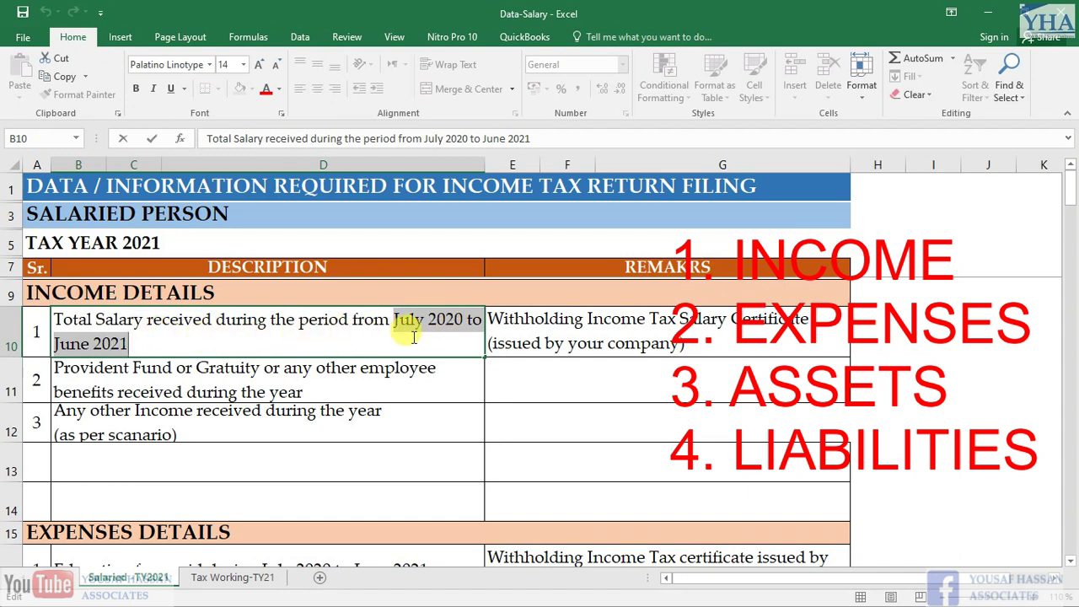
key("Return")
key("Return")
key("Return")
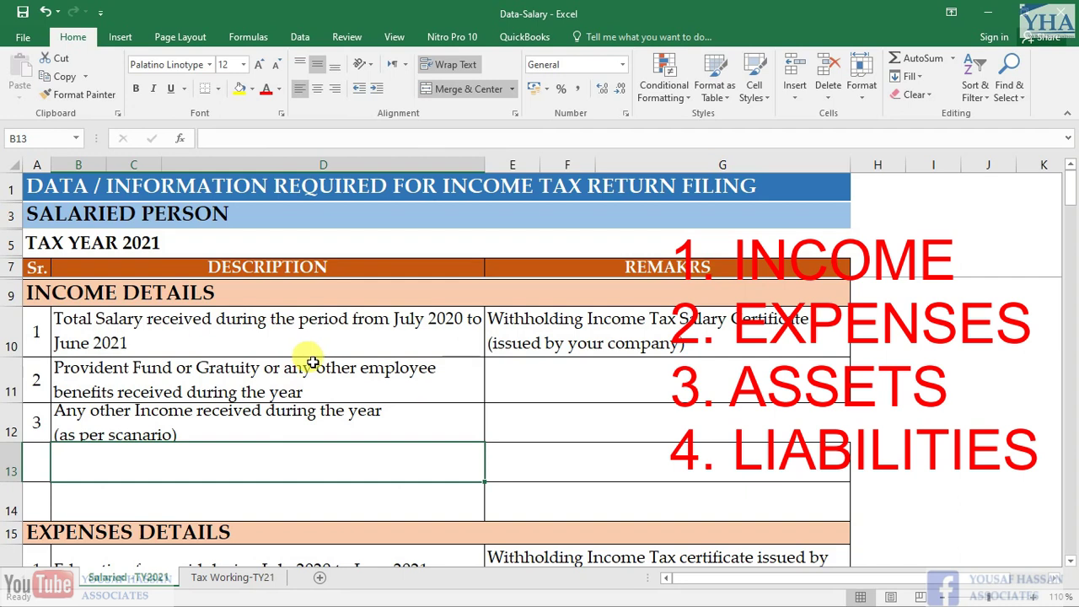
Survey the section headings: Income, Expenses, Assets and Liabilities Details
left_click(74, 291)
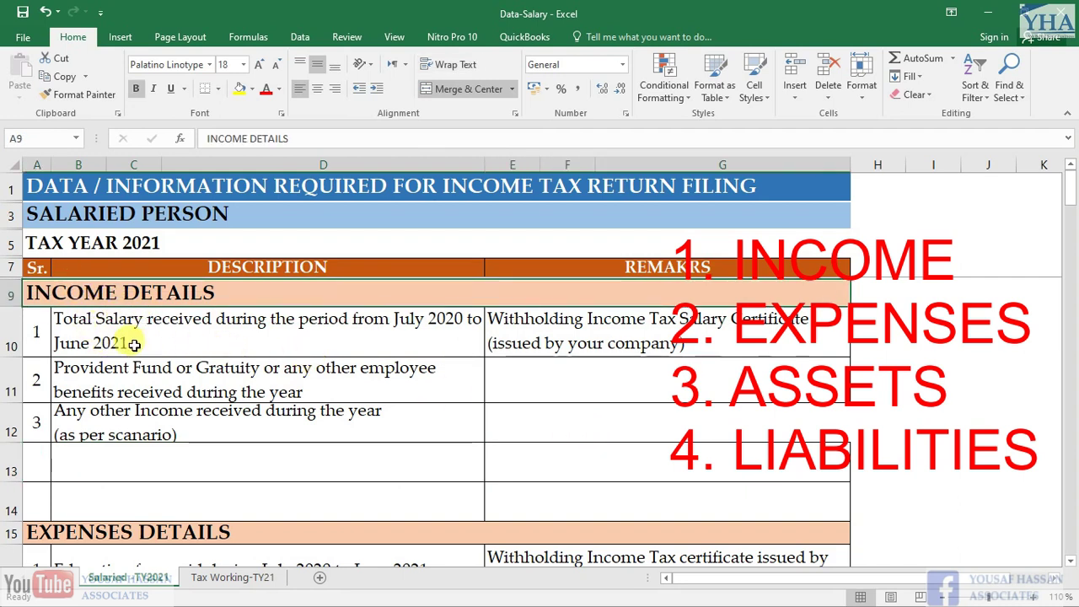
scroll(112, 329, "down", 1)
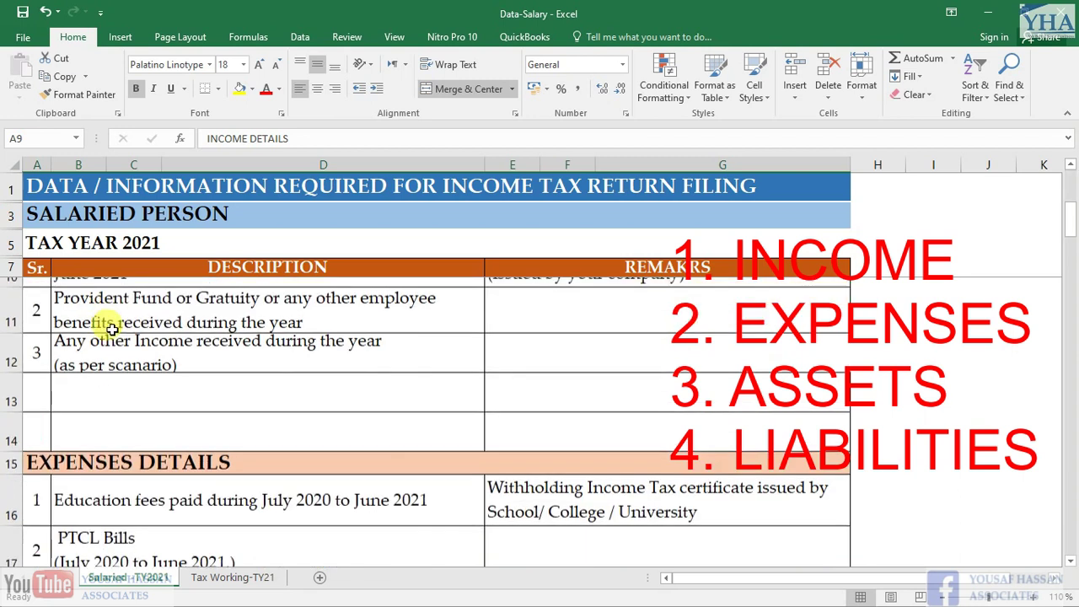
left_click(72, 452)
scroll(106, 505, "down", 3)
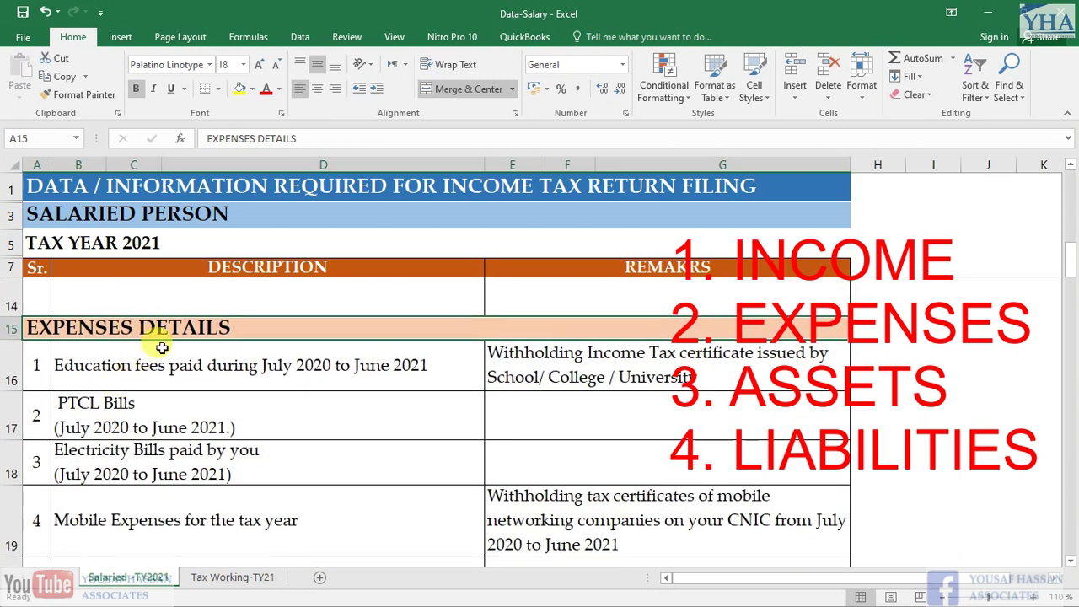
scroll(118, 346, "down", 4)
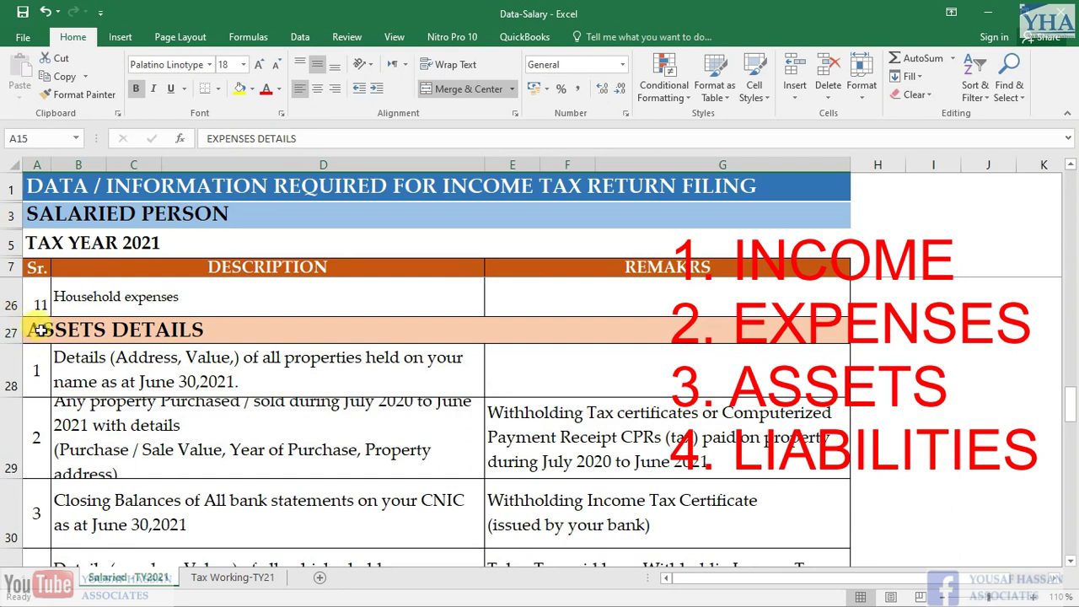
left_click(40, 330)
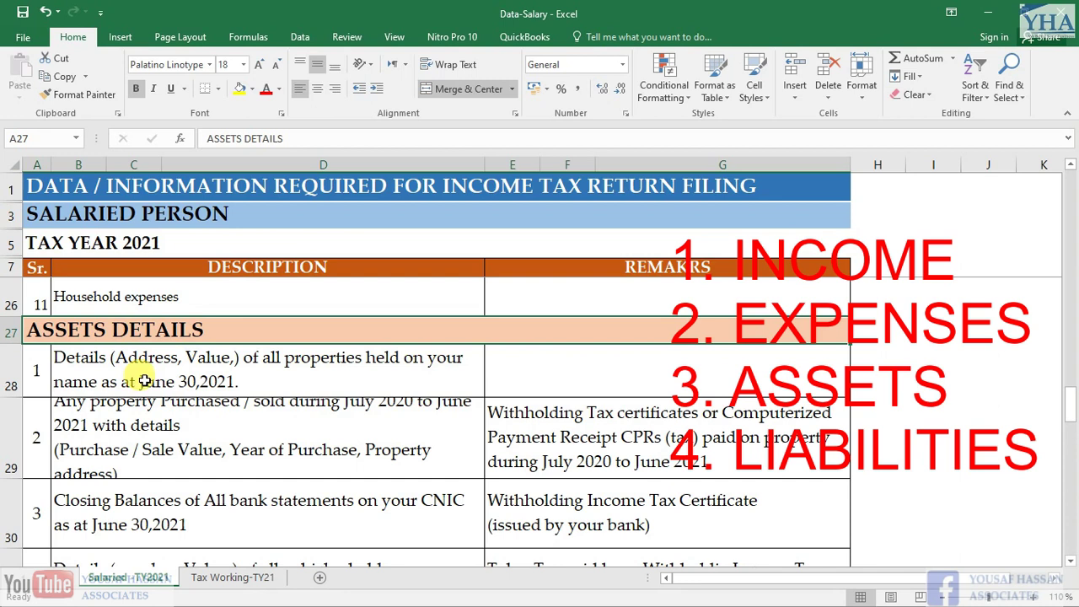
scroll(106, 378, "down", 4)
scroll(118, 366, "up", 2)
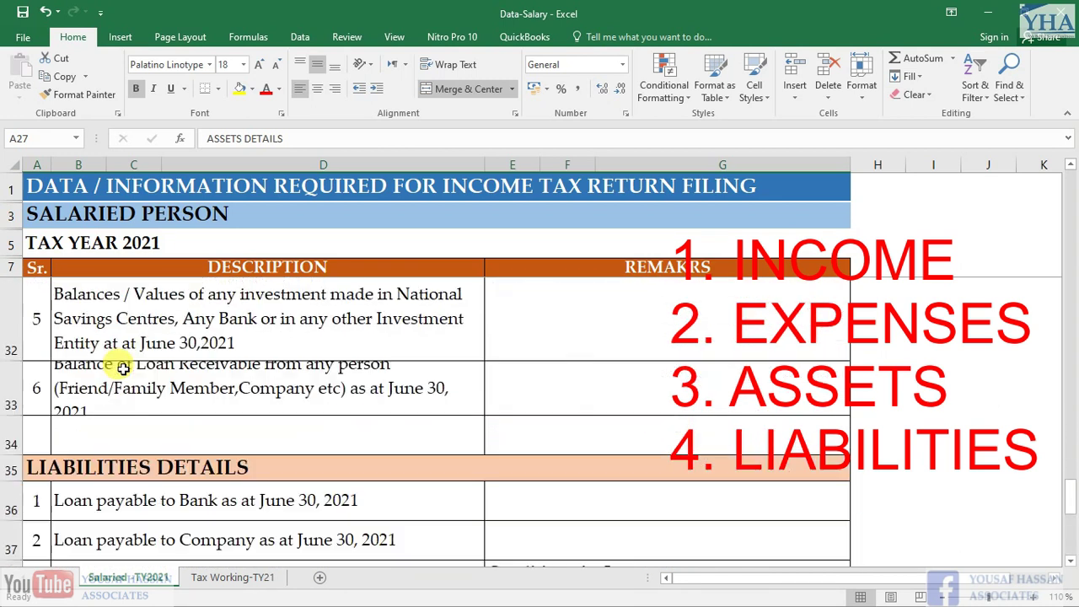
left_click(82, 459)
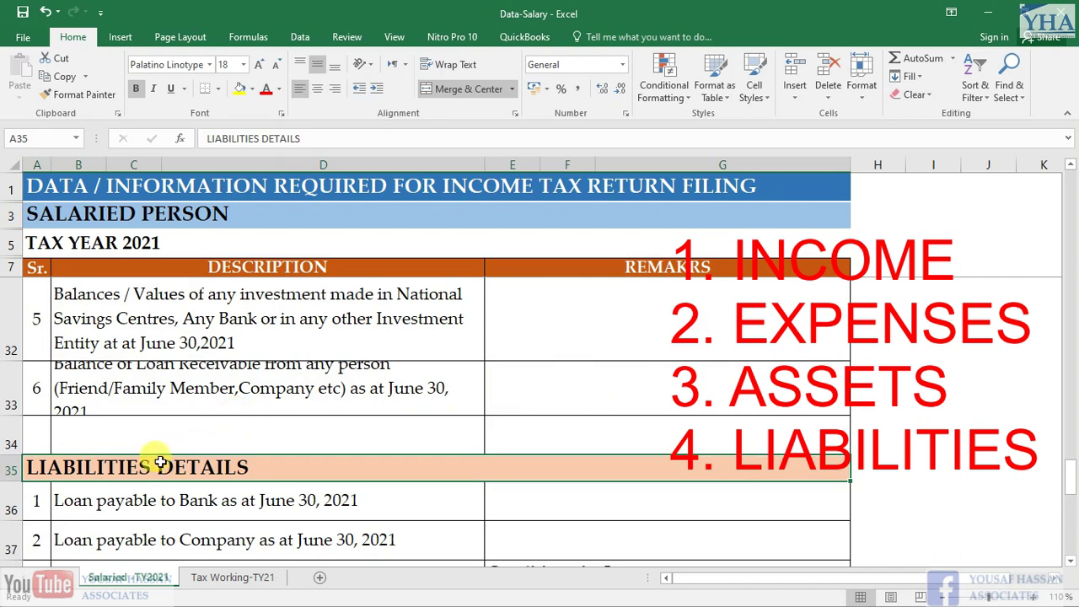
scroll(160, 451, "up", 8)
Review the Total Salary item and its certificate remark
left_click(213, 326)
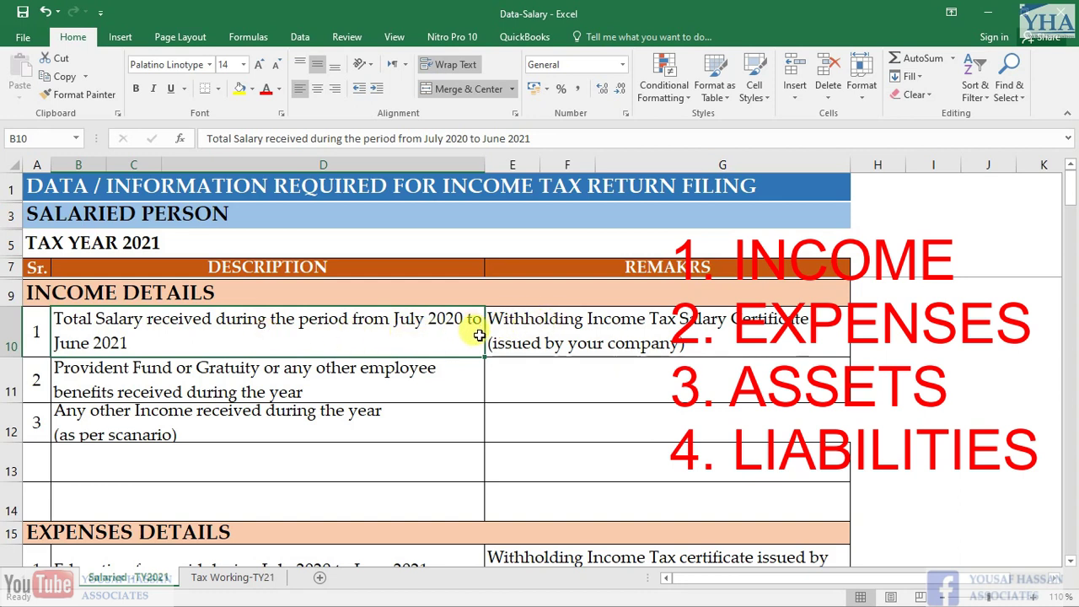
left_click(593, 329)
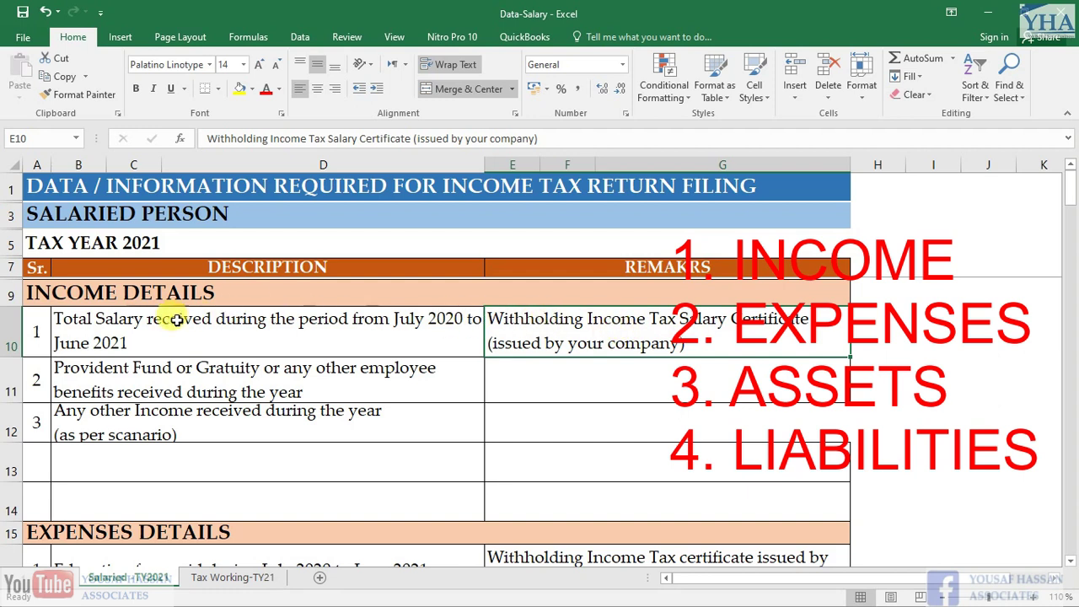
left_click(114, 325)
scroll(126, 343, "down", 1)
scroll(126, 337, "up", 1)
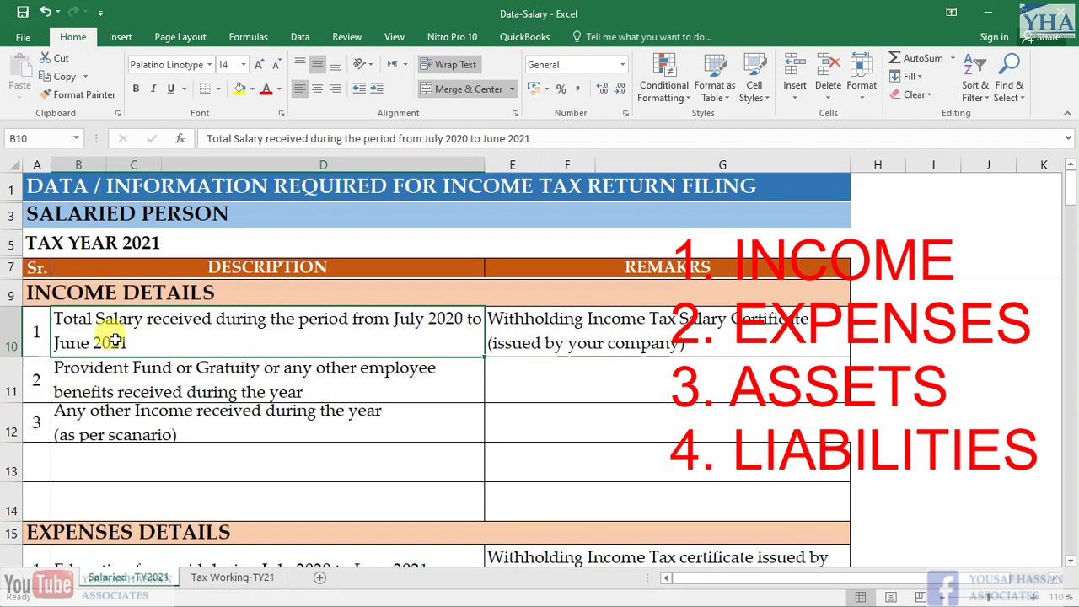
Go through the Provident Fund/Gratuity and Any other Income items, reaching EXPENSES DETAILS
left_click(102, 378)
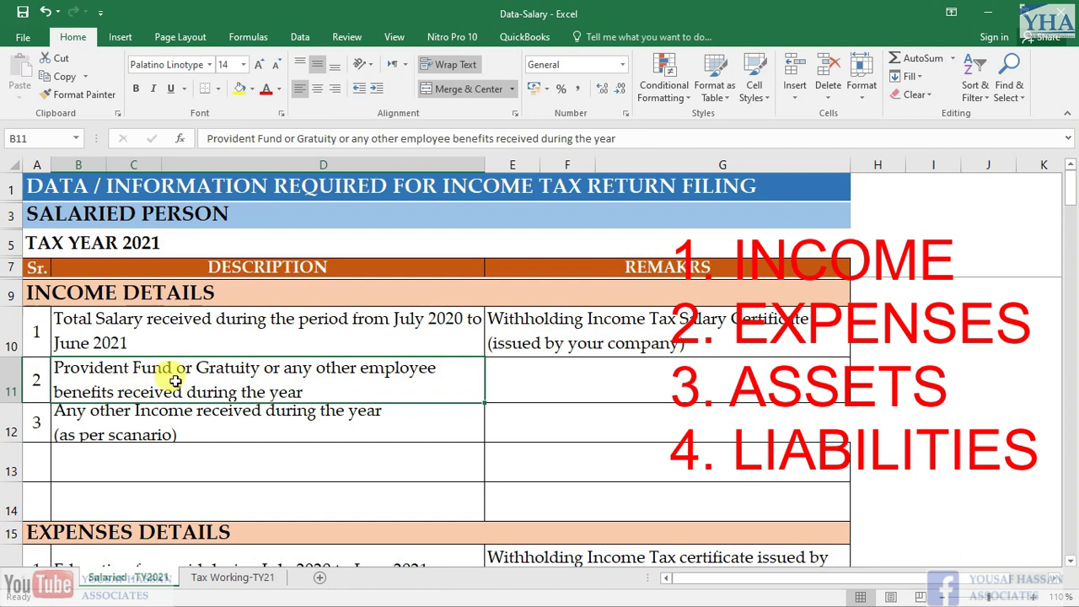
left_click(169, 419)
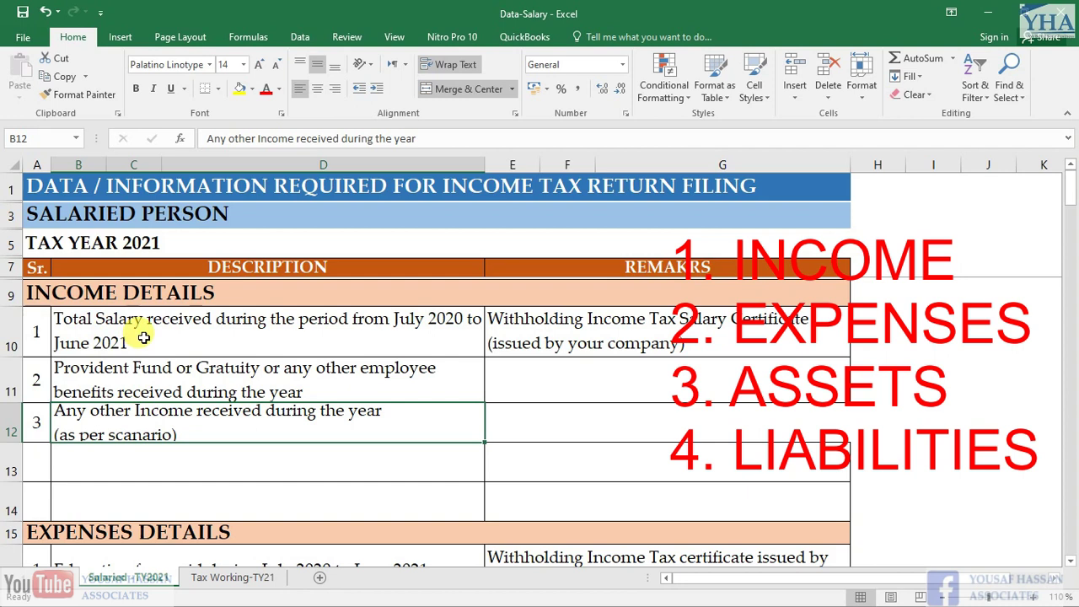
scroll(143, 337, "down", 3)
left_click(141, 325)
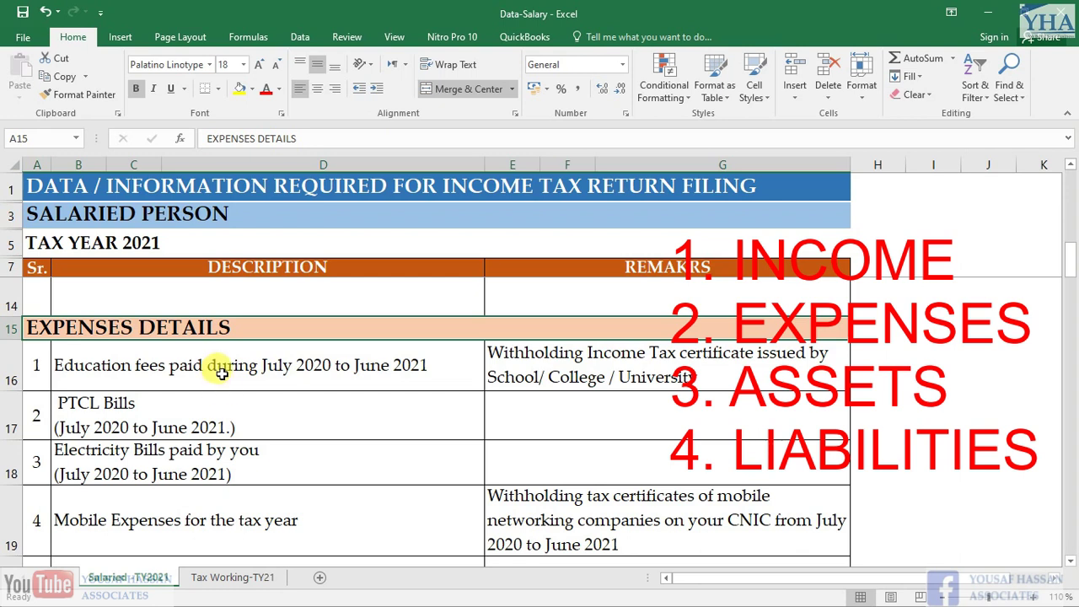
Review the Education fees item and its certificate remark
scroll(173, 375, "down", 1)
scroll(169, 378, "up", 1)
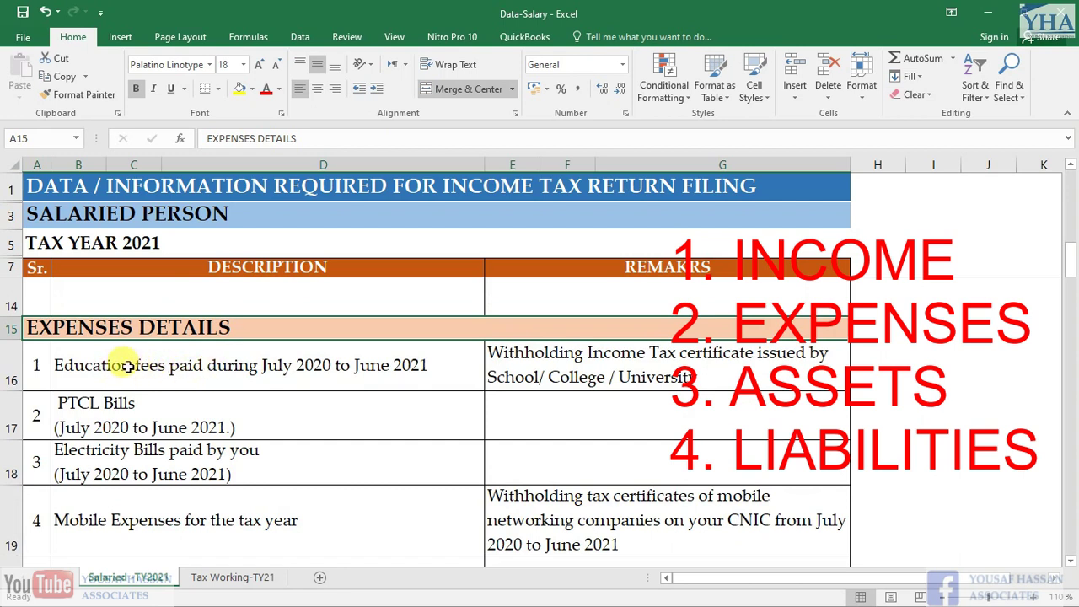
left_click(125, 368)
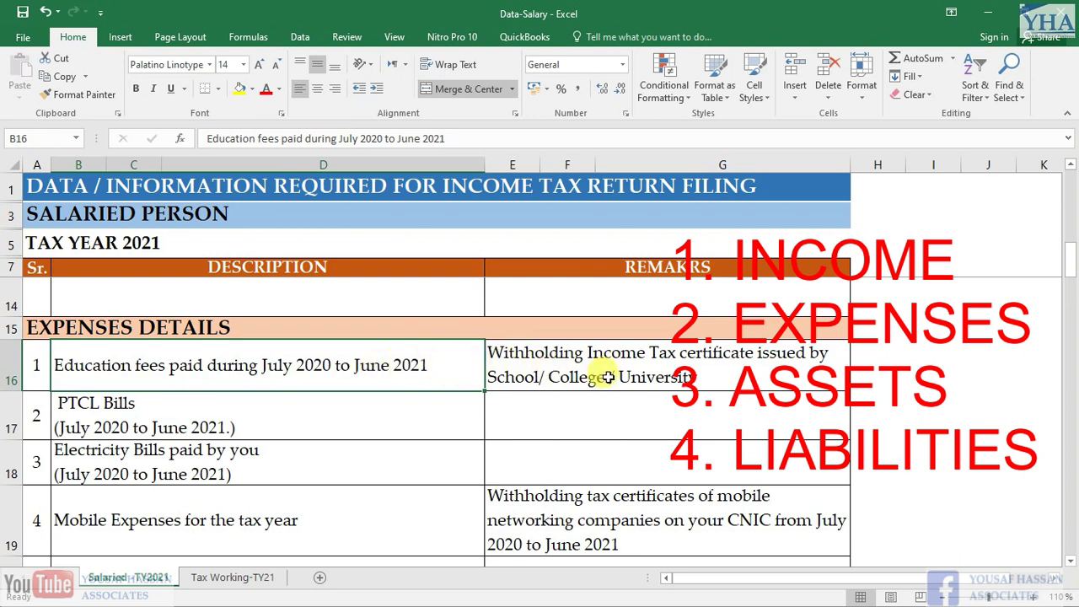
left_click(555, 363)
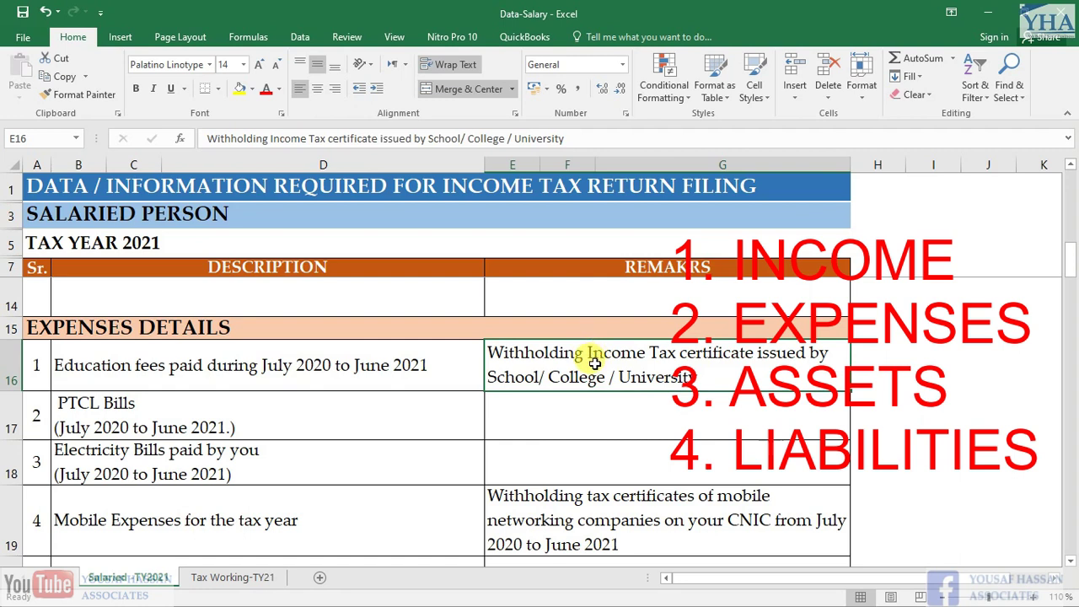
Review the PTCL Bills and Electricity Bills paid items
left_click(105, 400)
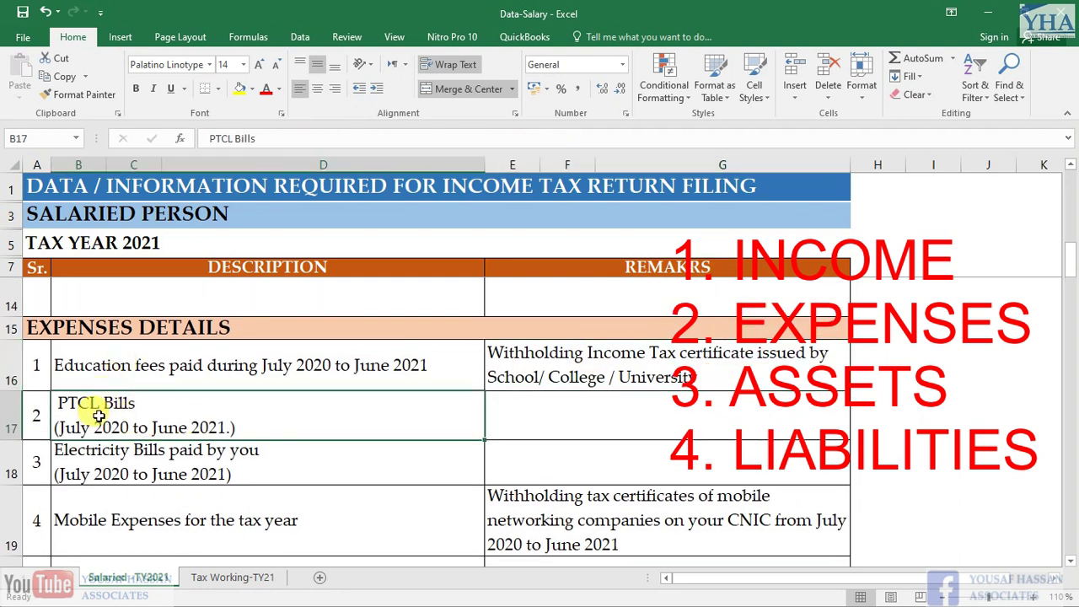
scroll(152, 419, "down", 1)
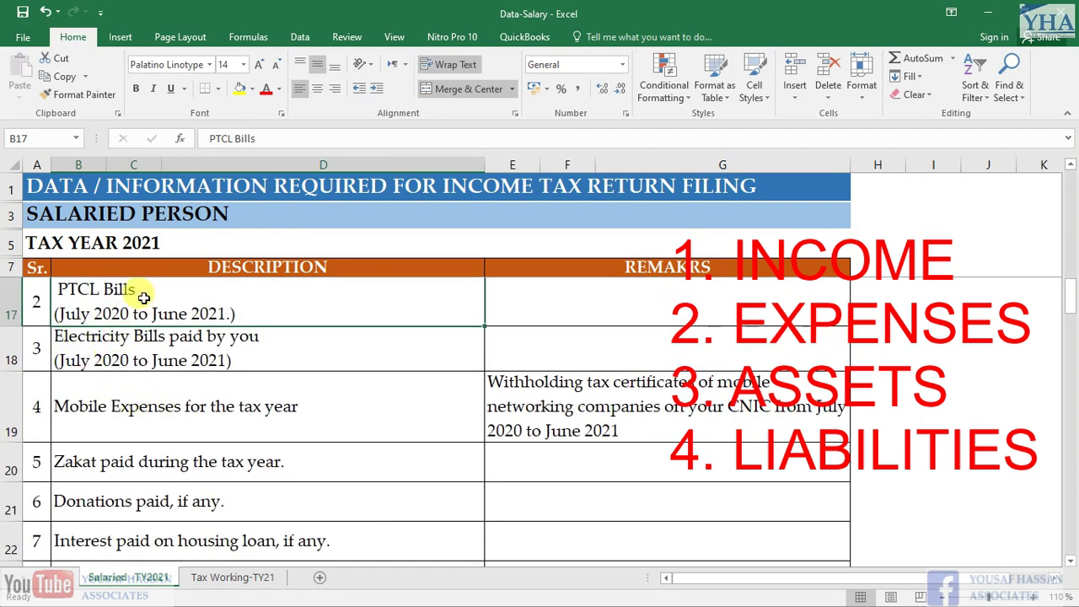
scroll(152, 320, "up", 1)
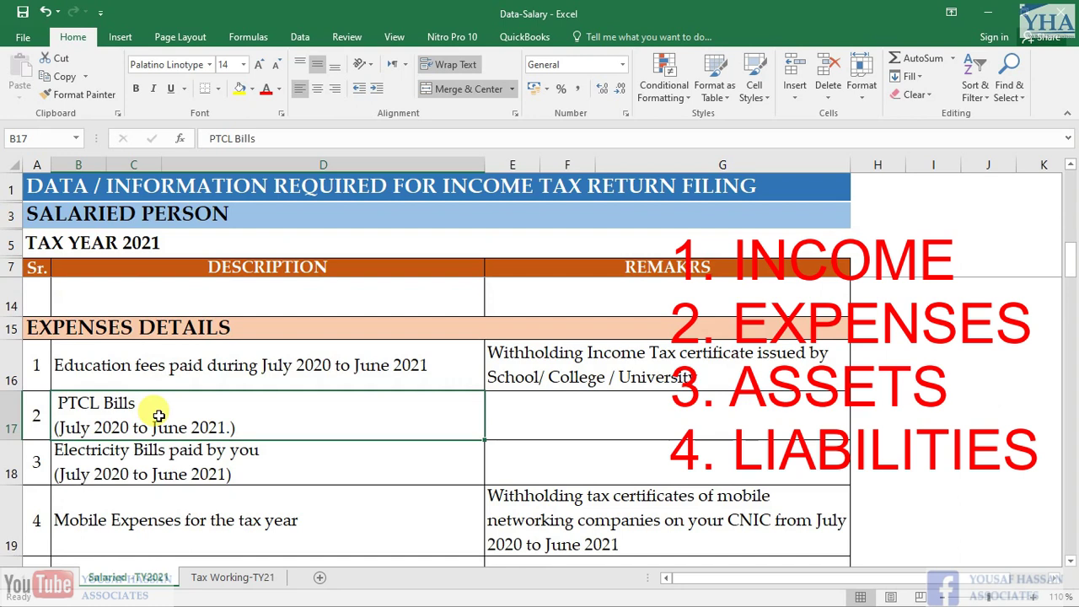
scroll(158, 415, "down", 1)
left_click(104, 354)
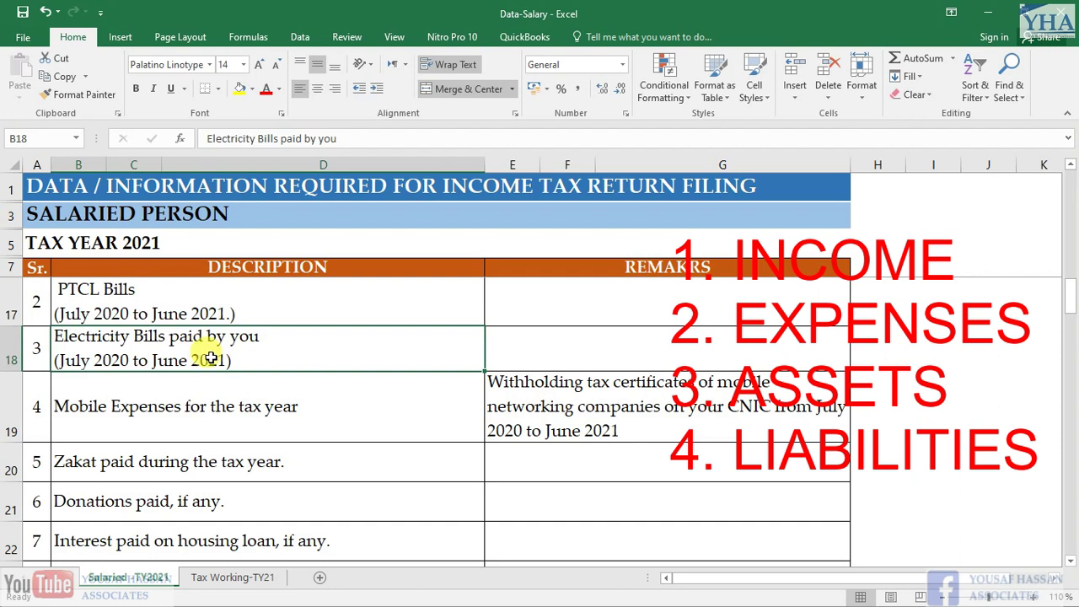
Review the Mobile Expenses item and its remark about withholding certificates
left_click(145, 397)
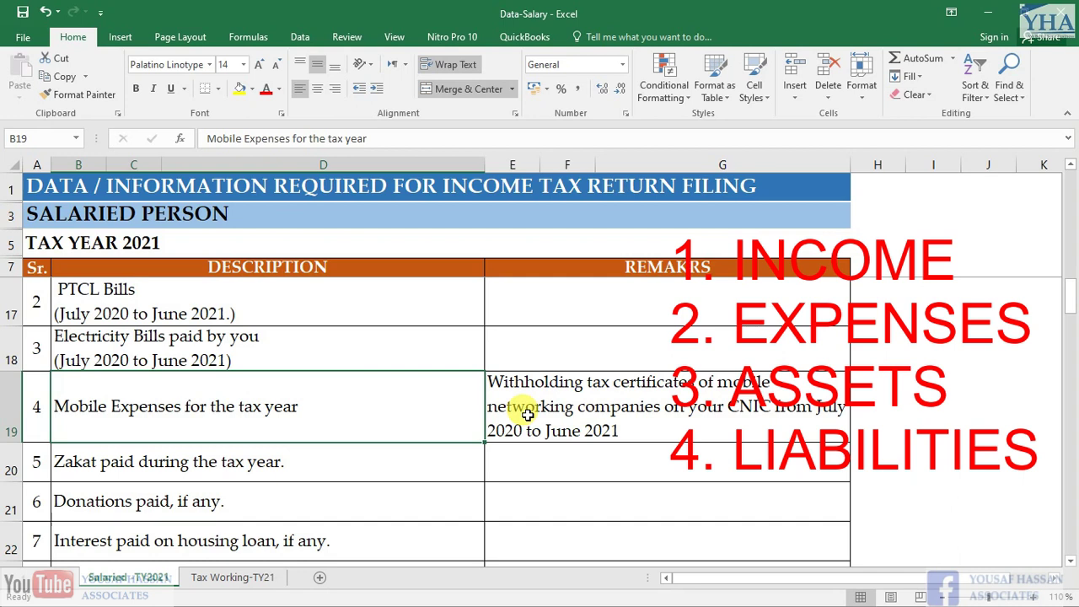
left_click(529, 403)
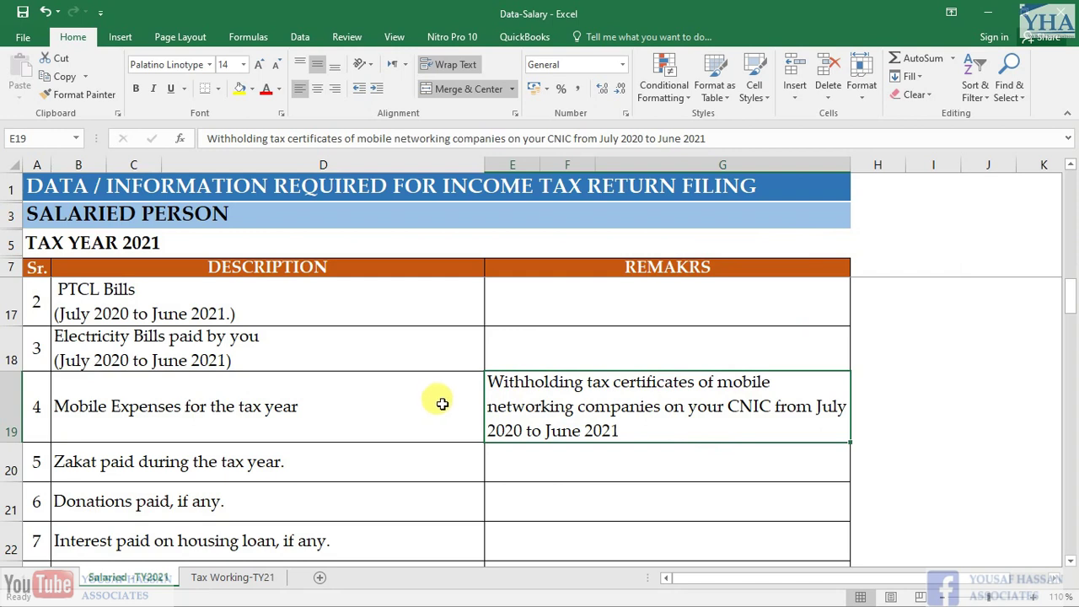
left_click(356, 414)
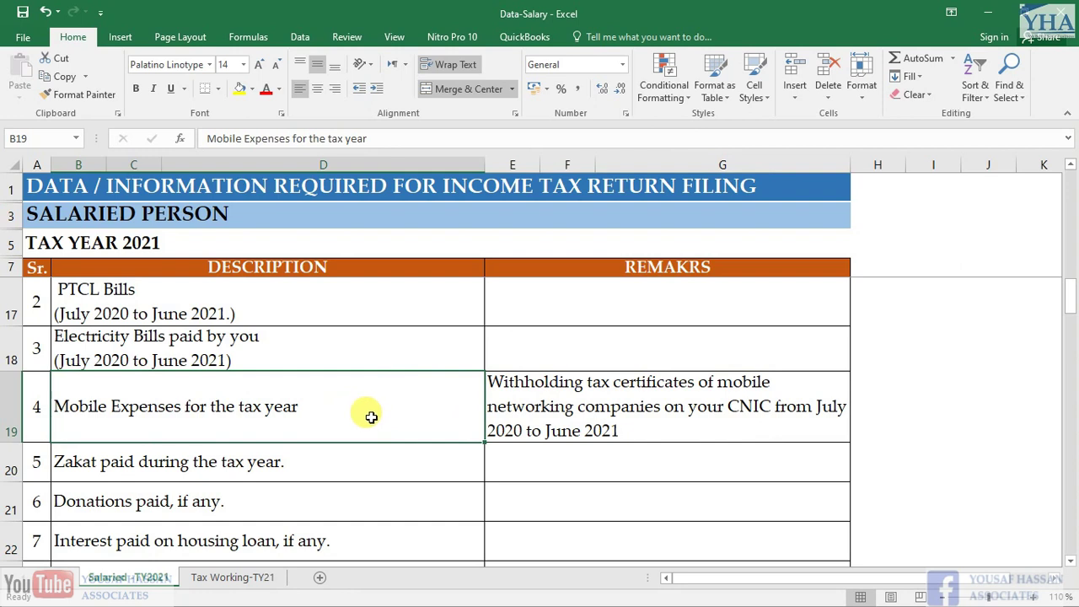
scroll(321, 396, "down", 1)
scroll(187, 396, "up", 1)
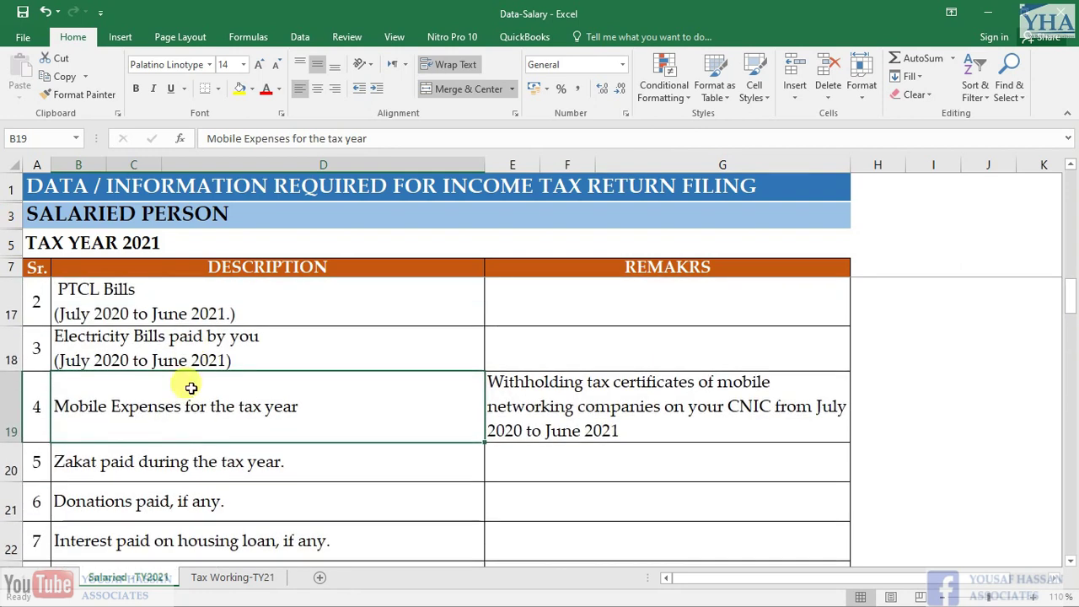
Review the Zakat paid and Donations paid items
left_click(139, 448)
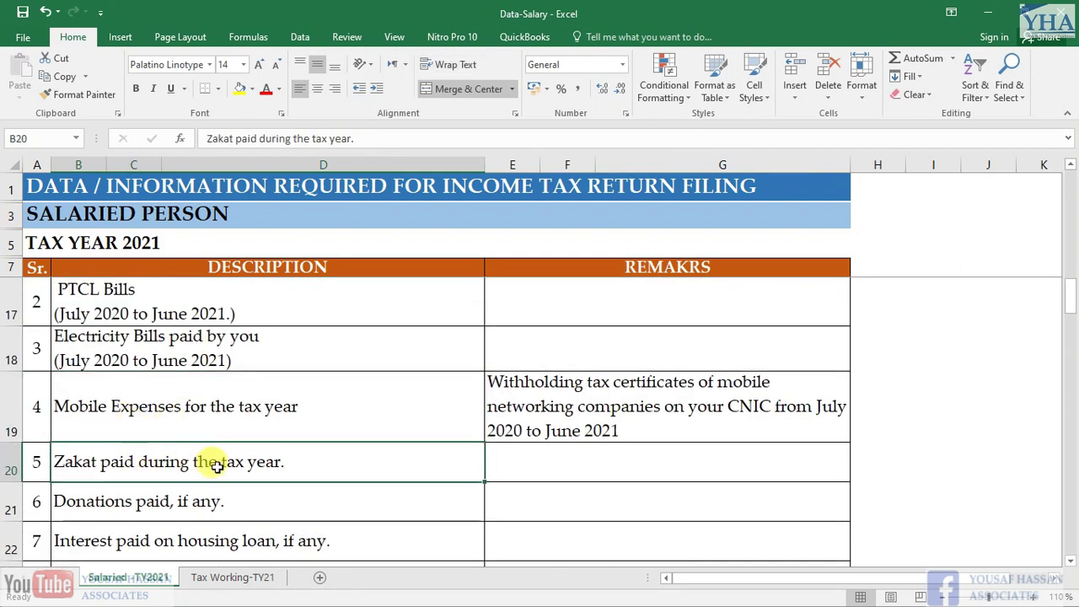
scroll(244, 438, "down", 1)
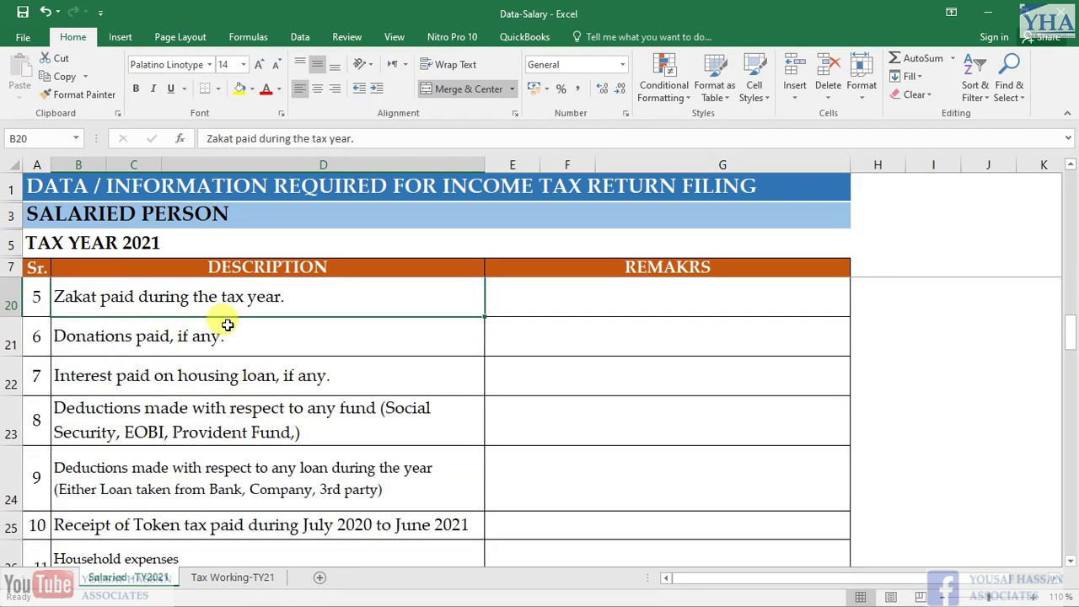
left_click(181, 337)
scroll(180, 337, "up", 1)
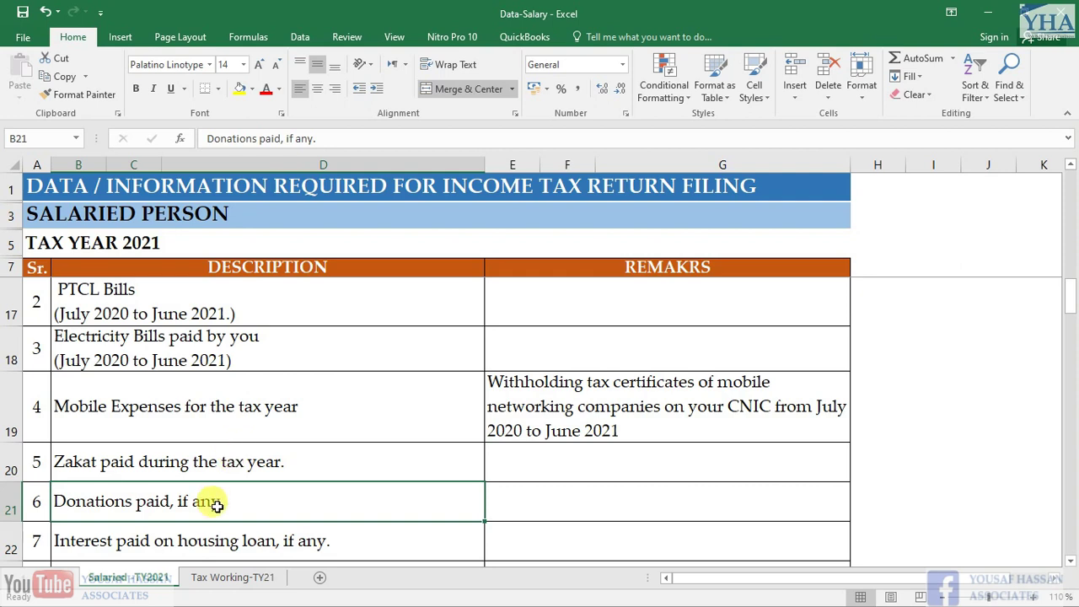
left_click(234, 451)
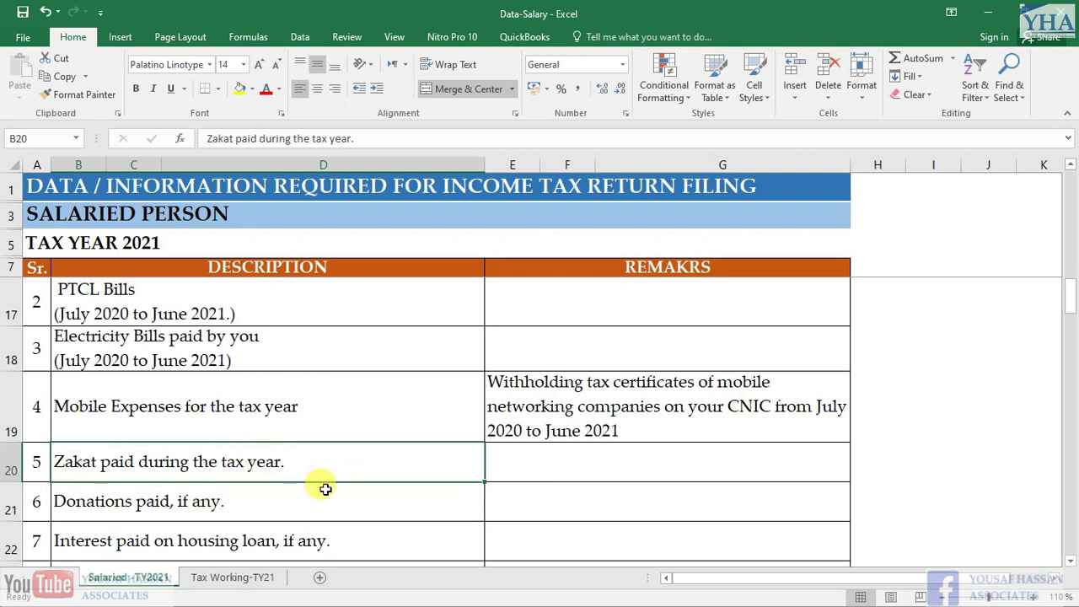
scroll(324, 489, "down", 1)
scroll(304, 447, "up", 1)
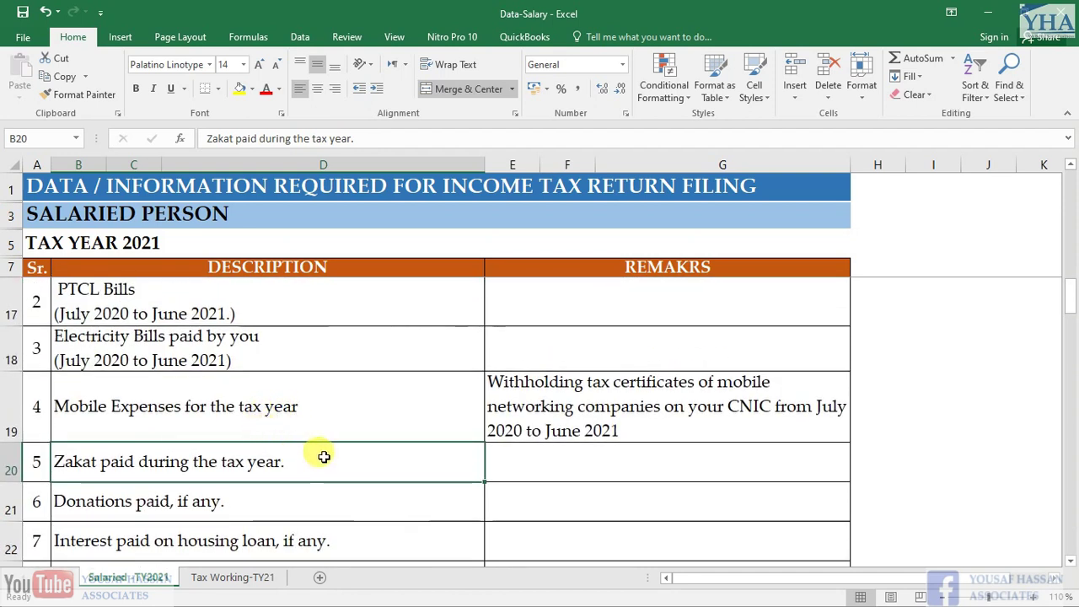
key("ctrl+shift+F1")
left_click(443, 419)
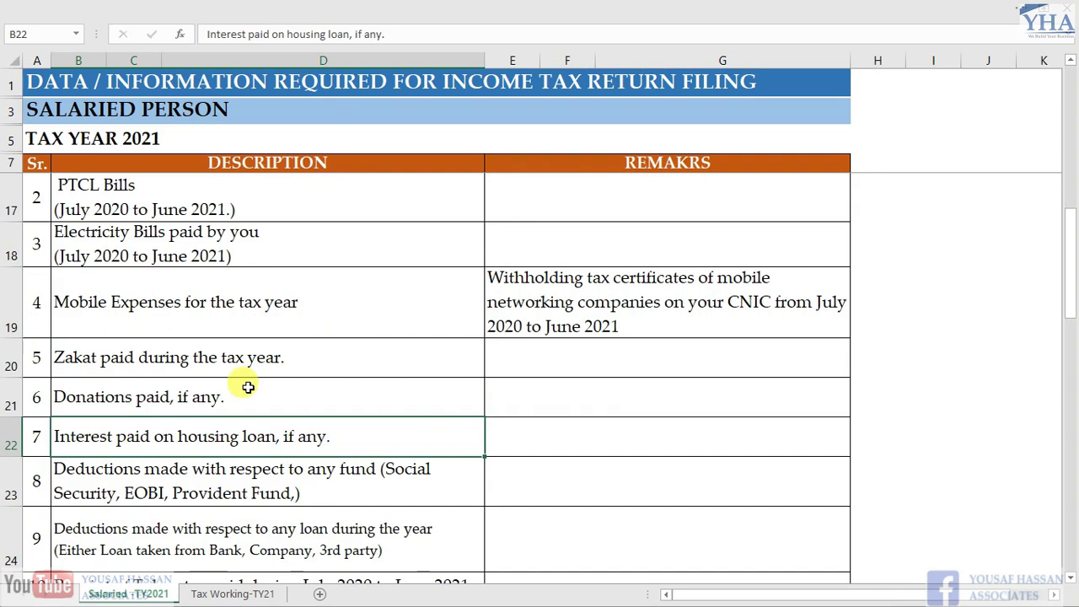
left_click(432, 400)
key("Down")
key("Up")
key("Down")
key("Down")
key("Up")
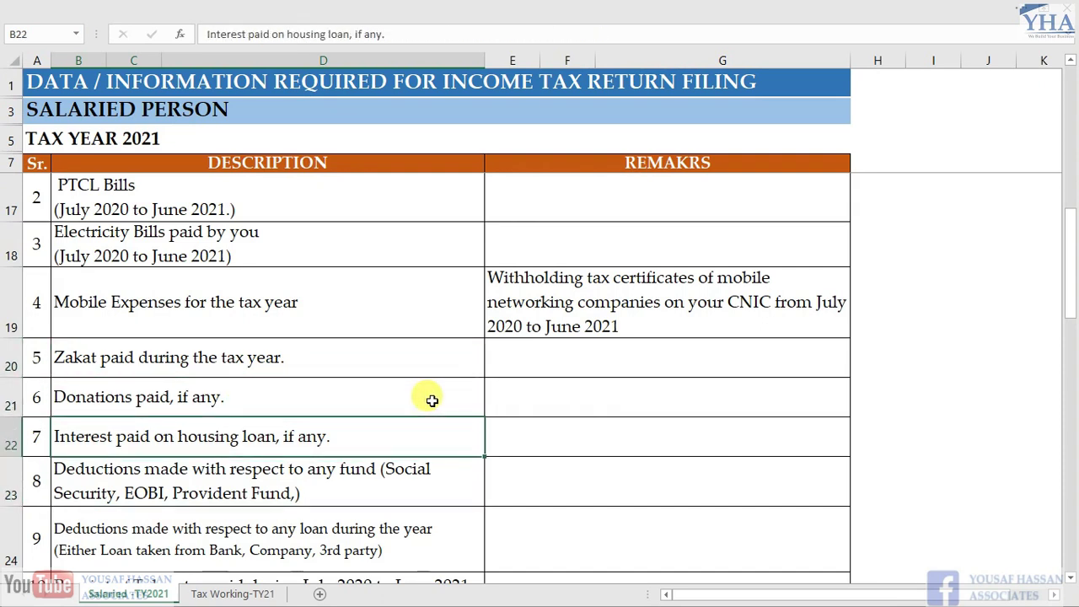
key("Down")
key("Up")
key("Down")
key("Down")
key("Down")
key("Up")
key("Up")
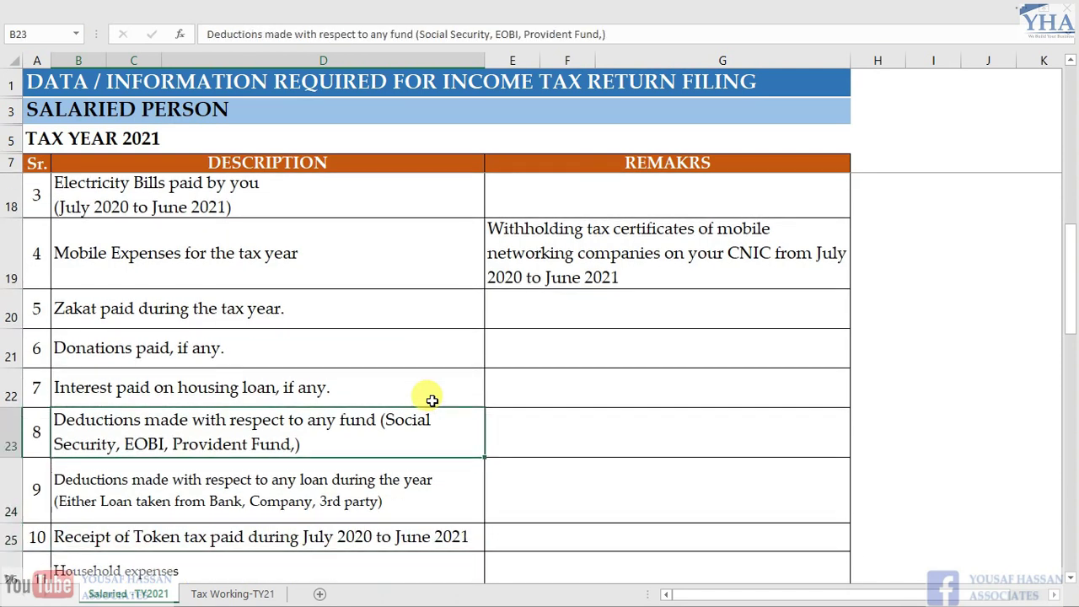
key("Down")
key("Up")
key("Down")
key("Down")
key("Down")
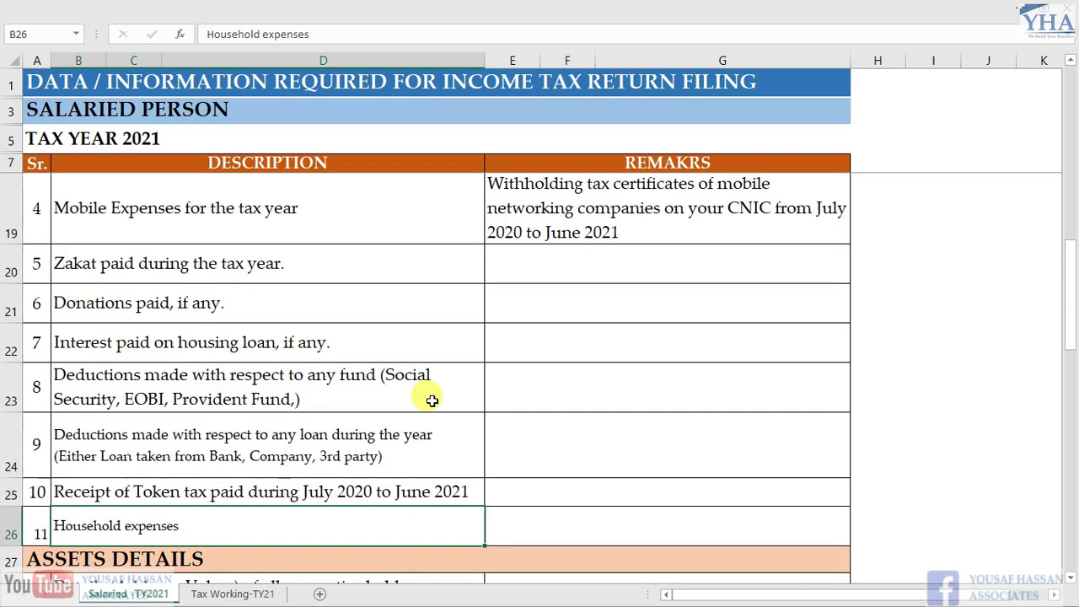
key("Up")
key("Up")
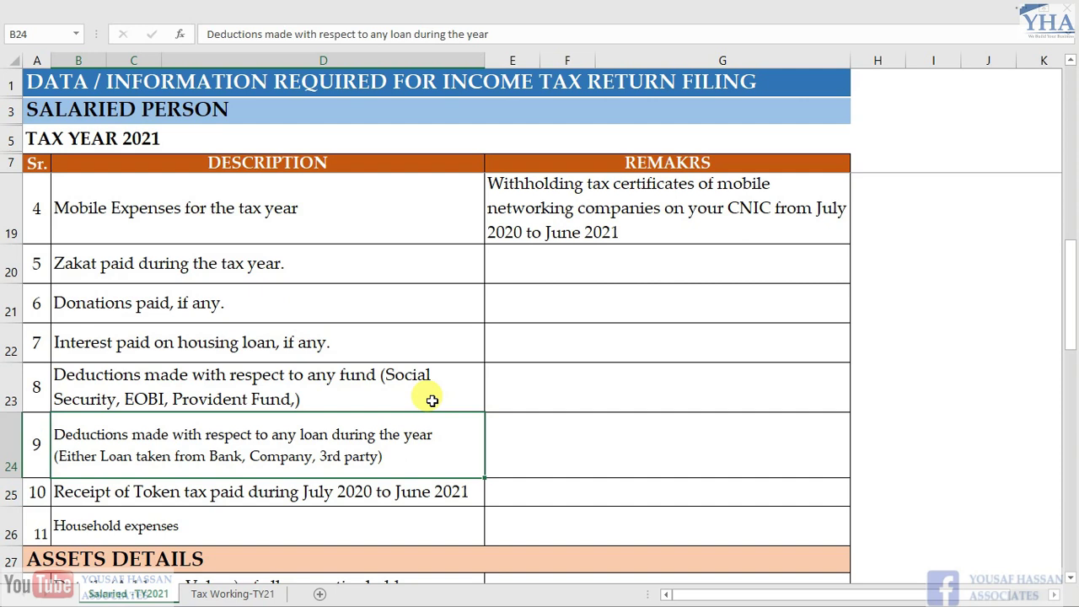
key("Down")
key("Up")
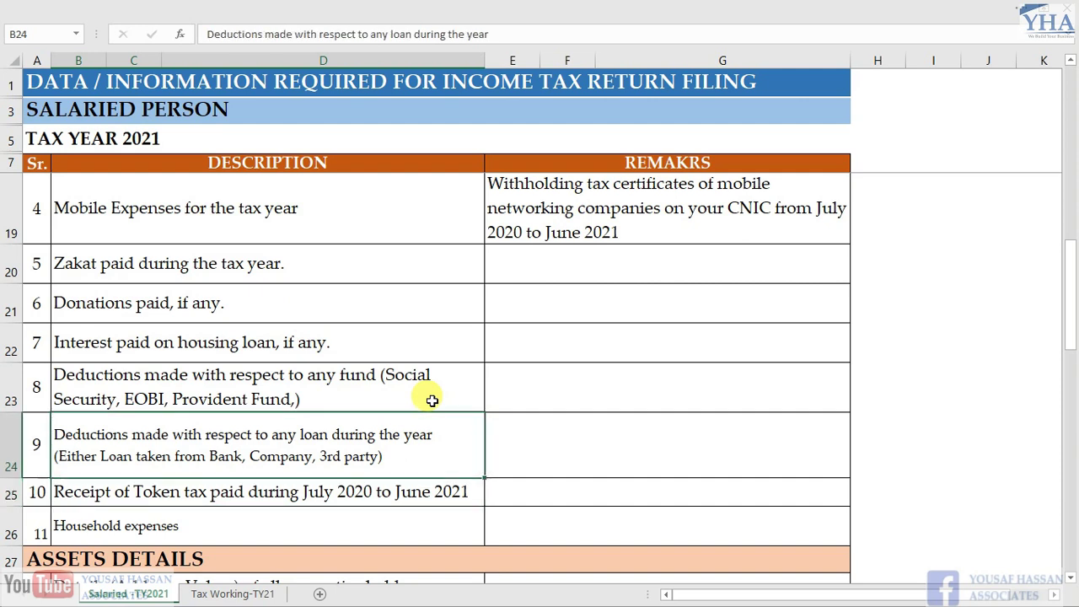
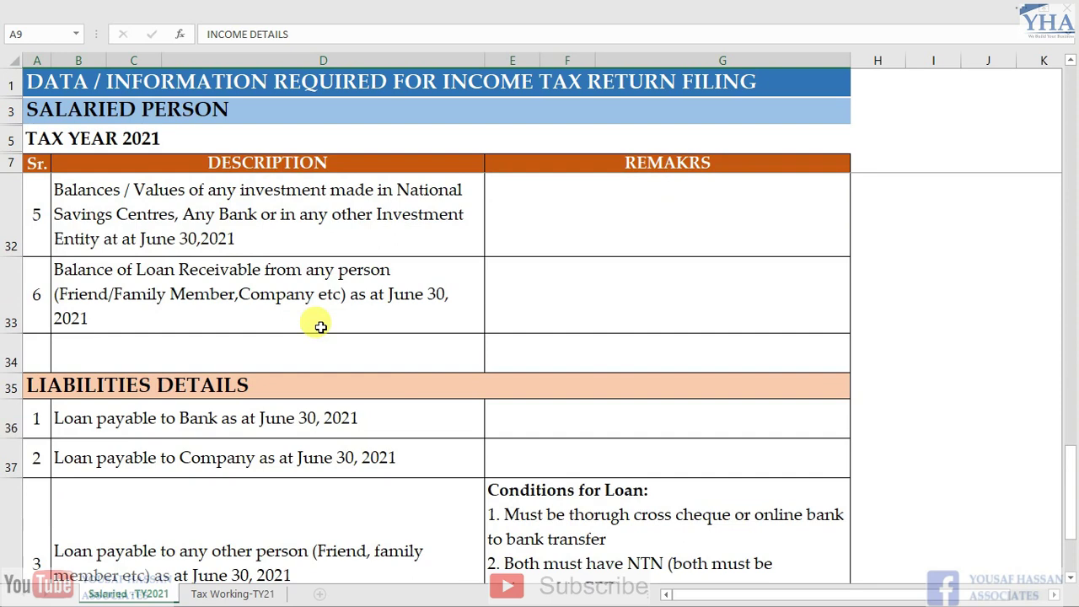
Move to the Tax Working-TY21 sheet, which shows total income 1,258,000 and taxable income 1,130,000
key("ctrl+Page_Down")
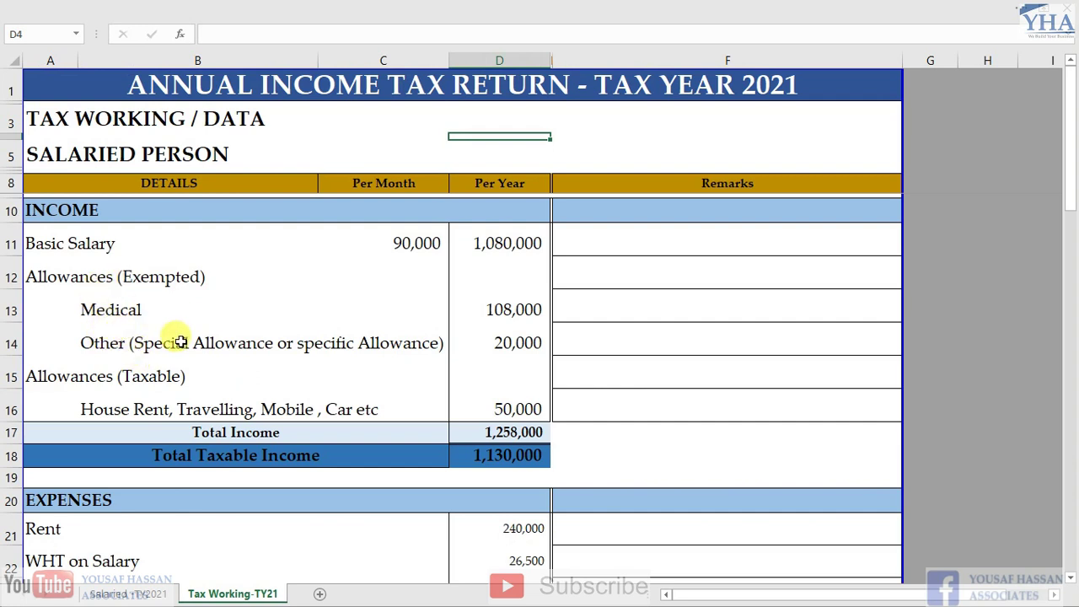
Inspect the Basic Salary row and scroll through the allowance rows below it
left_click(192, 245)
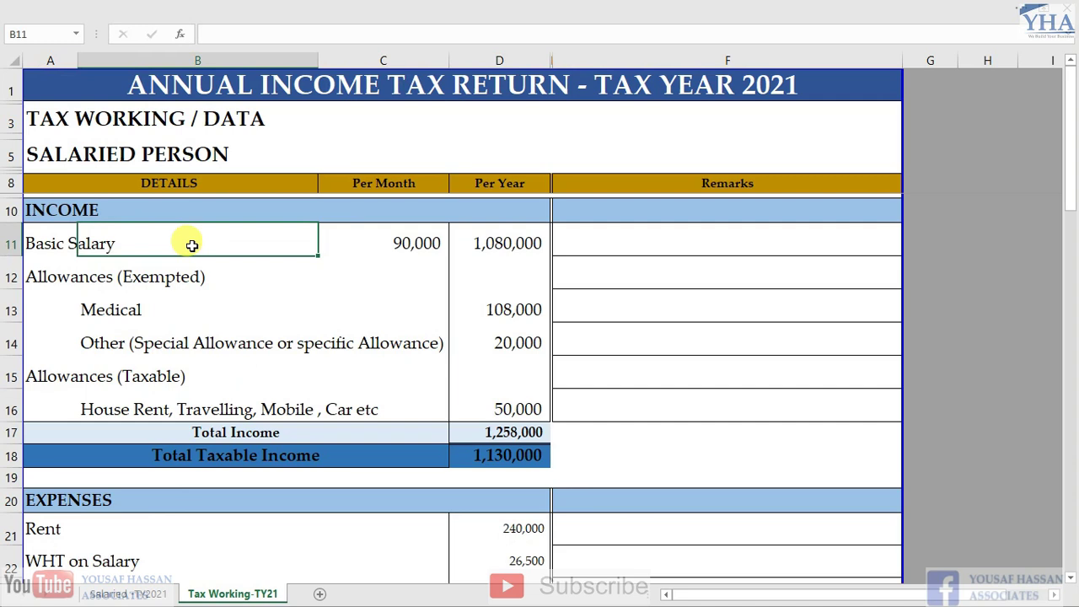
key("Left")
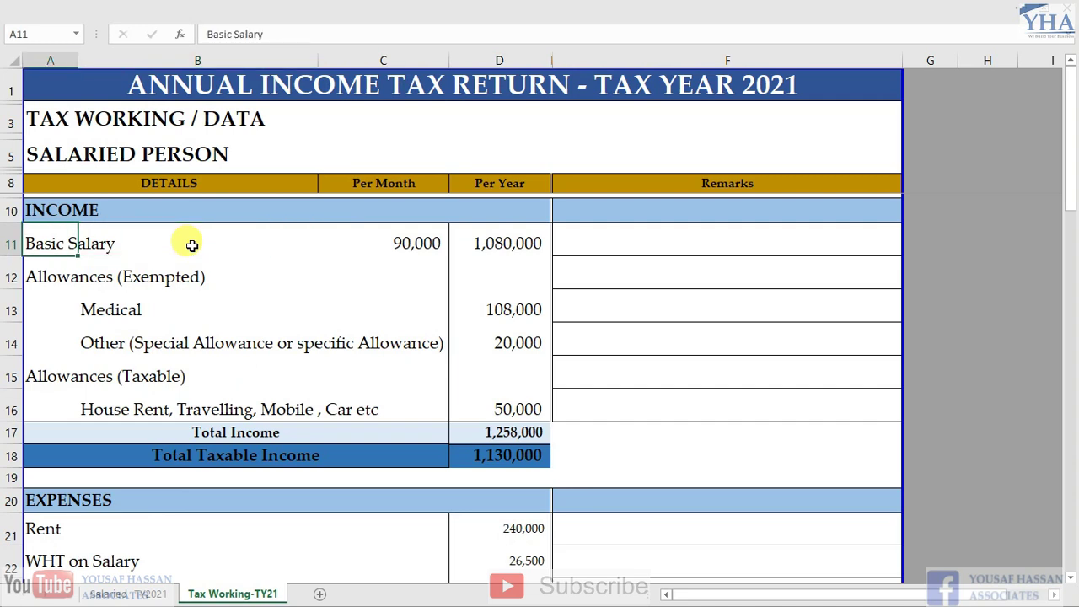
key("Right")
key("Right")
key("Left")
key("Left")
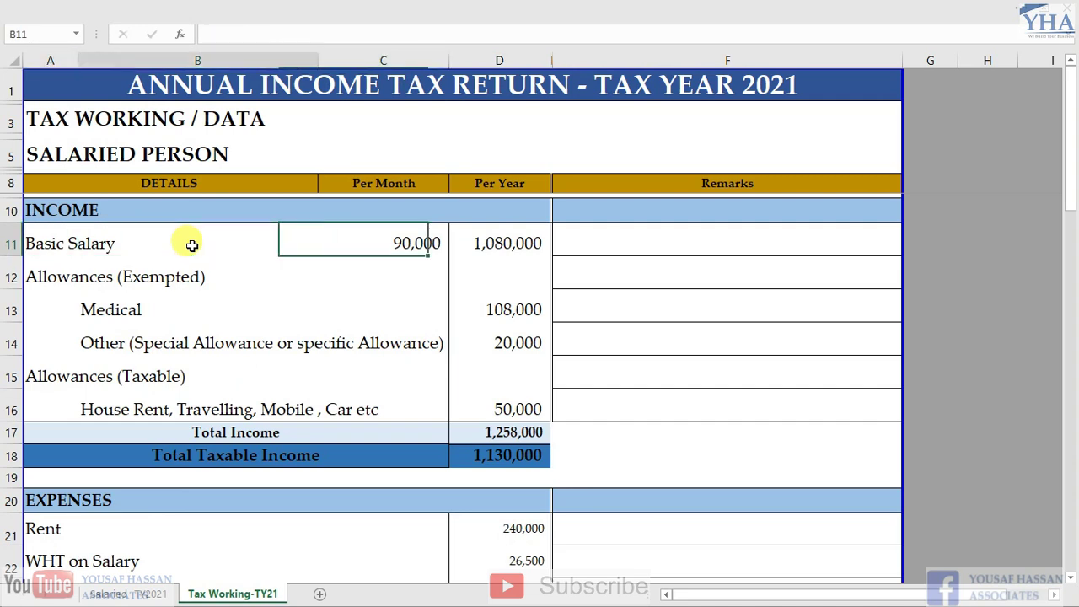
key("Down")
key("Down")
key("Down")
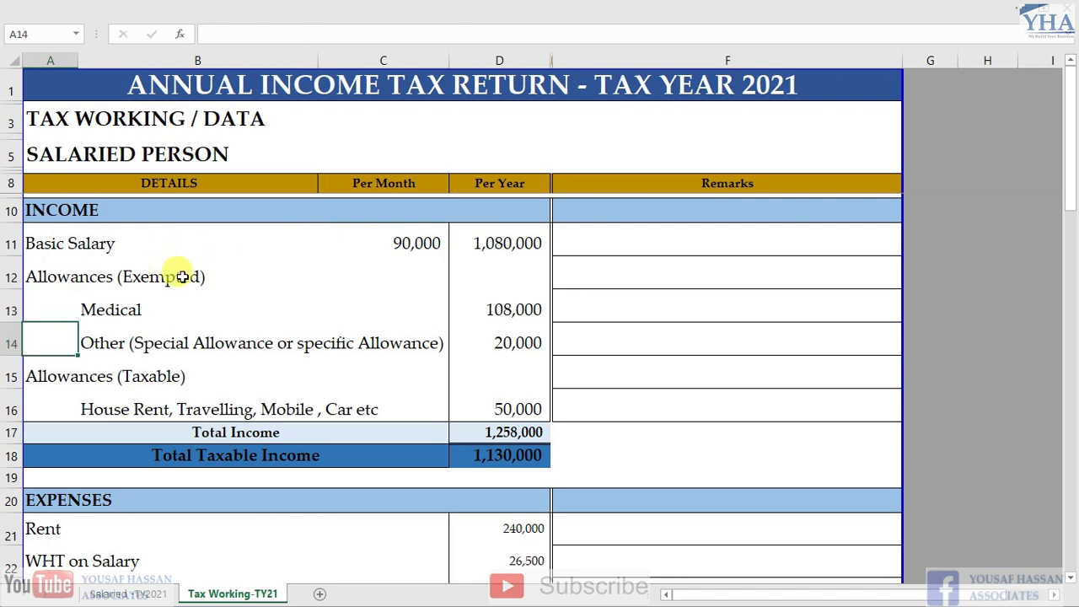
scroll(202, 290, "down", 2)
scroll(202, 290, "down", 5)
scroll(205, 289, "down", 1)
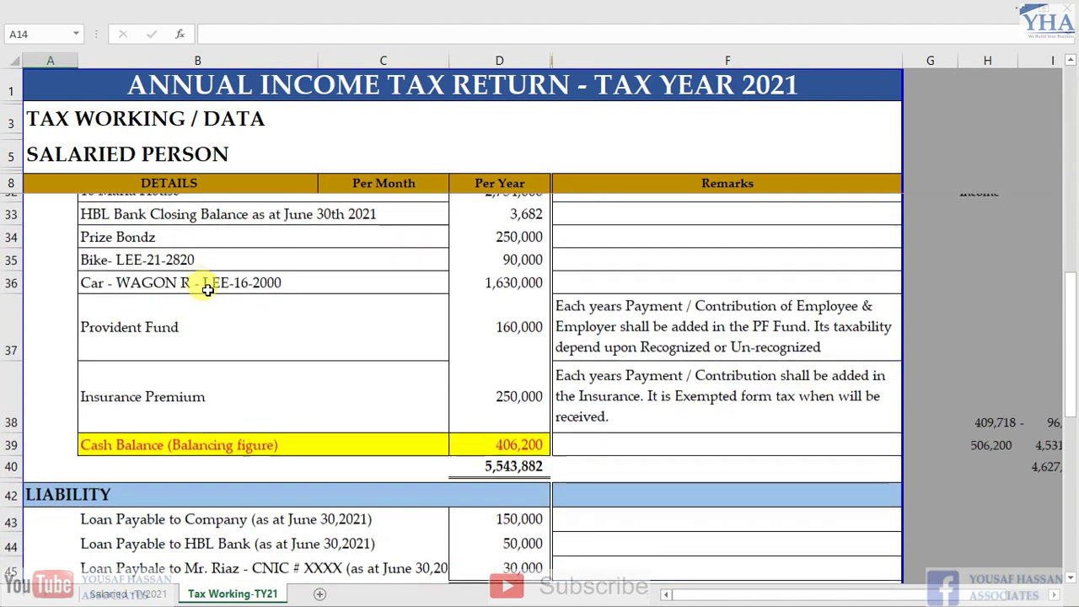
scroll(211, 297, "down", 2)
scroll(217, 306, "up", 10)
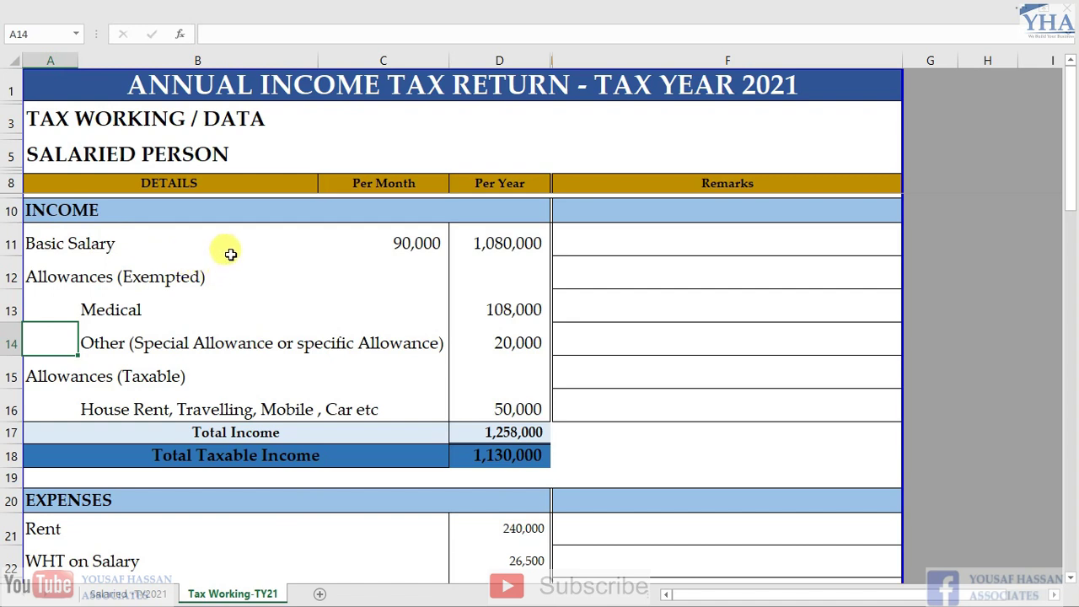
Check the monthly basic salary of 90,000 along the Basic Salary row
left_click(57, 243)
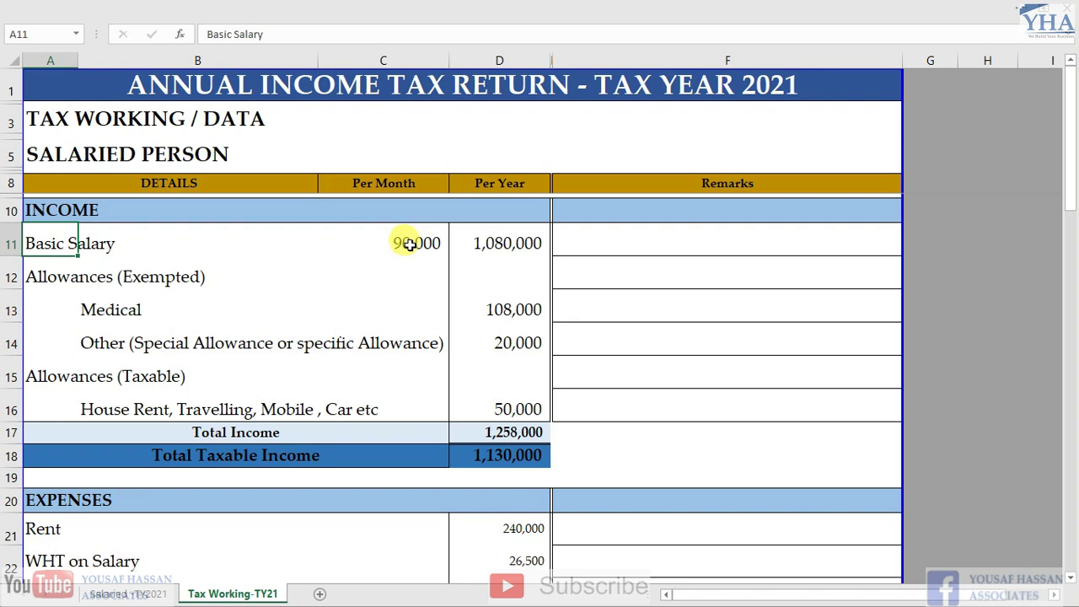
left_click(406, 243)
left_click(164, 245)
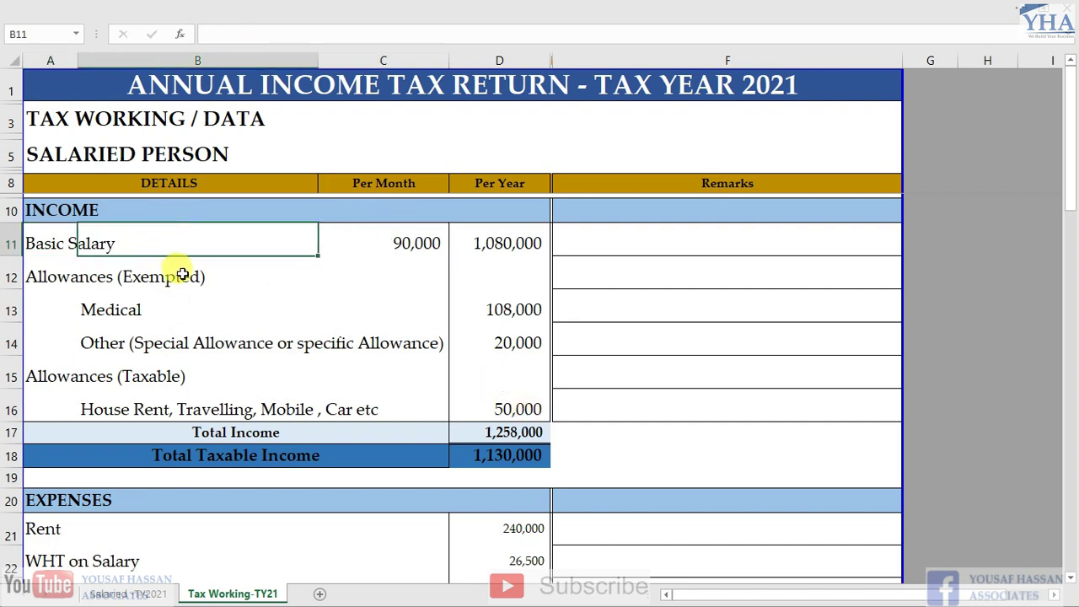
key("Left")
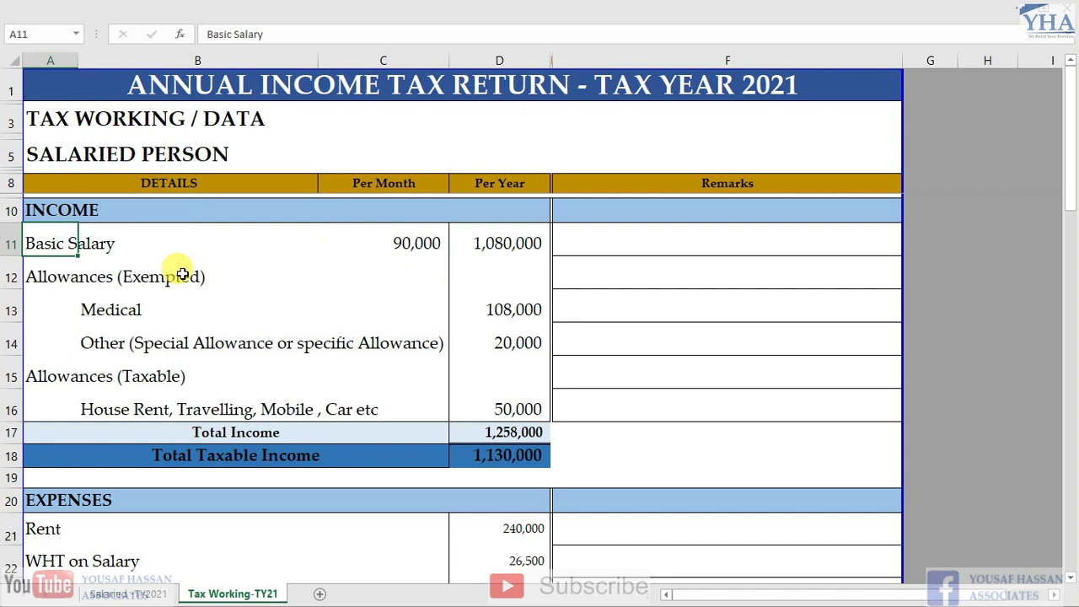
key("Right")
key("Right")
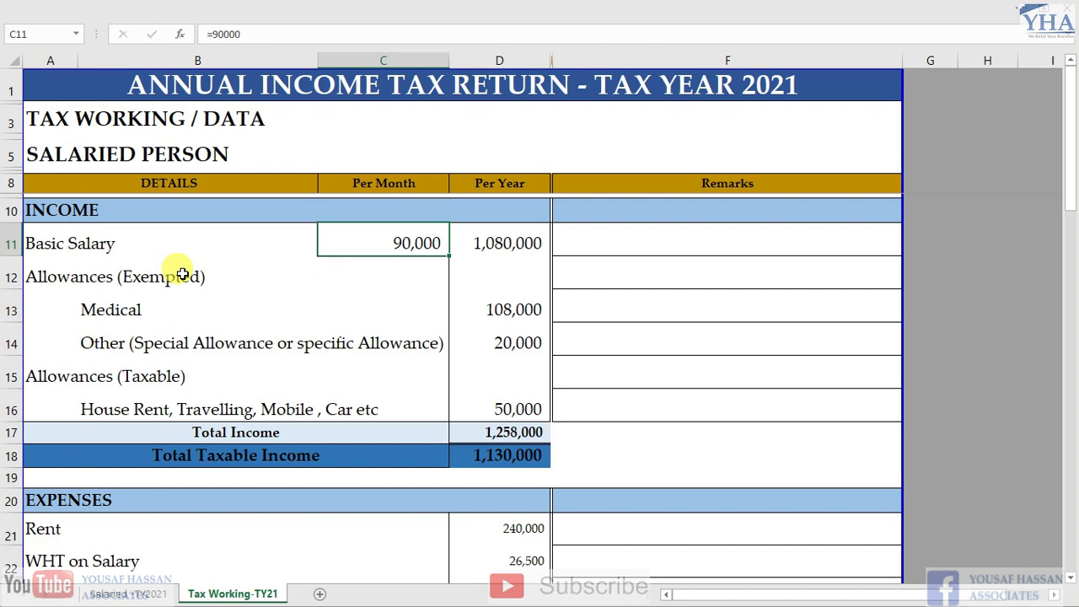
key("Left")
key("Left")
key("Right")
key("Right")
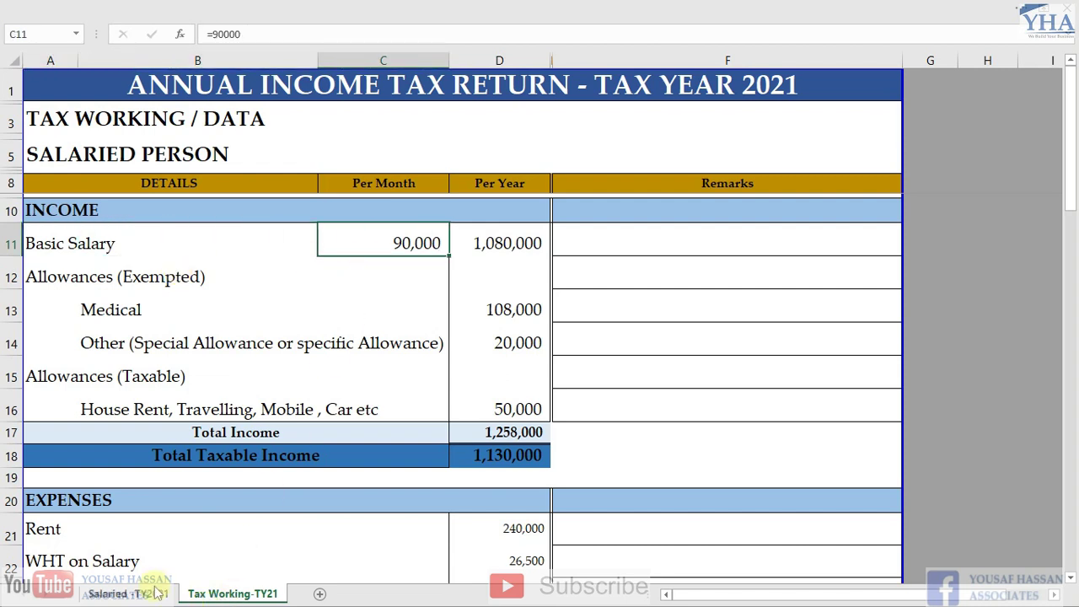
Go to the Salaried -TY2021 sheet and scroll through its filing checklist sections
left_click(139, 593)
scroll(175, 325, "up", 3)
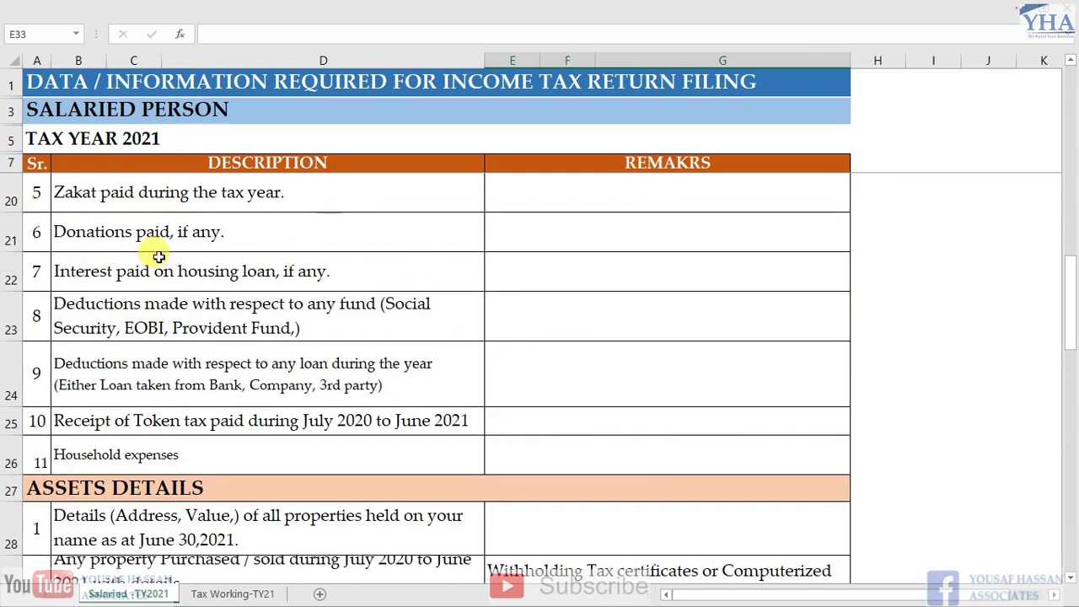
scroll(153, 251, "up", 4)
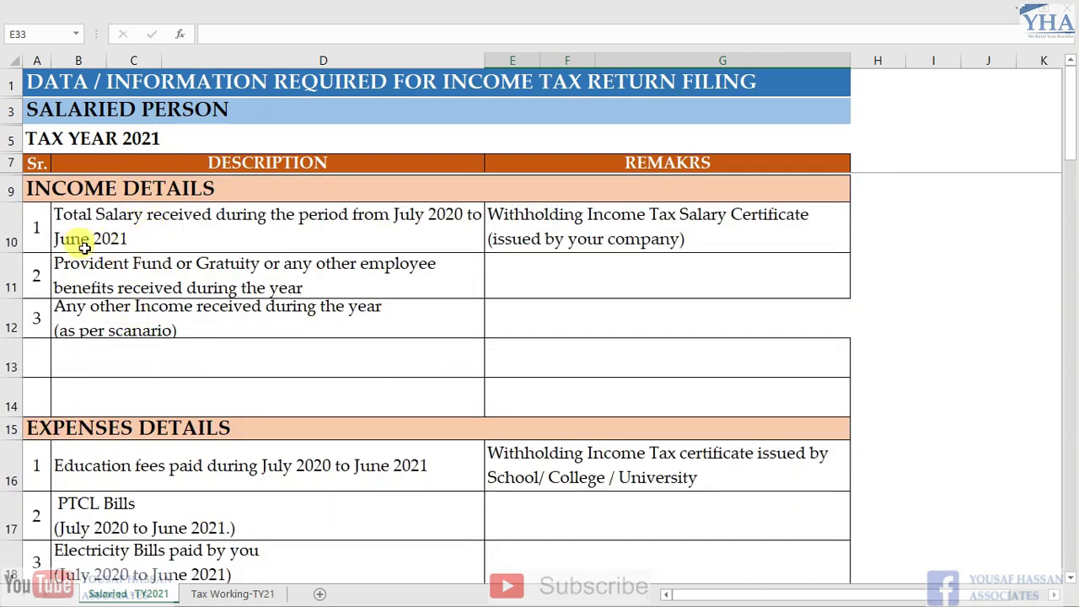
scroll(110, 270, "down", 2)
scroll(116, 342, "down", 4)
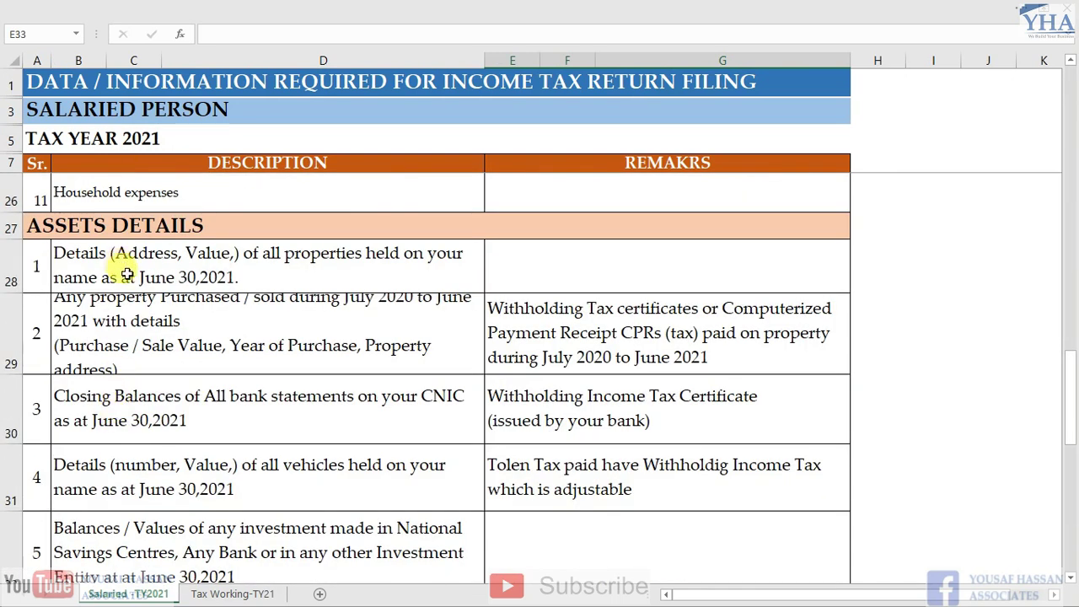
scroll(118, 278, "down", 3)
Return to Tax Working-TY21 and show the monthly basic salary entry of 90,000
left_click(217, 595)
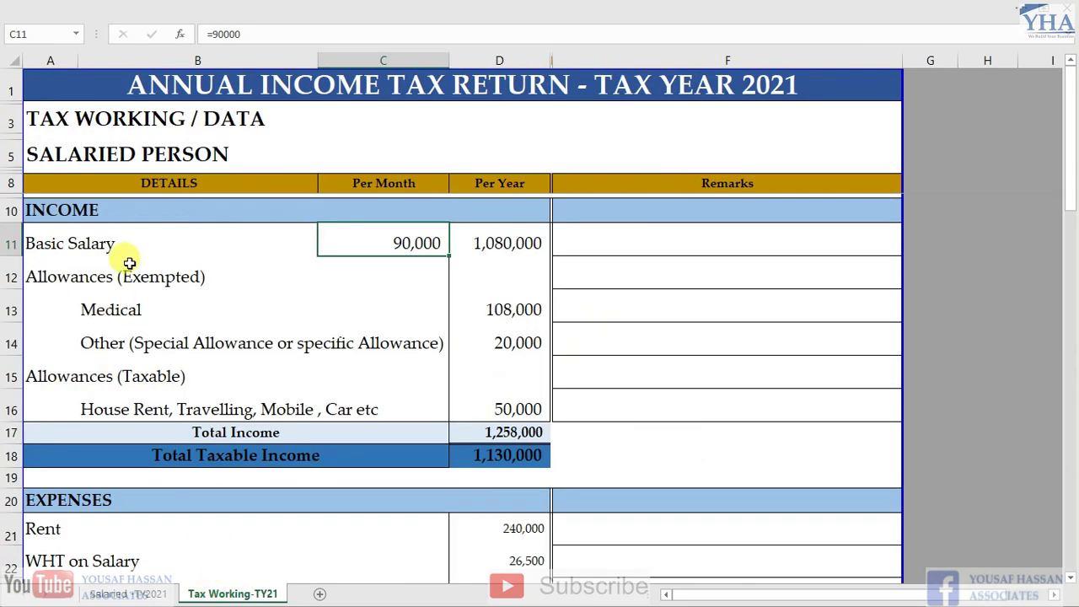
left_click(85, 251)
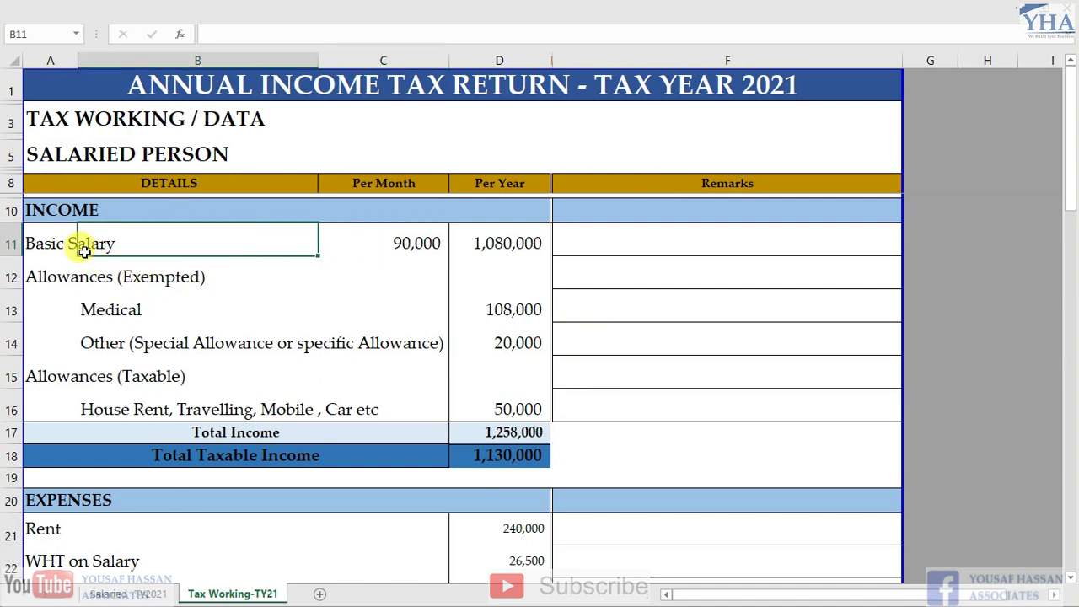
key("Right")
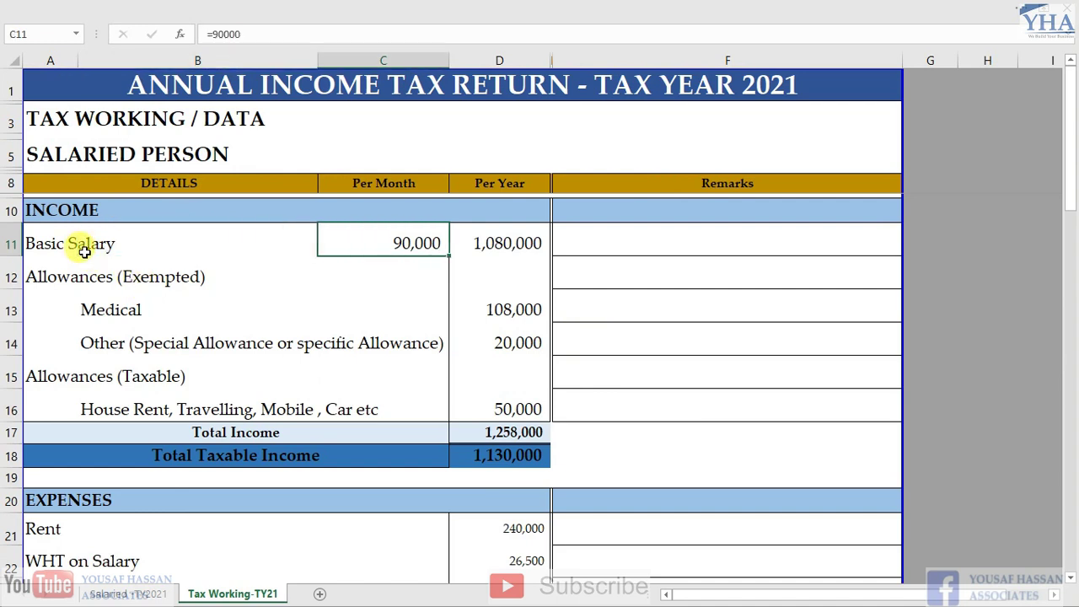
left_click(84, 251)
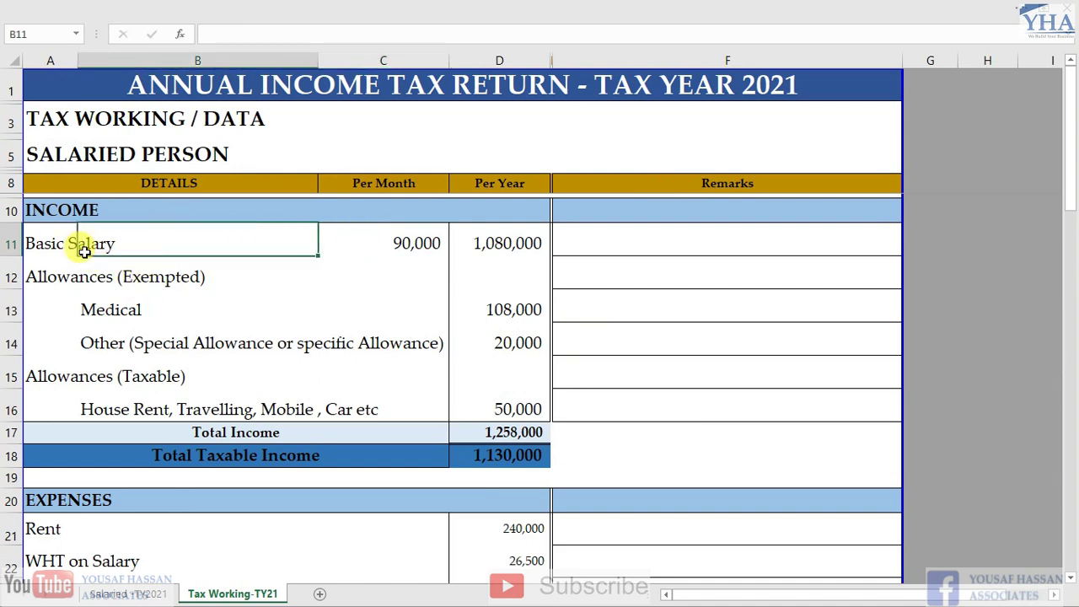
key("Right")
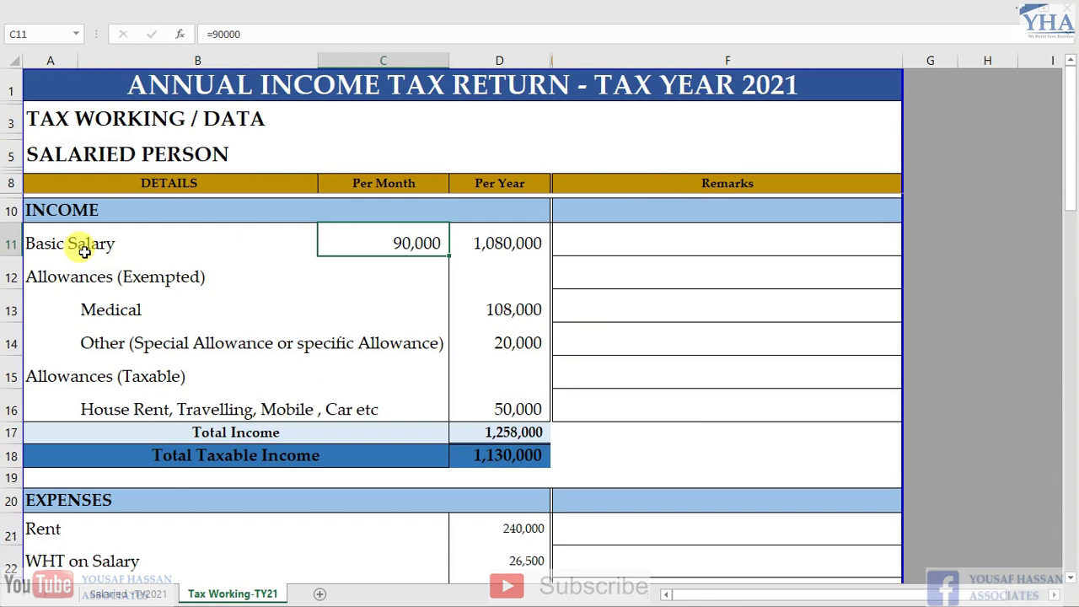
key("Left")
key("Left")
key("Right")
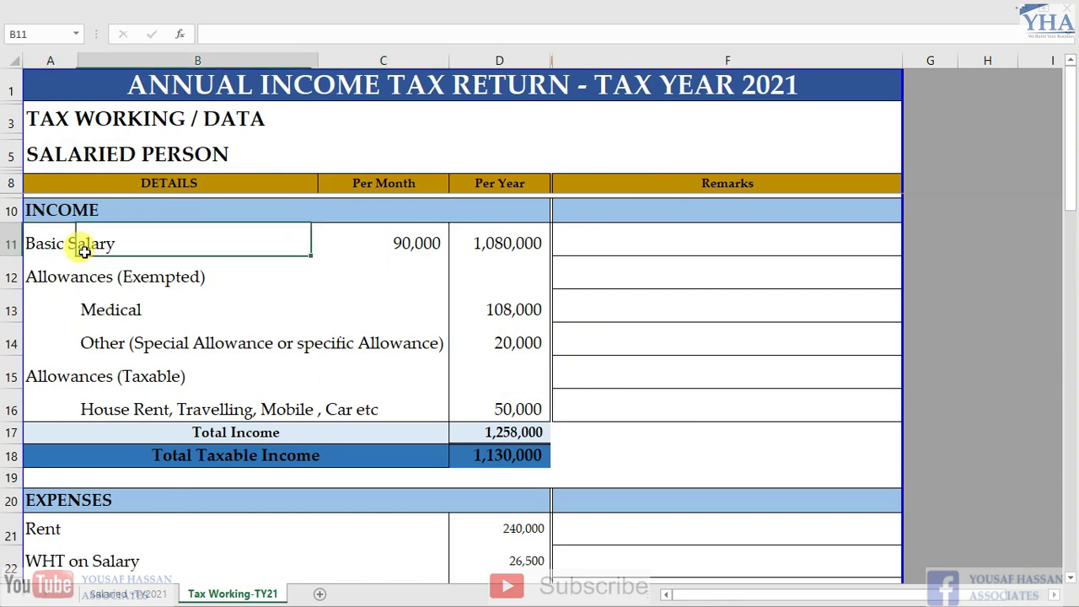
key("Right")
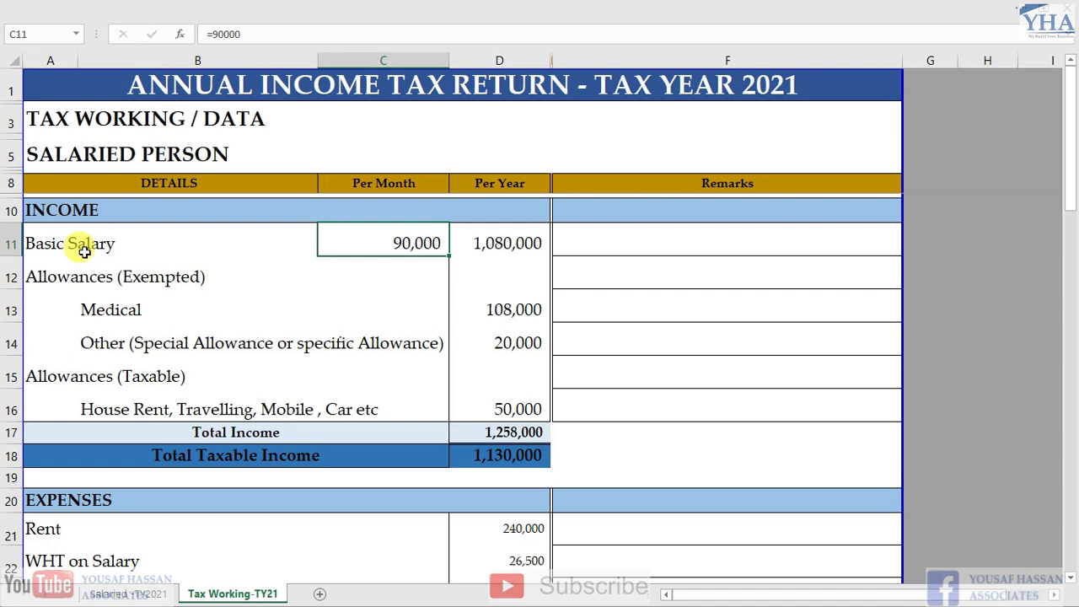
Show the yearly basic salary formula =C11*12, giving 1,080,000
key("Down")
key("Up")
key("Right")
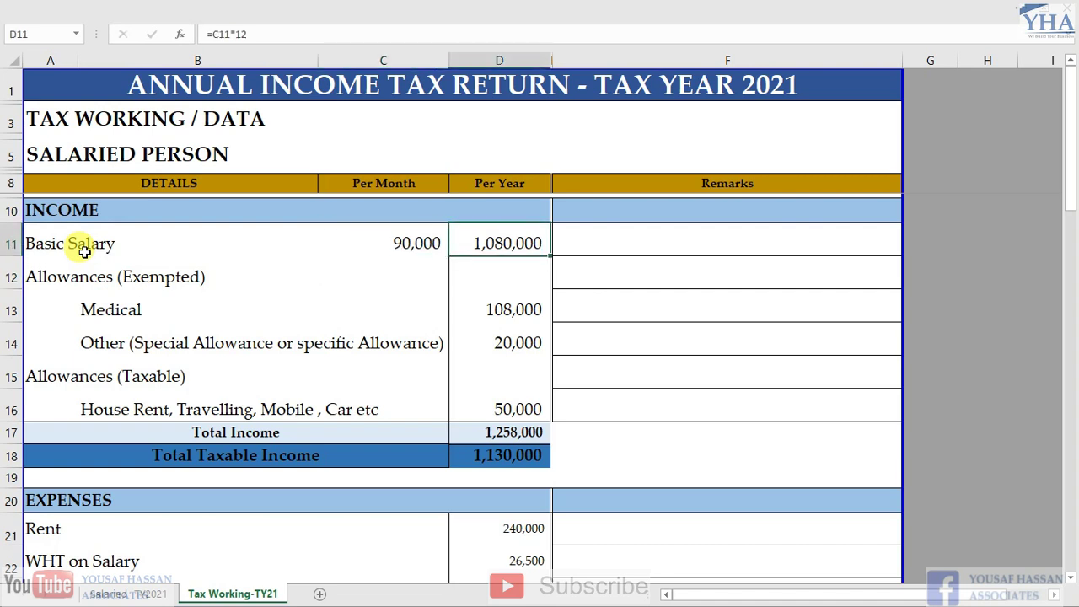
key("Down")
key("Up")
Review the Allowances (Exempted) heading and the Medical allowance row
key("Down")
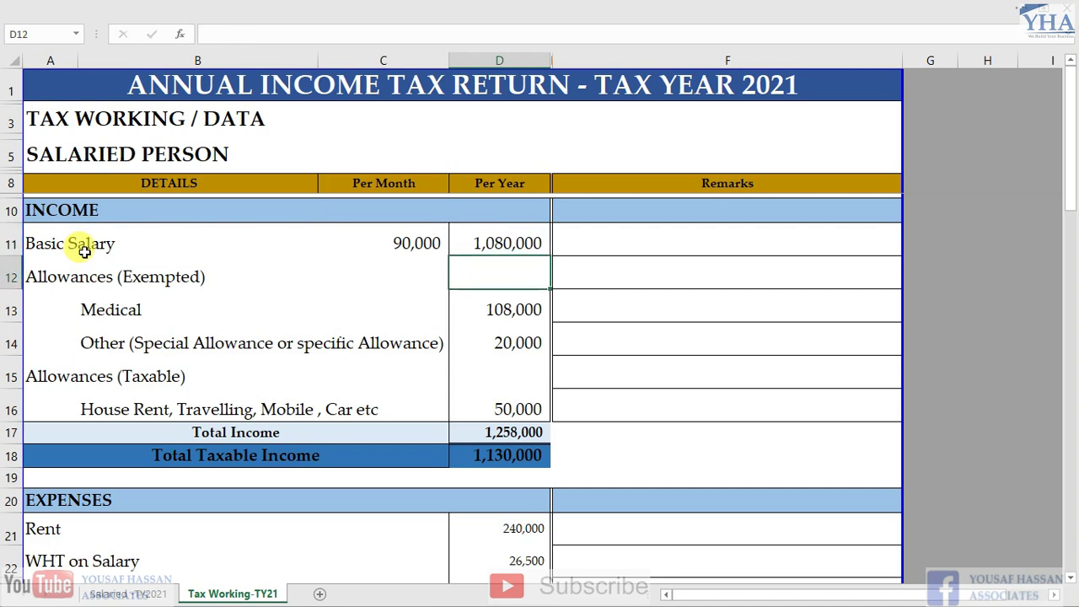
key("Left")
key("Left")
key("Left")
key("Down")
key("Up")
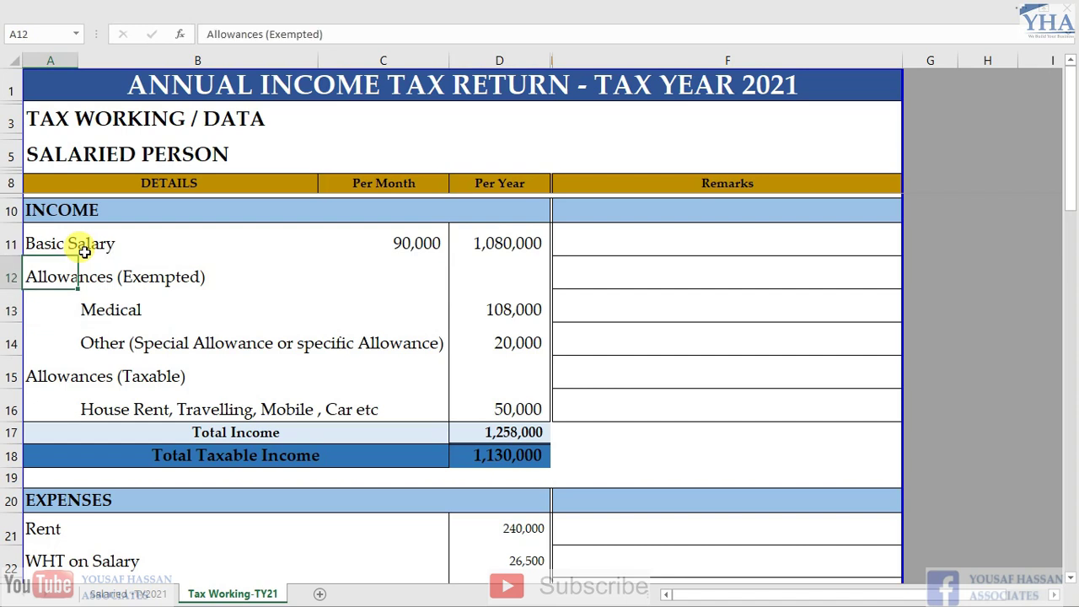
key("Down")
key("Down")
Step through the exempt and taxable allowance amounts down to Total Income
key("Down")
key("Up")
key("Up")
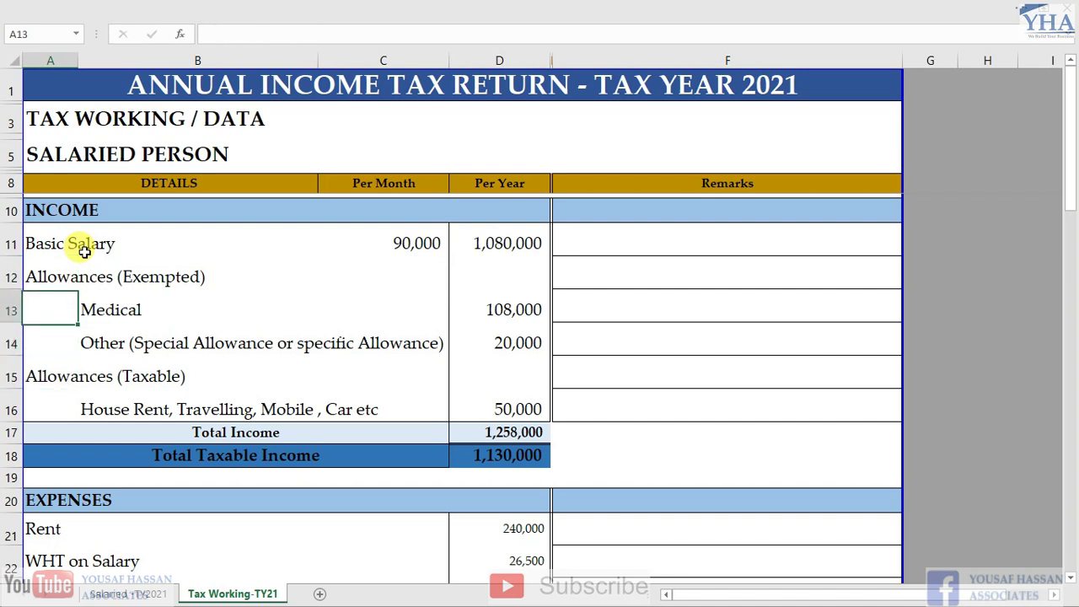
key("Right")
key("Up")
key("Down")
key("Down")
key("Down")
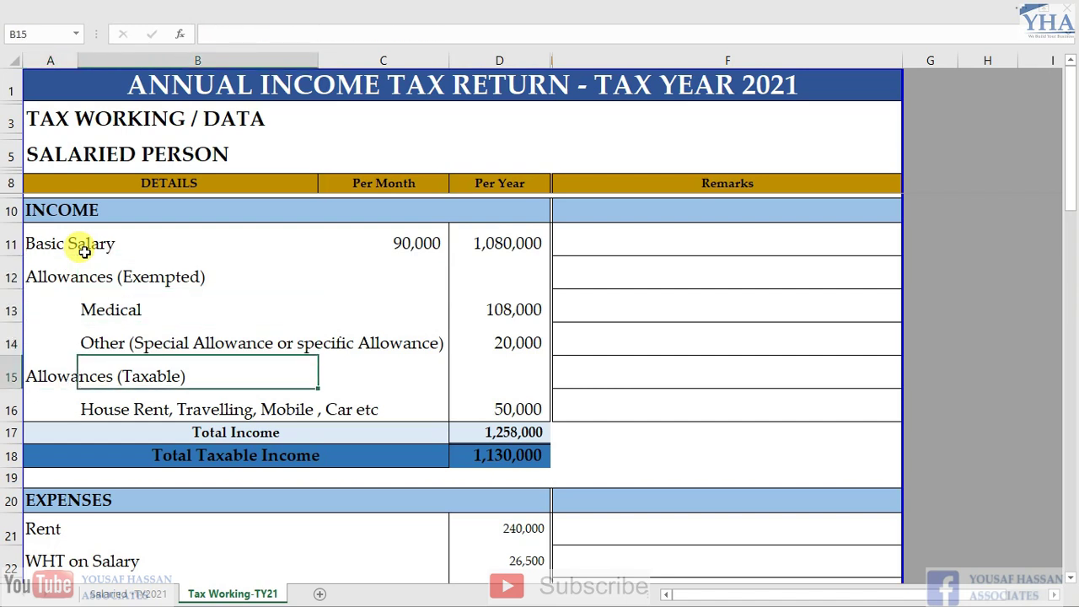
key("Left")
key("Down")
key("Right")
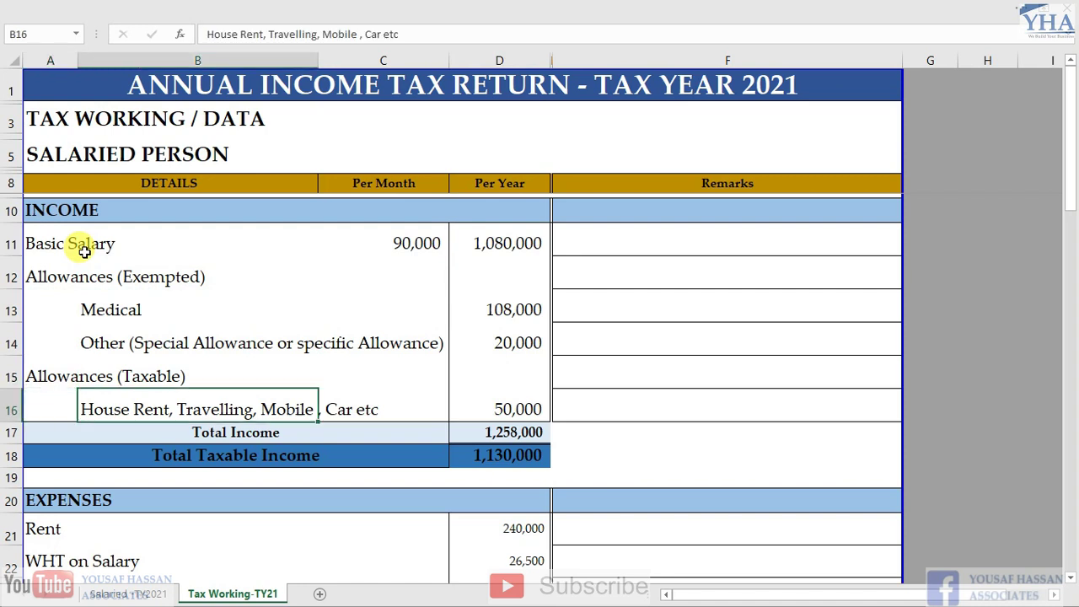
key("Down")
key("Right")
key("Up")
key("Up")
key("Up")
key("Up")
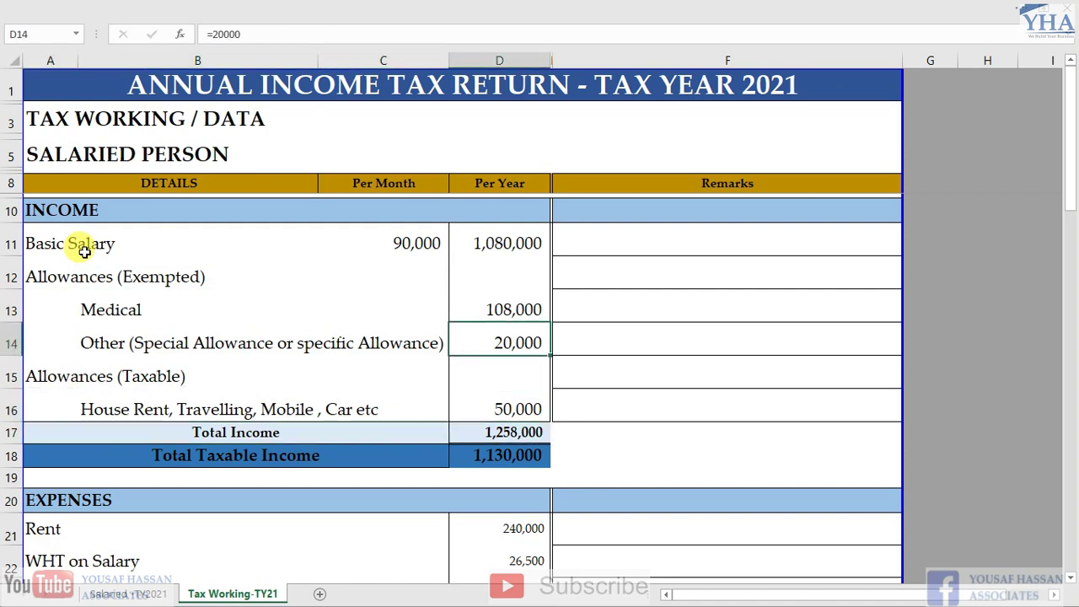
key("Left")
key("Left")
key("Right")
key("Right")
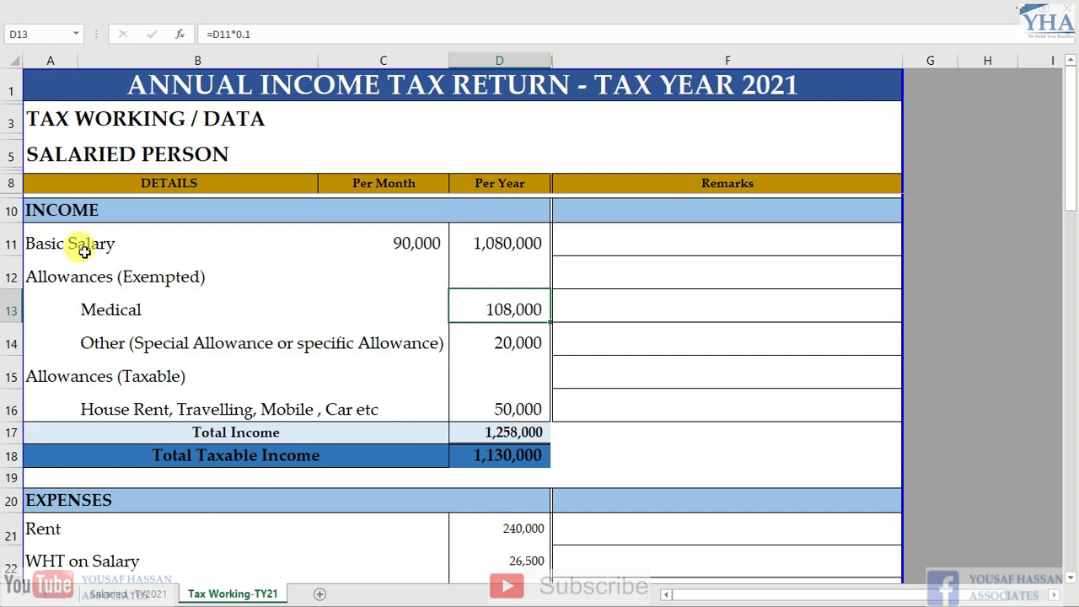
key("Down")
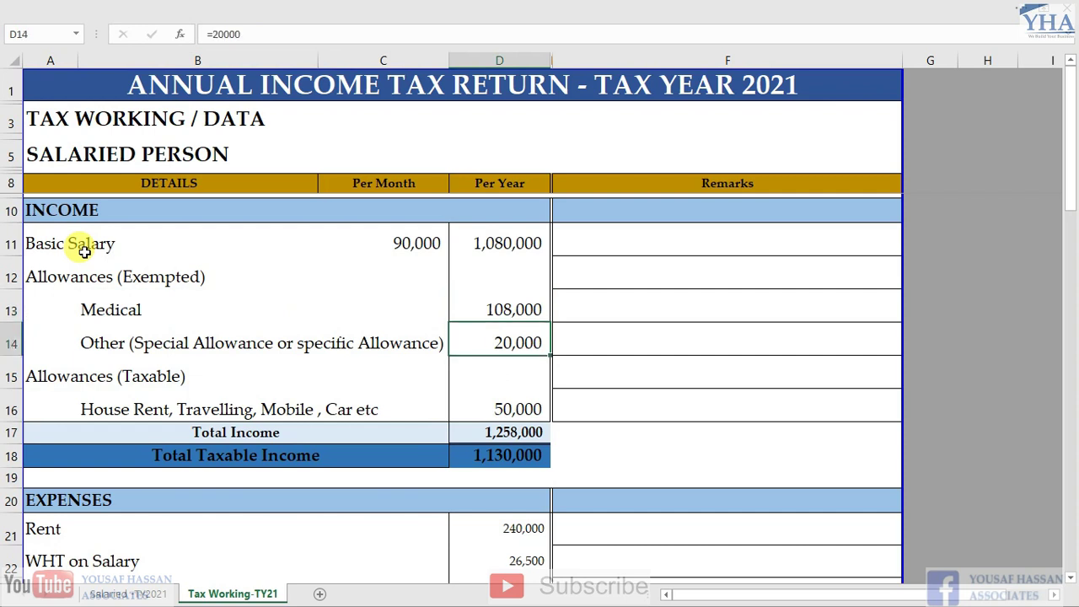
key("Up")
key("Down")
key("Up")
key("shift+Down")
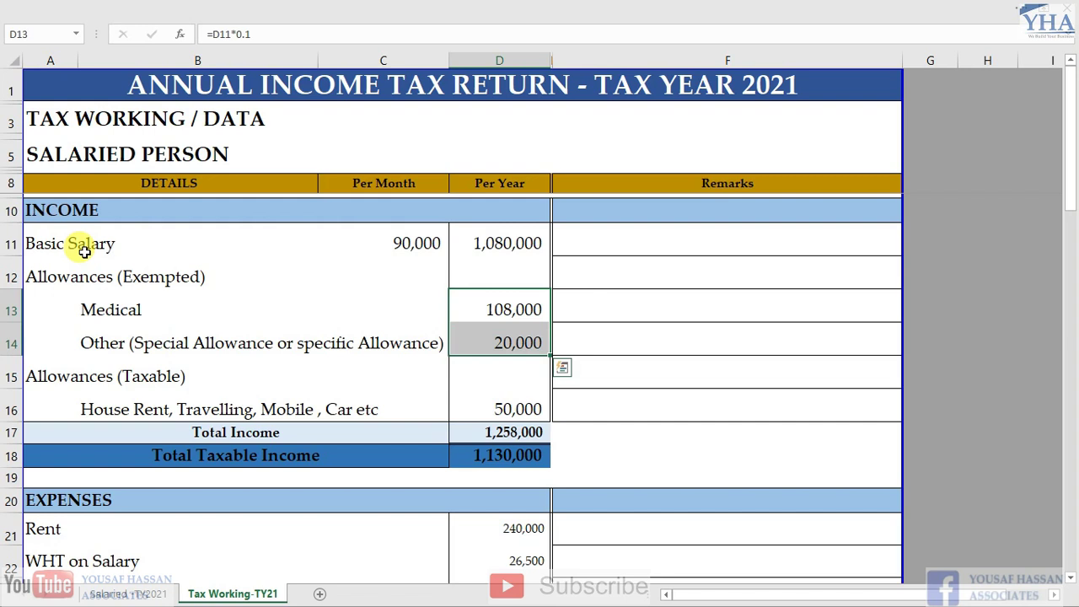
key("Down")
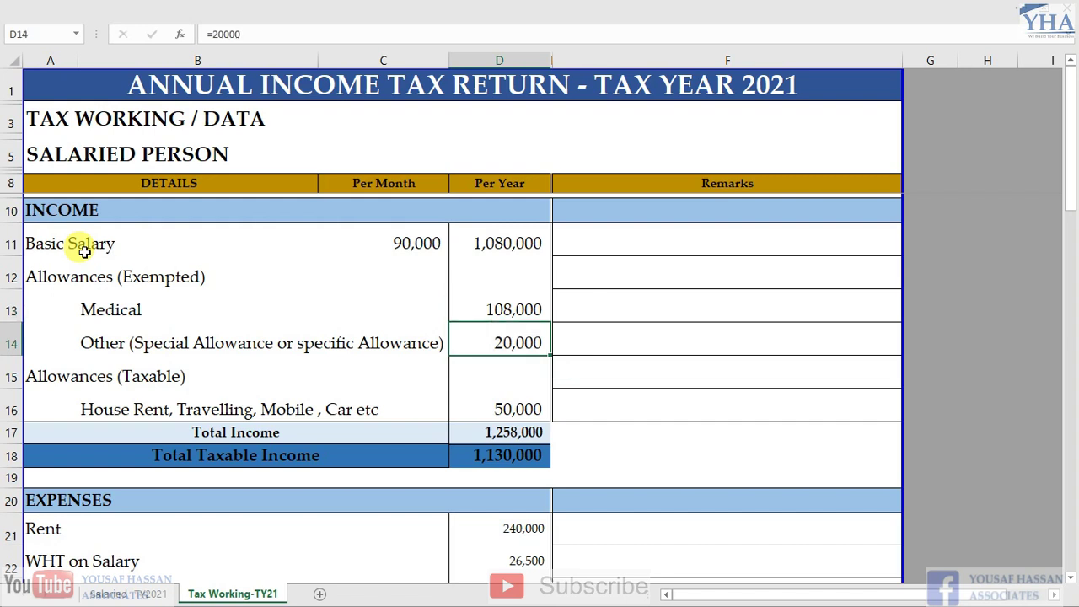
key("Down")
key("Down")
key("Left")
key("Left")
key("Left")
key("Up")
key("Down")
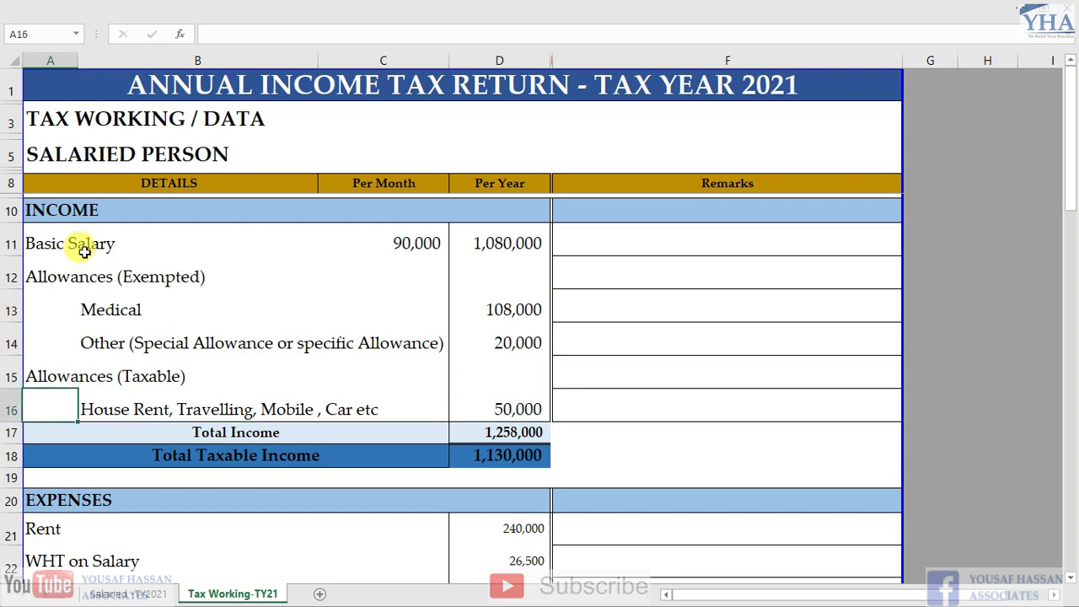
key("Right")
key("Right")
key("Right")
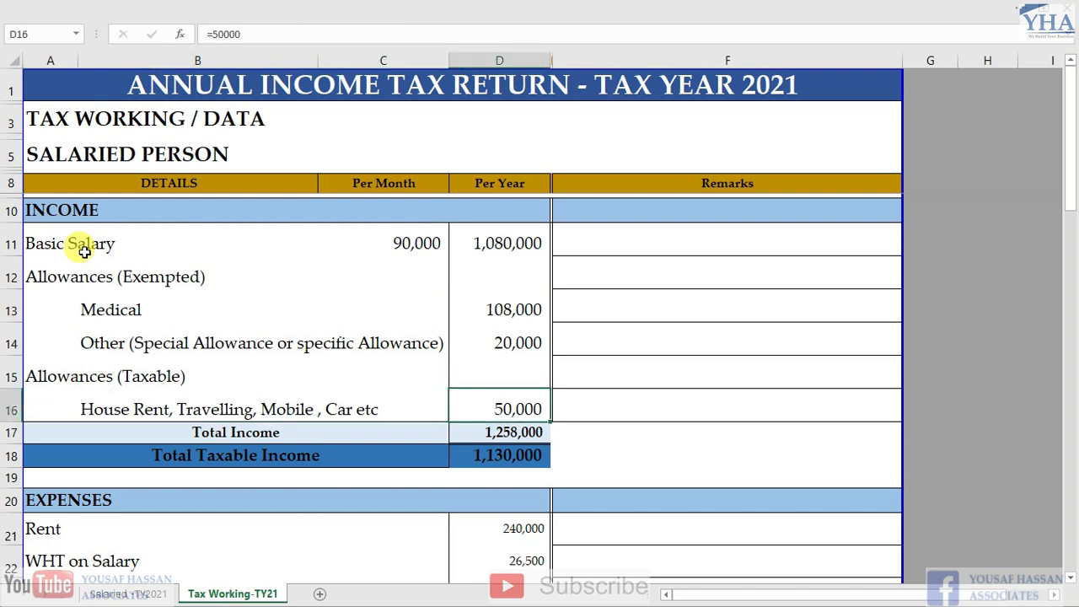
key("Left")
key("Down")
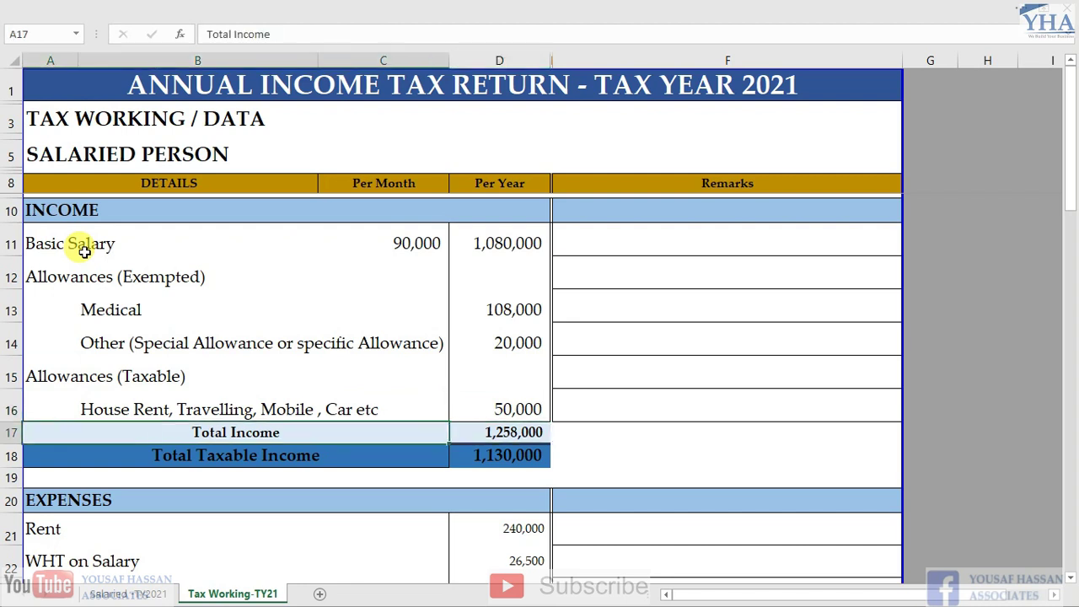
key("Right")
key("Left")
key("Right")
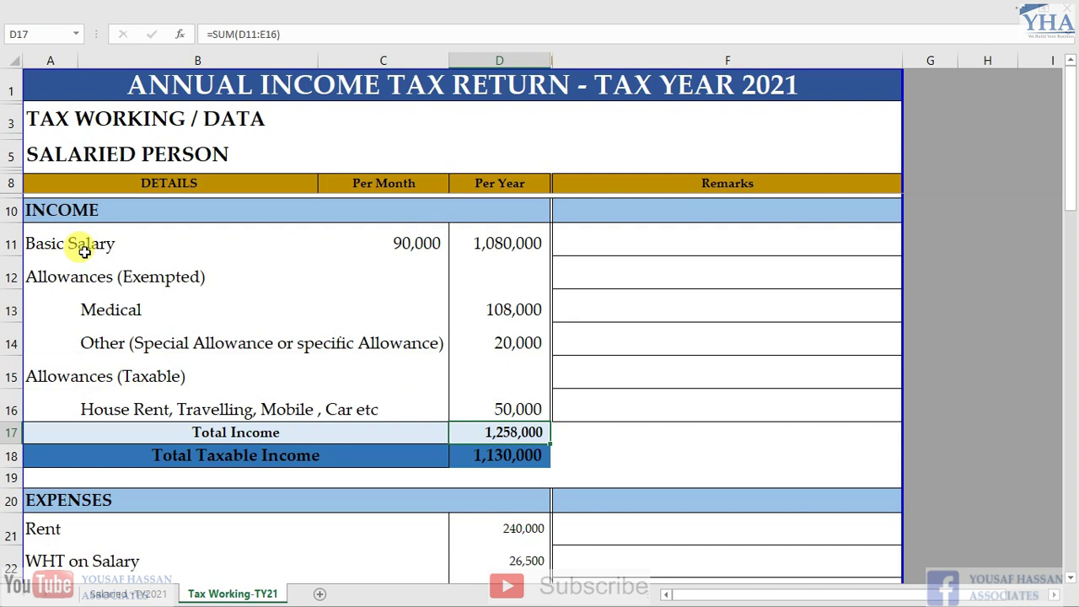
key("Down")
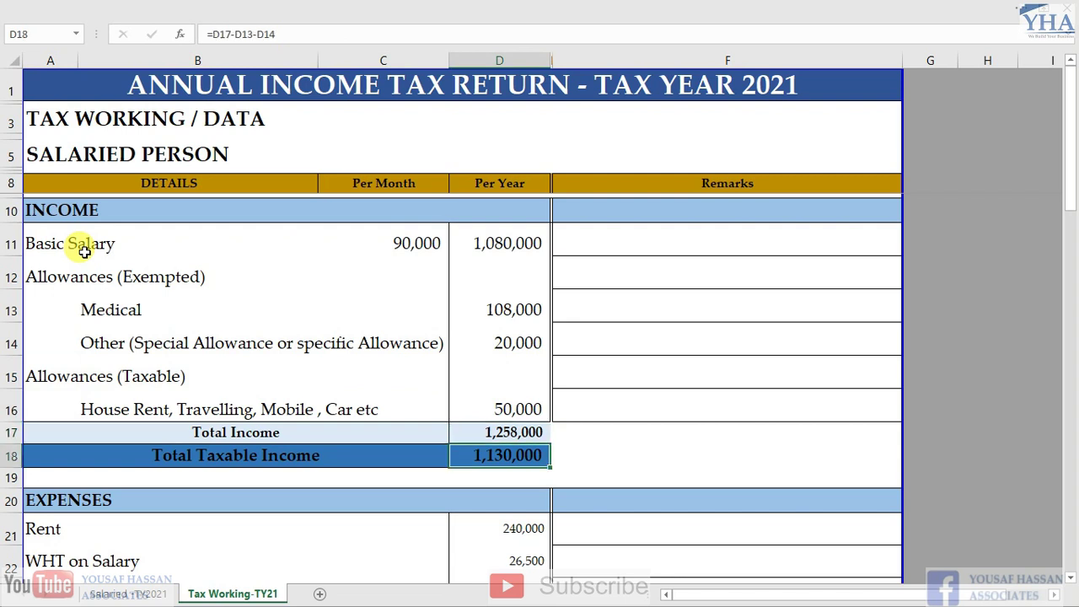
key("Left")
key("Right")
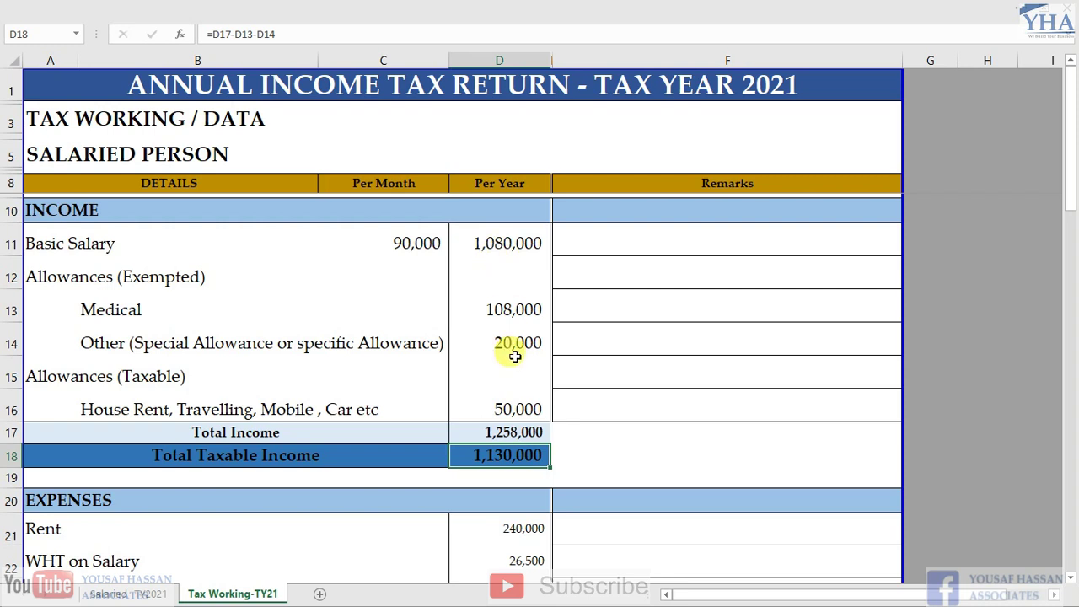
left_click(499, 430)
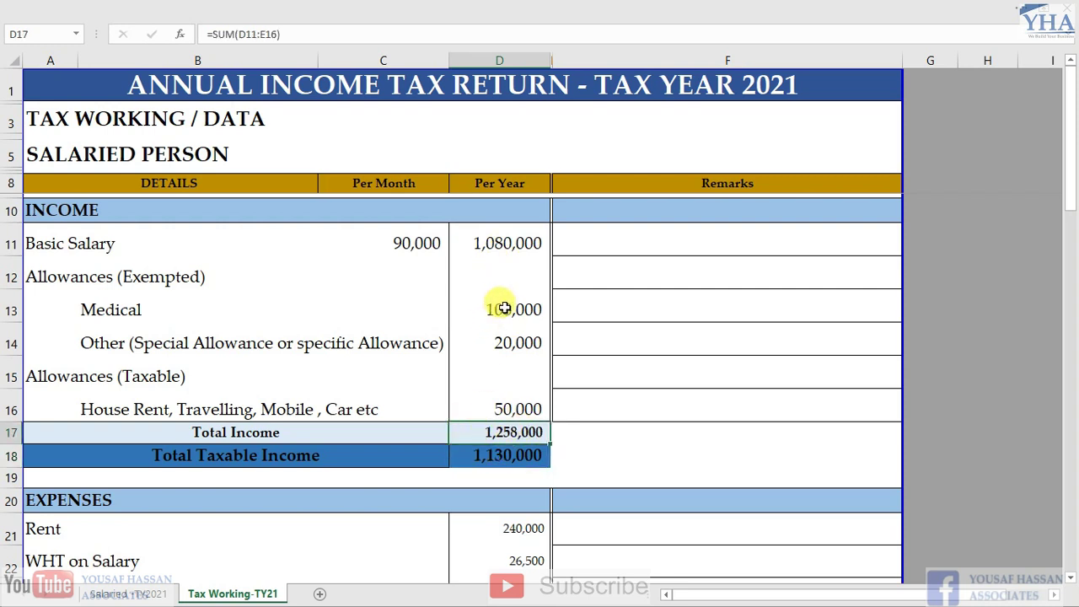
left_click_drag(503, 309, 497, 340)
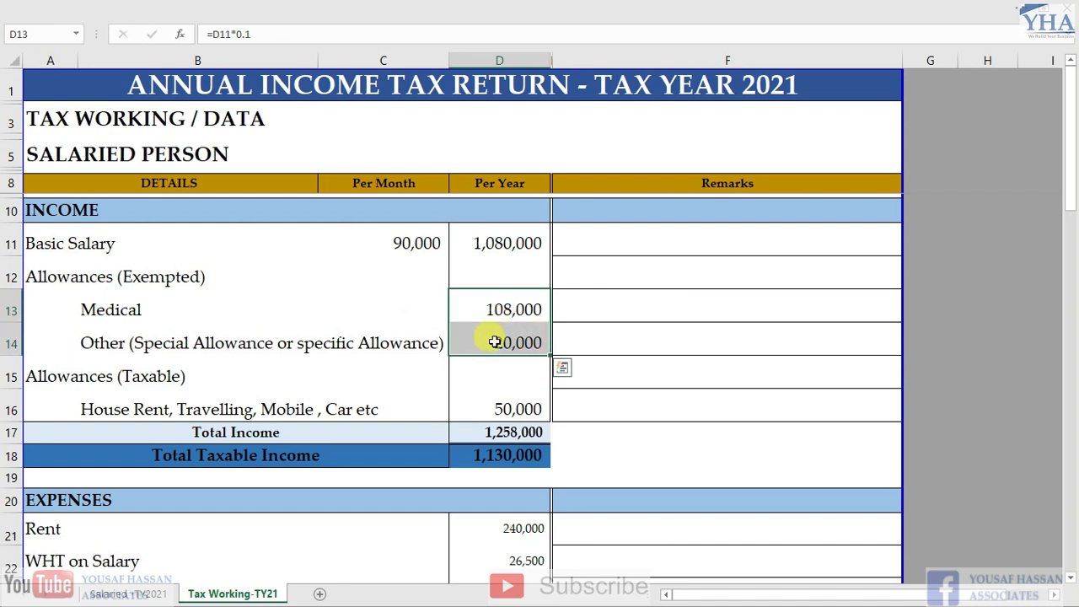
left_click(493, 456)
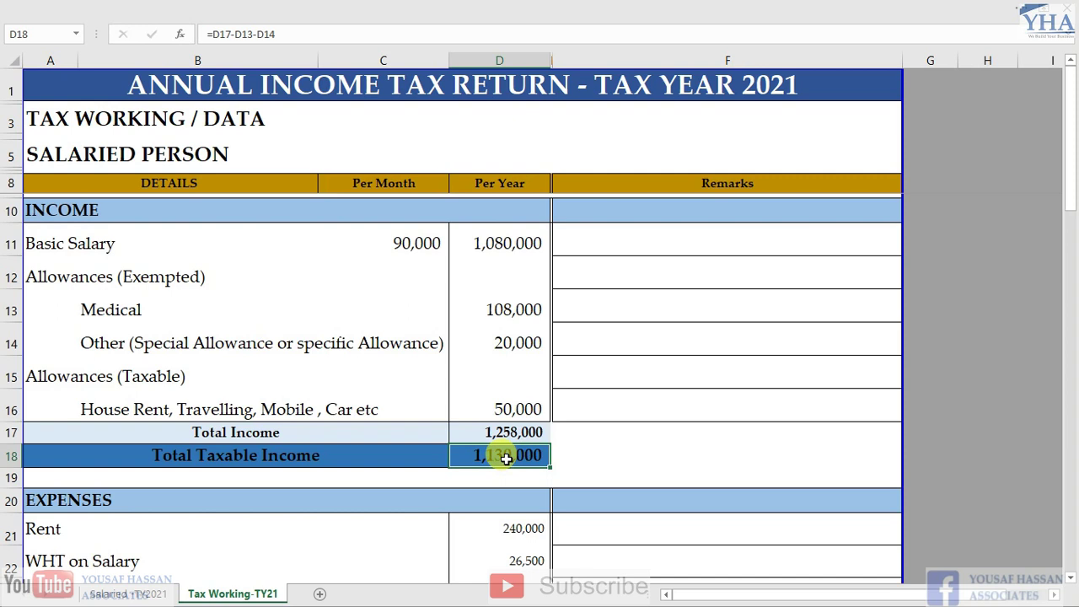
scroll(523, 460, "down", 1)
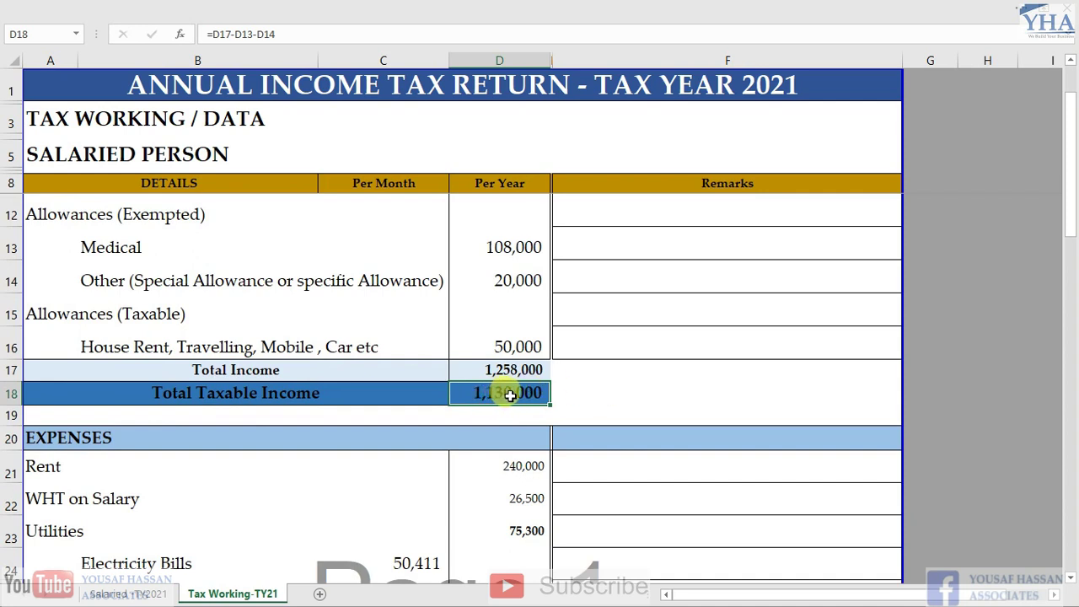
Check that WHT on Salary is 26,500 from the formula =(D18-600000)*5%
left_click(518, 497)
key("F2")
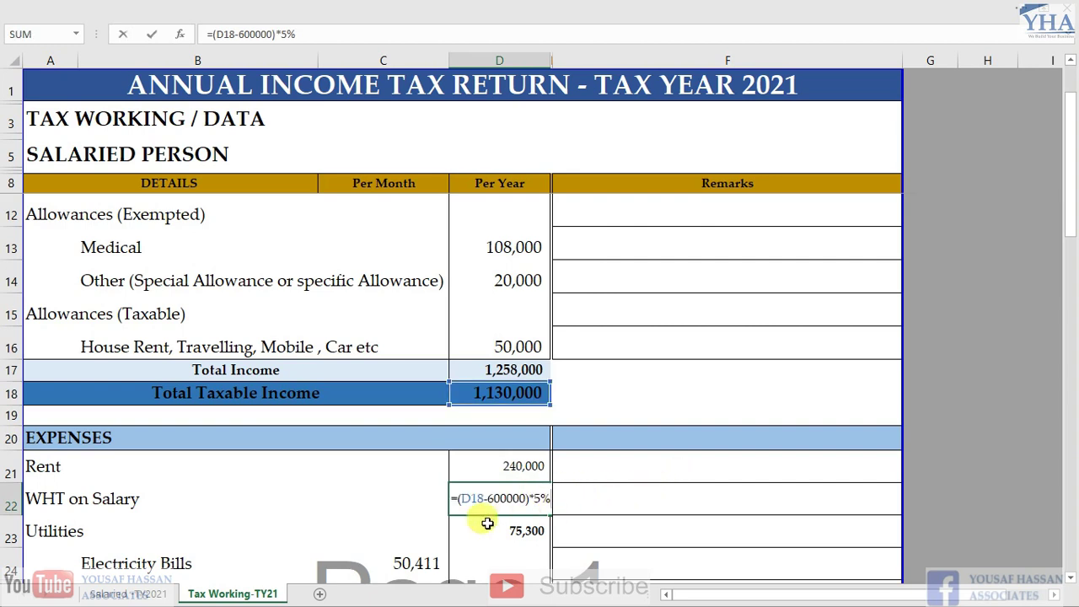
key("Escape")
double_click(515, 501)
key("Escape")
double_click(527, 506)
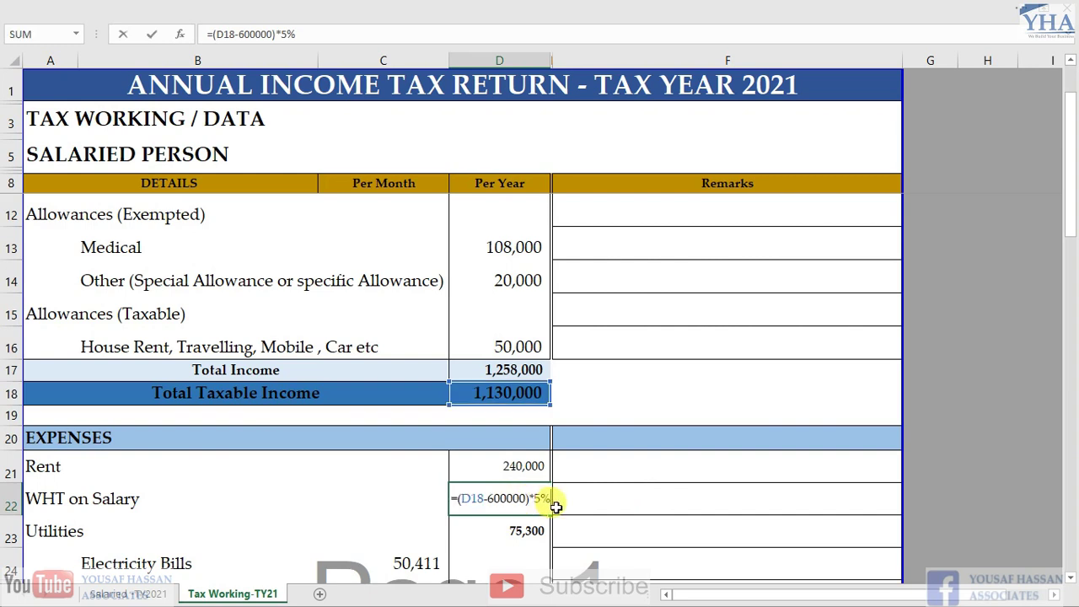
key("Escape")
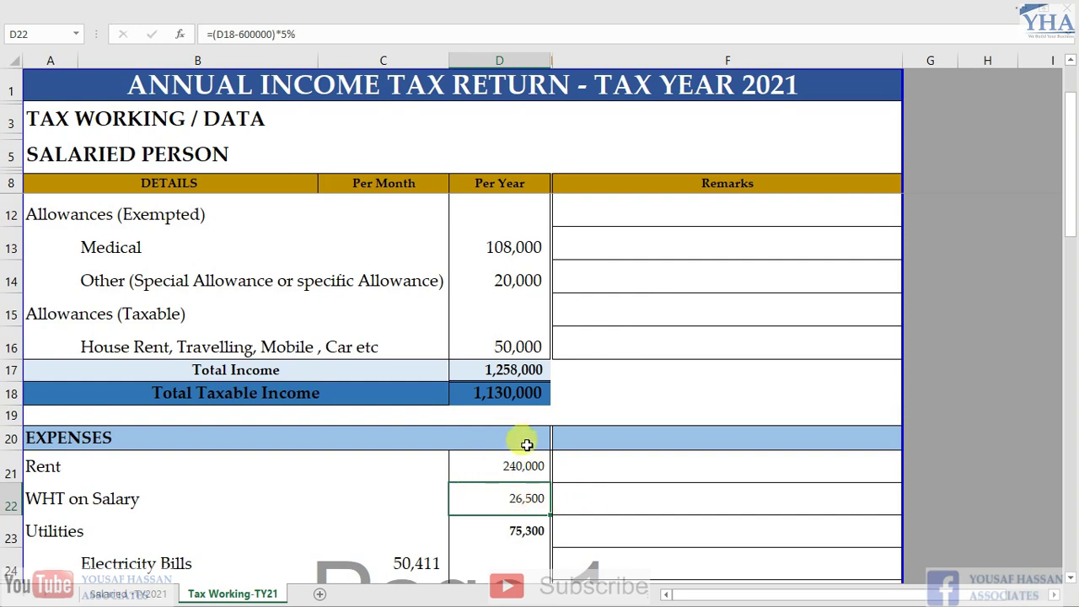
Recheck the WHT formula, then bring up the Income Tax Ordinance PDF
double_click(523, 497)
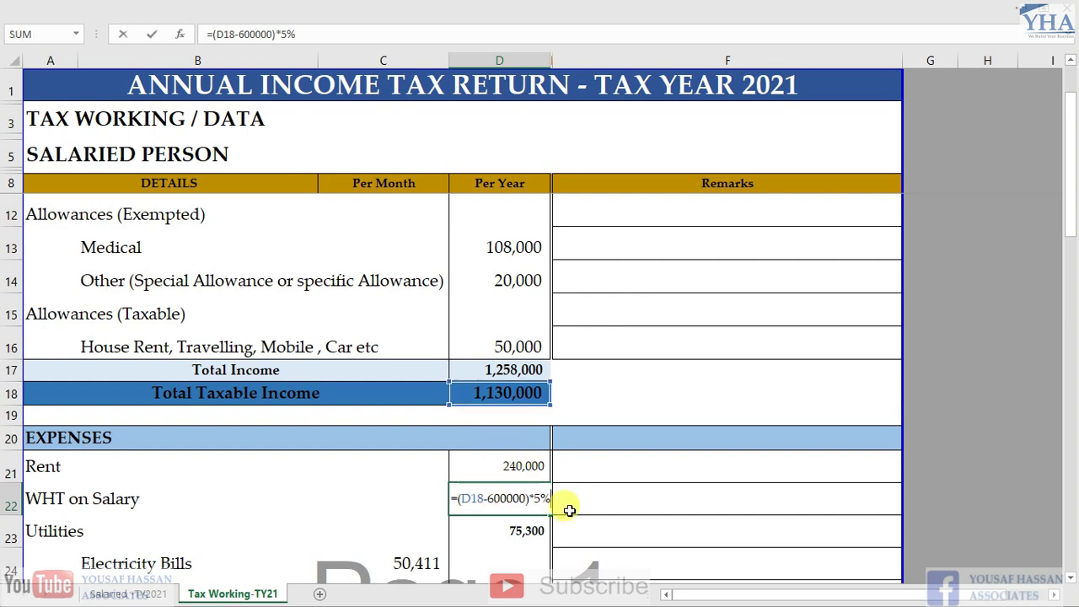
key("Escape")
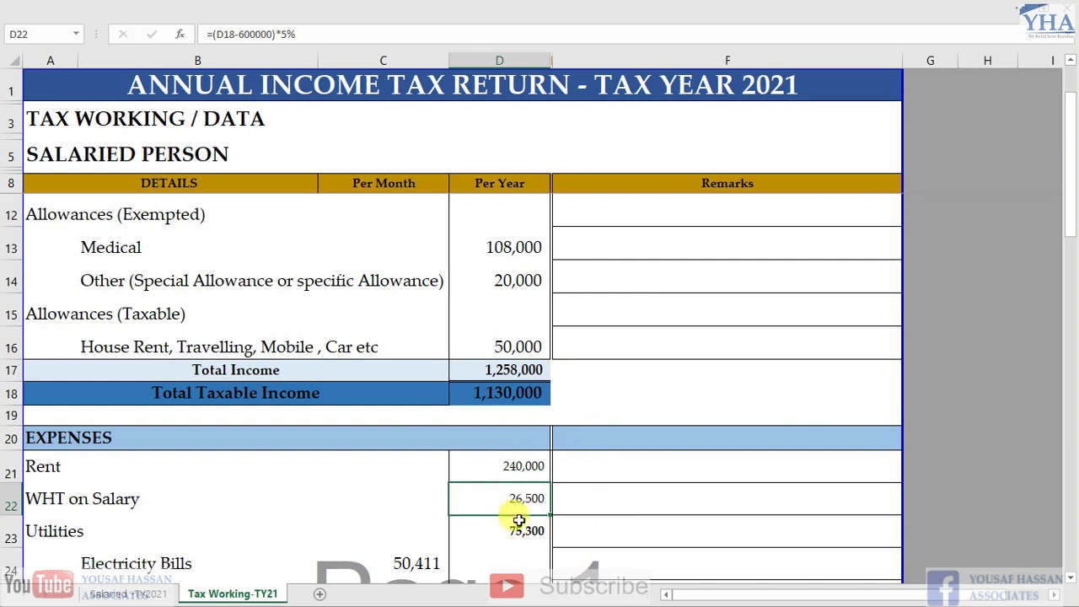
key("alt+Tab")
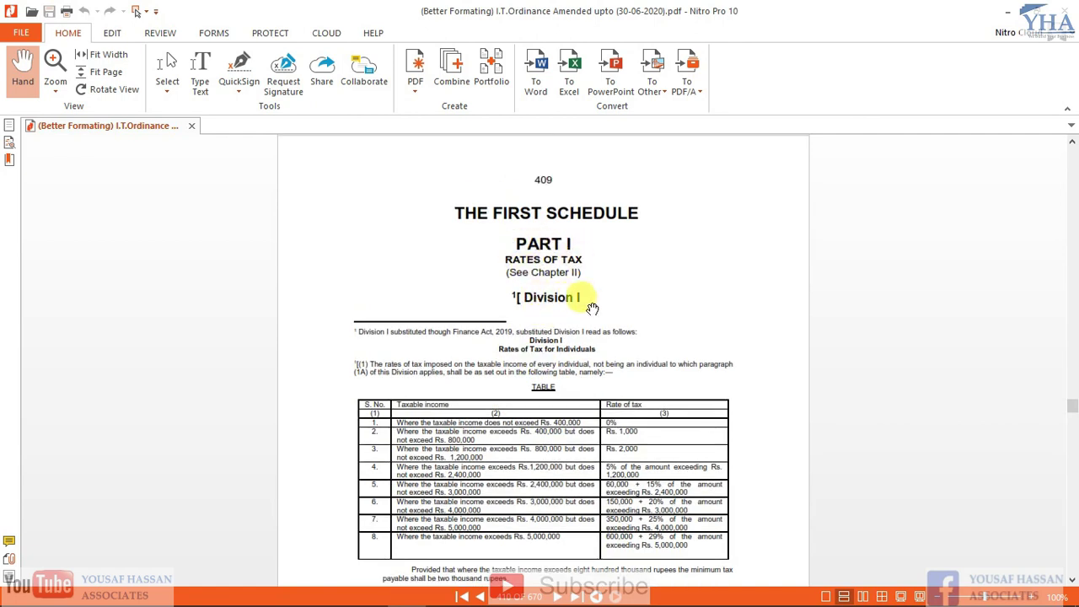
Scroll the ordinance PDF to page 411's salaried rate table (5% above Rs. 600,000), then return to Excel
scroll(582, 310, "down", 5)
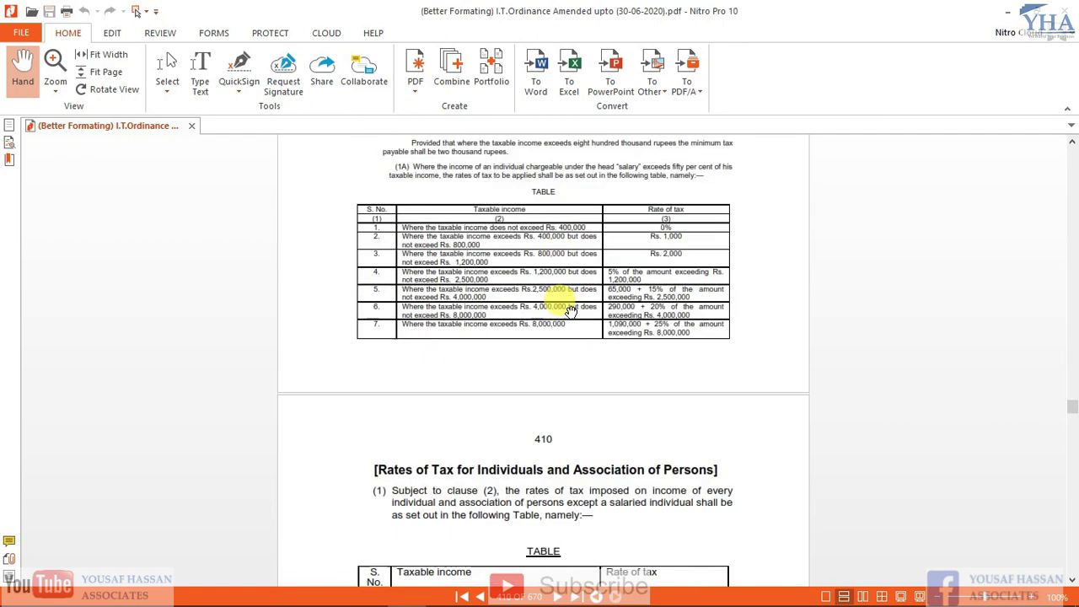
scroll(582, 310, "down", 1)
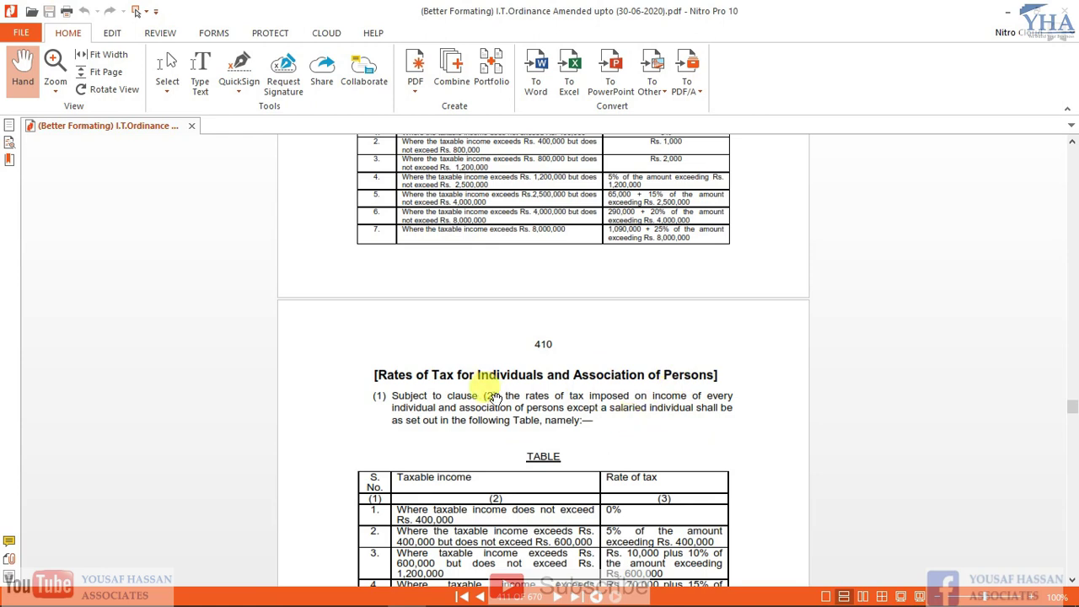
scroll(493, 388, "down", 3)
scroll(503, 392, "down", 6)
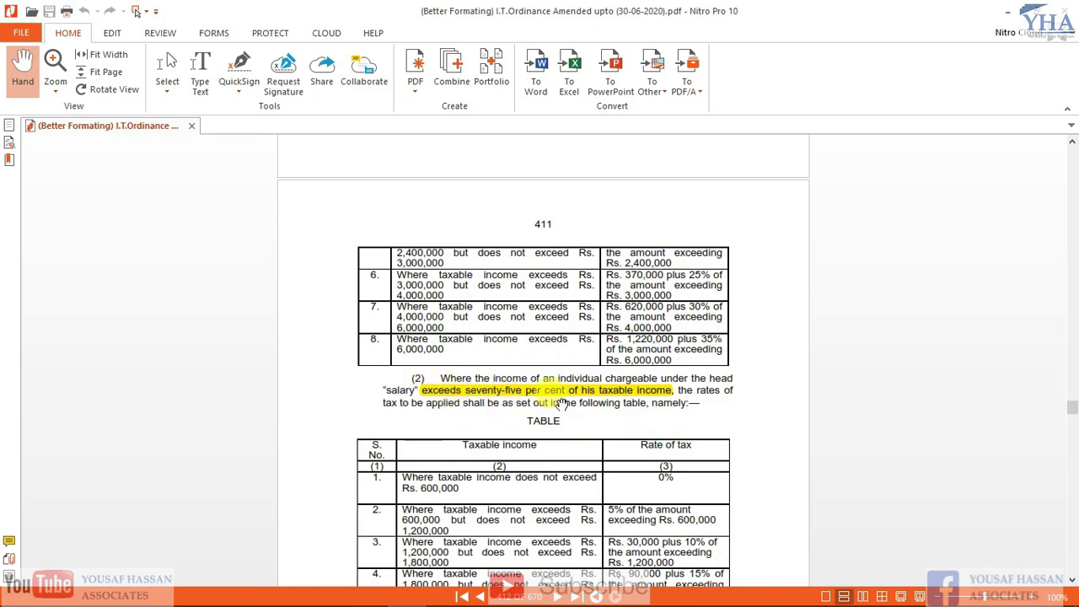
scroll(596, 396, "down", 1)
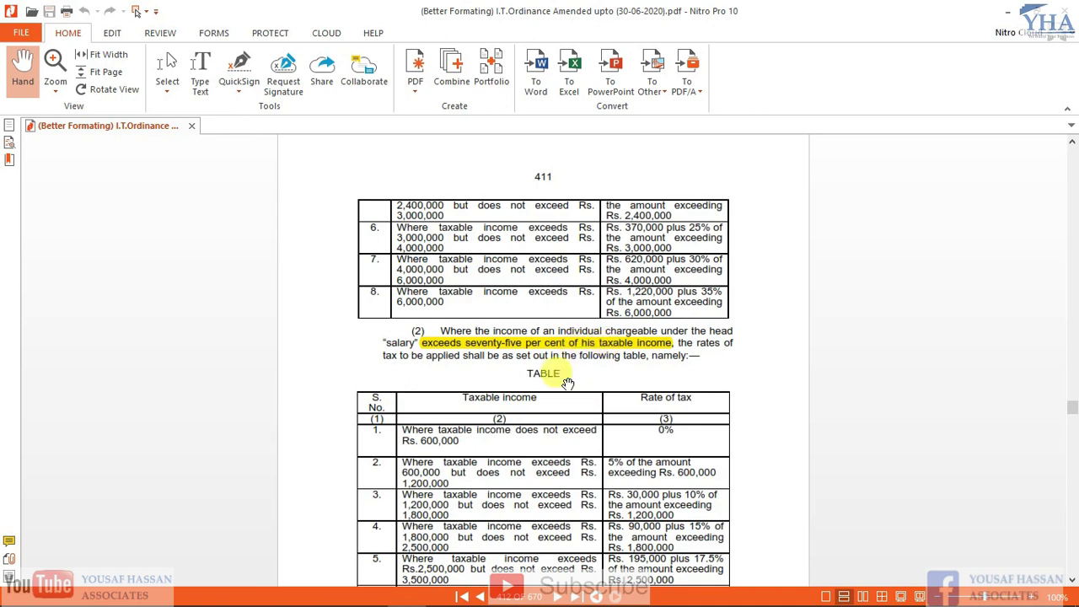
scroll(548, 388, "down", 2)
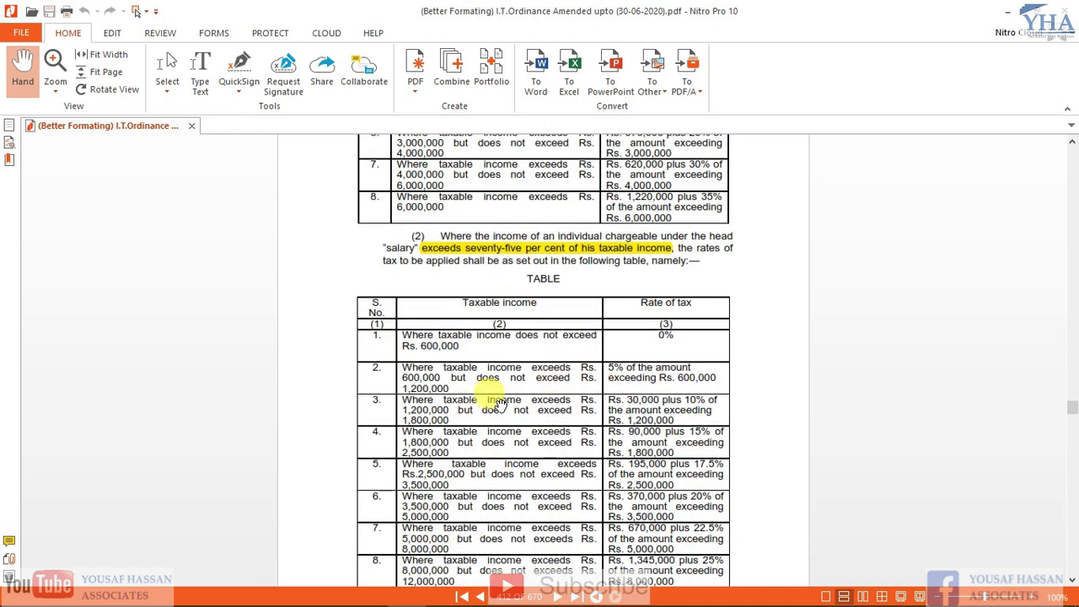
scroll(498, 394, "down", 1)
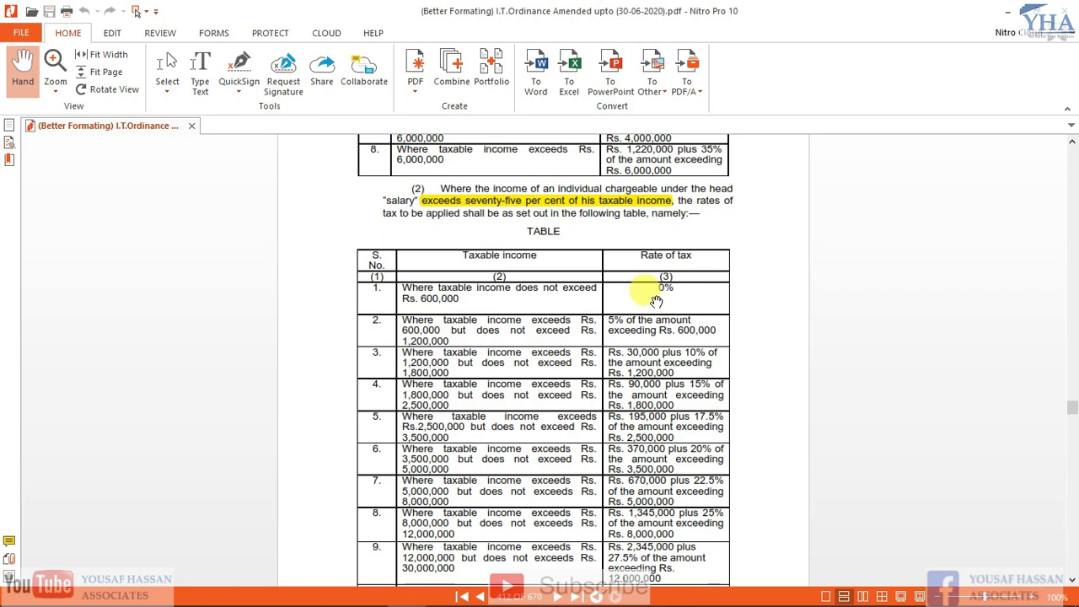
scroll(578, 372, "down", 1)
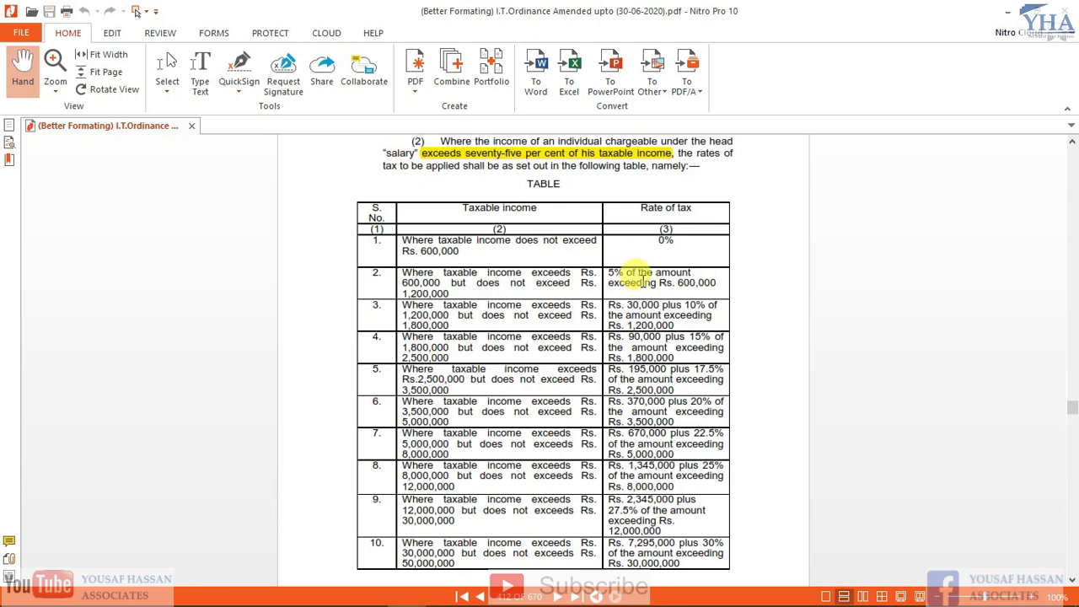
key("alt+Tab")
key("alt+Tab")
key("alt+Tab")
key("alt+Tab")
key("alt+Tab")
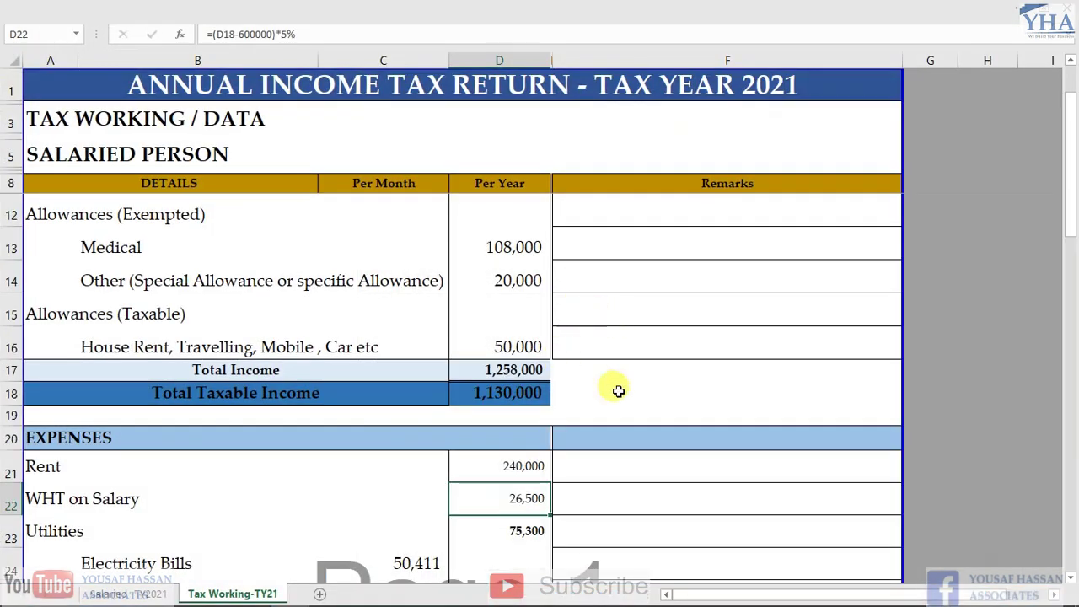
key("F2")
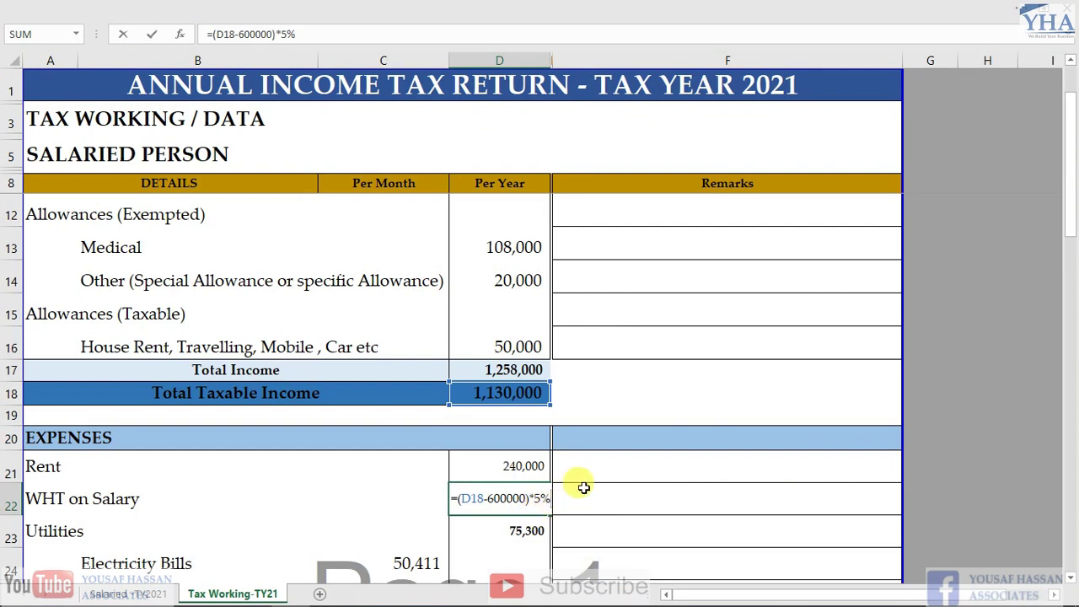
key("Escape")
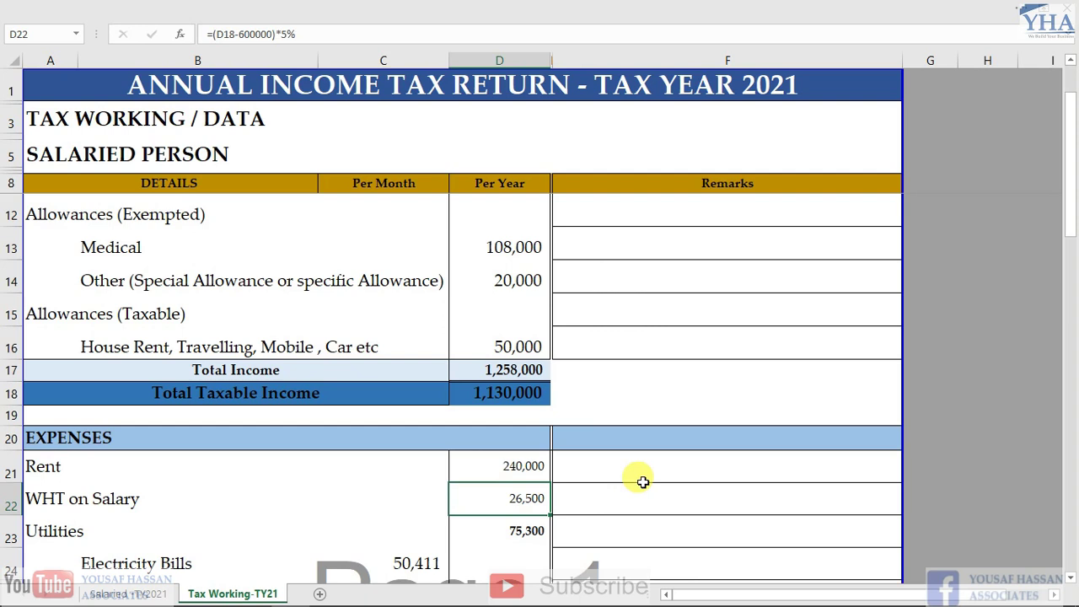
key("Down")
key("Up")
double_click(523, 503)
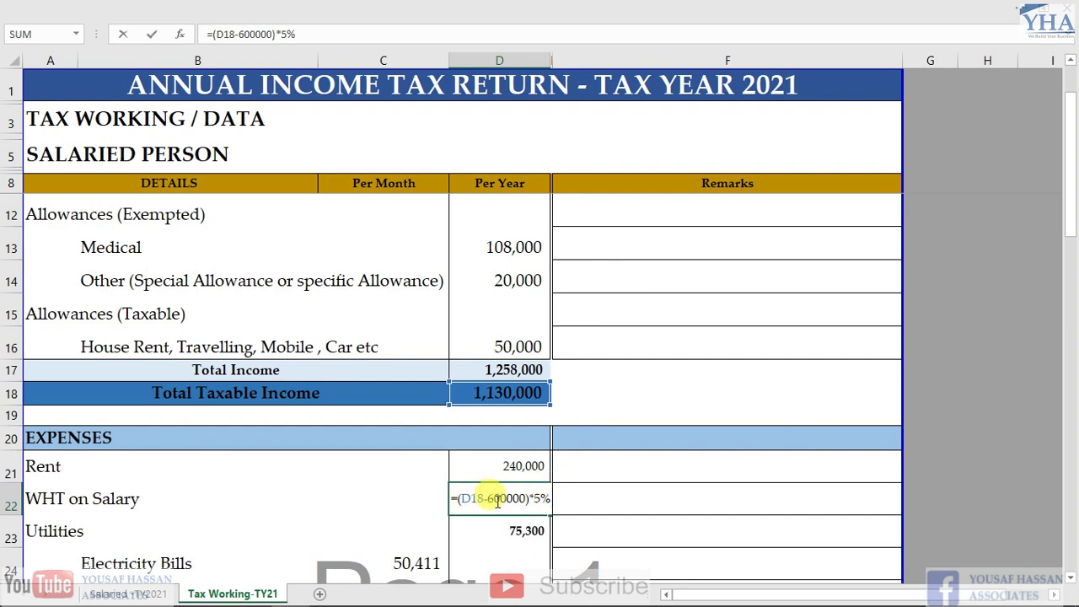
key("Escape")
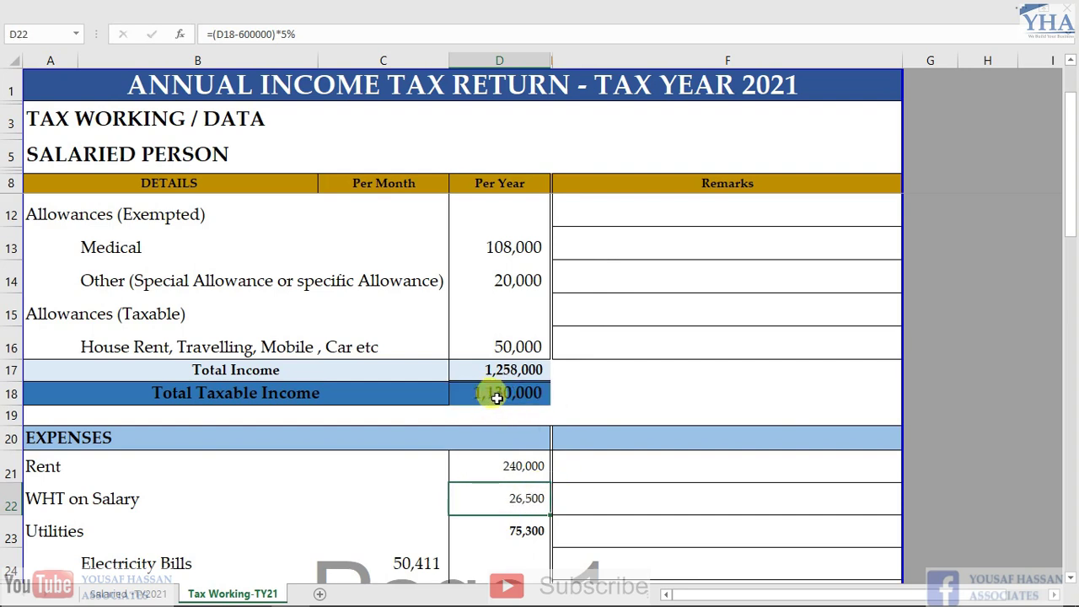
double_click(527, 495)
key("Escape")
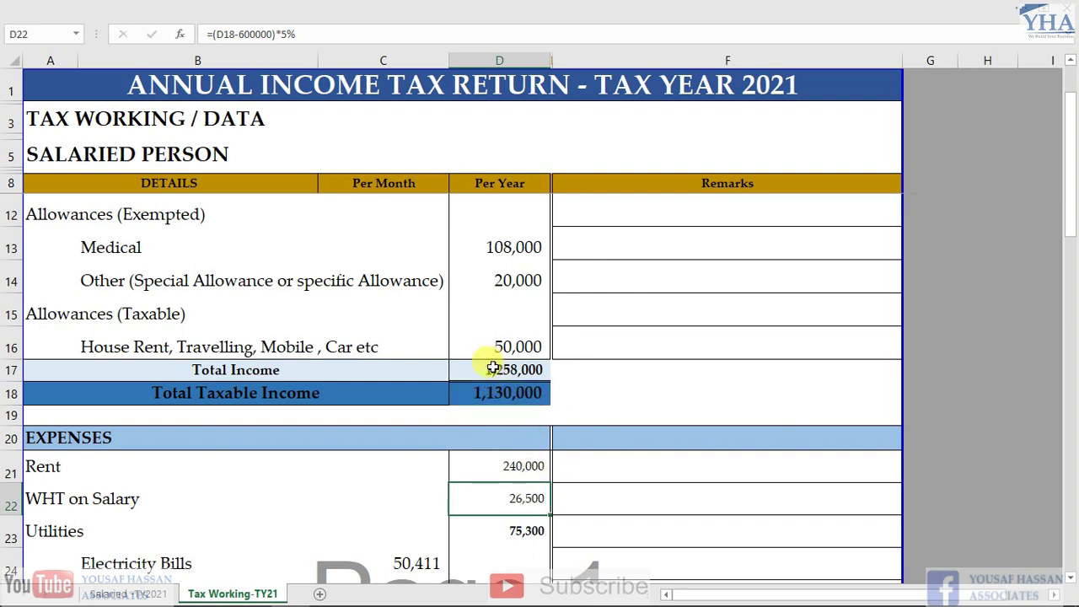
key("F2")
key("Escape")
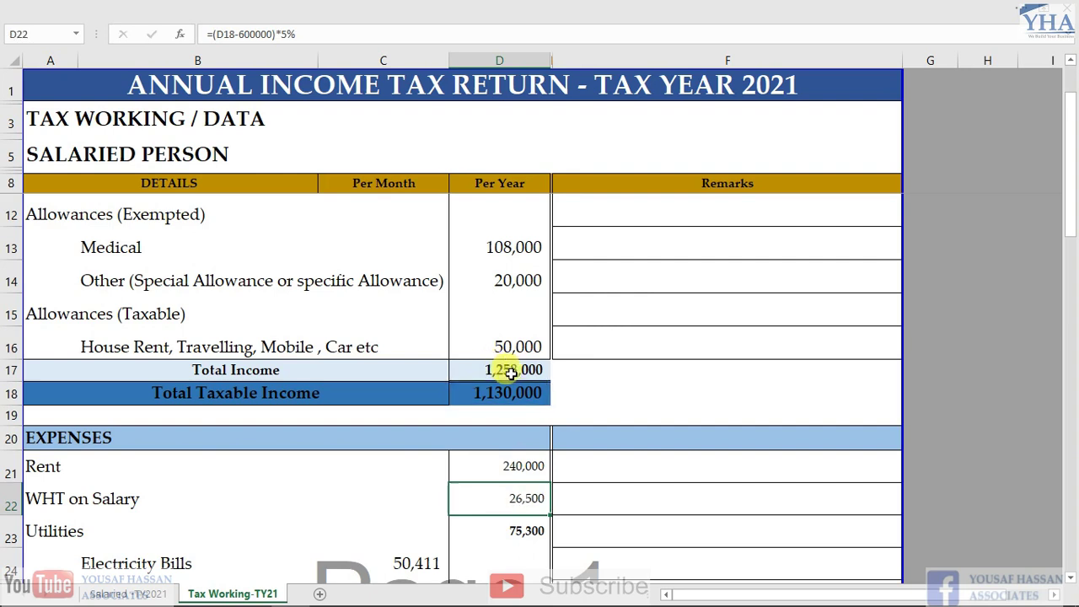
left_click(495, 370)
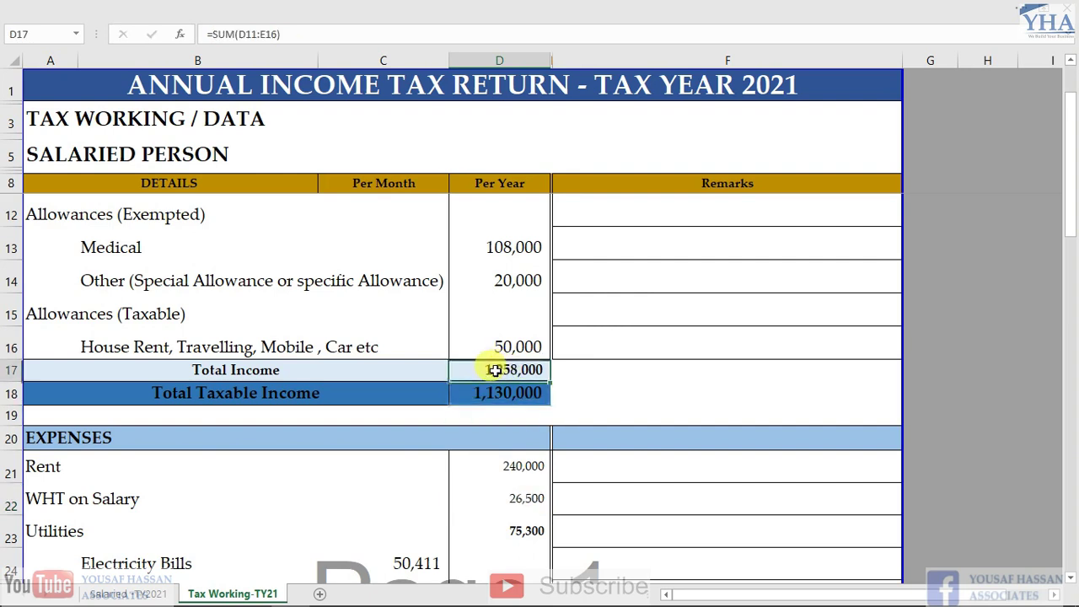
key("F2")
key("Escape")
left_click_drag(493, 244, 501, 271)
left_click(500, 369)
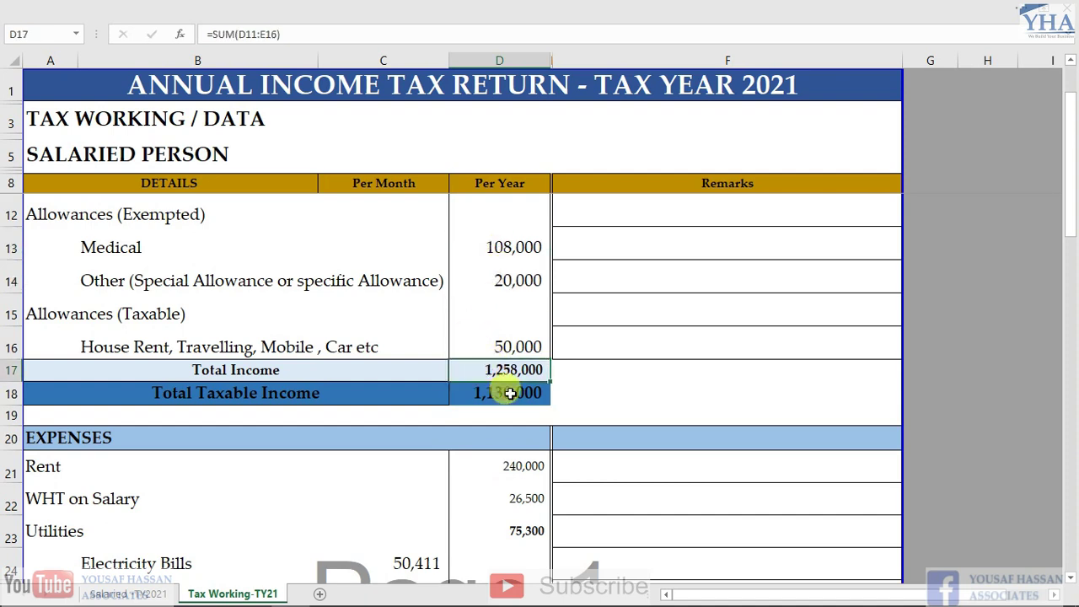
left_click(483, 392)
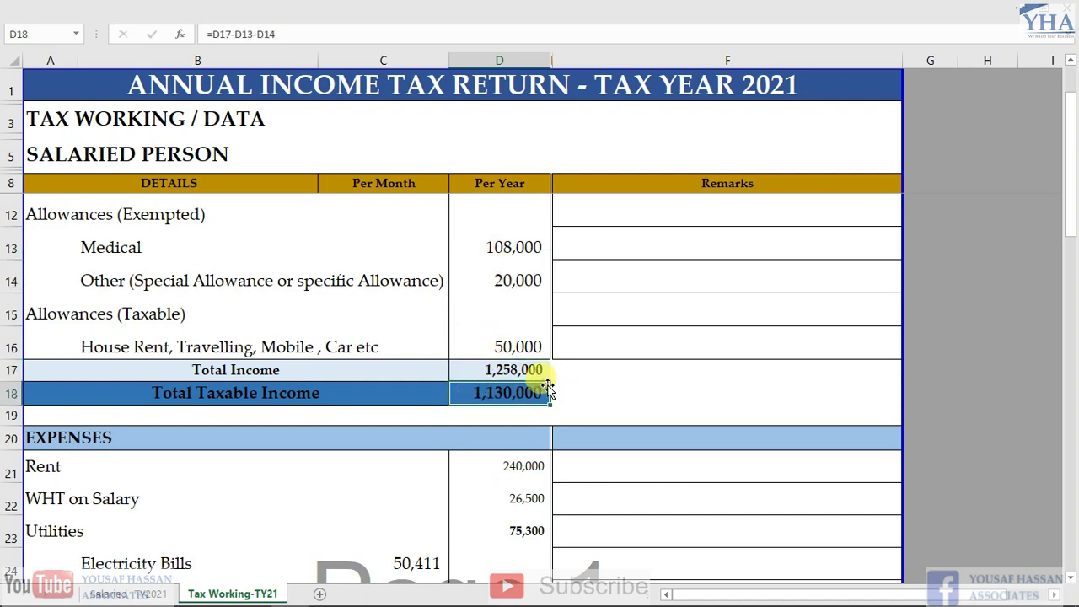
left_click(521, 495)
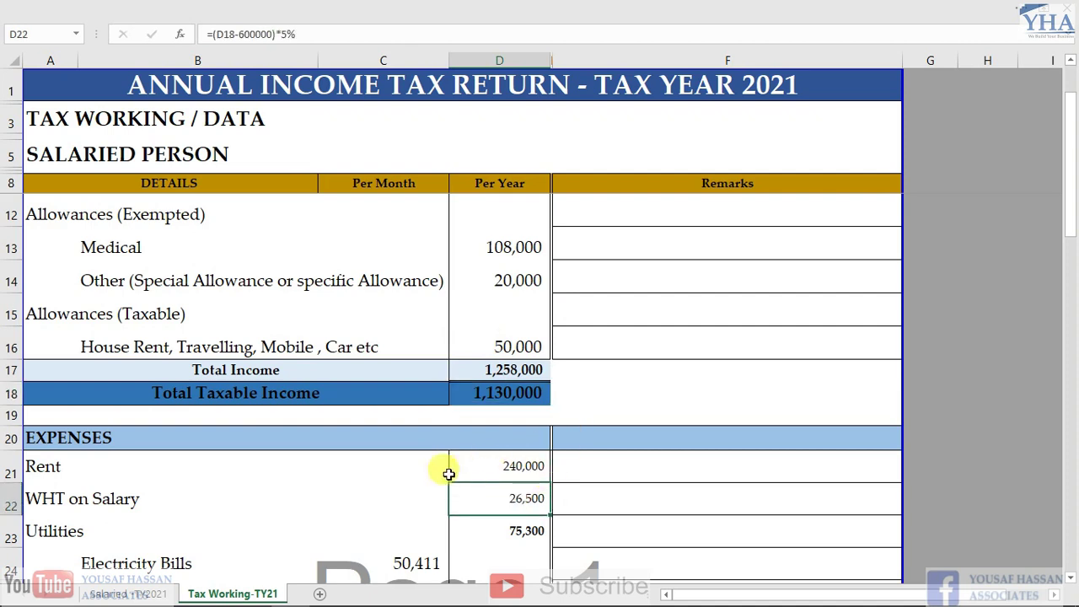
scroll(196, 321, "up", 1)
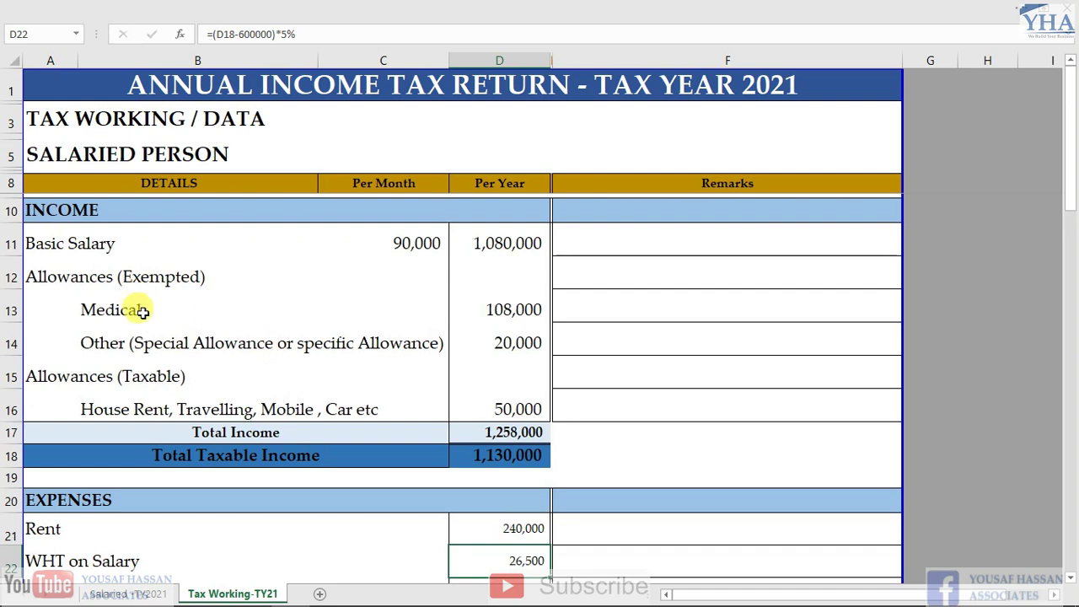
scroll(154, 379, "down", 2)
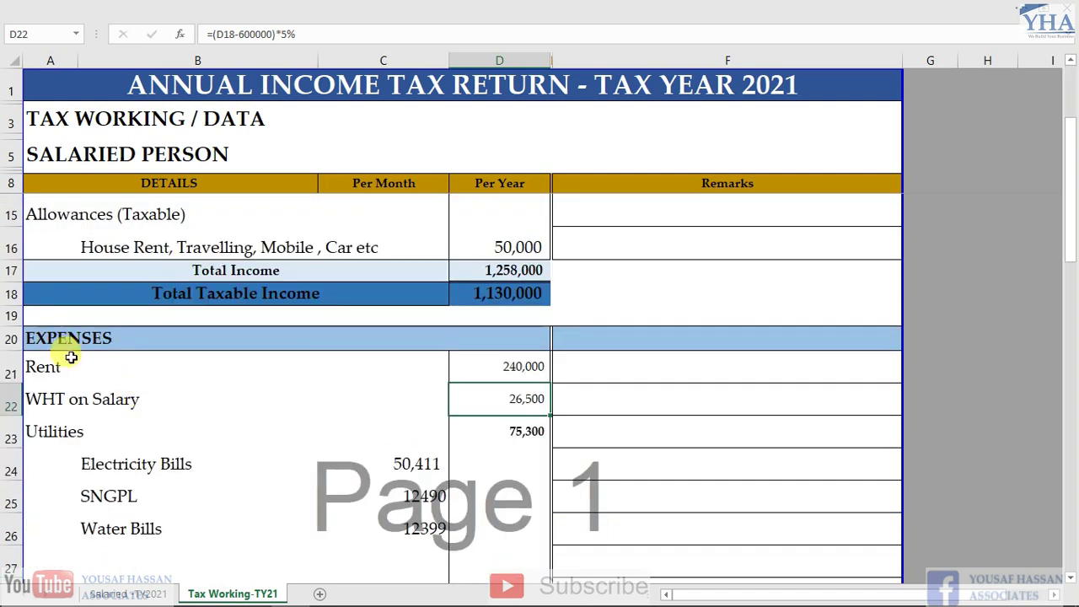
scroll(67, 349, "down", 1)
left_click(59, 278)
left_click(513, 278)
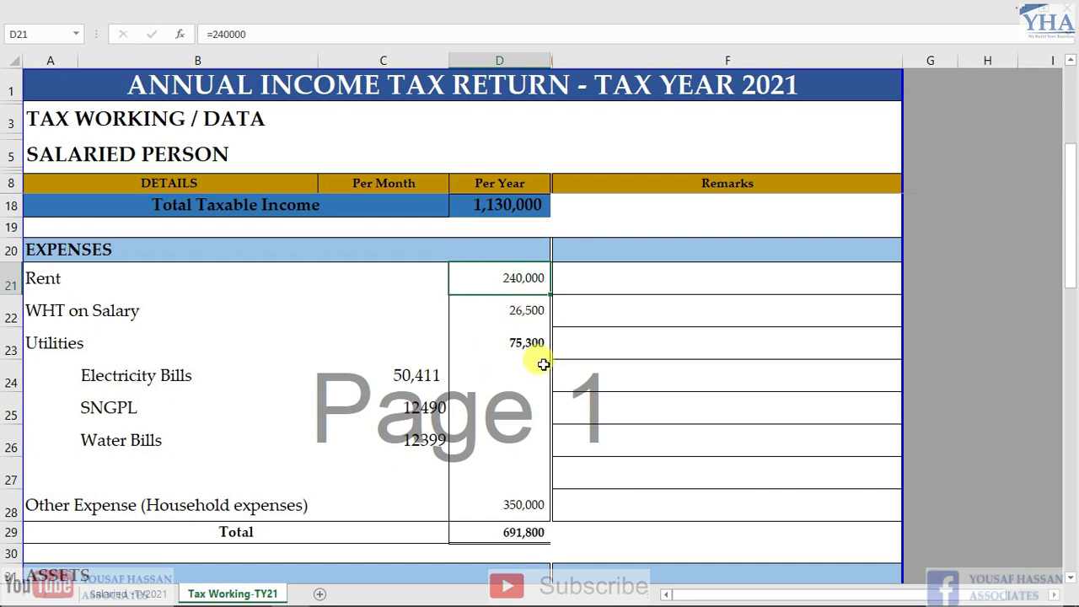
left_click(530, 349)
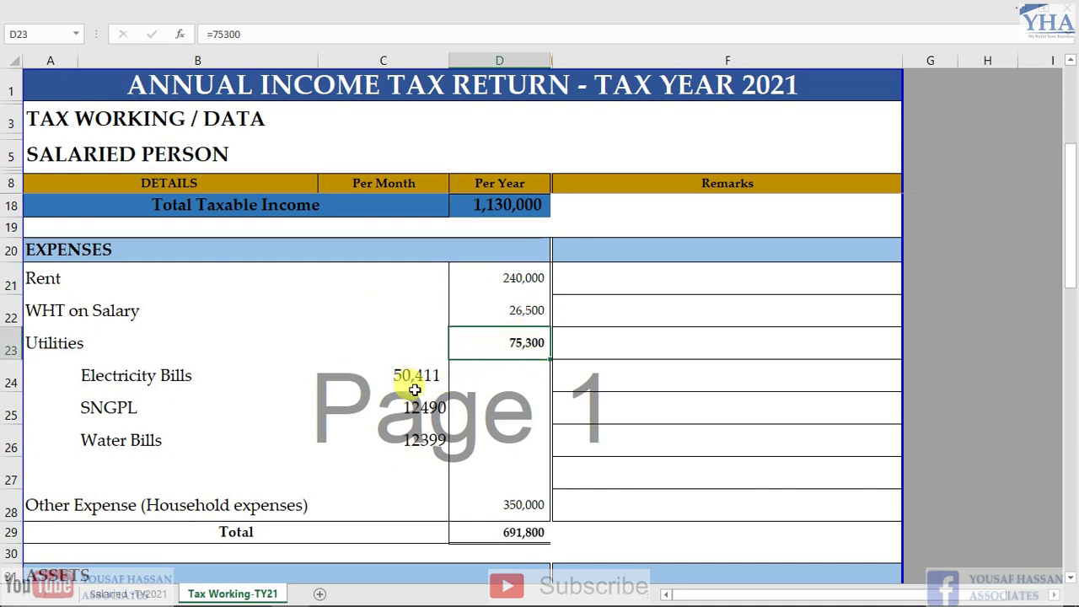
left_click(414, 376)
left_click_drag(414, 375, 422, 434)
left_click(484, 347)
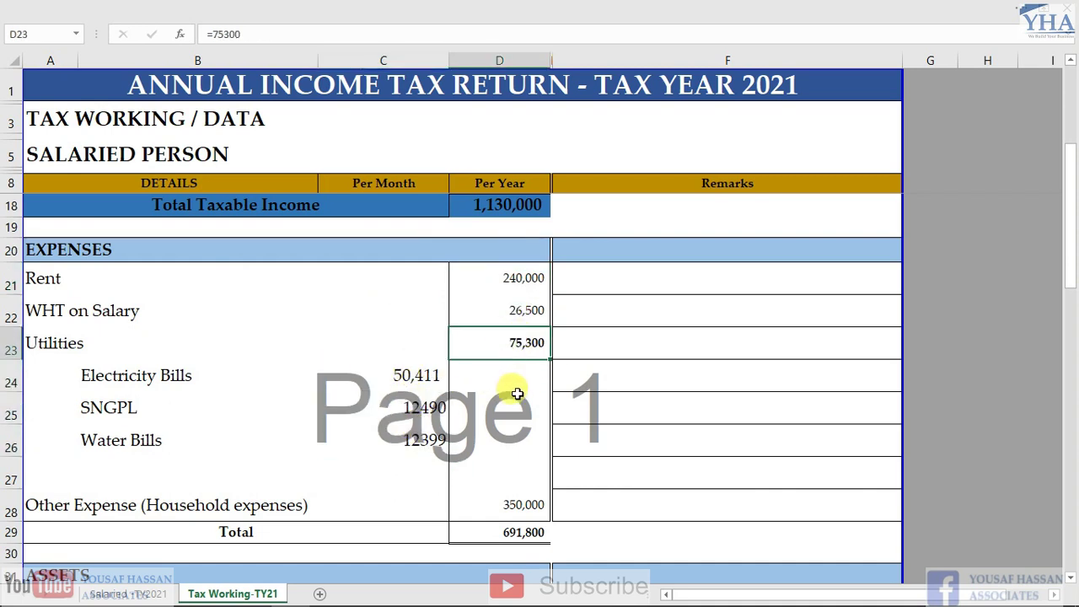
scroll(369, 412, "down", 1)
left_click(499, 437)
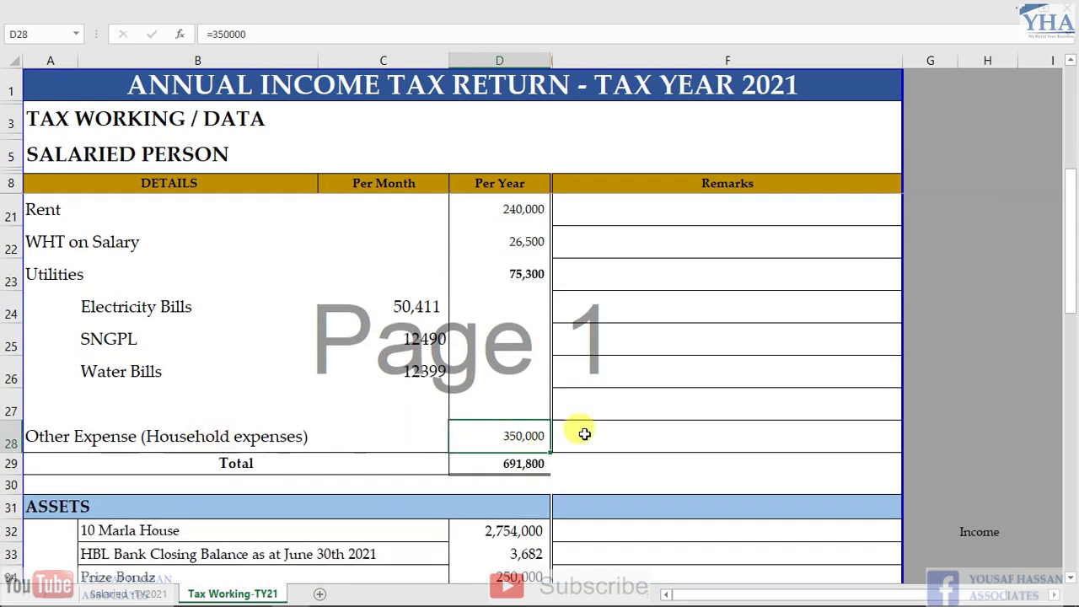
left_click(520, 462)
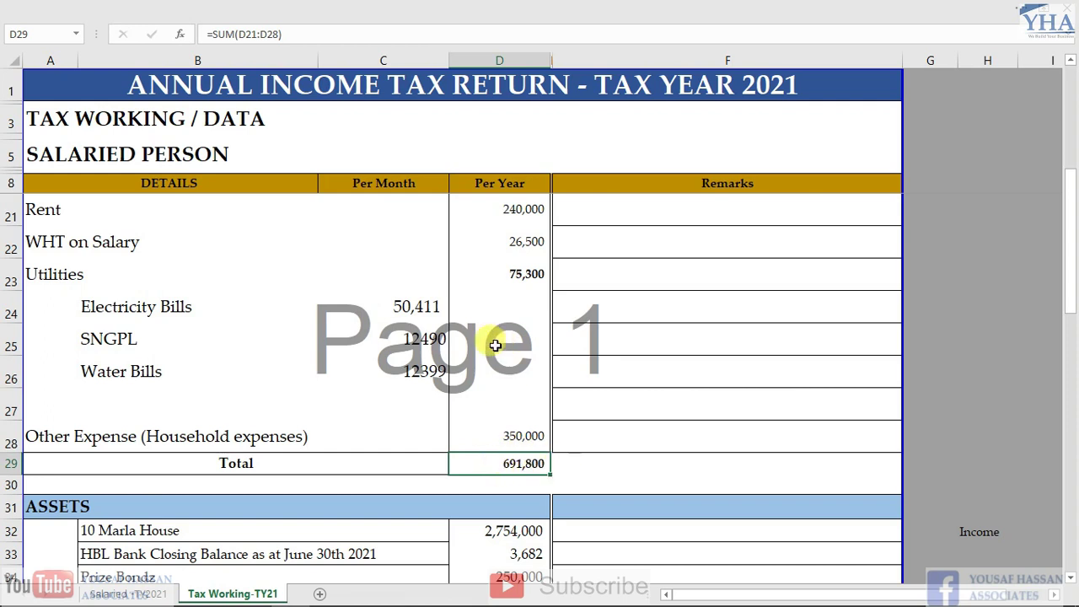
scroll(260, 324, "up", 1)
scroll(261, 324, "up", 1)
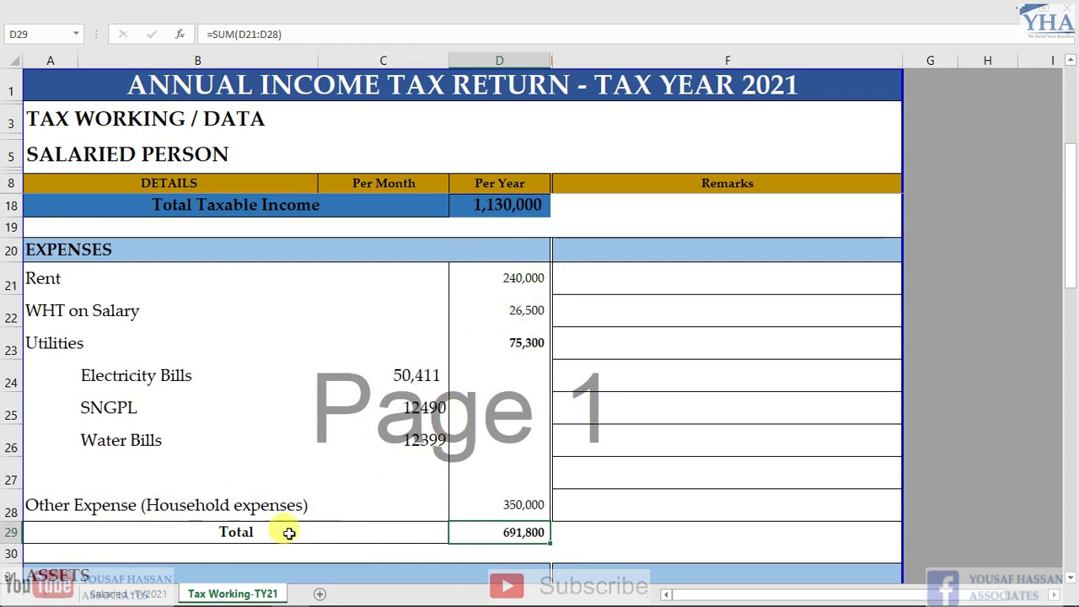
left_click(501, 510)
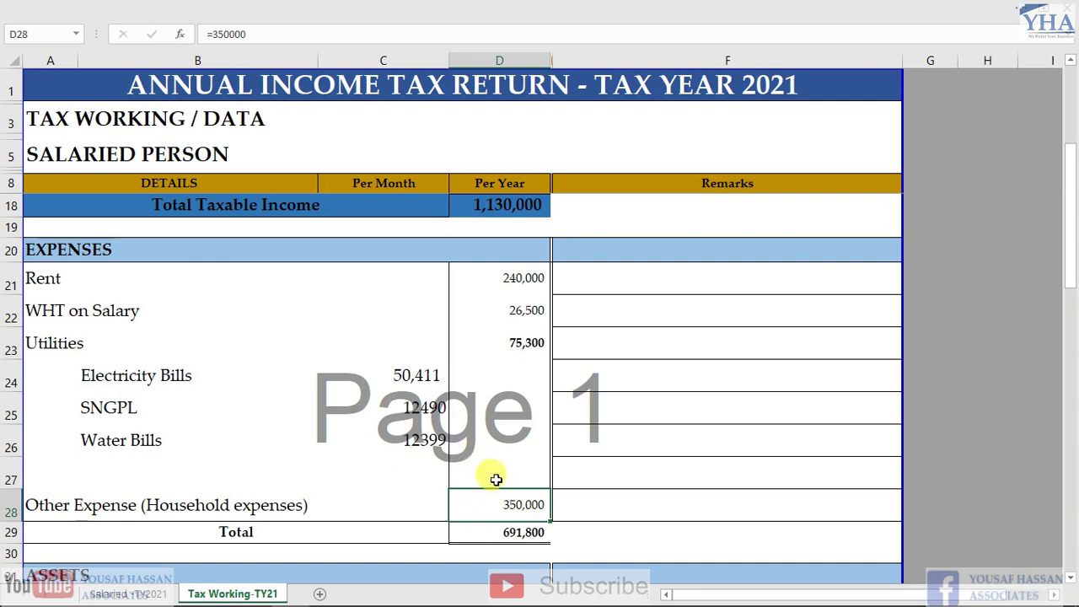
scroll(497, 459, "down", 1)
scroll(284, 361, "up", 2)
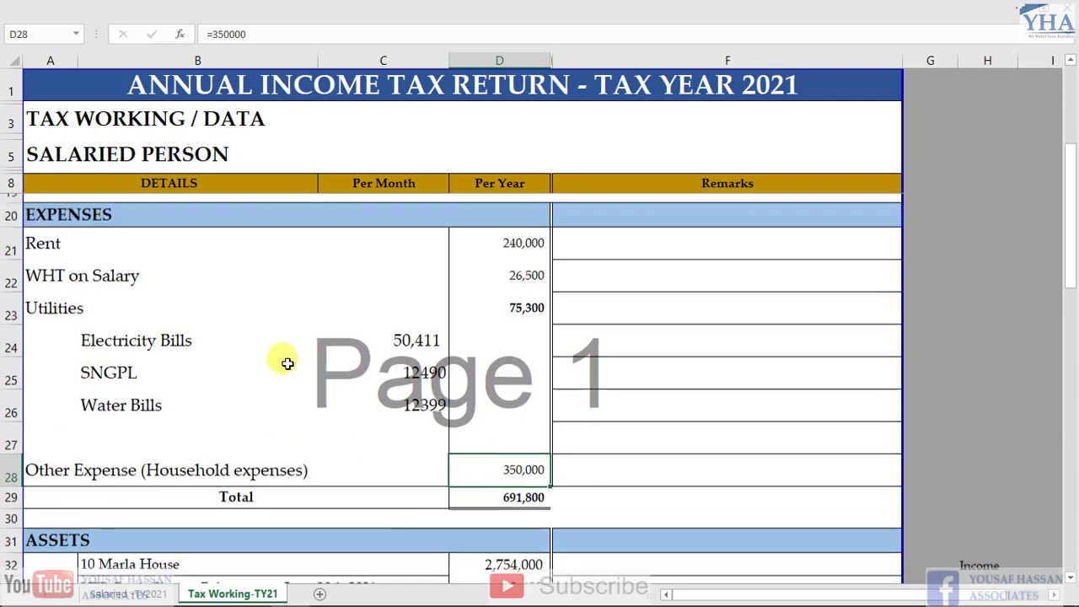
scroll(142, 356, "down", 2)
scroll(86, 344, "up", 2)
scroll(96, 349, "down", 4)
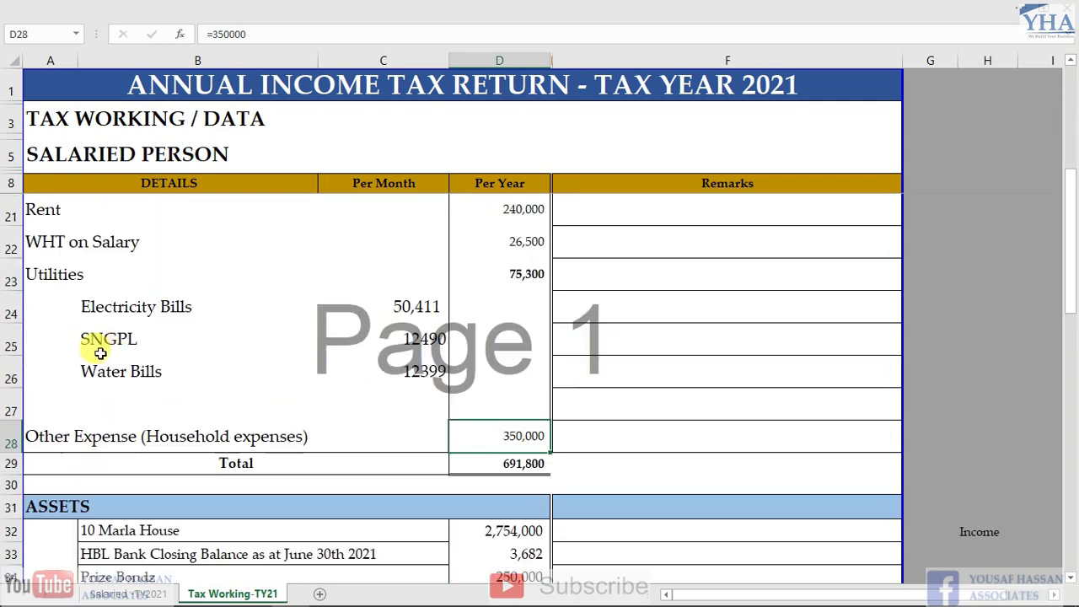
left_click(63, 313)
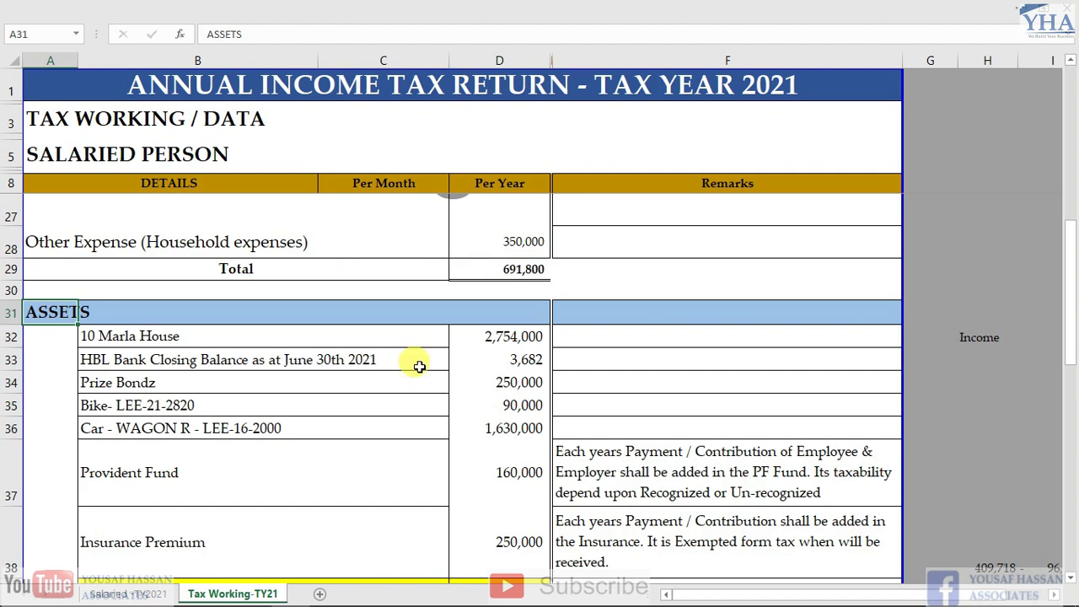
left_click(503, 336)
key("Left")
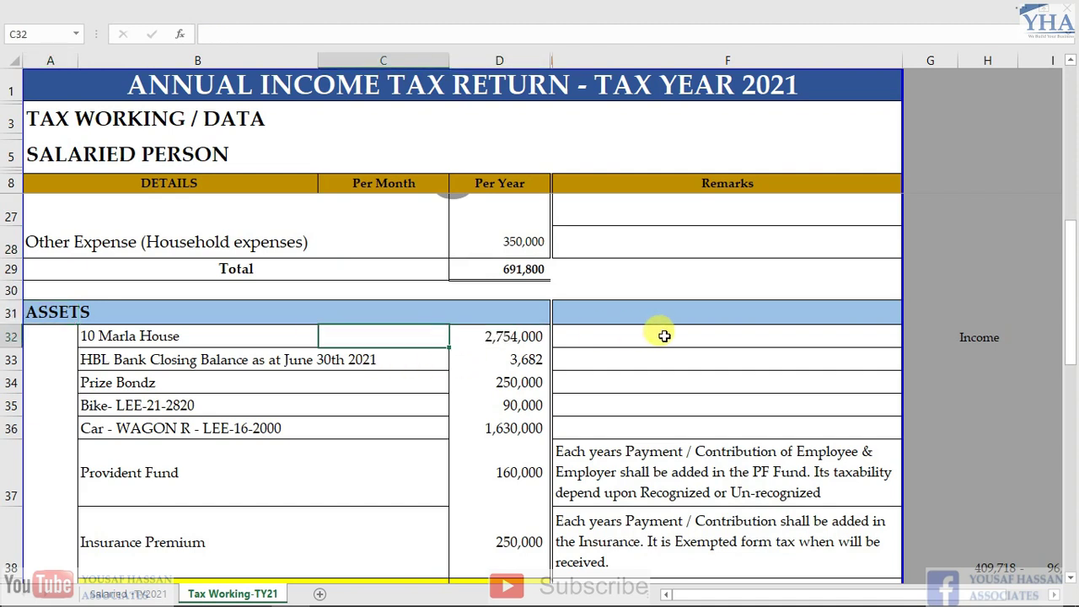
key("Right")
key("Left")
key("Left")
key("Right")
key("Left")
key("Down")
key("Right")
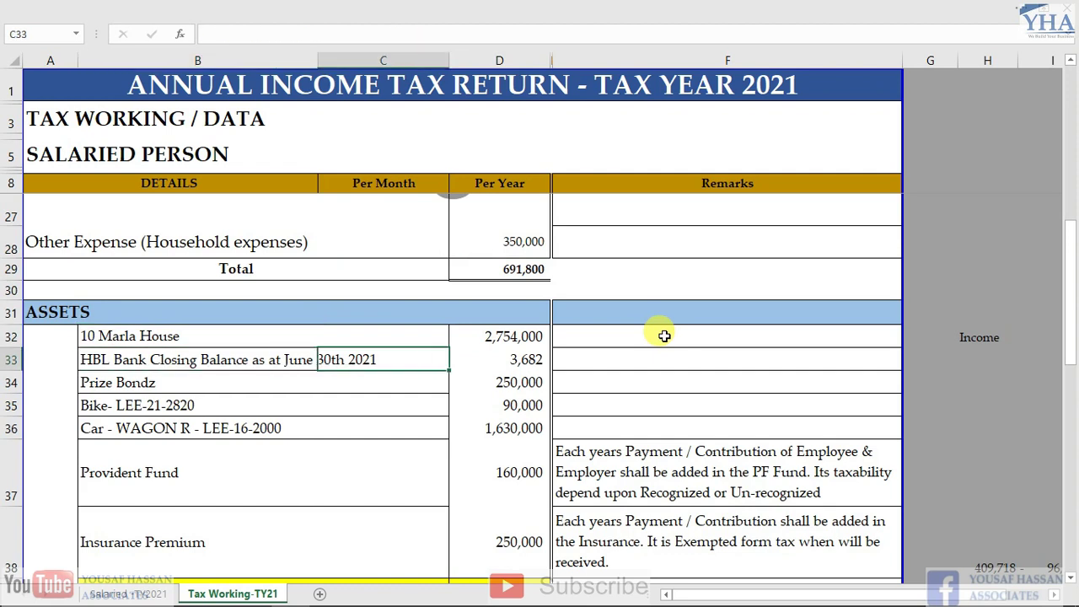
key("Right")
key("Down")
key("Down")
key("Up")
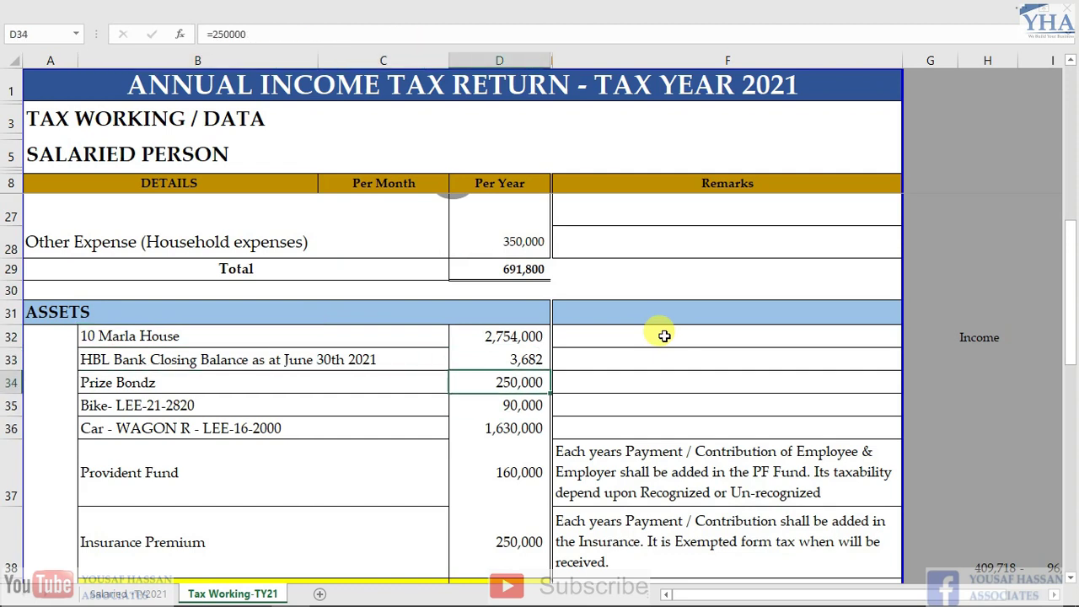
key("Left")
key("Left")
key("Up")
key("Up")
key("Right")
key("Right")
key("Down")
key("Left")
key("Left")
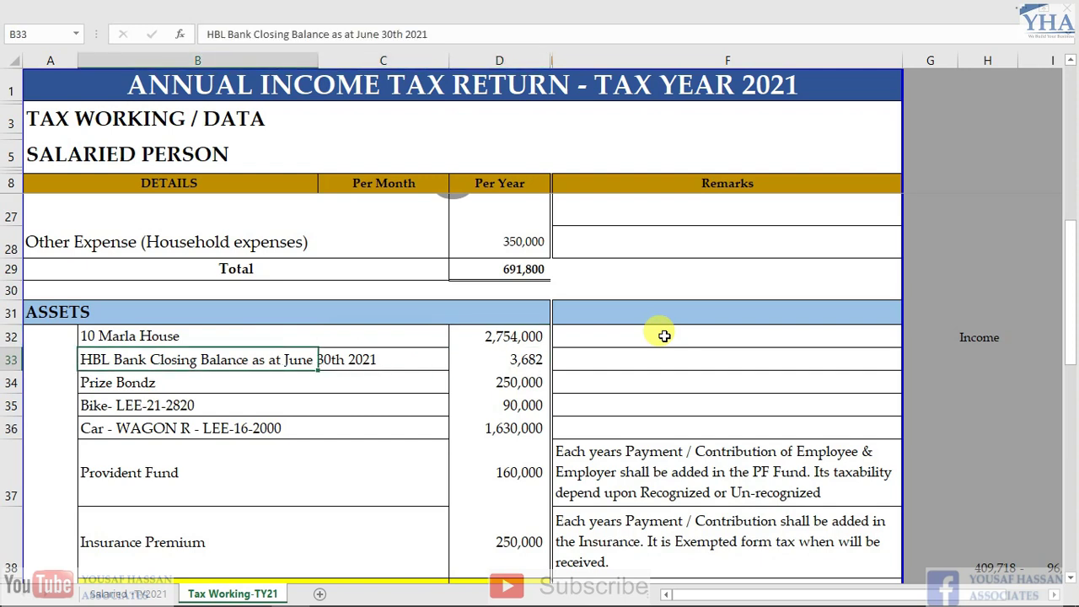
key("Right")
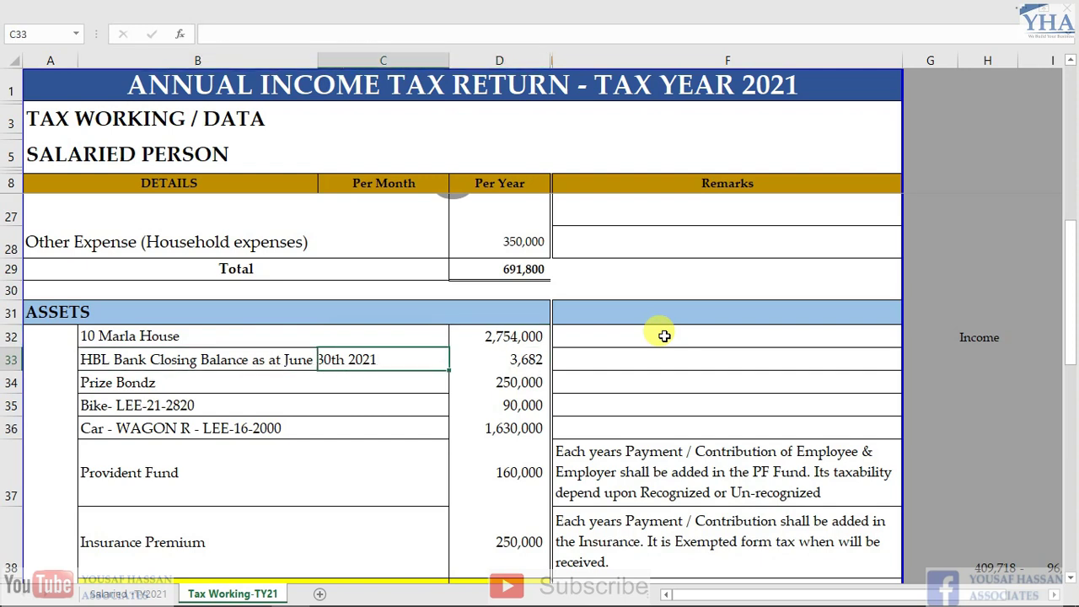
key("Right")
key("Down")
key("Down")
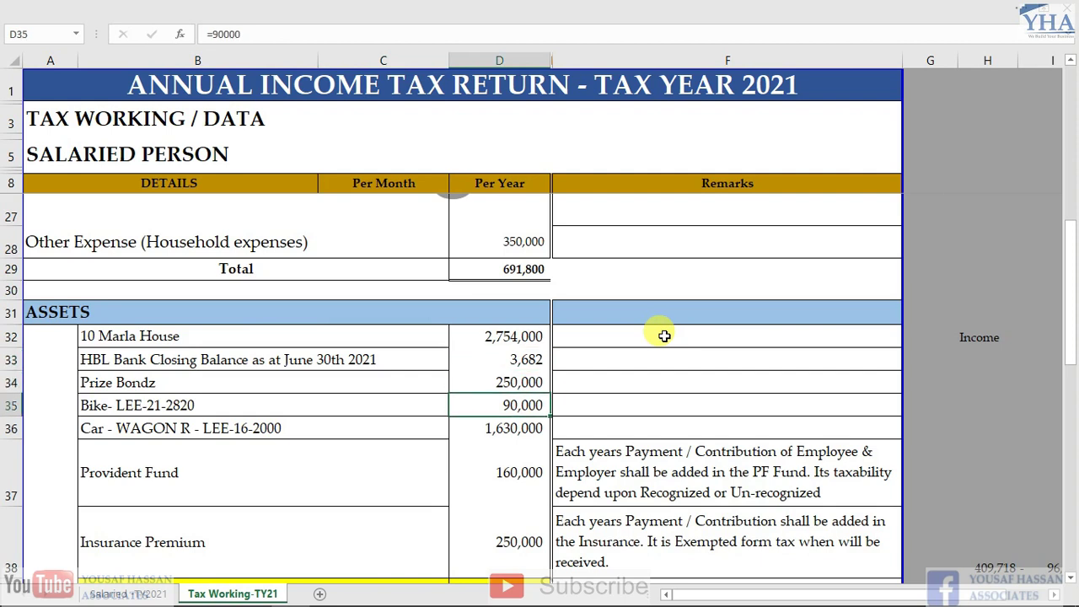
key("Down")
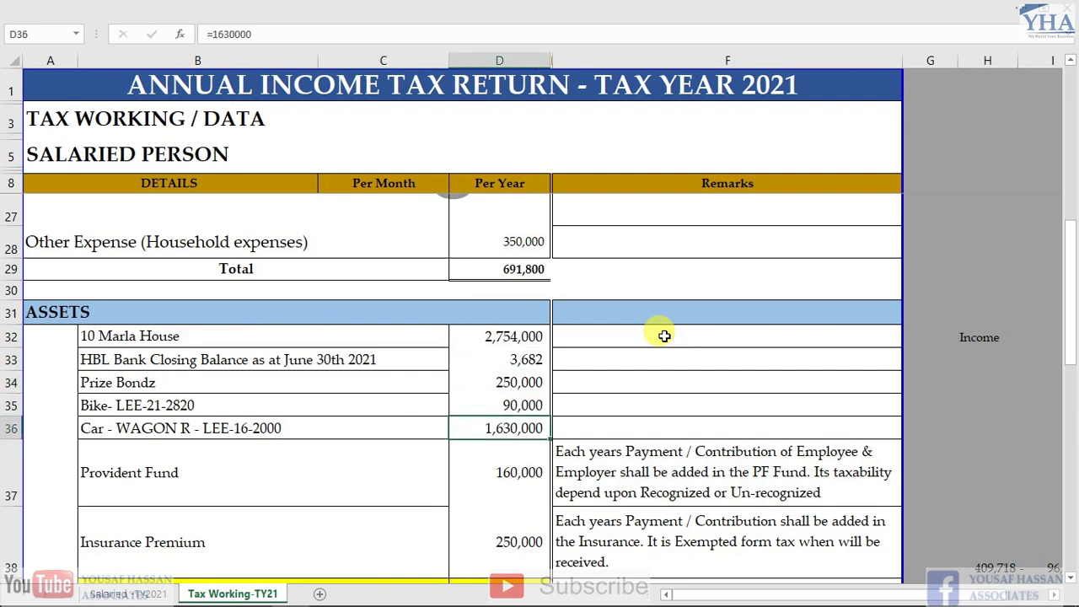
key("Left")
key("Right")
key("Down")
key("Down")
key("Down")
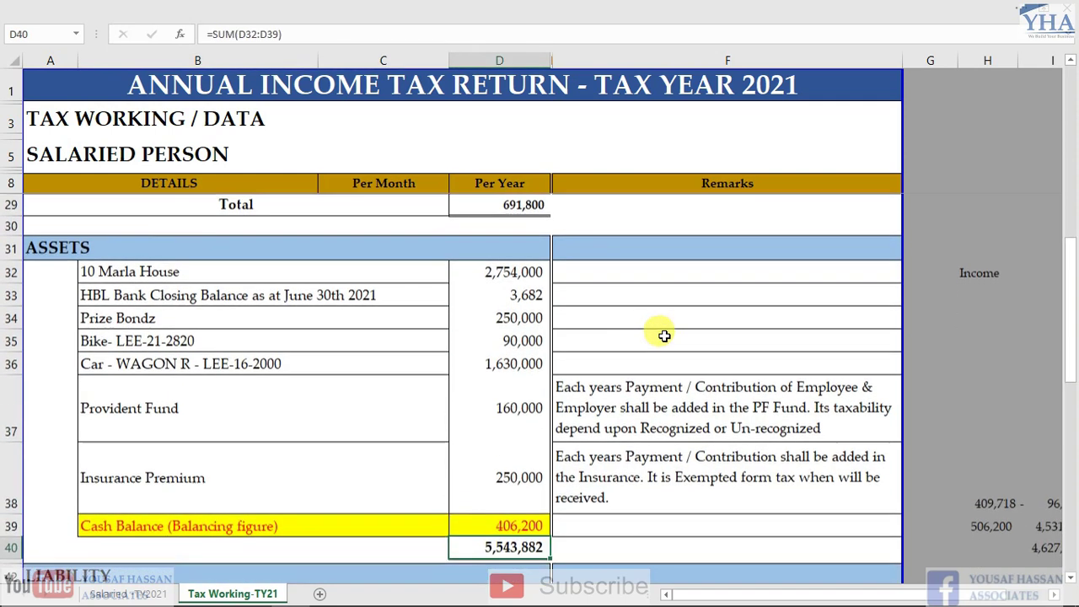
key("Up")
key("Up")
key("Left")
key("Right")
key("Down")
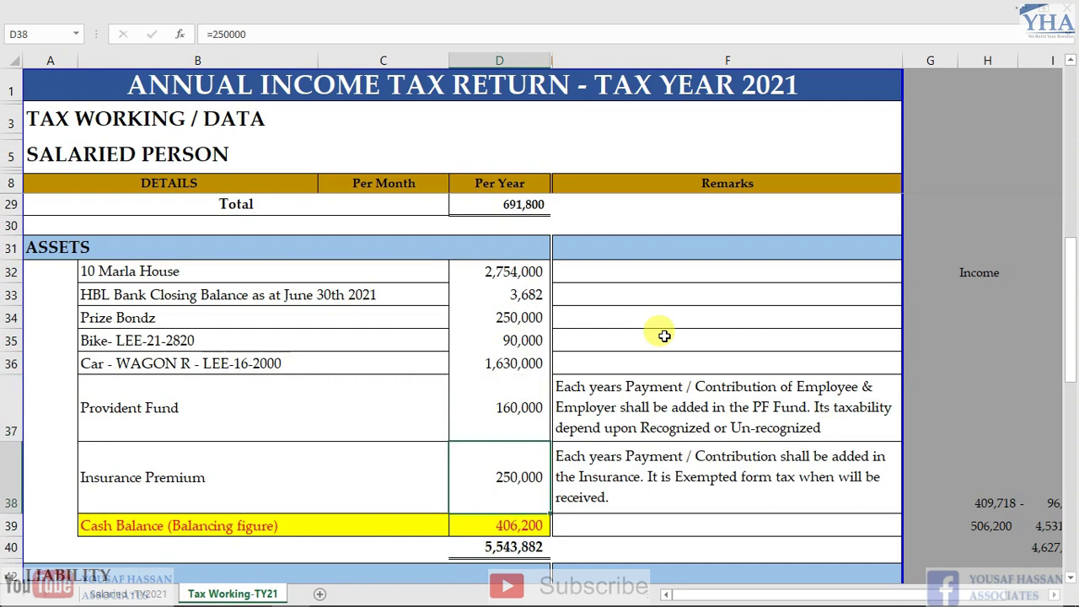
key("Left")
key("Left")
key("Right")
key("Right")
key("Up")
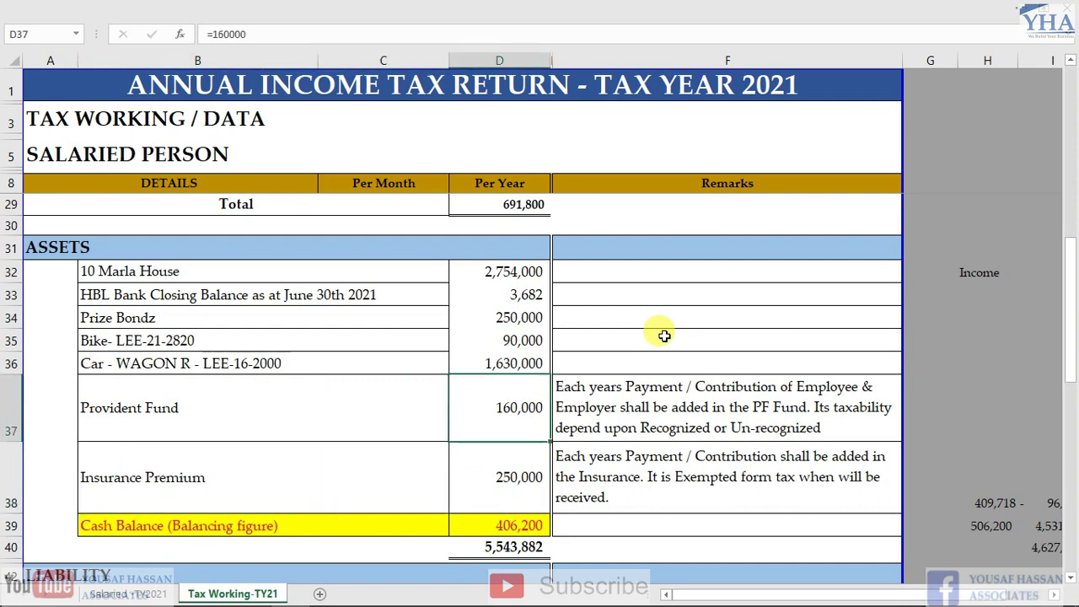
key("Down")
key("Up")
key("Left")
key("Right")
key("Down")
key("Up")
key("Right")
key("Right")
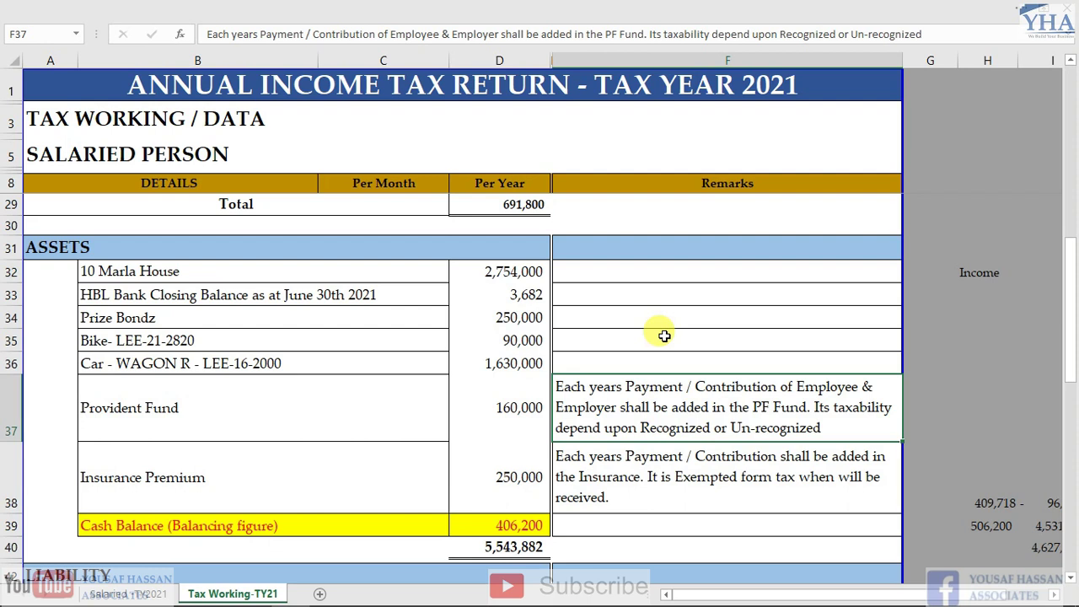
key("Left")
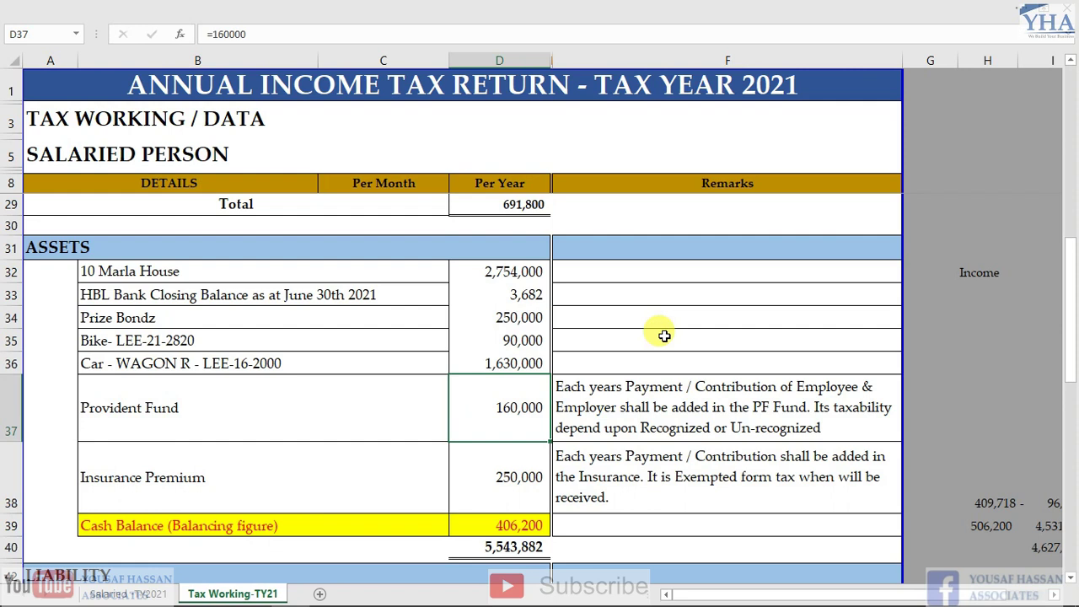
key("Down")
key("Left")
key("Right")
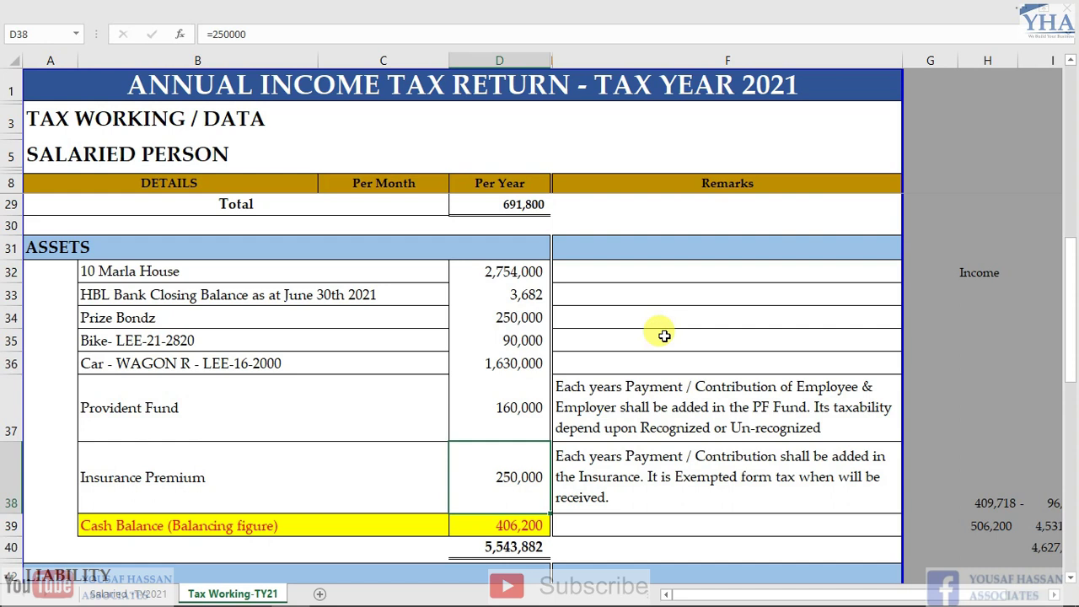
key("Down")
key("Up")
key("Left")
key("Right")
key("shift+Left")
key("shift+Right")
key("Down")
key("Left")
key("Left")
key("shift+Right")
key("shift+Left")
key("Right")
Inspect the 406,200 balancing cash figure and its formula =D67
key("Right")
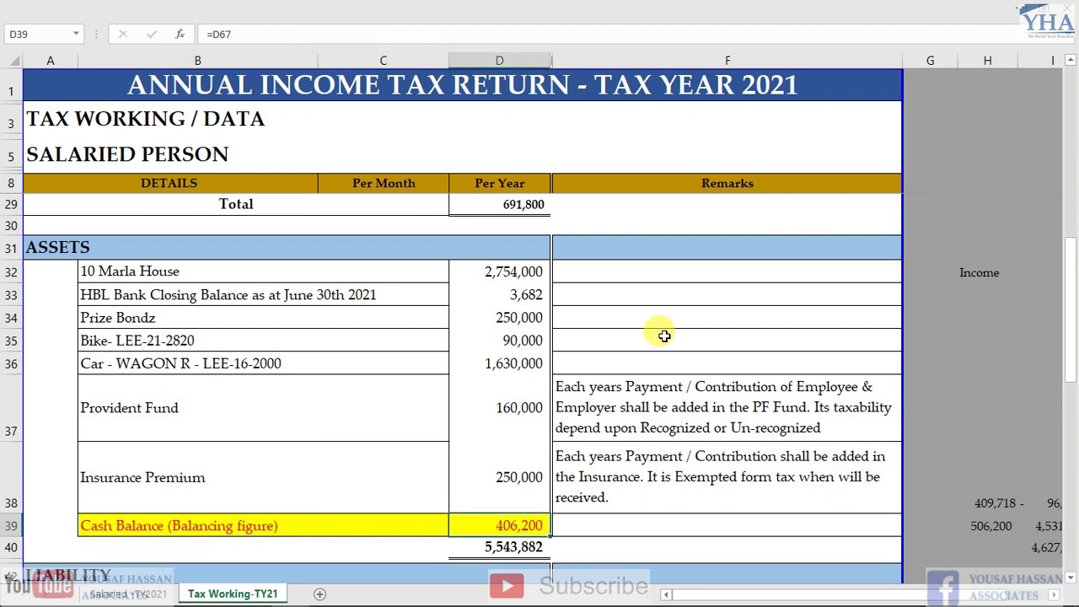
key("Left")
key("Right")
key("F2")
key("Escape")
key("Left")
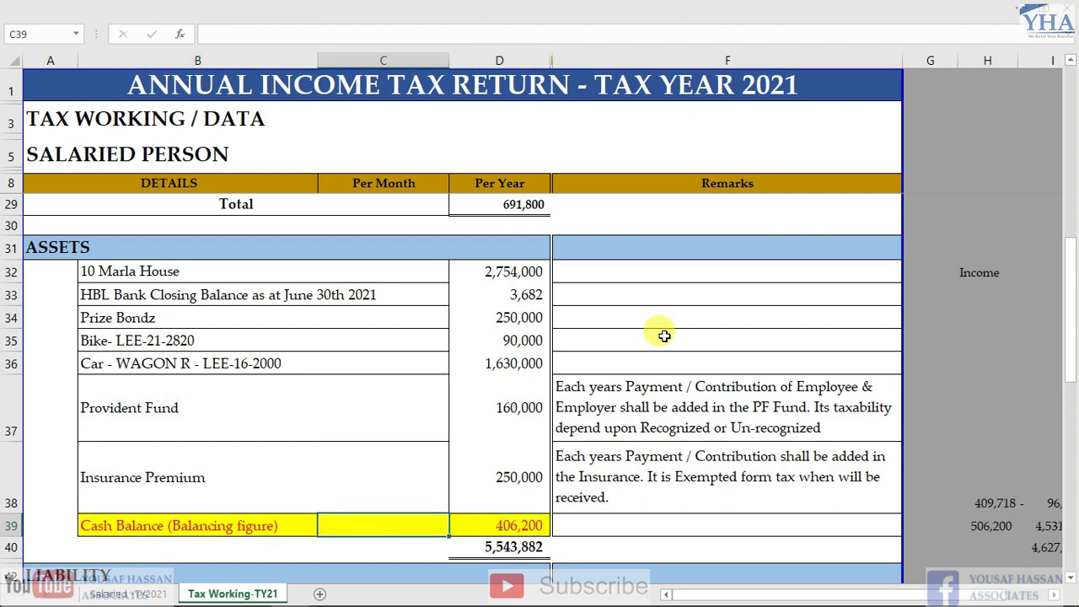
key("Left")
key("Right")
key("Right")
key("F2")
key("Escape")
Review the asset amounts above, then recheck the =D67 cash balance formula
key("Up")
key("Up")
key("Up")
key("Up")
key("Up")
key("Up")
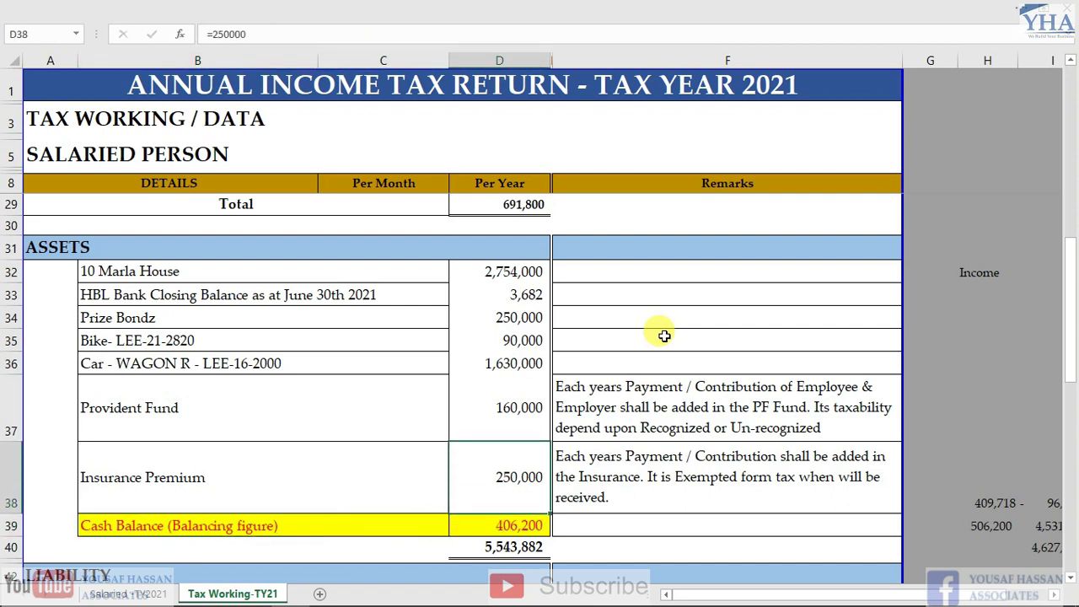
key("Down")
key("Down")
key("Down")
key("Down")
key("Down")
key("Down")
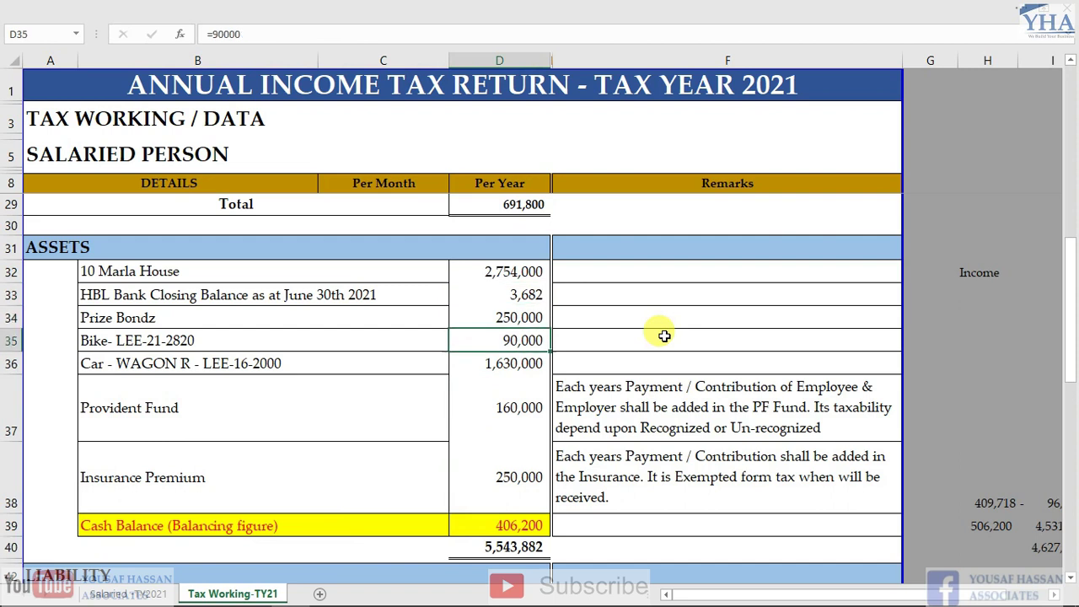
key("Left")
key("Right")
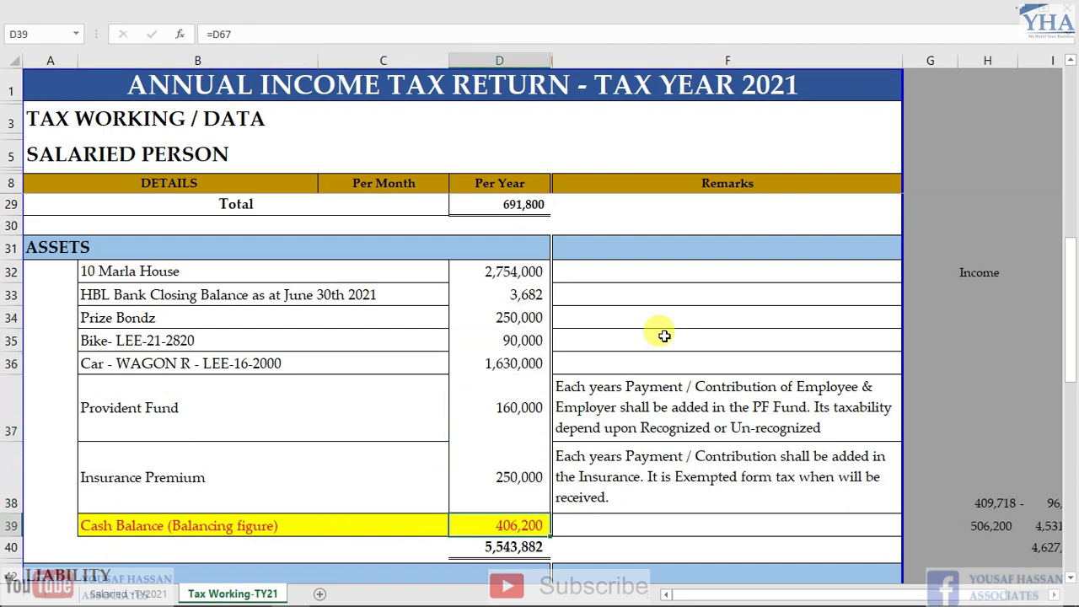
key("F2")
key("Escape")
scroll(658, 334, "down", 2)
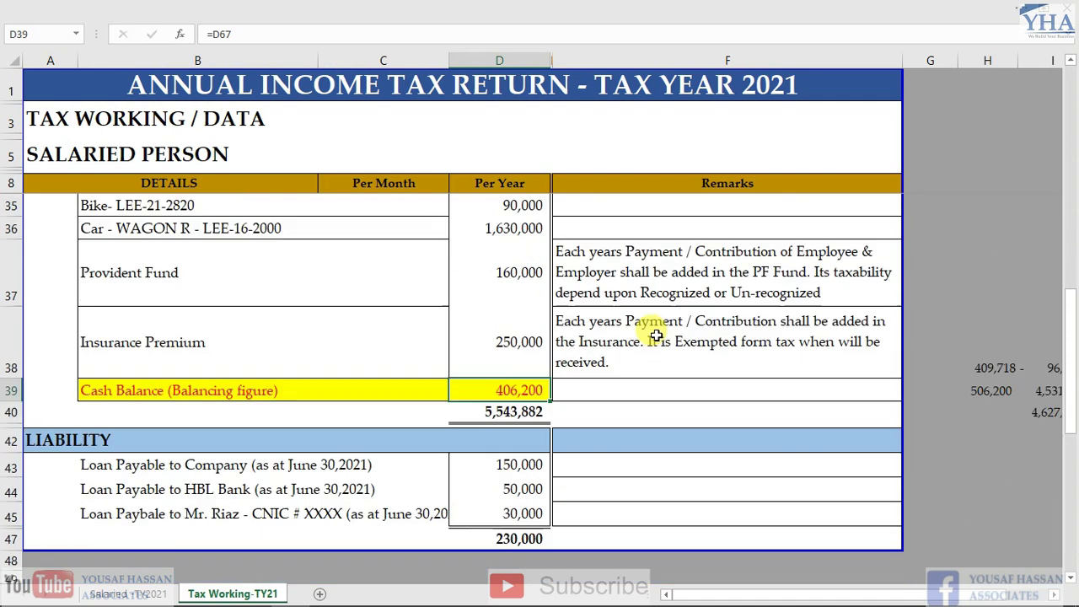
double_click(504, 394)
key("Escape")
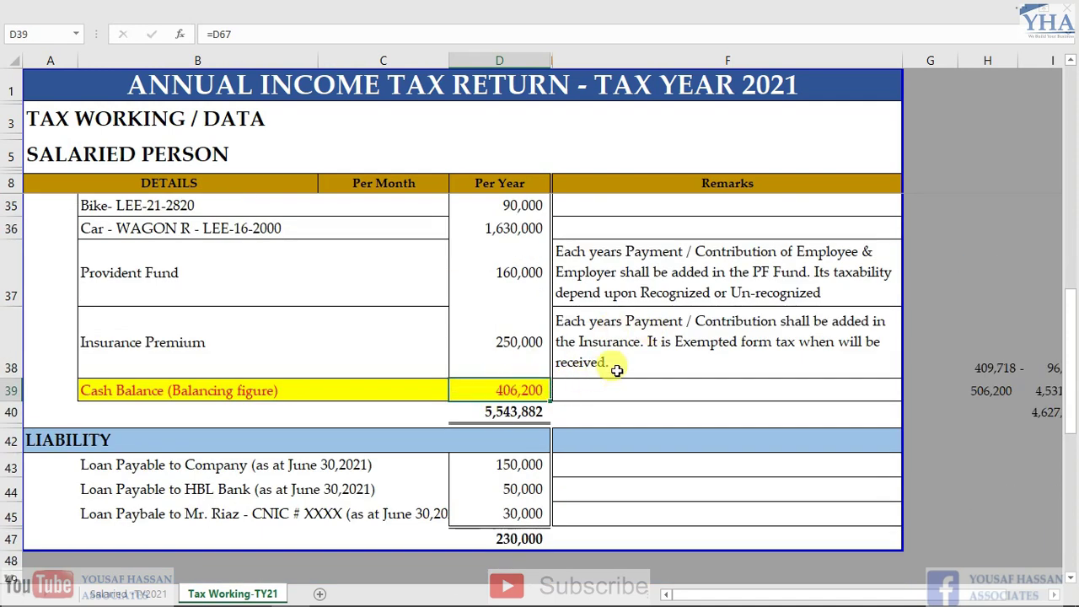
key("ctrl+bracketleft")
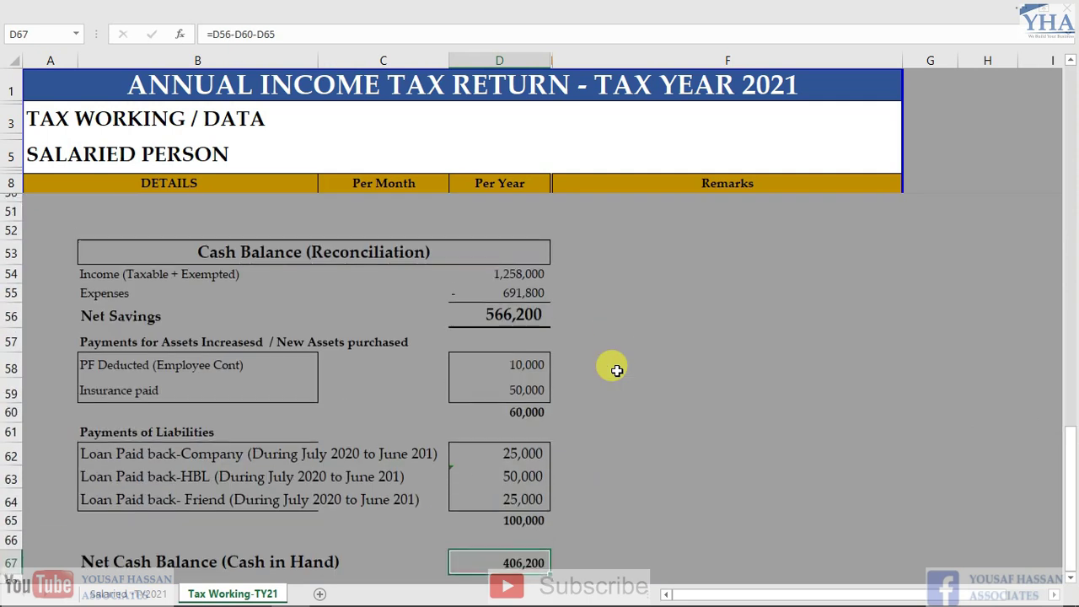
key("Left")
key("Left")
key("Up")
key("Up")
key("Up")
key("Up")
key("Up")
key("Up")
key("Up")
key("Up")
key("Up")
key("Up")
key("Up")
key("Up")
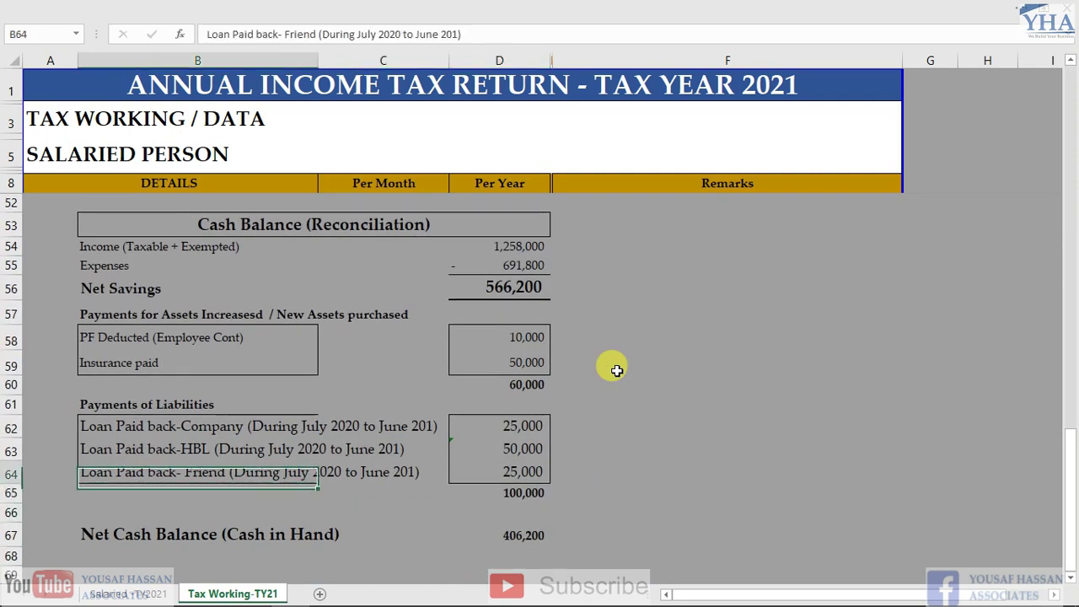
key("Up")
key("Up")
key("Up")
key("Down")
key("Down")
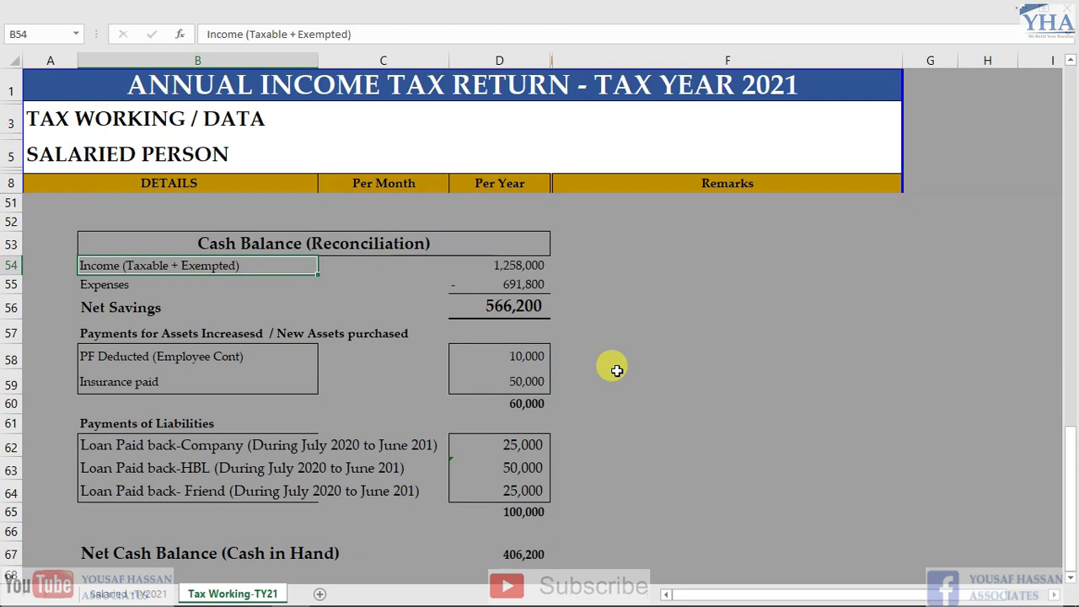
key("Right")
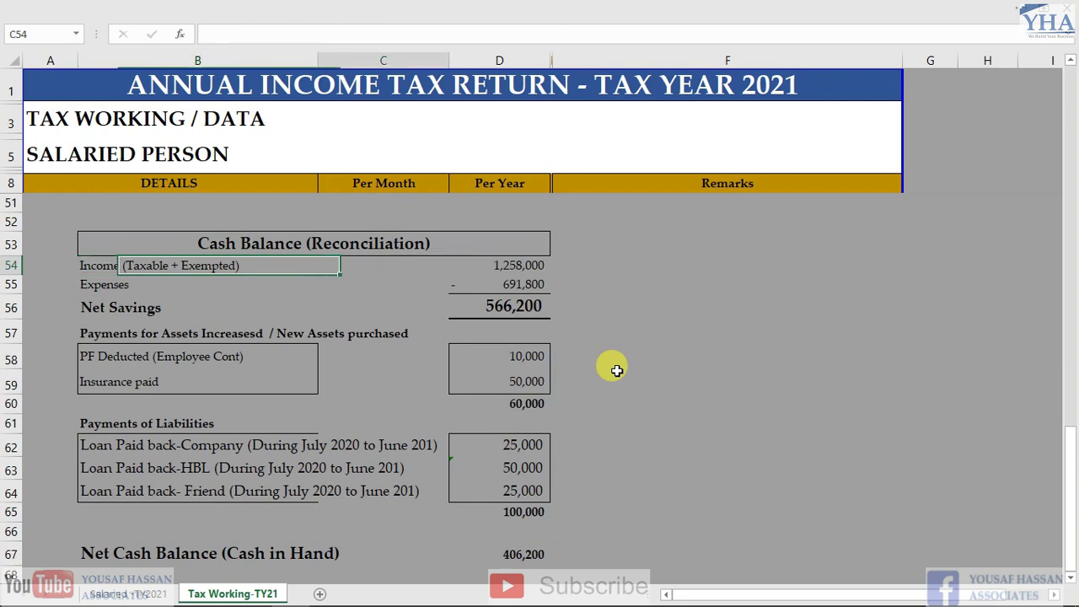
key("Down")
key("Up")
key("Left")
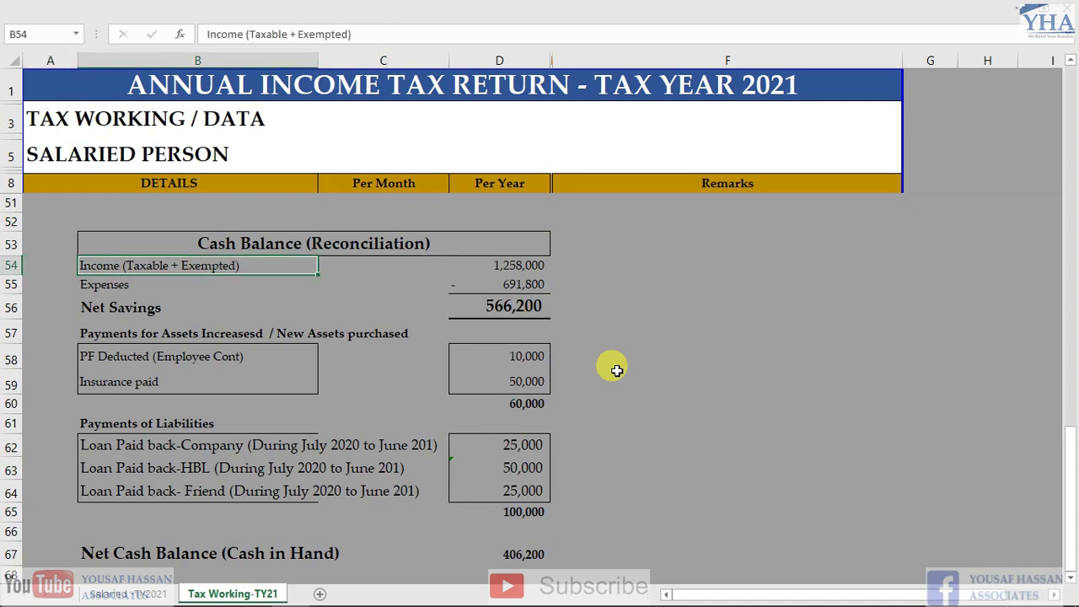
key("Right")
key("Right")
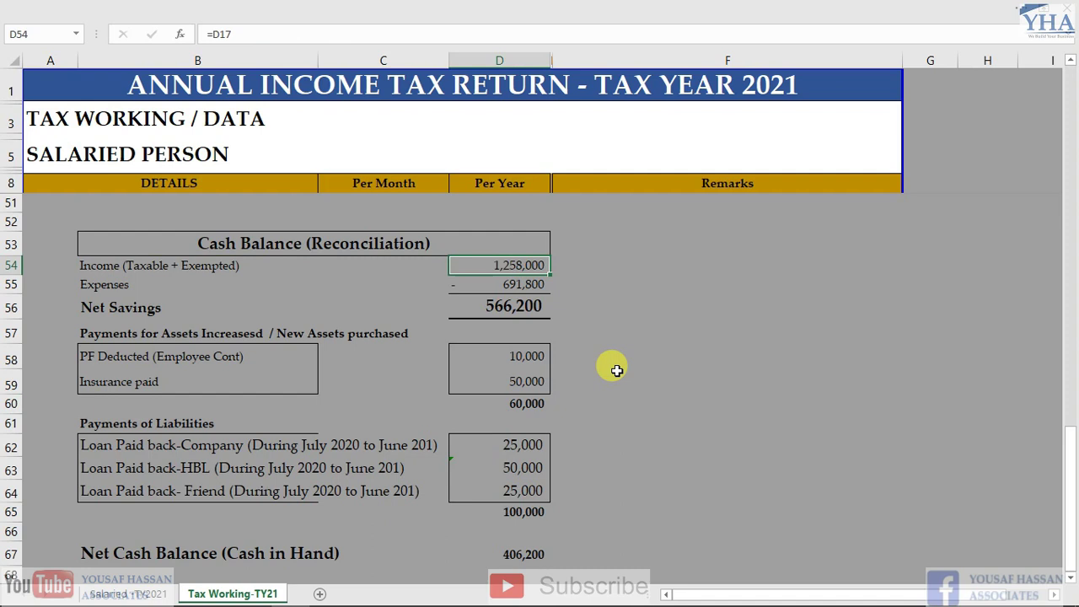
key("Down")
key("Up")
key("ctrl+bracketleft")
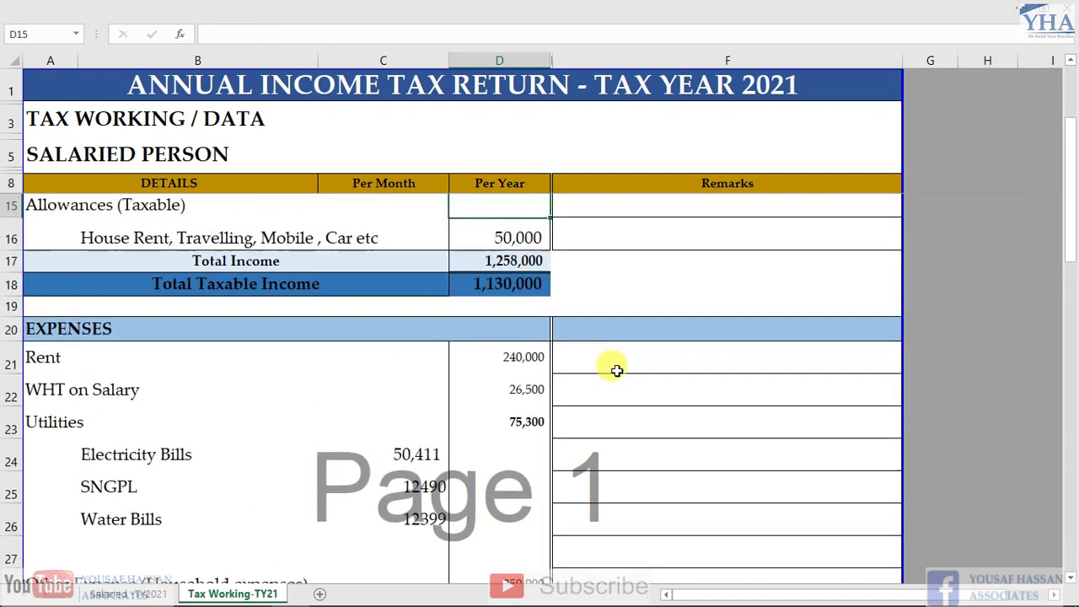
key("Up")
key("Down")
key("Down")
key("Up")
key("F2")
key("Escape")
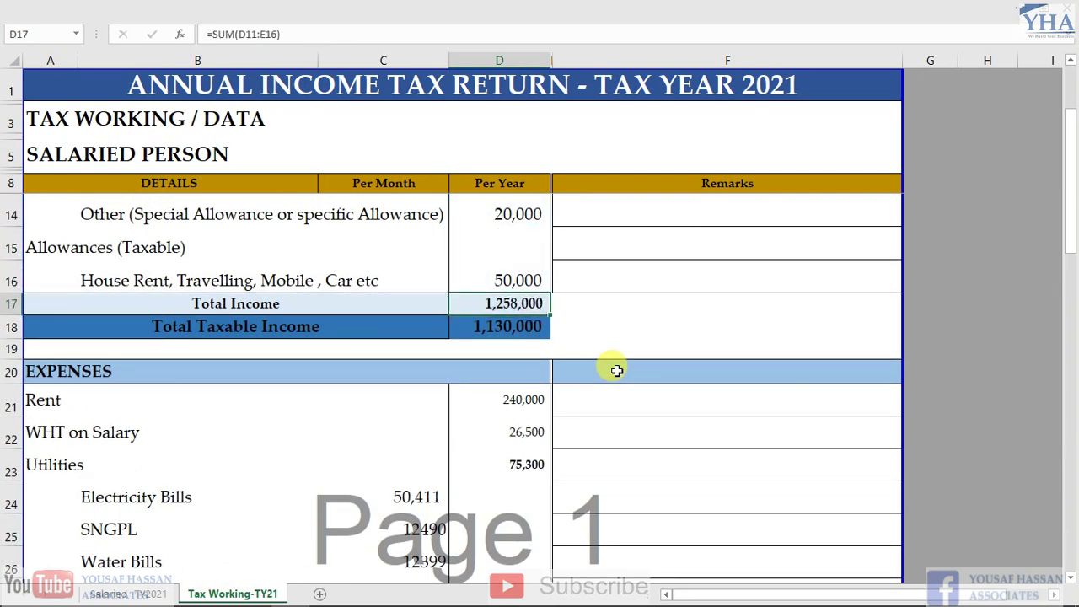
key("F5")
key("Return")
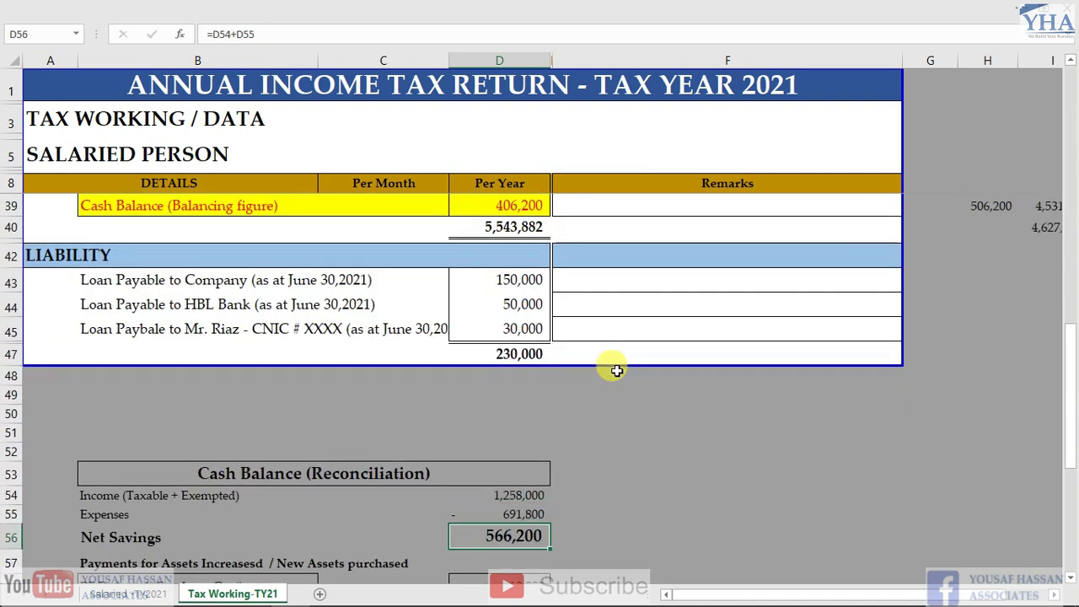
key("Left")
key("Up")
Inspect the Expenses and Net Savings (=D54+D55) formulas in the cash reconciliation
key("Right")
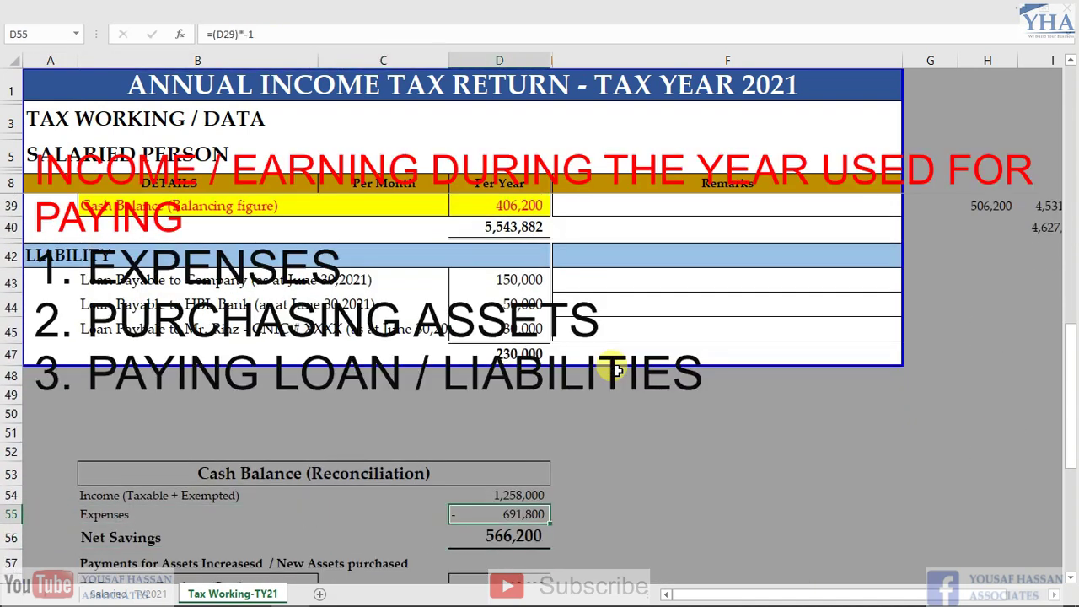
key("F2")
key("Escape")
key("Down")
key("Down")
key("Down")
key("Up")
key("Up")
key("F2")
key("Escape")
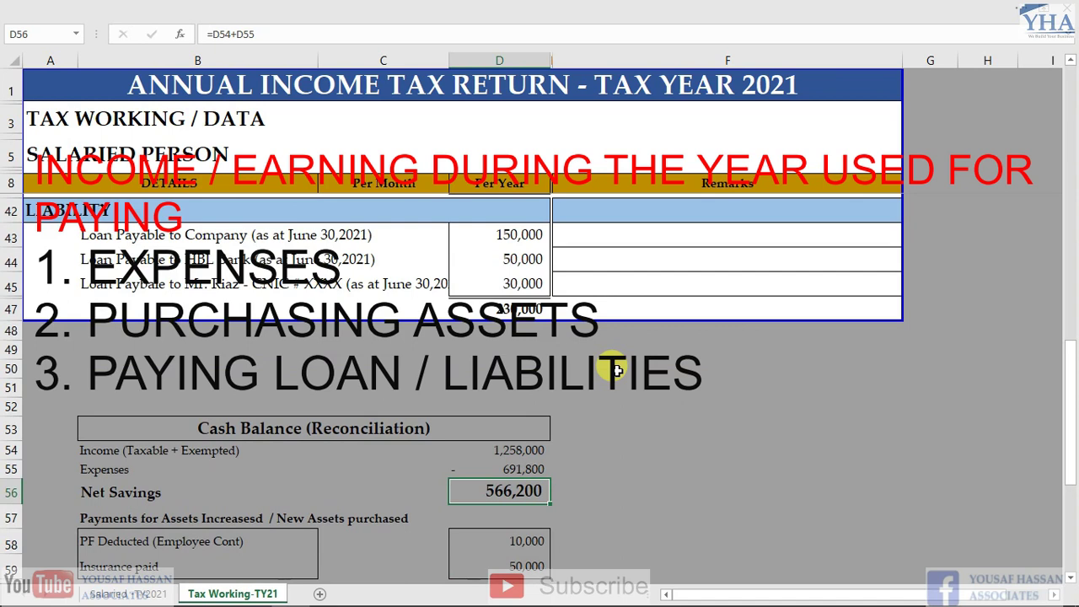
key("Down")
key("Down")
scroll(617, 371, "down", 2)
key("Up")
key("Up")
key("Up")
key("Up")
key("Up")
key("Down")
key("Down")
key("Down")
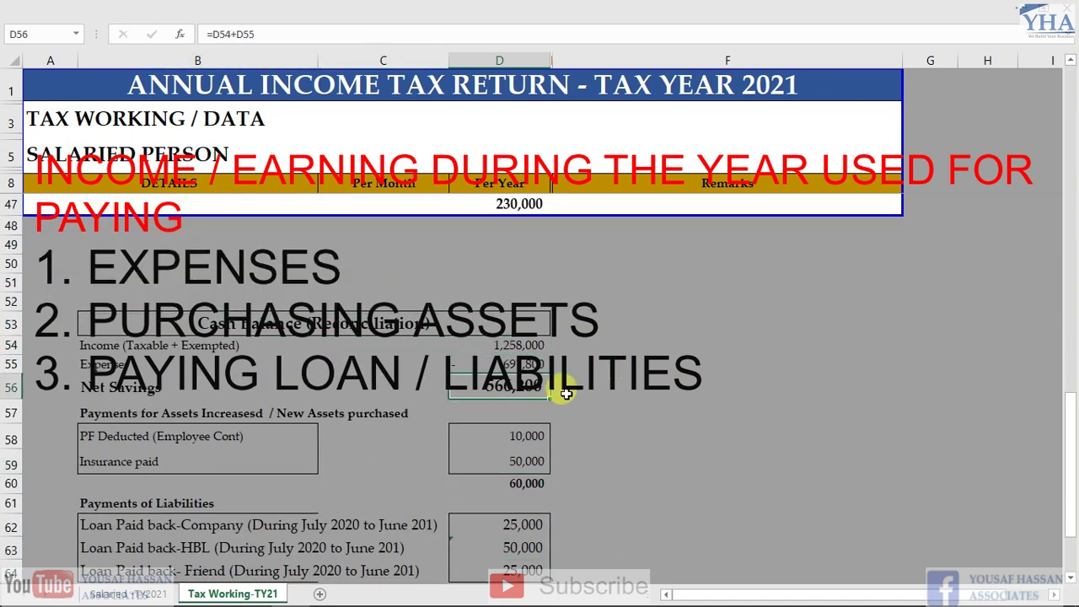
scroll(499, 417, "down", 1)
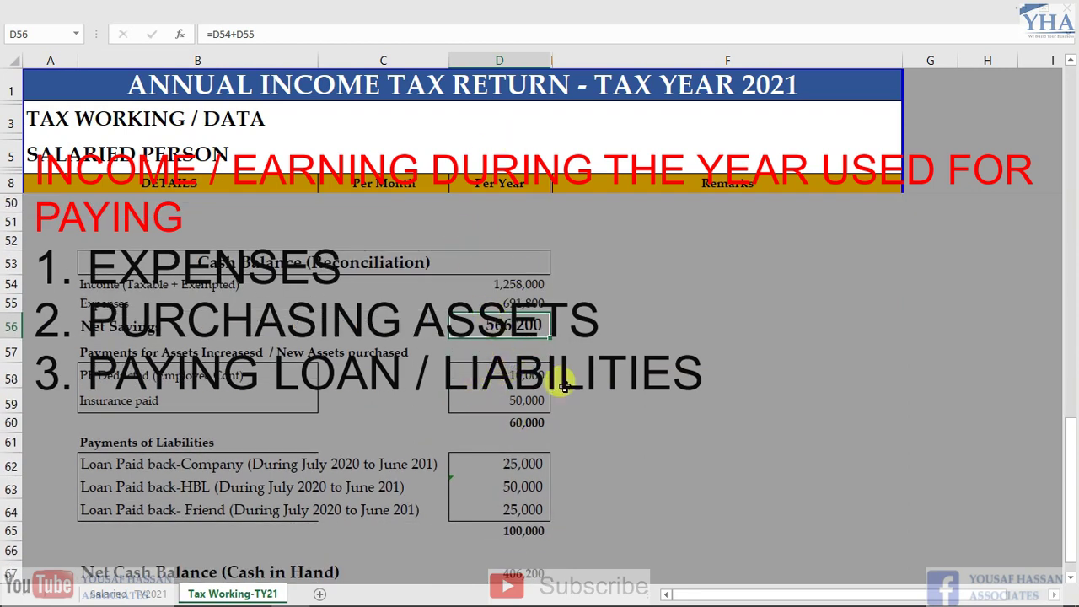
scroll(512, 425, "down", 1)
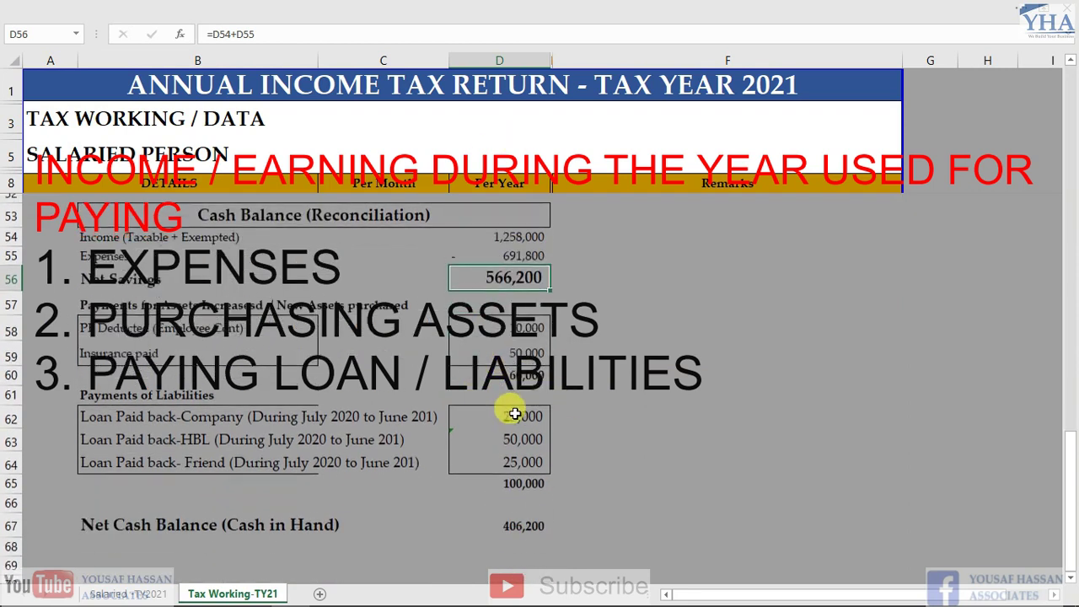
Sum the PF deducted 10,000 and insurance paid with =SUM(D58:D59), giving 60,000
left_click(504, 516)
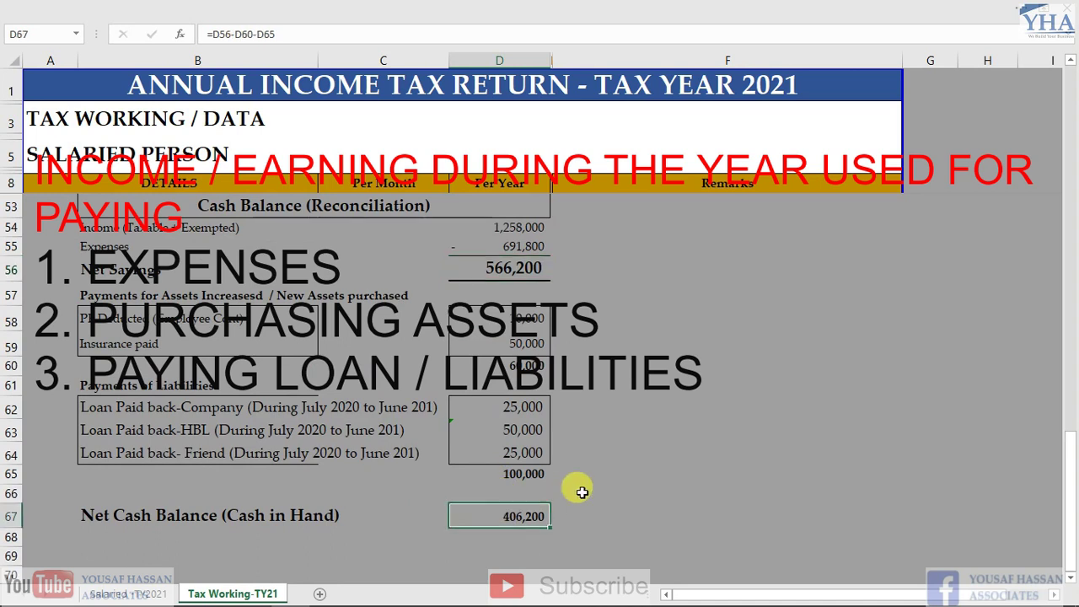
left_click(219, 321)
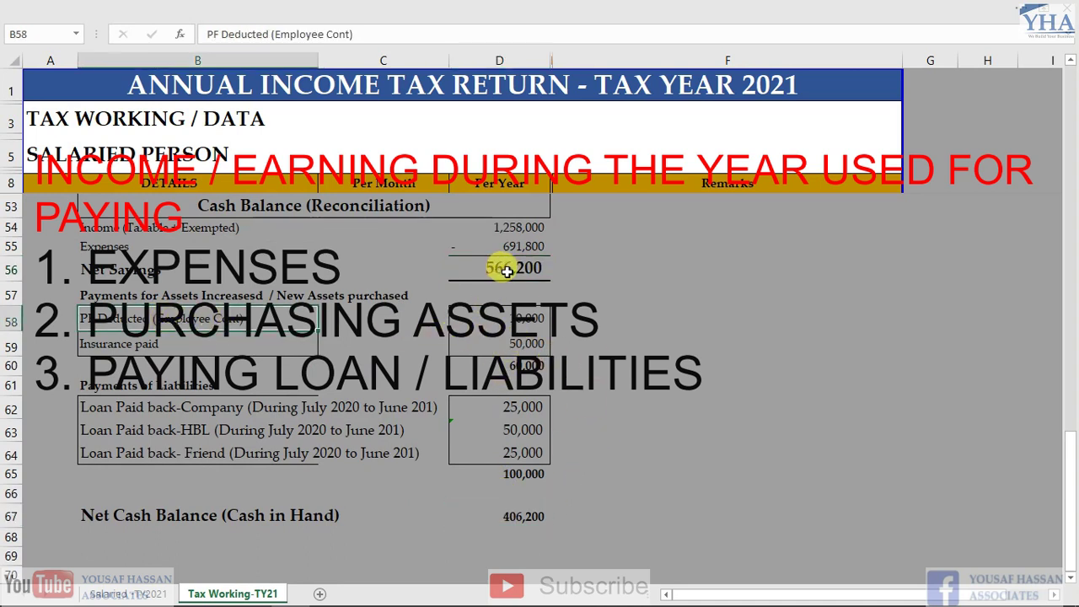
left_click(512, 325)
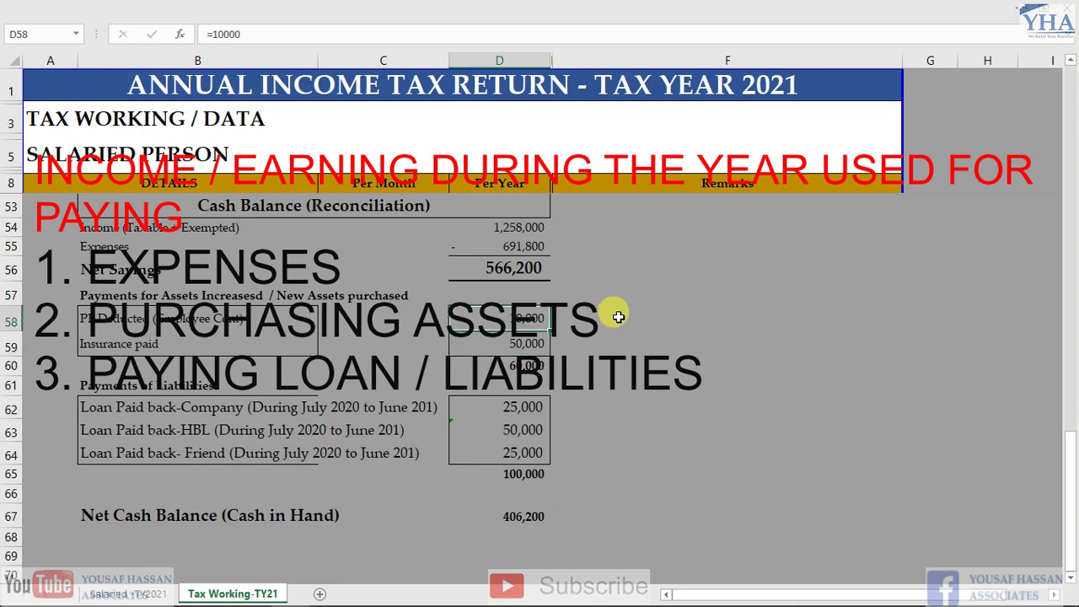
key("Down")
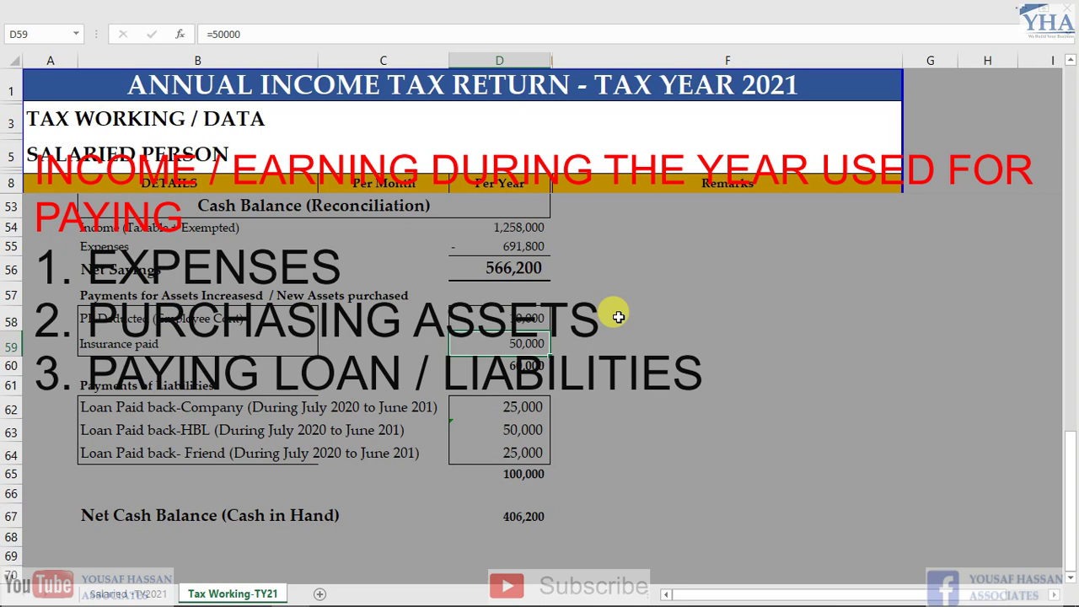
key("F2")
key("Escape")
key("Down")
key("alt+equal")
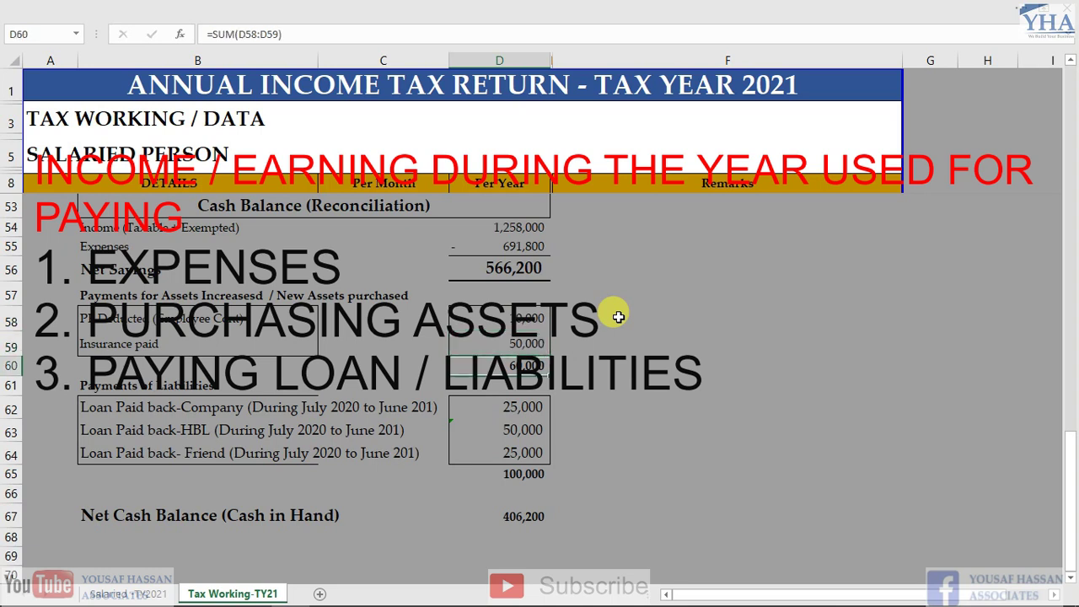
key("ctrl+Return")
Move down to the company loan and HBL loan repayment rows
key("Down")
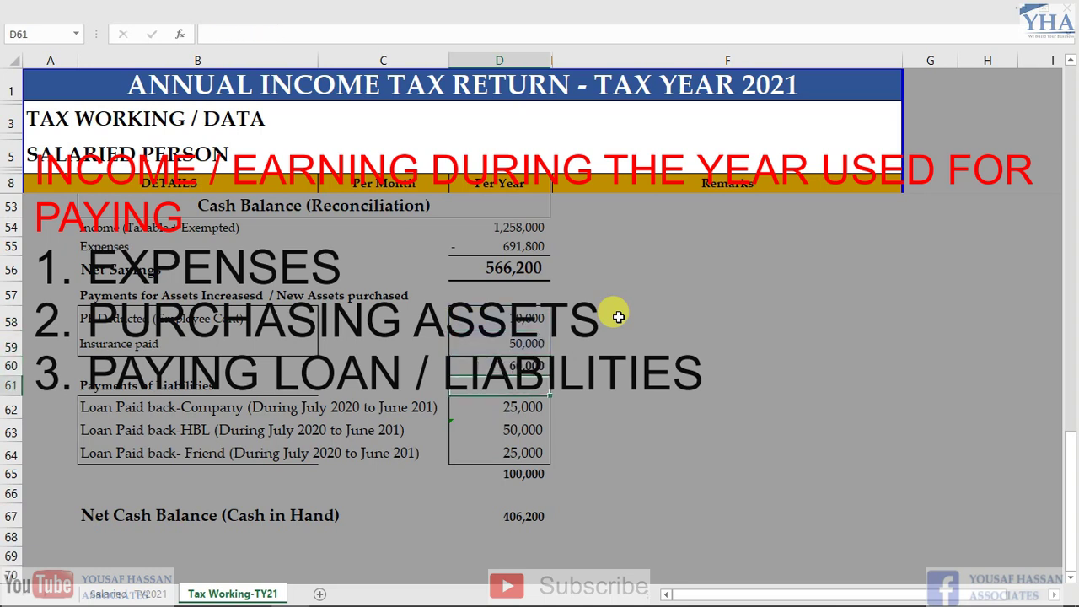
key("Down")
key("Left")
key("Left")
key("Right")
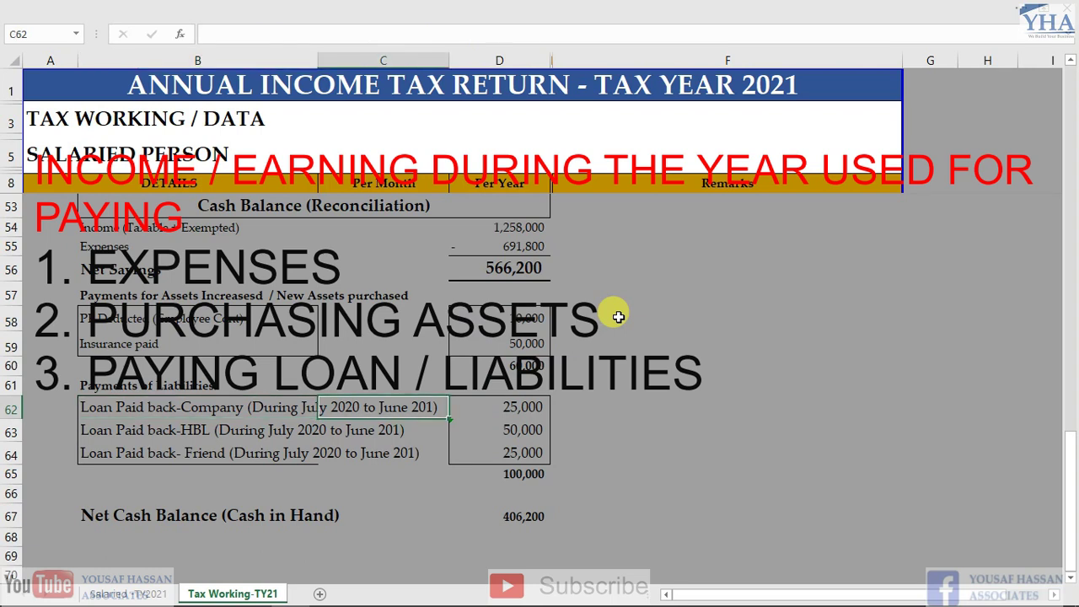
key("Right")
key("Down")
key("Left")
key("Left")
key("Up")
key("Right")
key("Right")
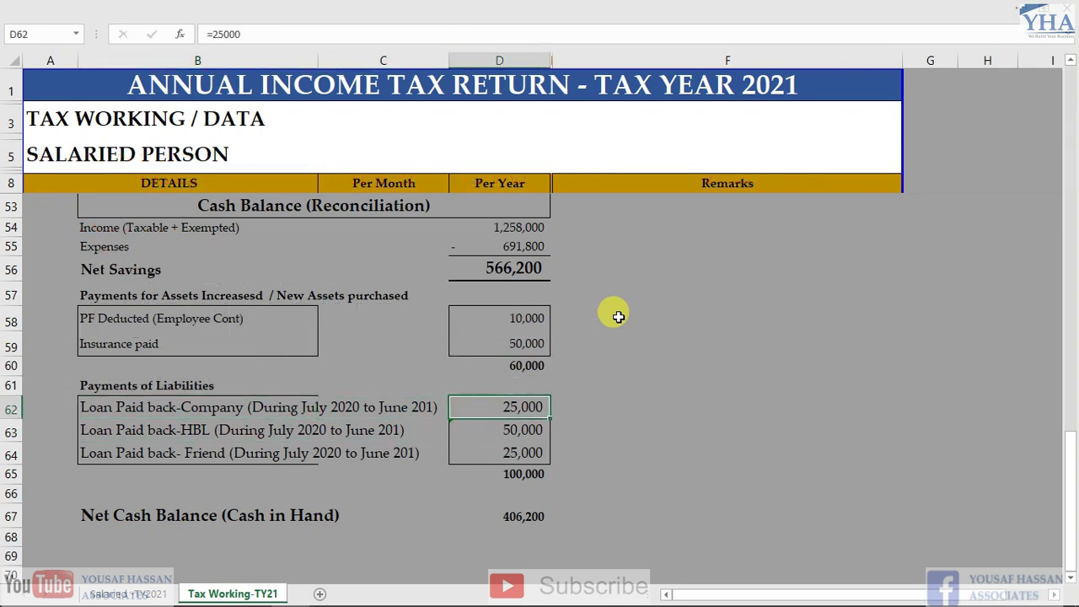
key("Down")
key("Down")
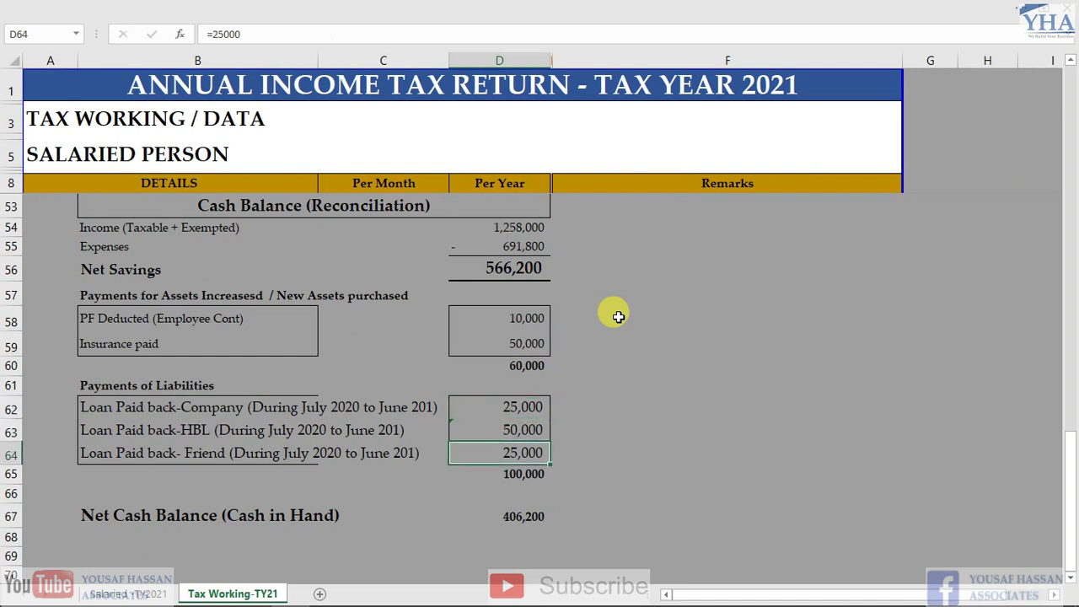
key("Down")
key("F2")
key("Escape")
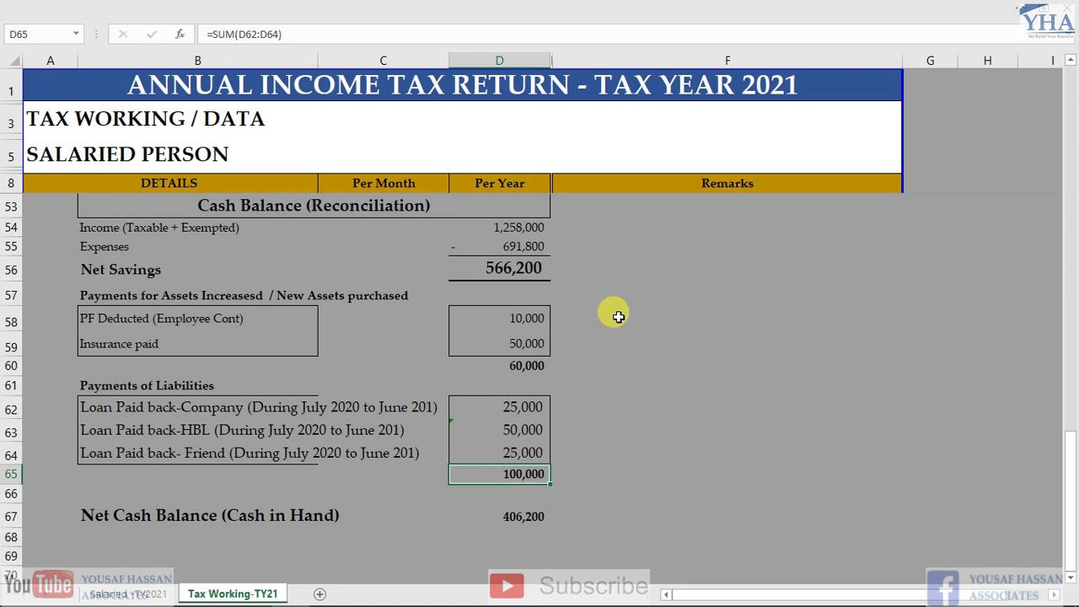
key("Down")
key("Down")
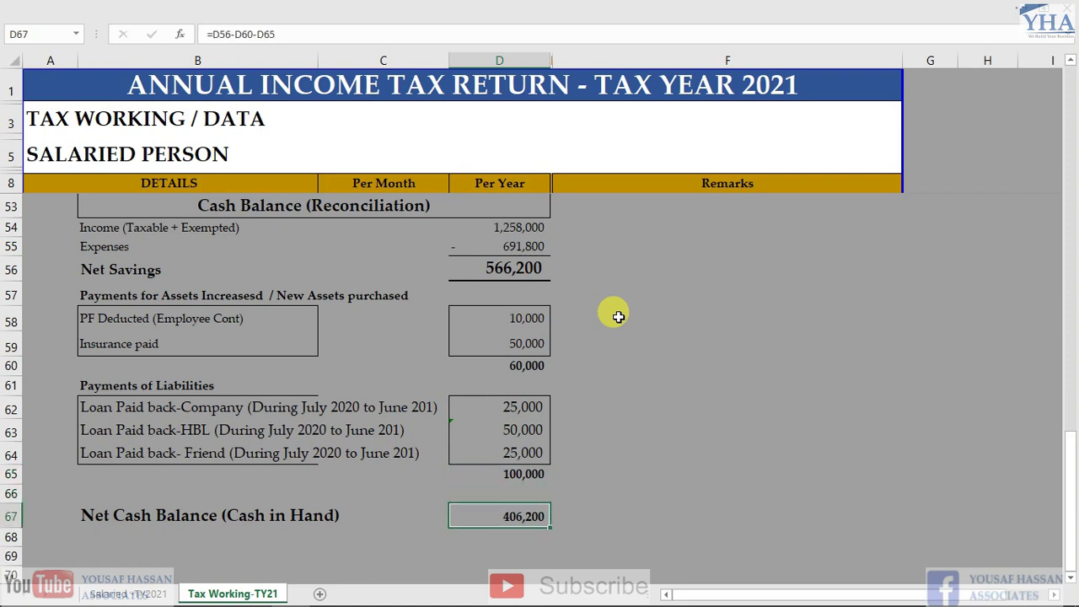
key("F2")
key("Escape")
key("F2")
key("Escape")
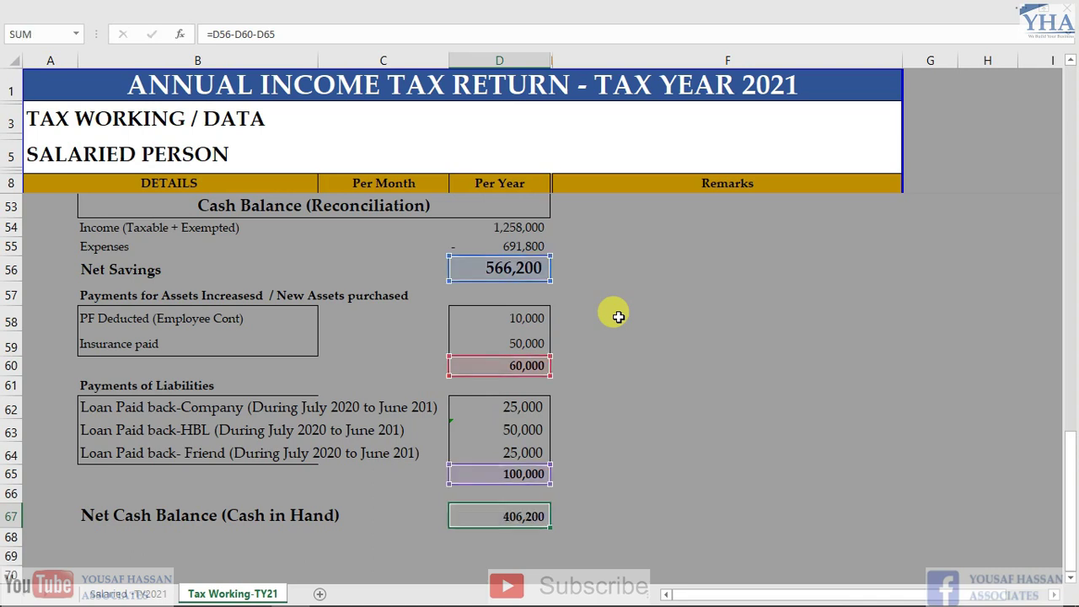
key("Up")
key("Up")
key("Up")
key("Up")
key("Up")
key("Up")
key("Up")
key("Up")
key("Up")
key("Up")
key("Up")
key("Up")
key("Up")
key("Up")
key("Up")
key("Up")
key("Up")
key("Up")
key("Up")
key("Up")
key("Down")
key("Down")
key("Down")
key("Down")
key("Down")
key("Down")
key("Down")
key("Down")
key("Up")
key("F2")
key("Escape")
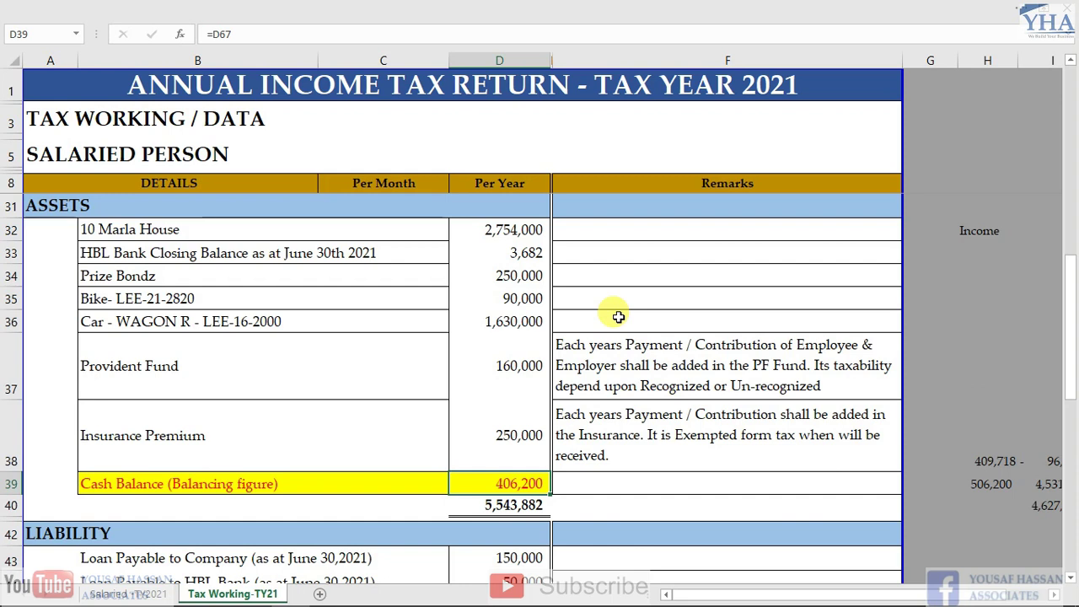
Review the three loan payable amounts: company 150,000, HBL Bank 50,000, personal 30,000
scroll(289, 357, "down", 3)
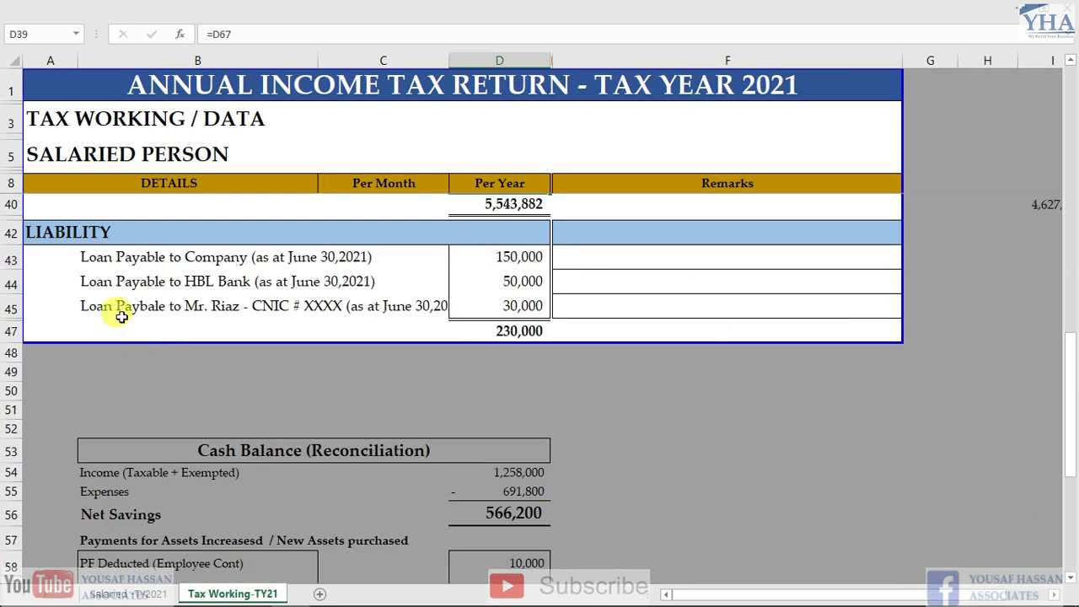
scroll(121, 316, "up", 3)
left_click(202, 420)
key("Right")
key("Right")
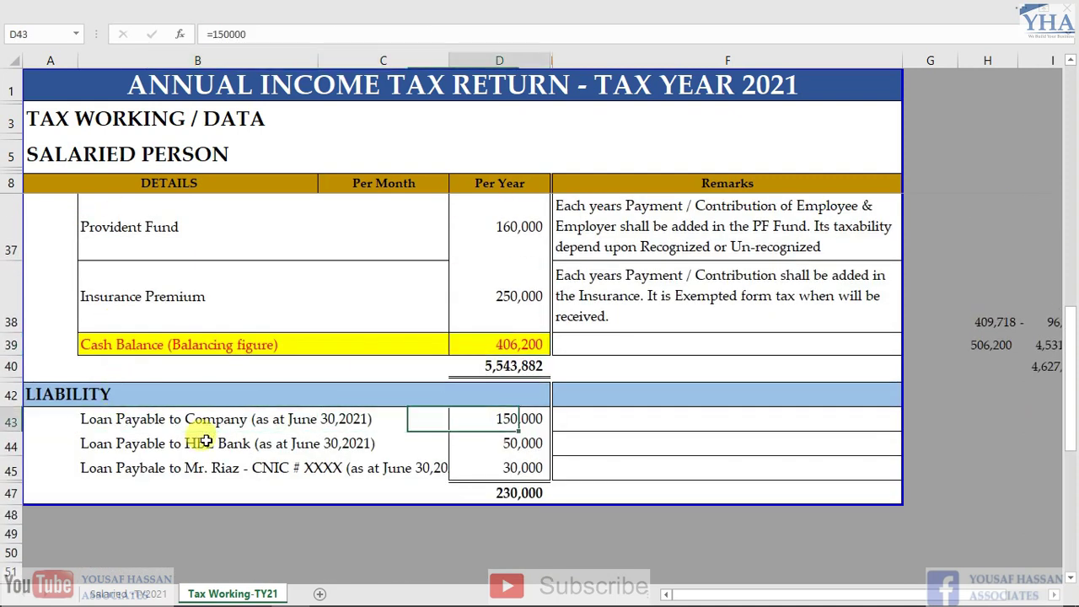
key("Left")
key("Left")
key("Down")
key("Down")
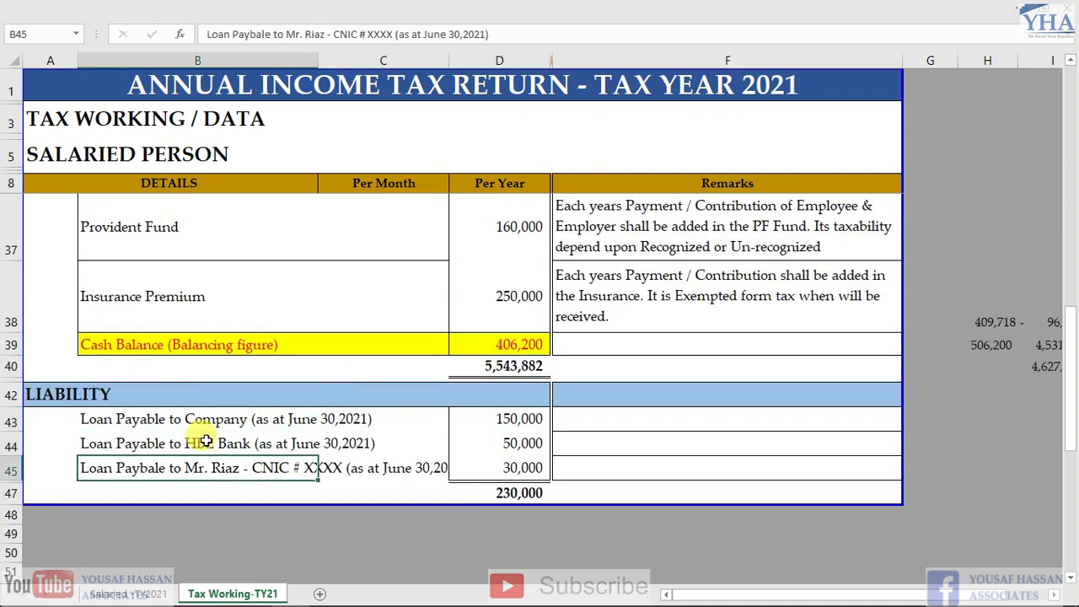
key("Right")
key("Right")
key("Up")
key("Up")
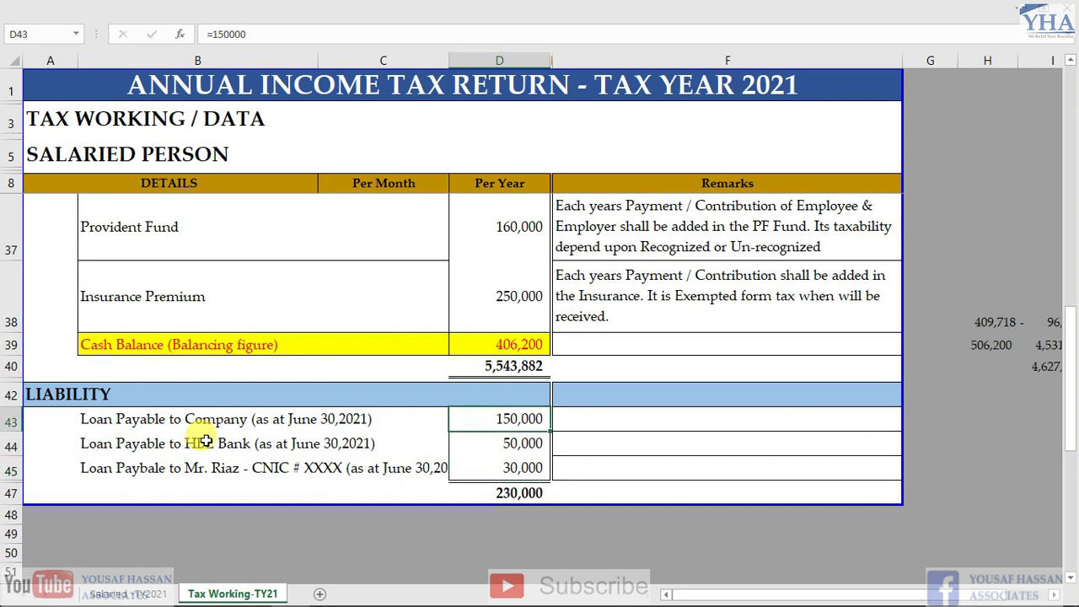
key("Down")
key("Down")
key("Left")
key("Up")
key("Up")
key("Left")
key("Right")
key("Right")
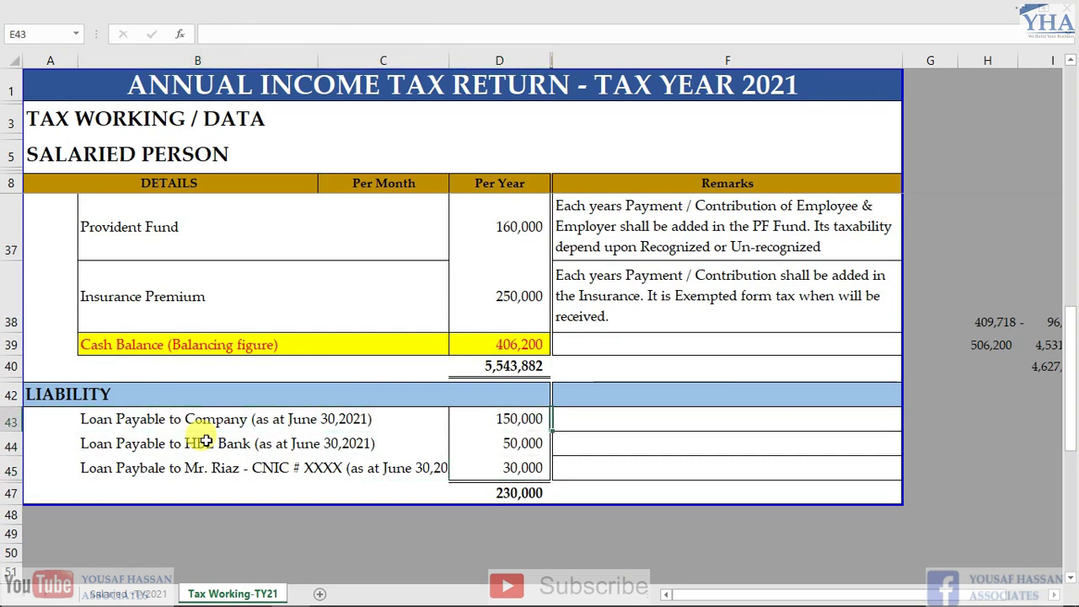
AutoSum the loans in D47 as =SUM(D43:D45), giving 230,000
key("Down")
key("Down")
key("Down")
key("alt+equal")
key("ctrl+Return")
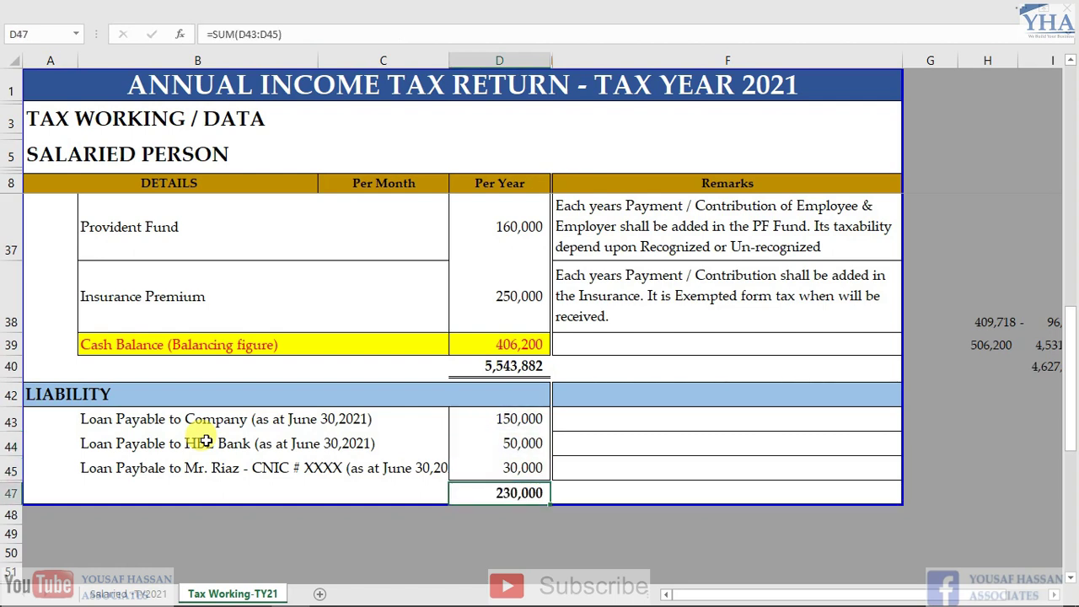
scroll(135, 396, "up", 9)
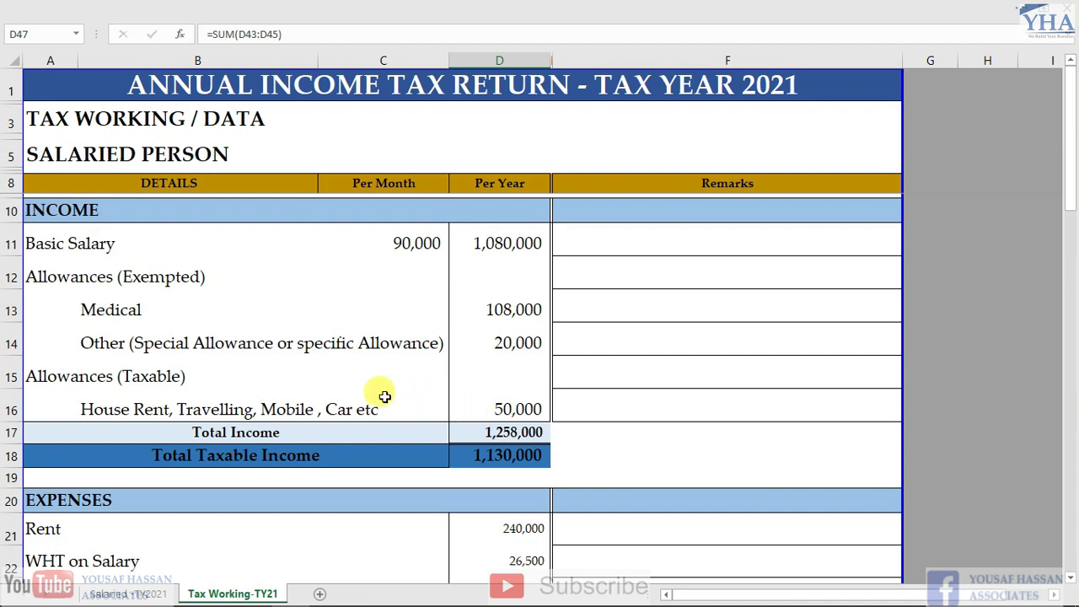
Review the INCOME and EXPENSES sections of the Tax Working-TY21 sheet, including the Rent expense row
left_click(44, 211)
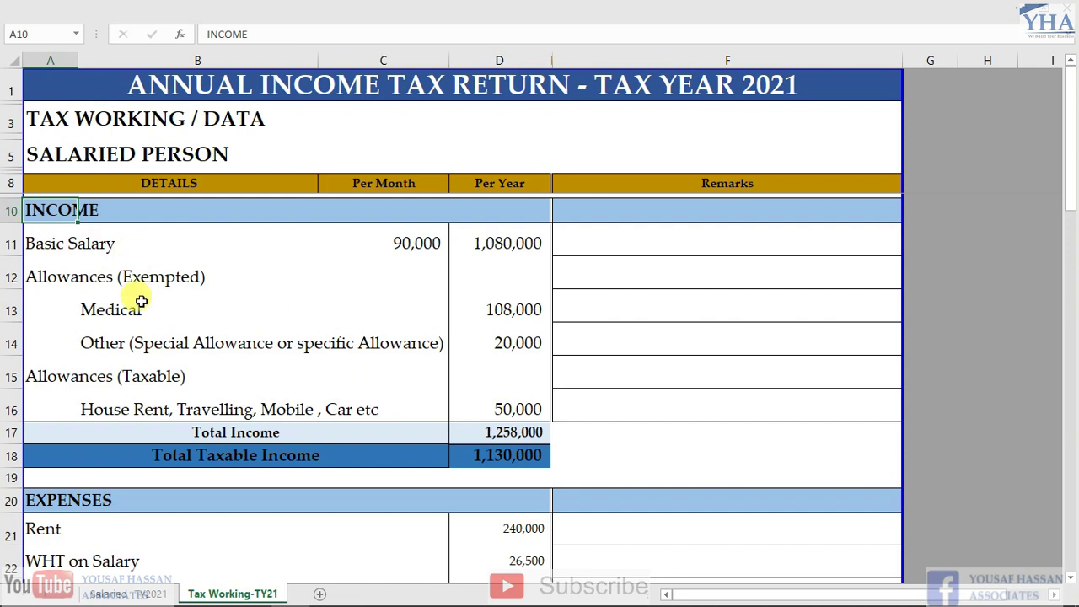
scroll(135, 337, "down", 2)
left_click(63, 354)
left_click(72, 339)
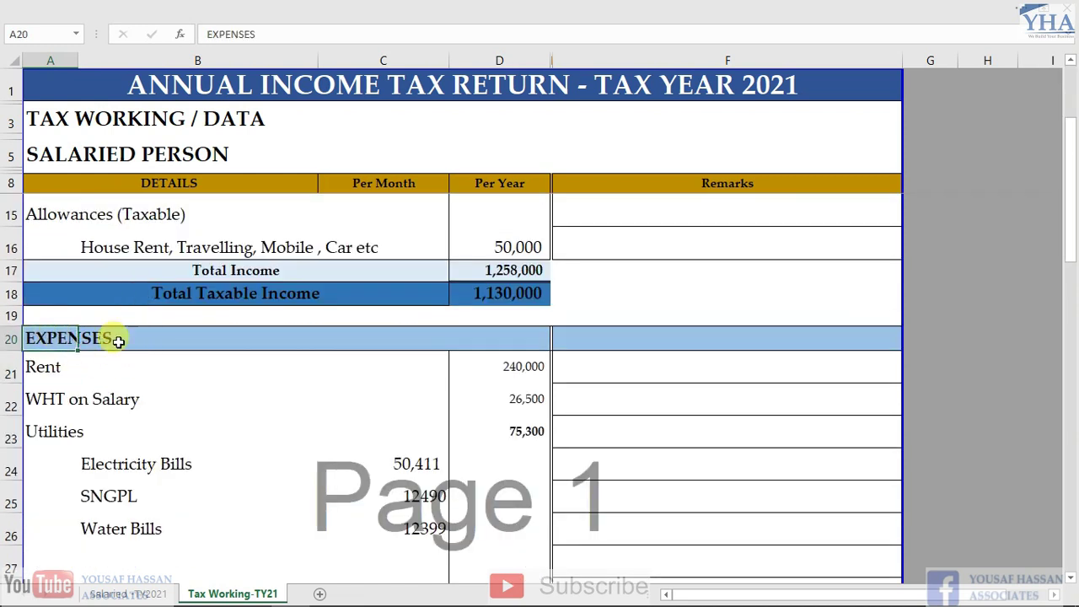
scroll(178, 433, "down", 2)
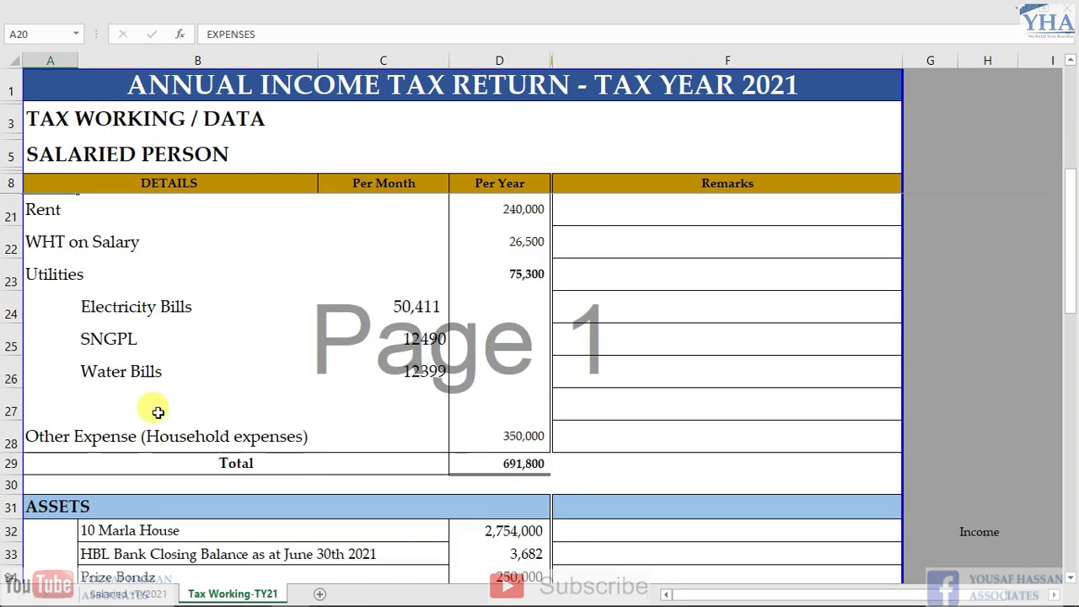
scroll(183, 388, "down", 1)
Review the ASSETS and LIABILITY sections, then return to the medical allowance amount
left_click(48, 409)
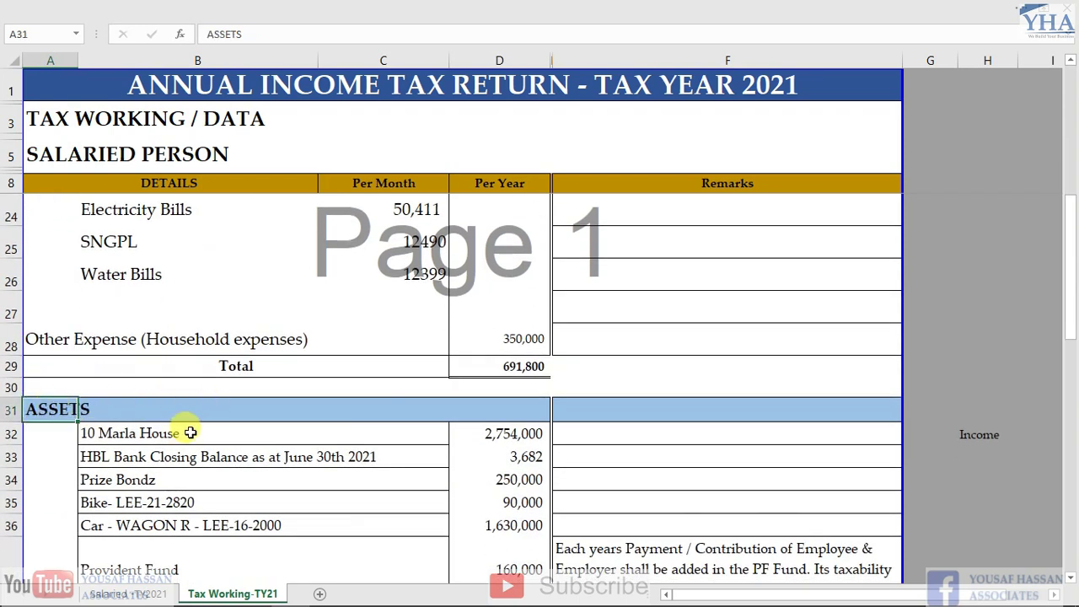
scroll(202, 429, "down", 2)
scroll(173, 414, "down", 2)
left_click(53, 415)
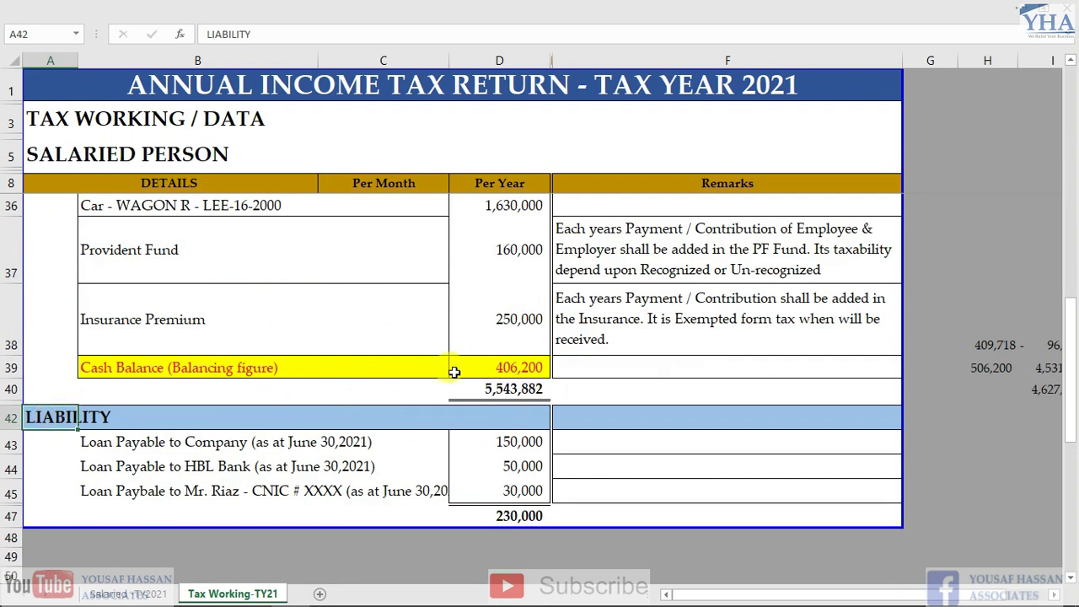
scroll(430, 320, "up", 8)
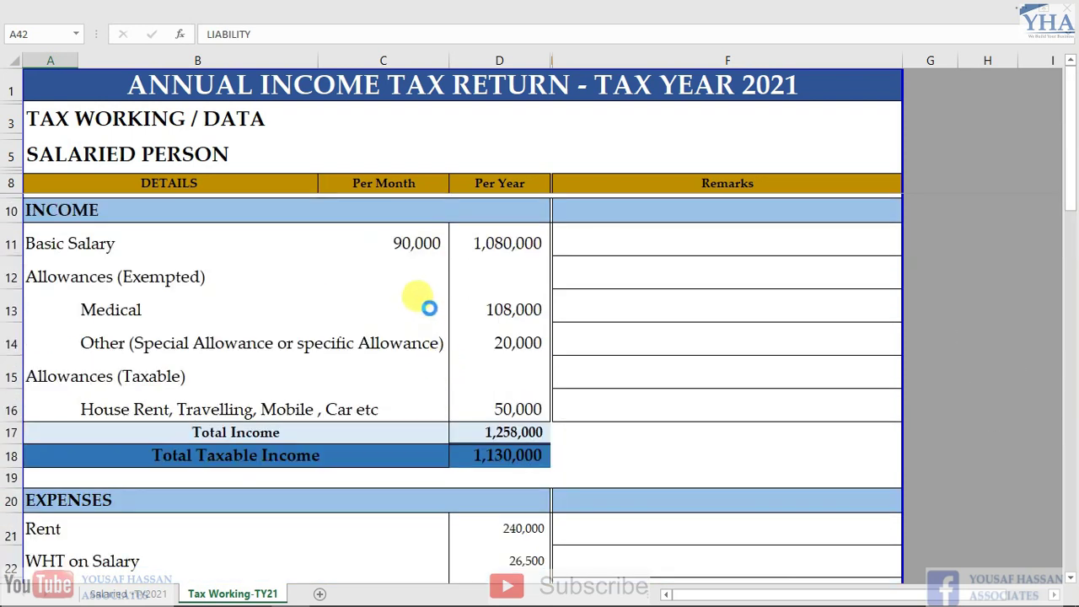
left_click(487, 295)
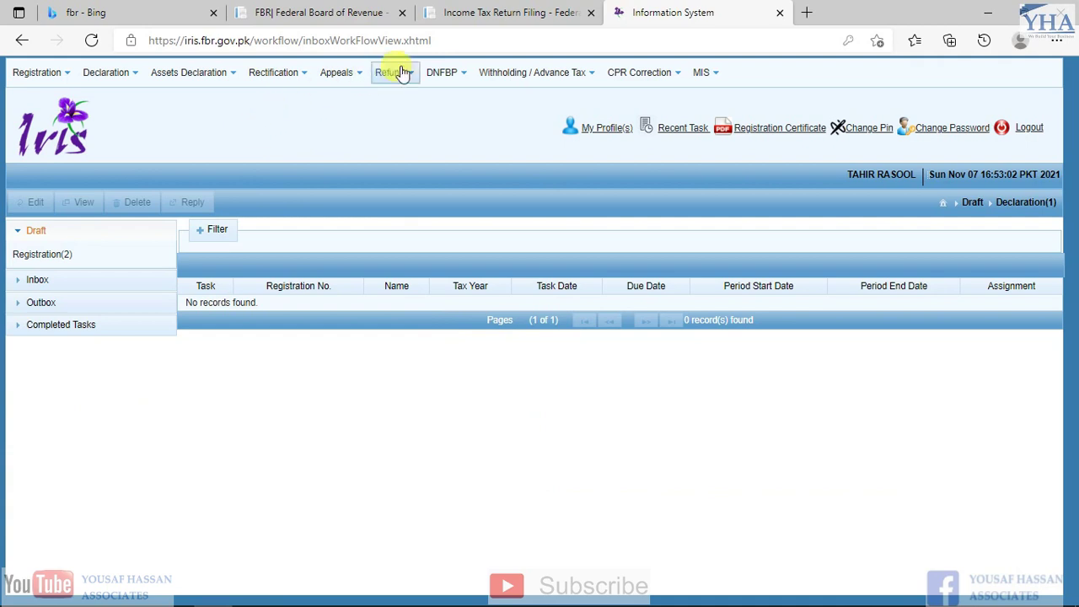
From the FBR homepage, open Income Tax online services and the IRIS login in a new tab, then return to IRIS
left_click(310, 12)
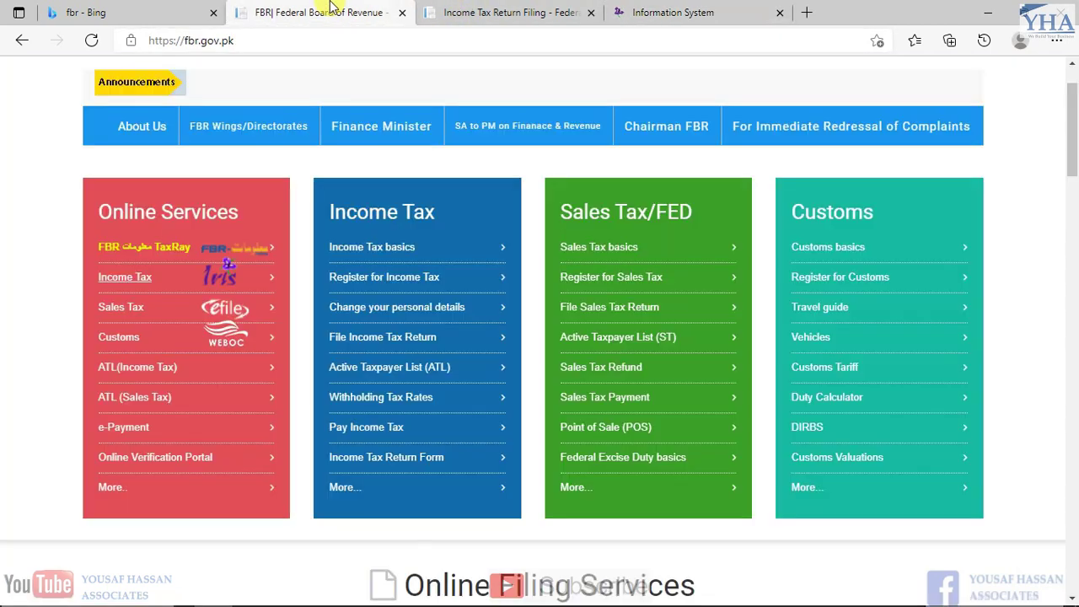
scroll(69, 139, "up", 1)
left_click(191, 42)
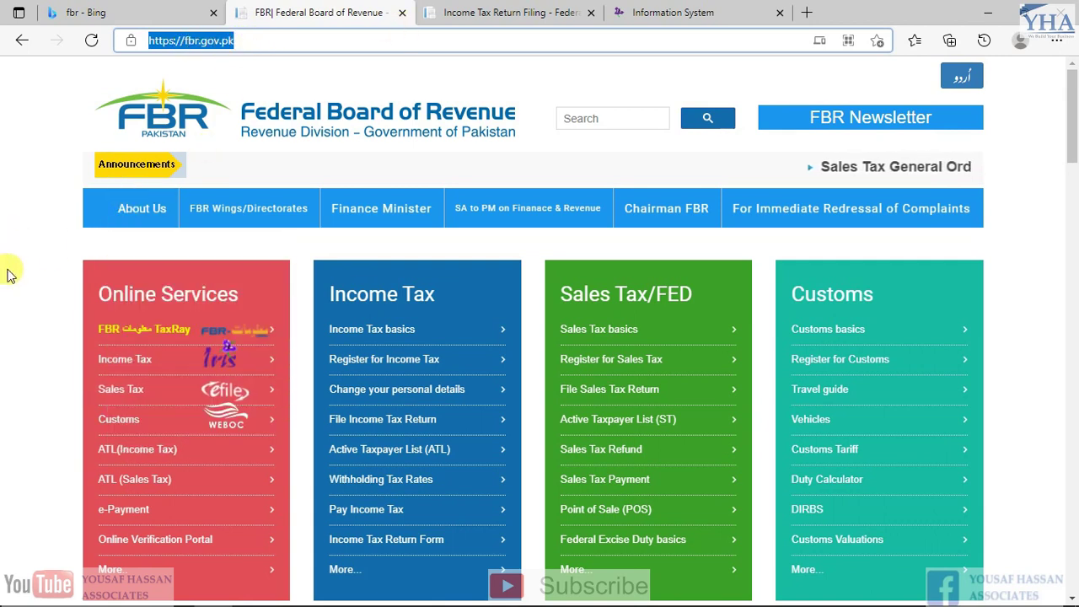
scroll(144, 337, "down", 1)
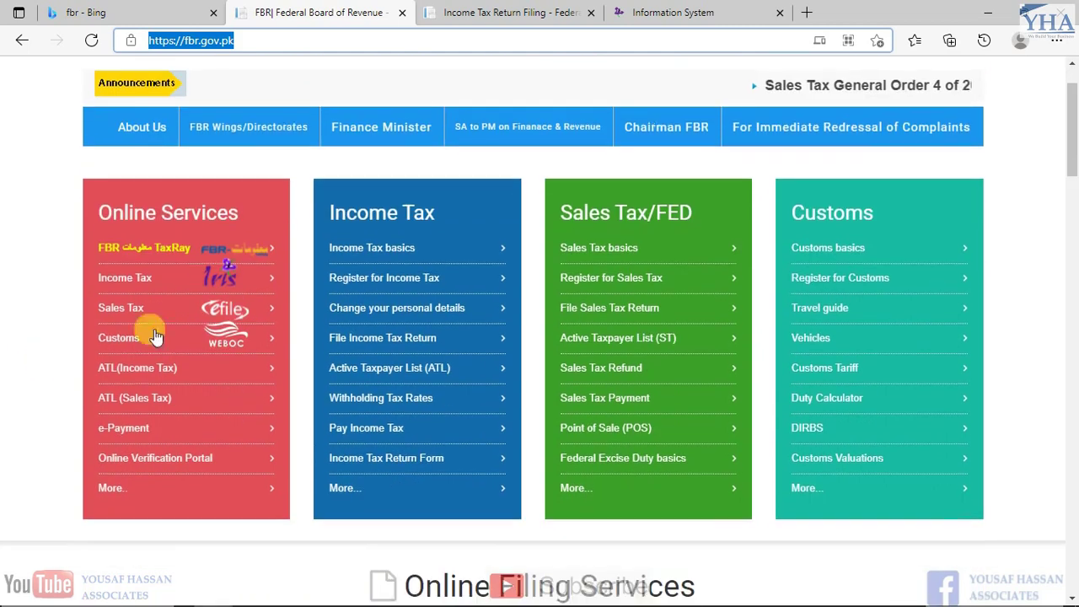
left_click(226, 284)
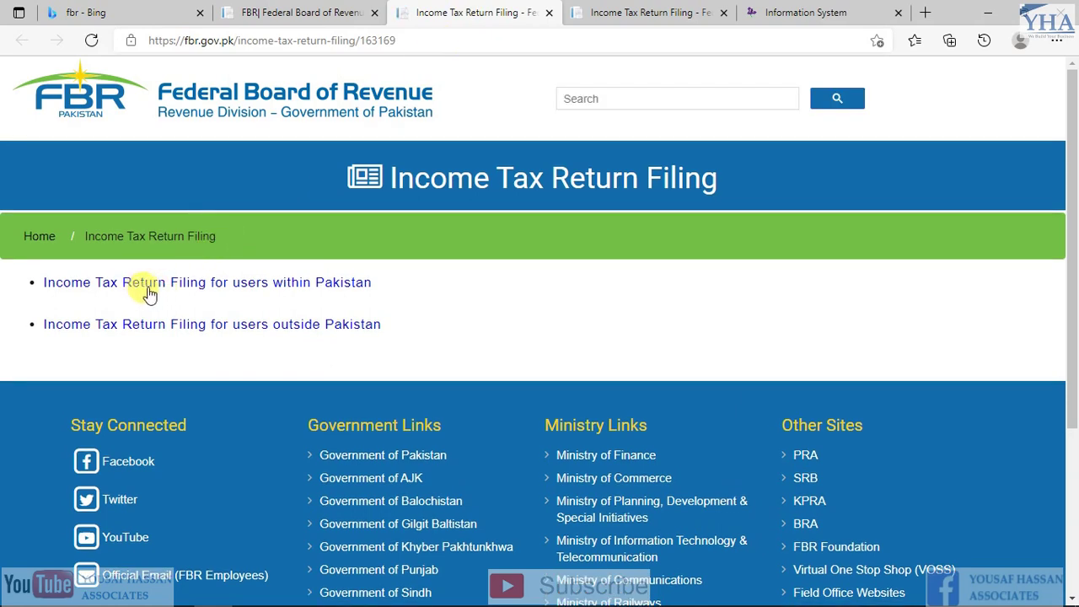
left_click(308, 284)
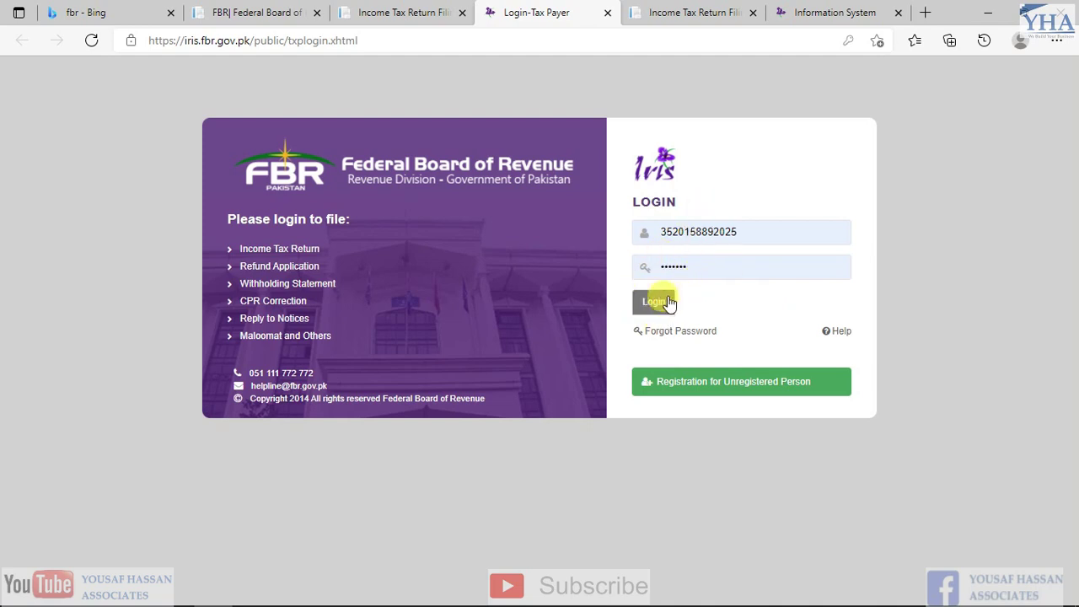
left_click(832, 11)
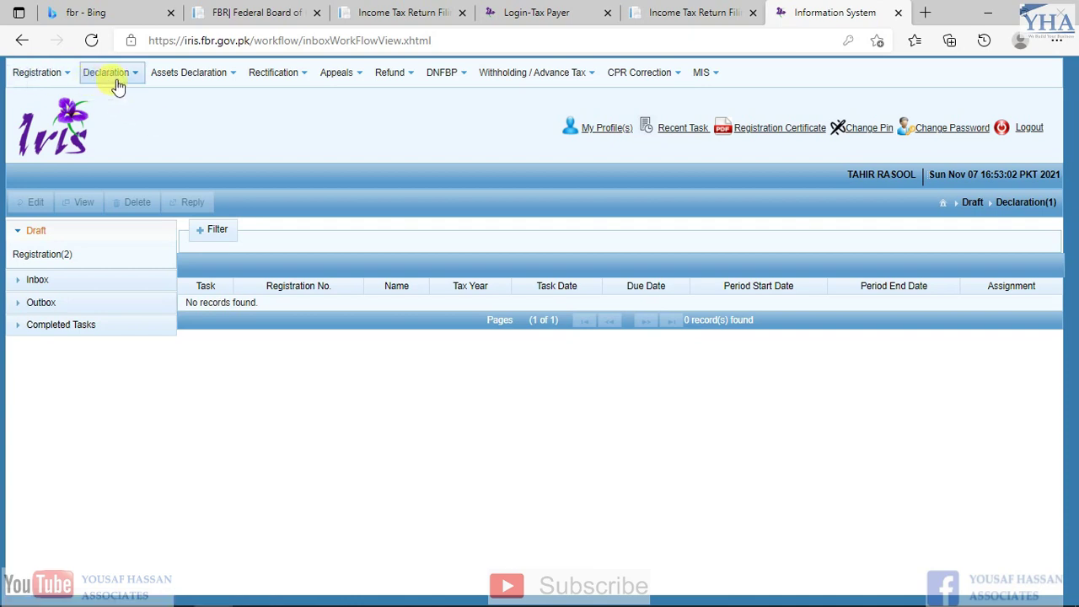
Start a 'Salary Return for Individuals - Classic View' from the Declaration menu, logging in again when prompted
left_click(134, 78)
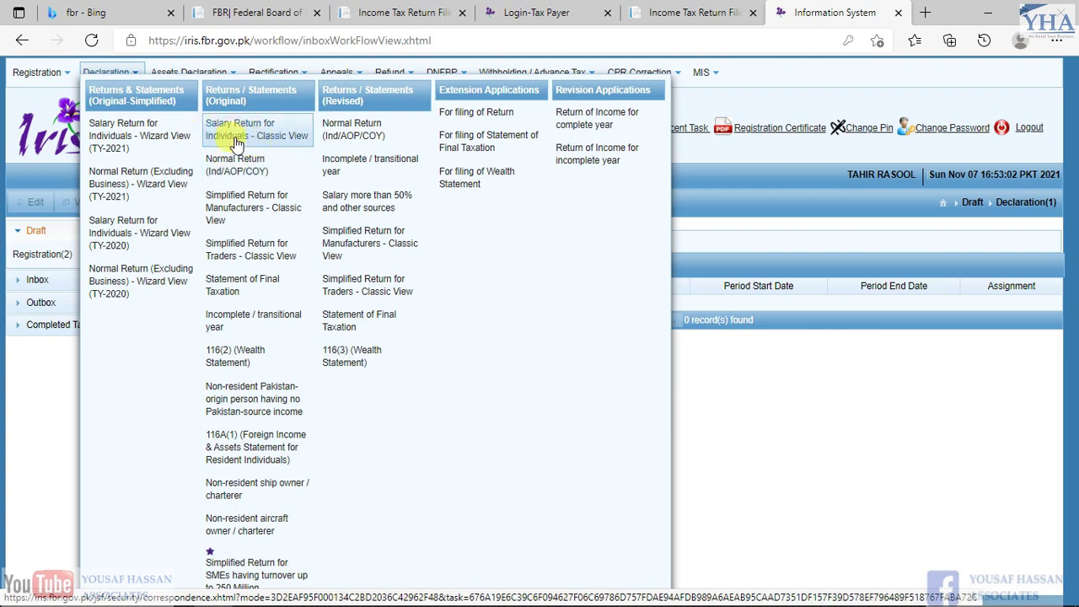
left_click(242, 134)
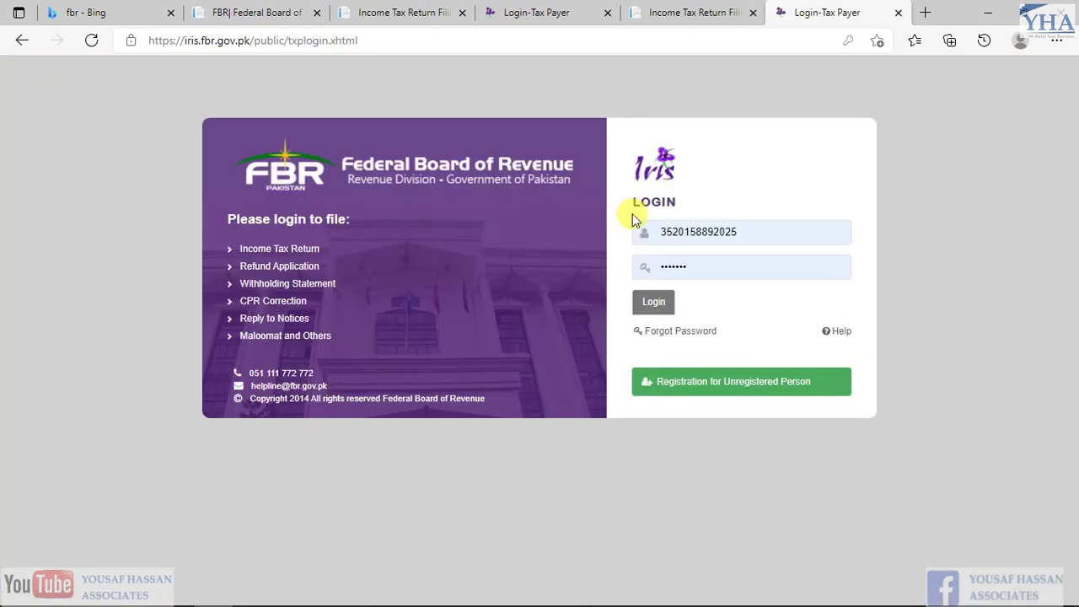
left_click(650, 297)
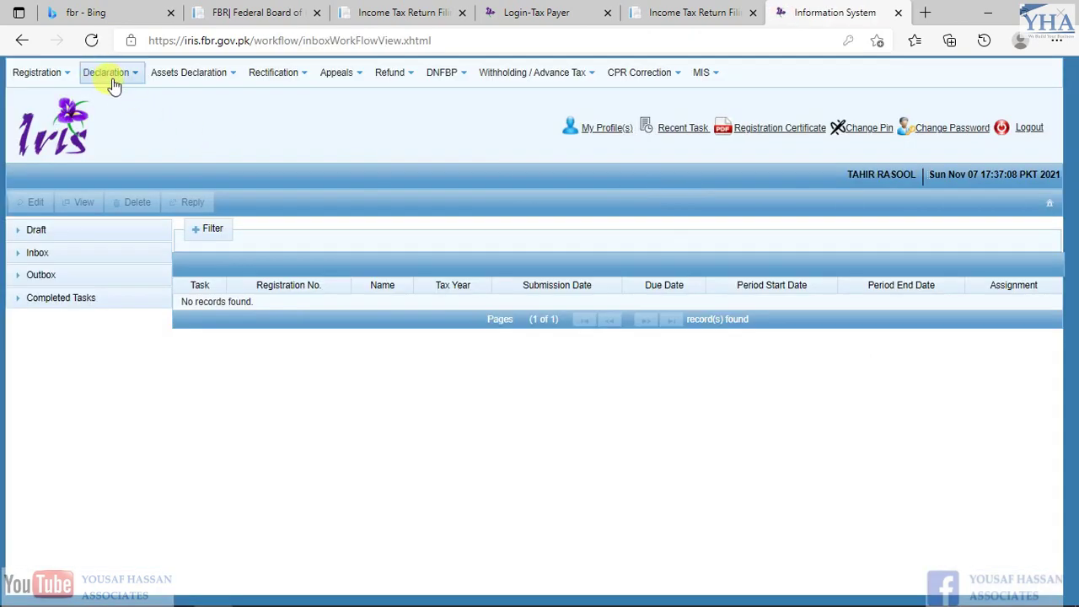
left_click(108, 72)
left_click(243, 138)
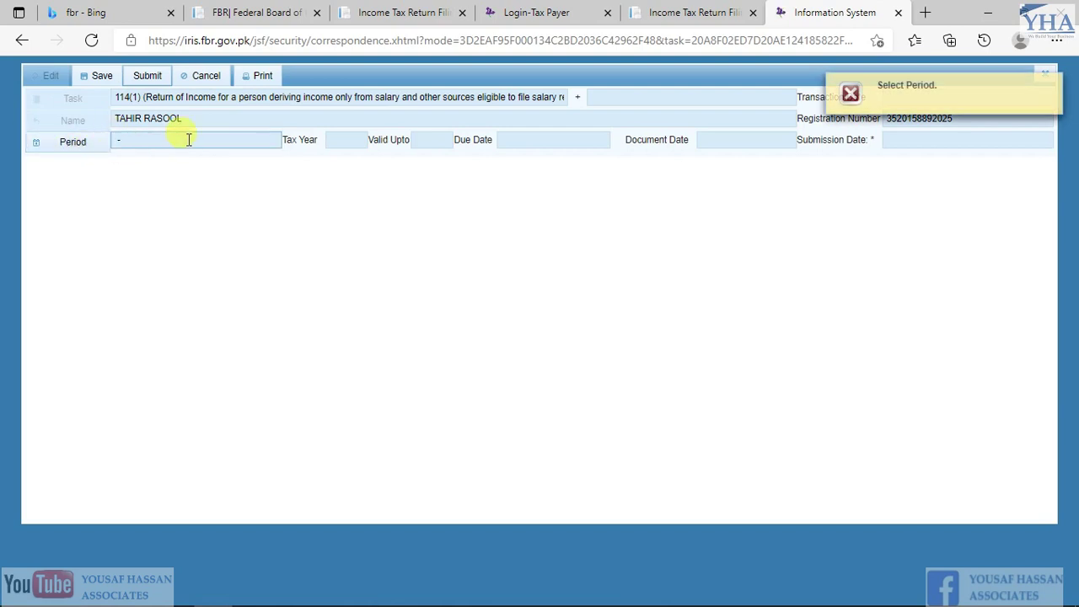
Search Tax Period 2021 and select the 01-Jul-2020 to 30-Jun-2021 period for the return
left_click(121, 137)
left_click(67, 145)
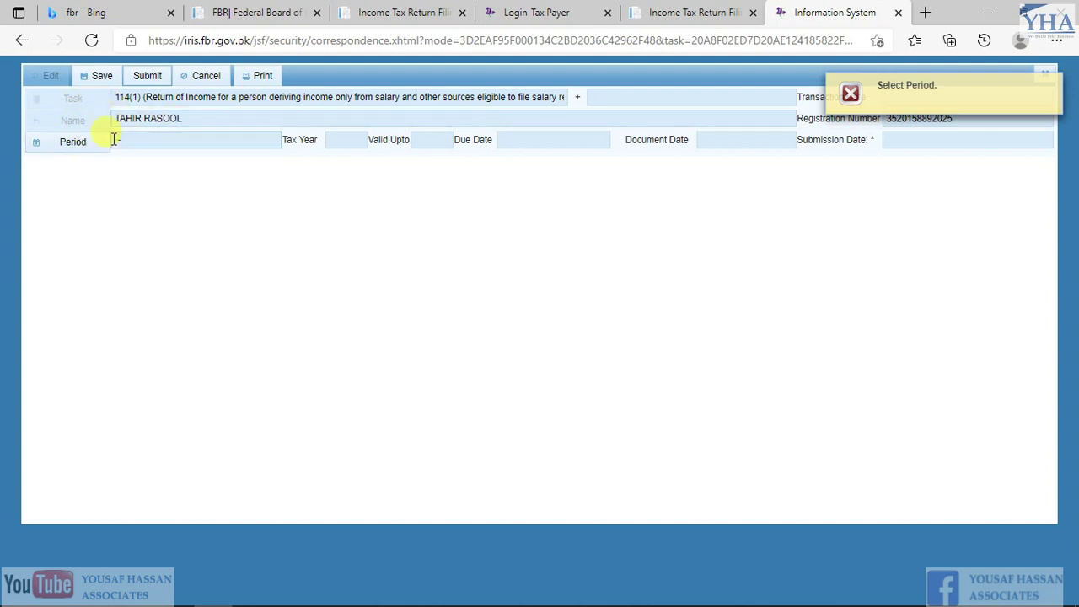
left_click(74, 148)
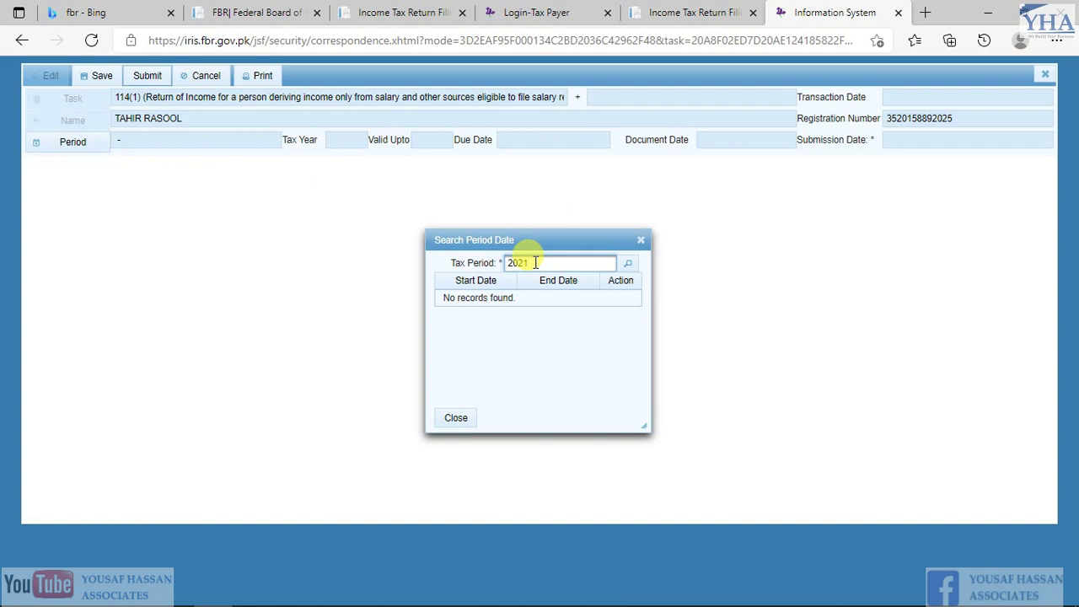
key("Return")
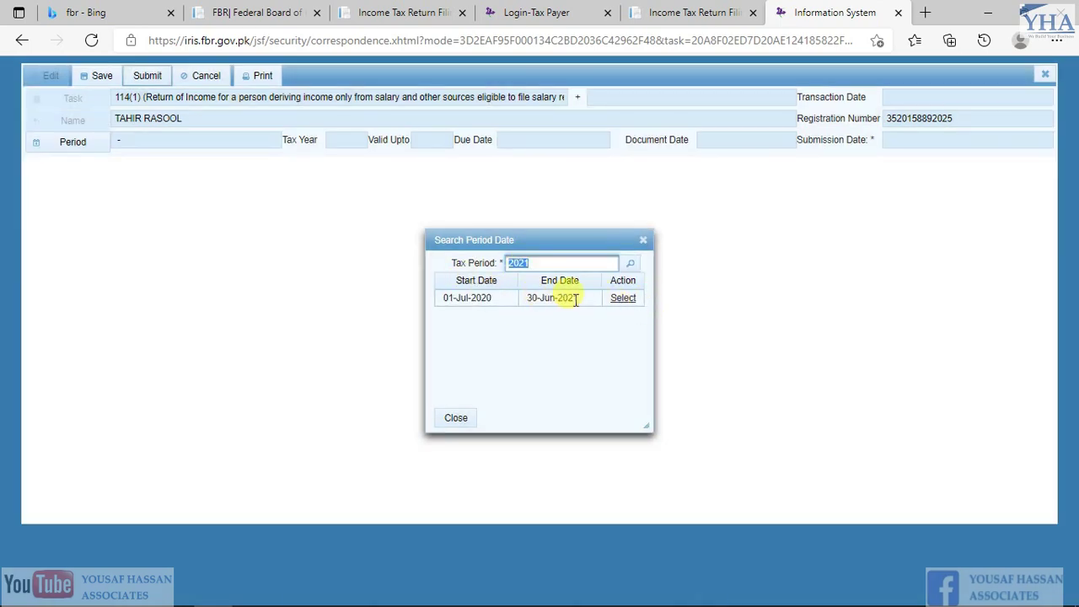
left_click(623, 302)
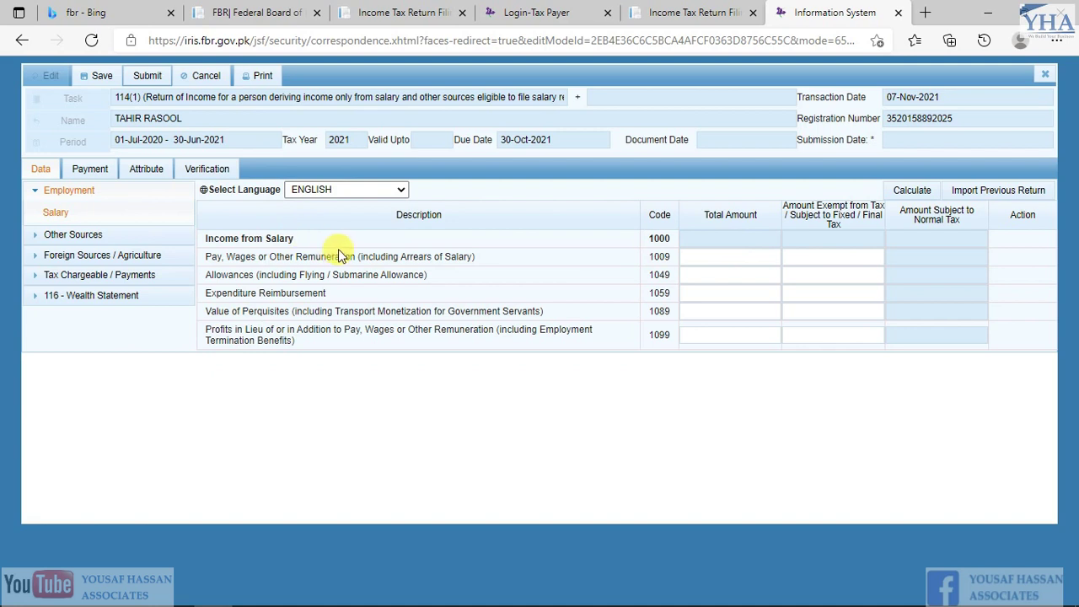
key("ctrl+shift+Tab")
key("ctrl+shift+Tab")
key("alt+Tab")
key("alt+Tab")
key("alt+Tab")
key("alt+Tab")
Review the yearly salary, allowance and total income figures in column D of Tax Working-TY21
left_click(367, 242)
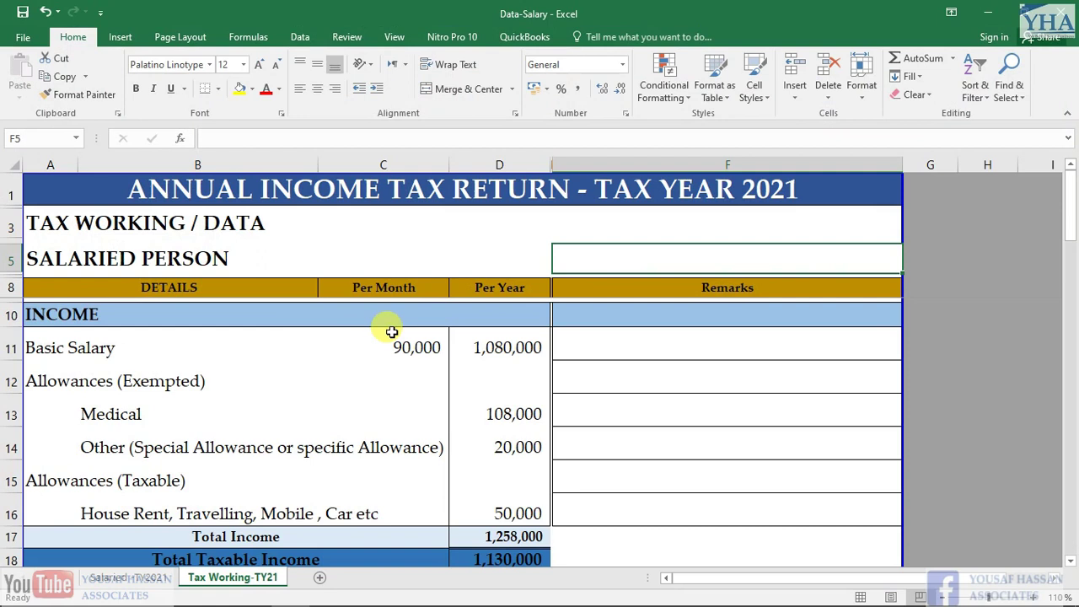
left_click(186, 349)
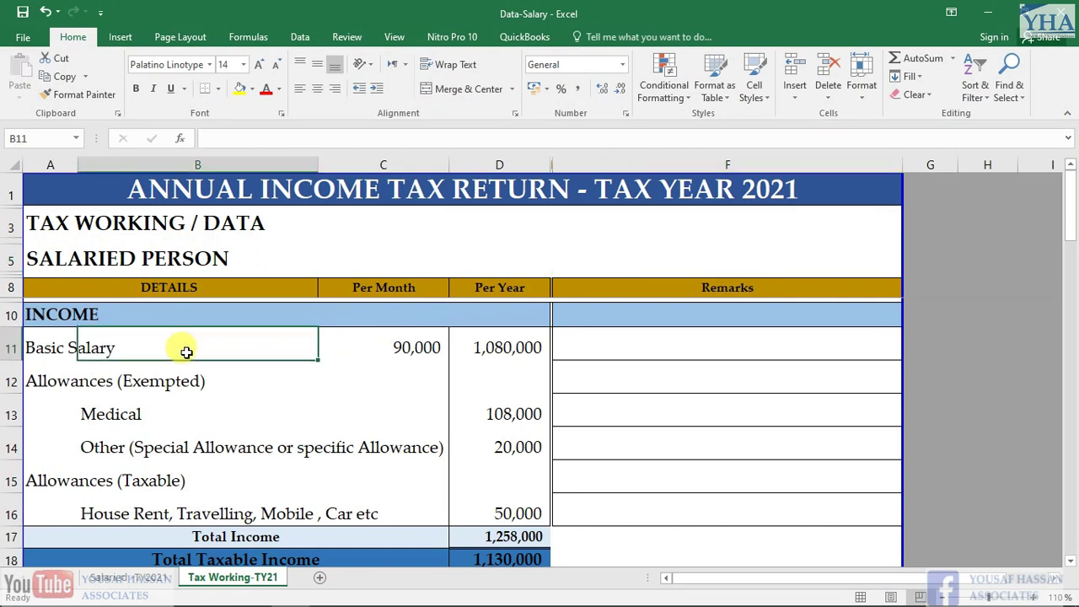
key("Right")
key("Right")
key("Left")
key("Left")
key("Left")
key("Right")
key("Right")
key("Right")
key("Down")
key("Down")
key("Down")
key("Down")
key("Down")
key("Down")
key("Down")
key("Down")
key("Down")
key("Down")
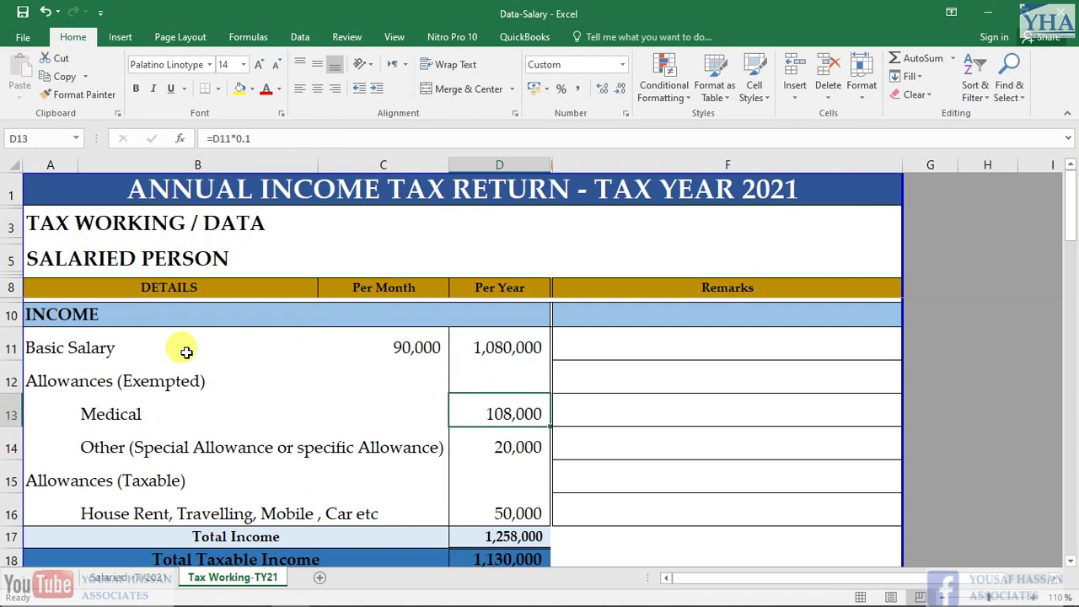
key("Up")
key("Up")
key("Up")
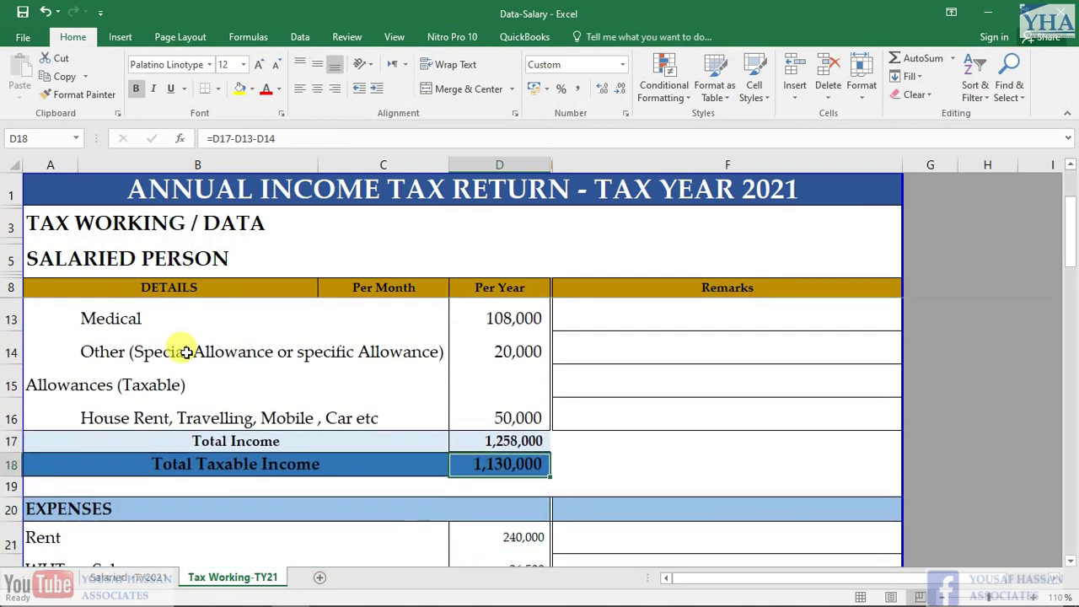
key("Up")
key("Up")
key("Up")
key("Up")
key("Up")
key("Up")
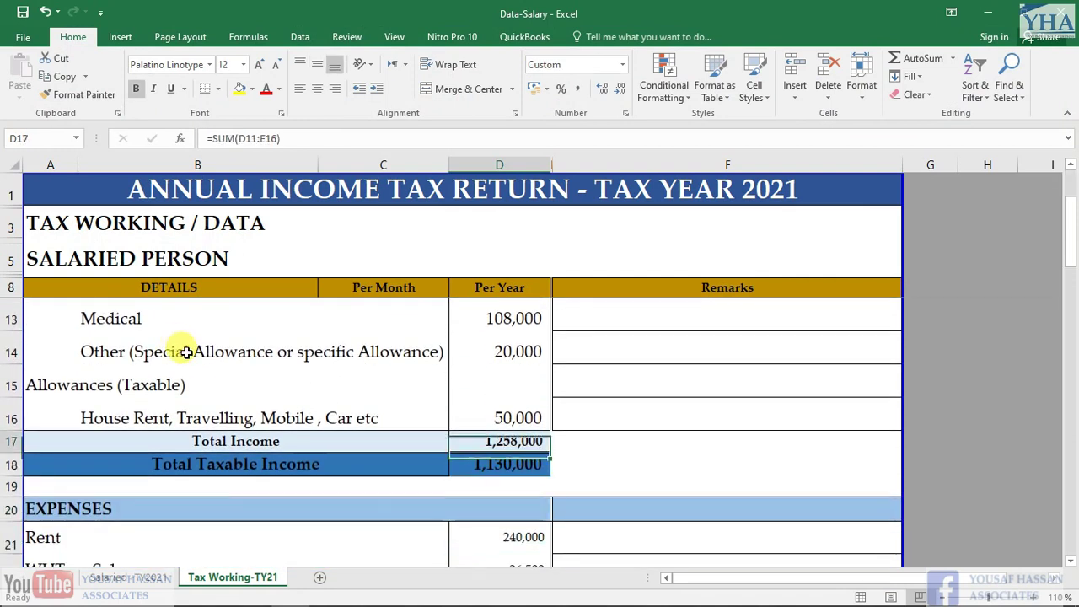
key("Down")
key("Down")
key("Down")
key("Down")
key("Down")
key("Down")
key("Down")
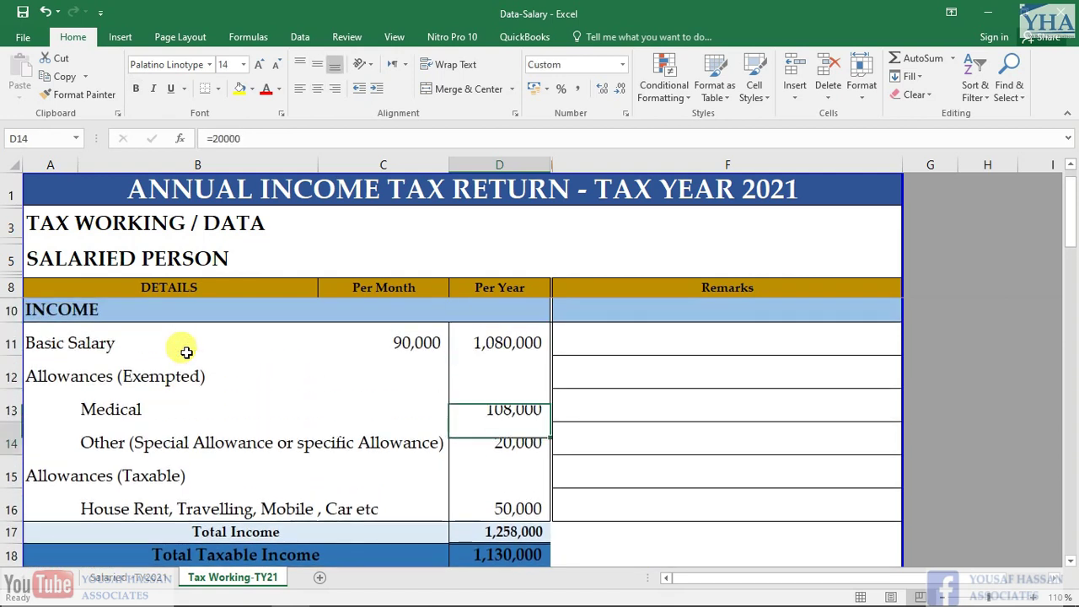
key("Up")
key("Up")
key("Up")
key("Up")
key("Up")
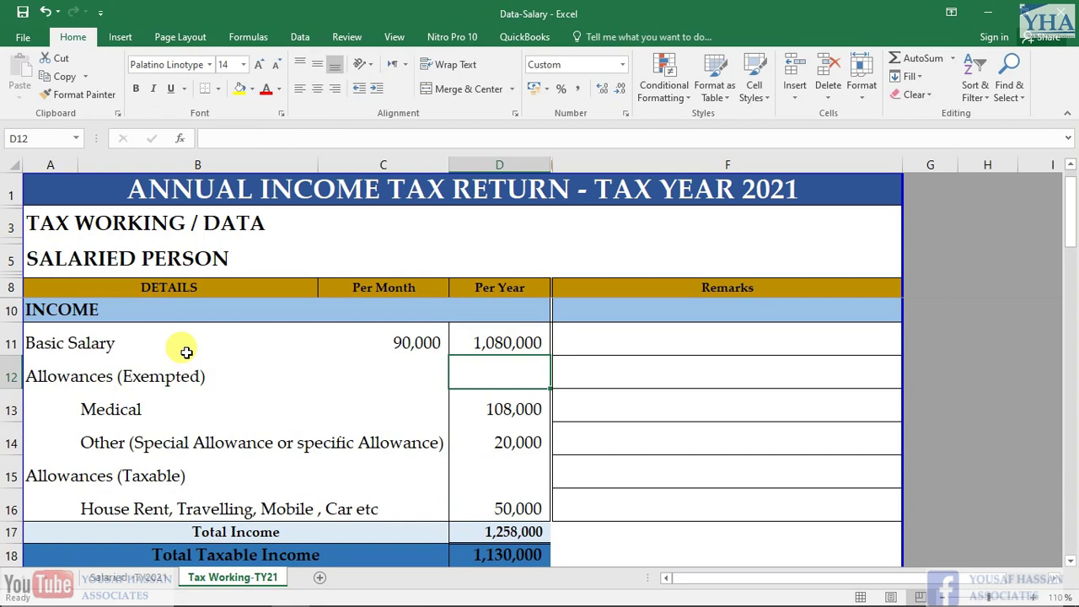
Copy the 1,080,000 yearly basic salary and pick the pay and wages Total Amount box in IRIS
key("Up")
key("ctrl+c")
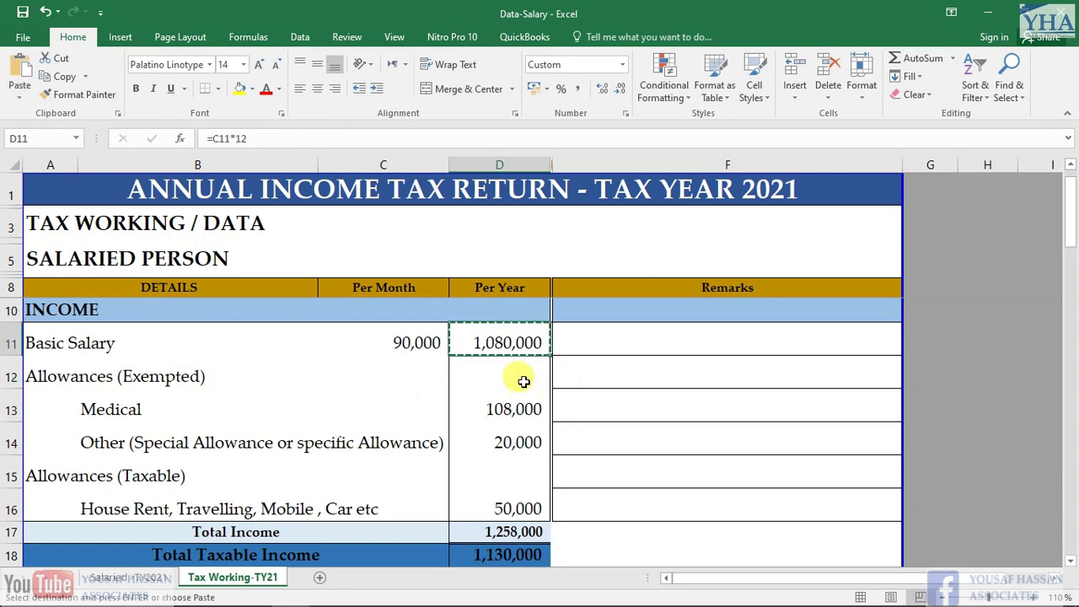
key("alt+Tab")
left_click(719, 252)
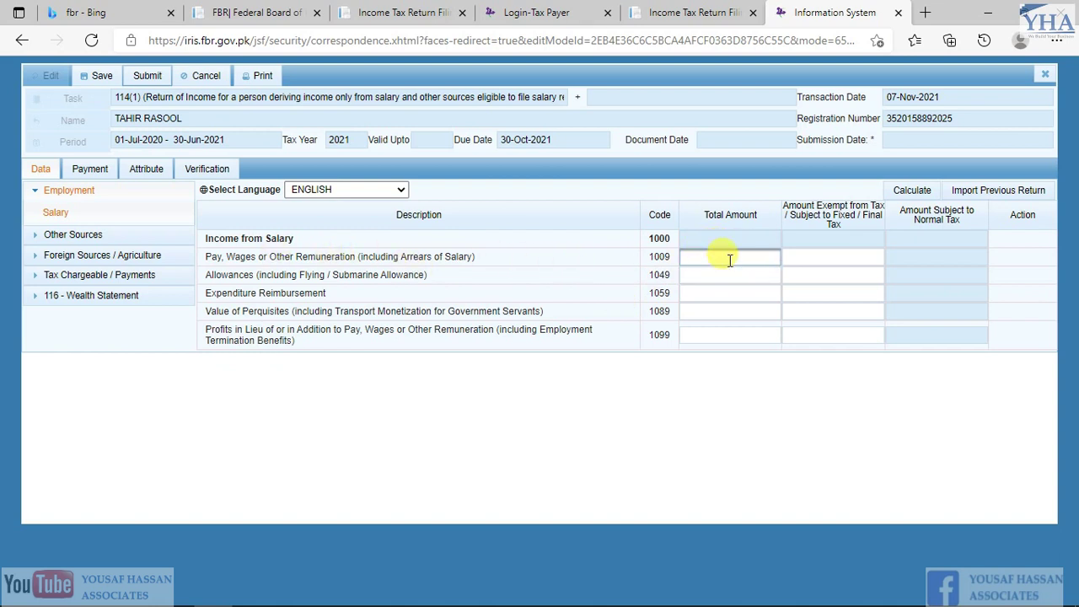
Recalculate so code 1009 pay and wages of 1,080,000 give income from salary of 1,080,000
left_click(749, 278)
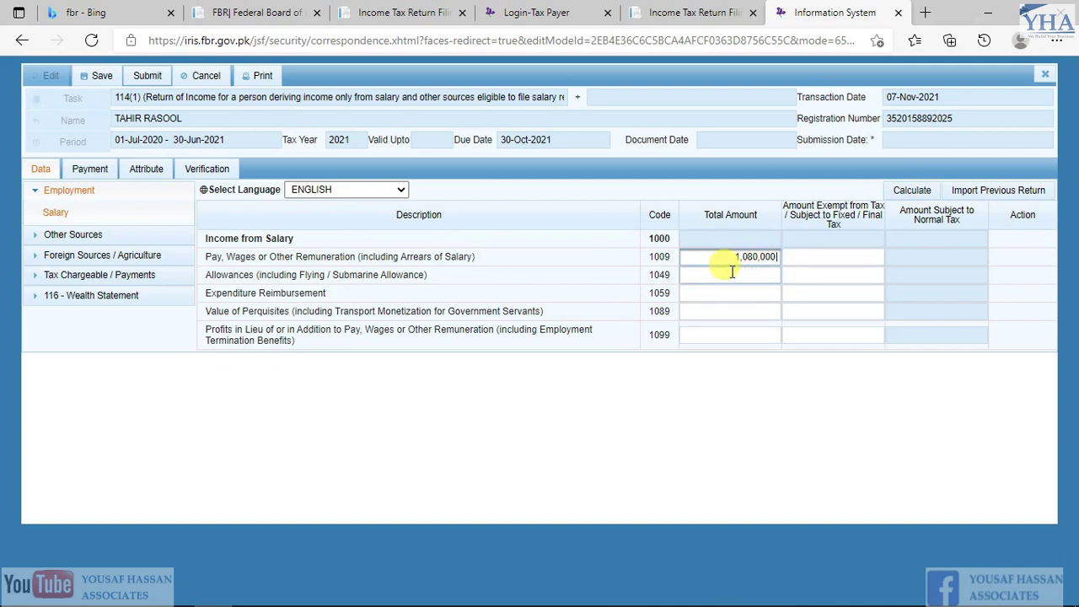
left_click(902, 189)
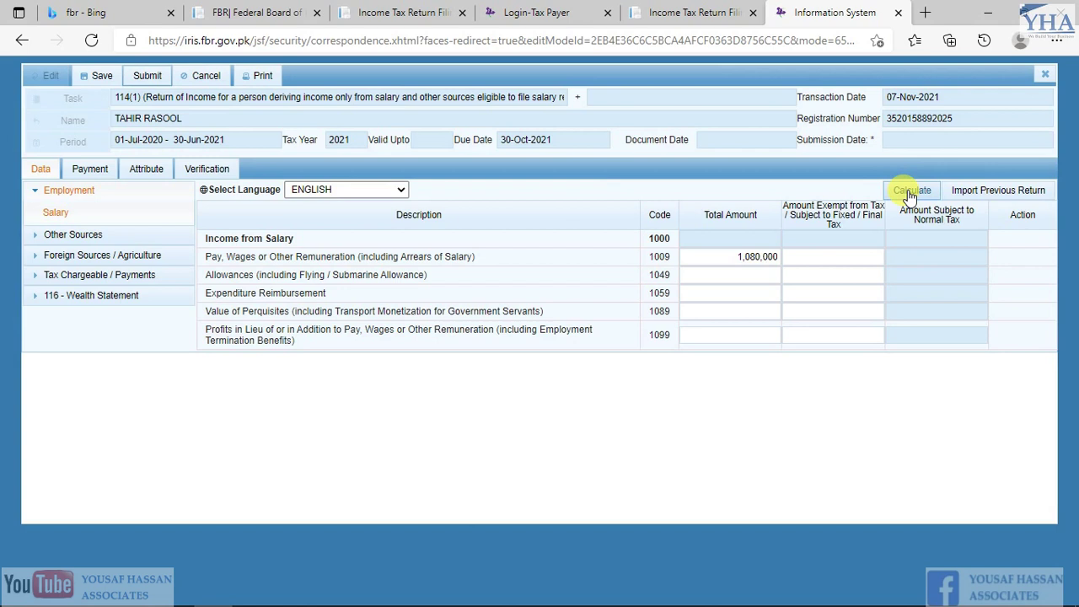
left_click(908, 192)
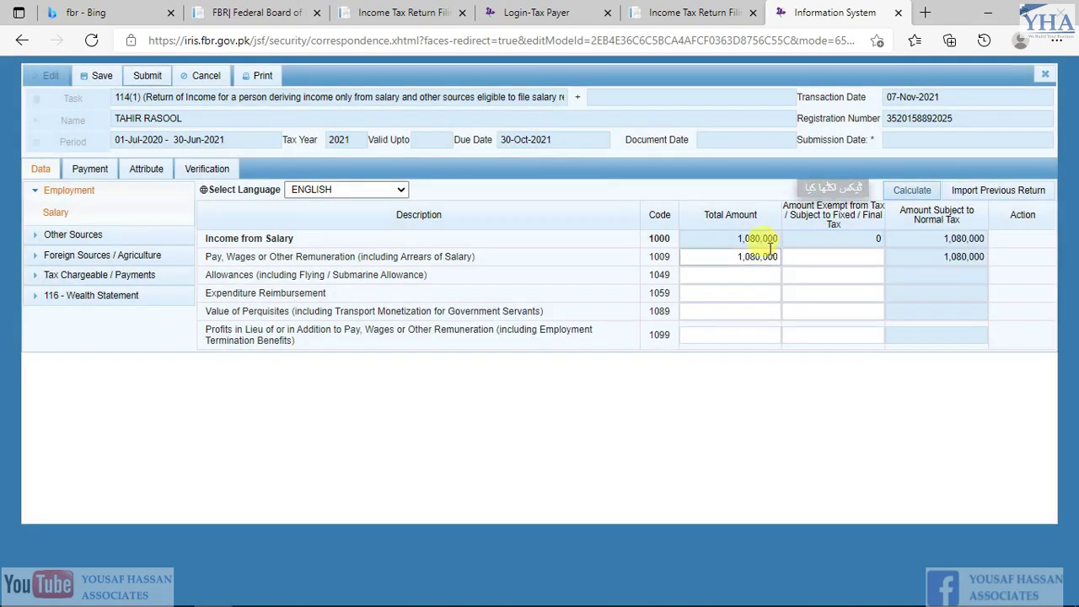
left_click(759, 239)
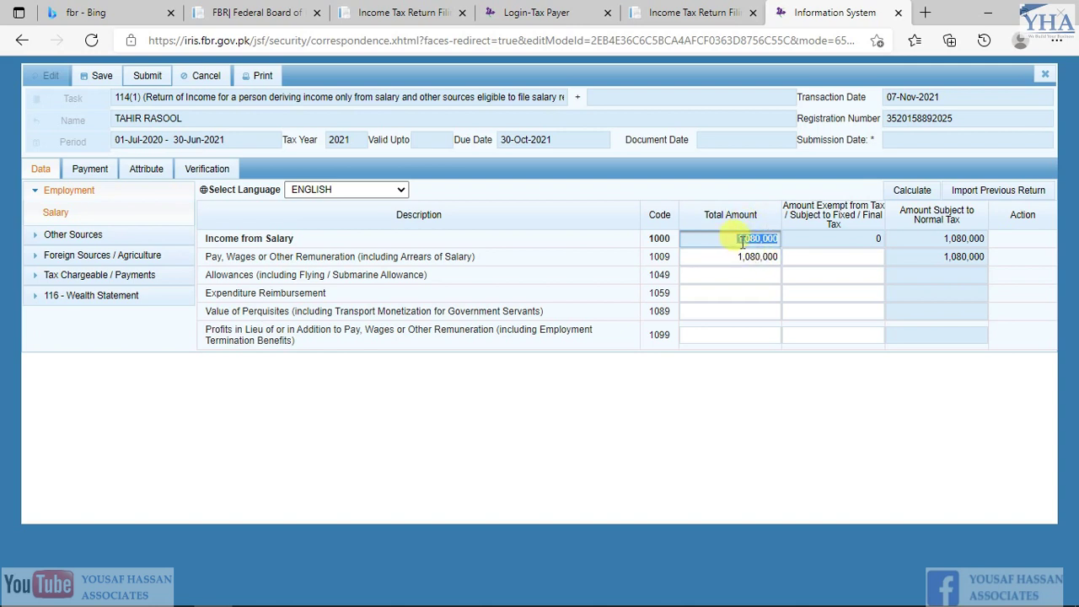
left_click(704, 256)
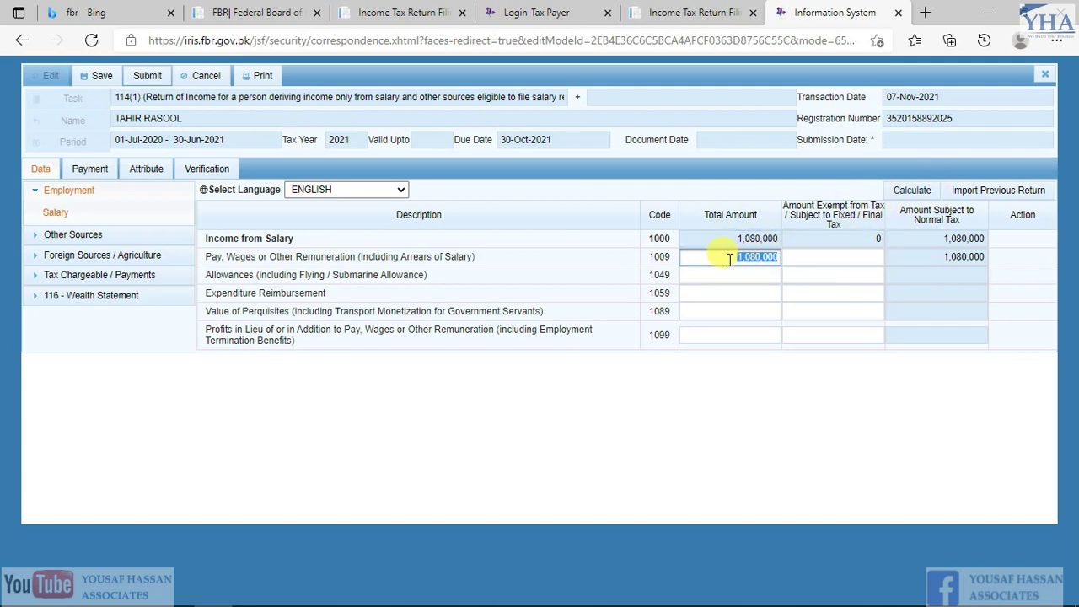
key("alt+Tab")
key("Down")
key("Down")
key("Down")
Enter 178,000 as the allowances Total Amount under code 1049 and recalculate
key("Up")
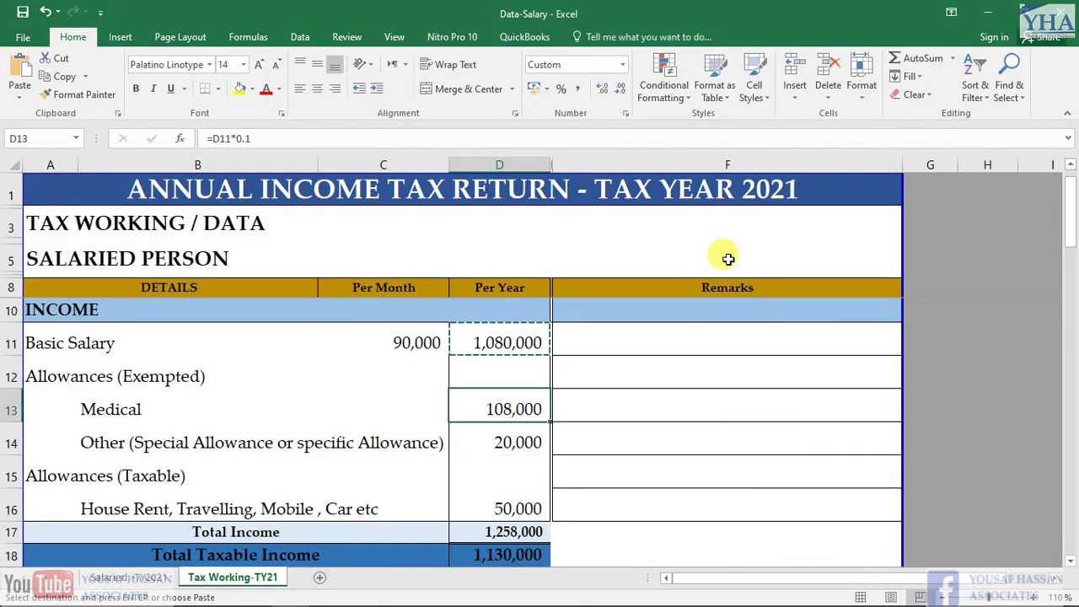
key("shift+Down")
key("Escape")
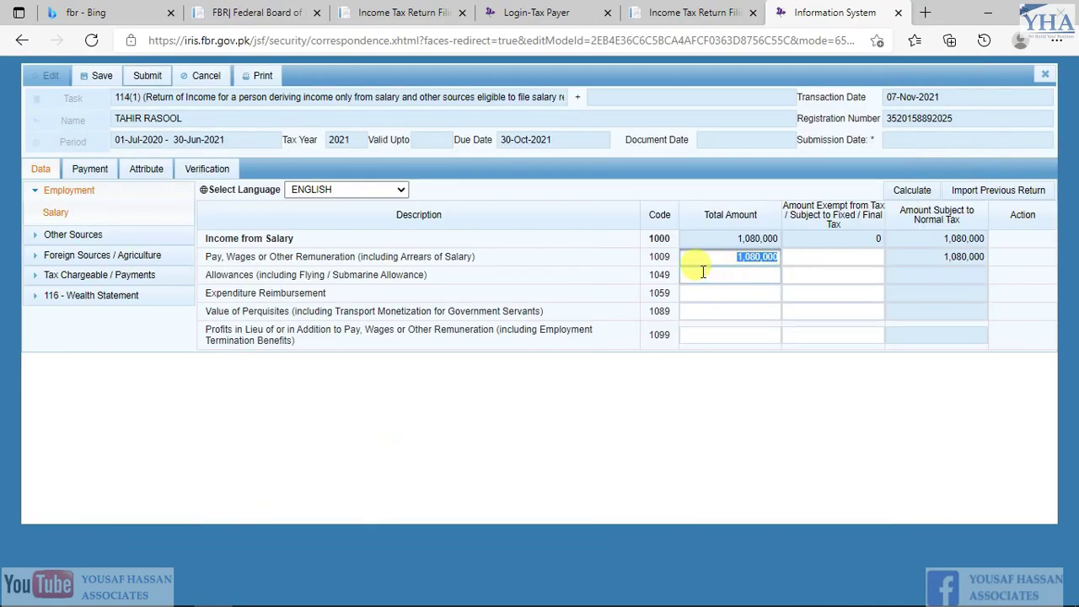
left_click_drag(205, 275, 387, 276)
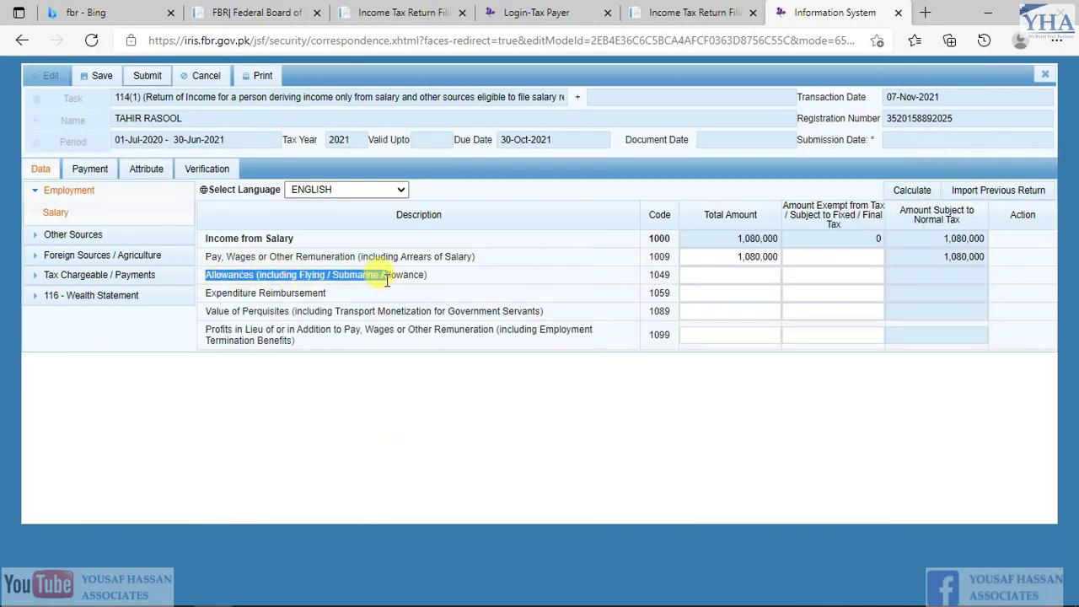
left_click(730, 275)
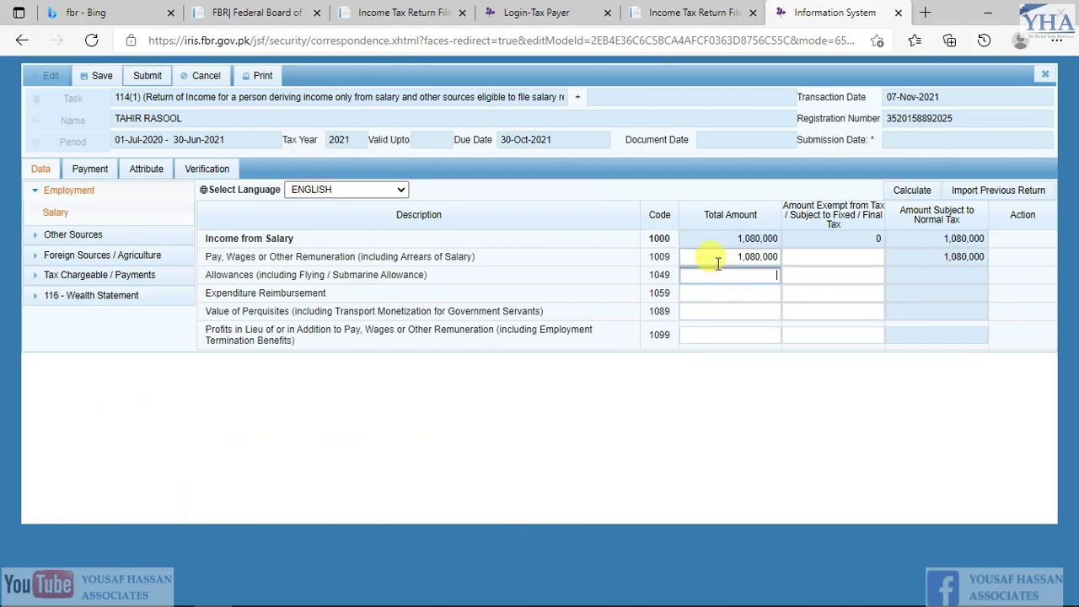
type("00")
left_click(912, 192)
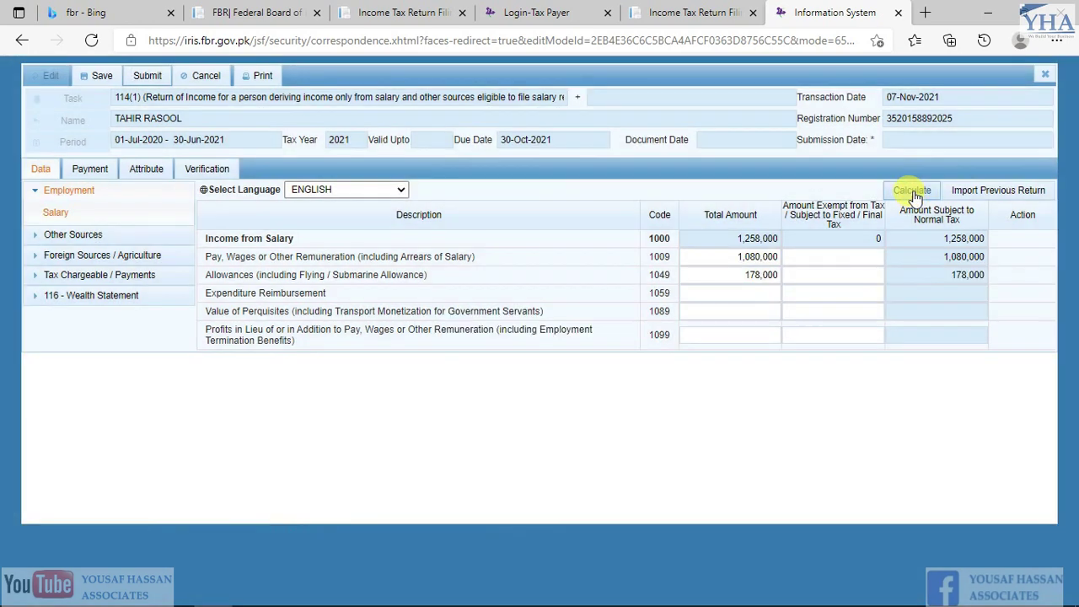
double_click(754, 275)
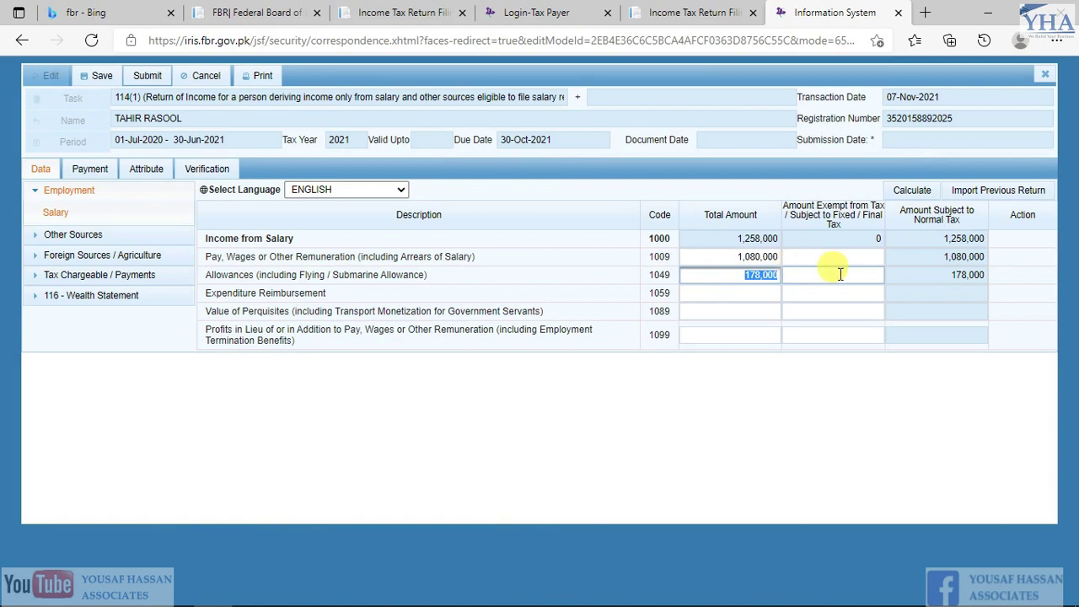
Enter the 128,000 medical and other exempt allowances as Amount Exempt for 1049 and recalculate
key("alt+Tab")
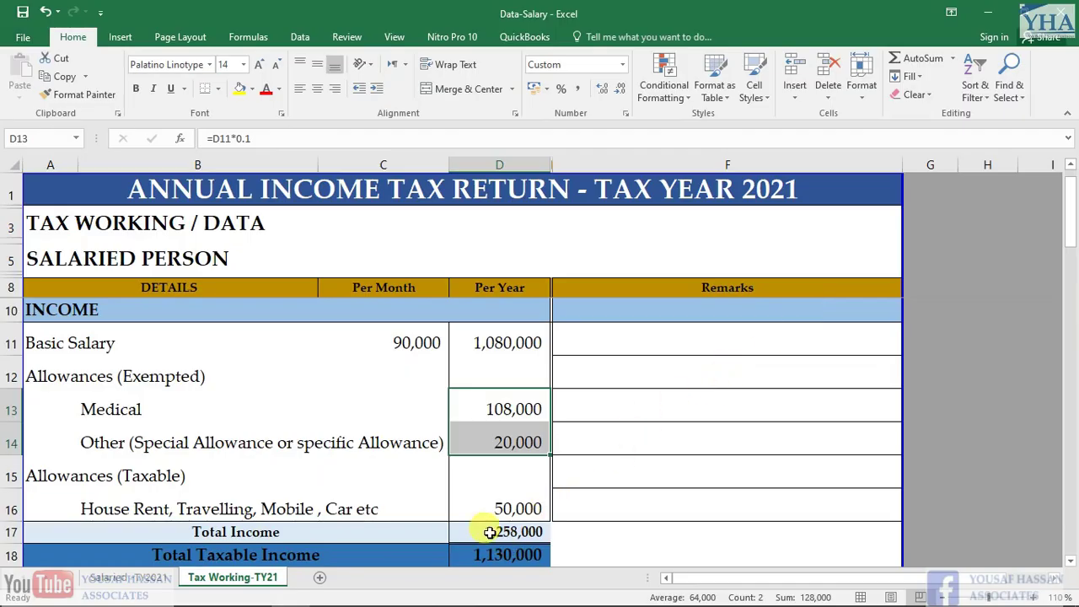
left_click(494, 531)
left_click_drag(499, 409, 515, 440)
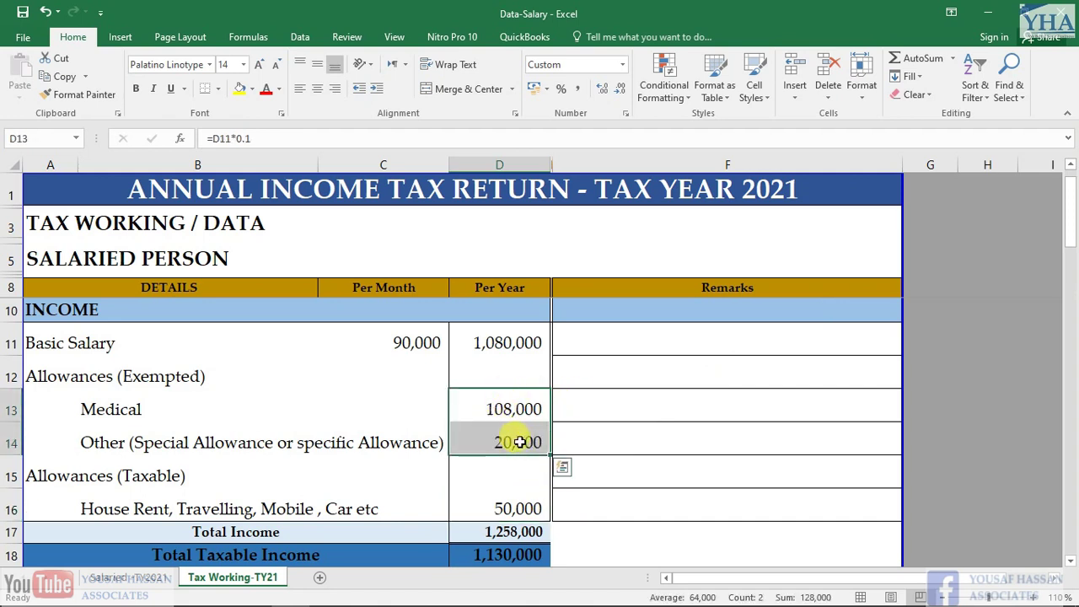
key("alt+Tab")
left_click(814, 277)
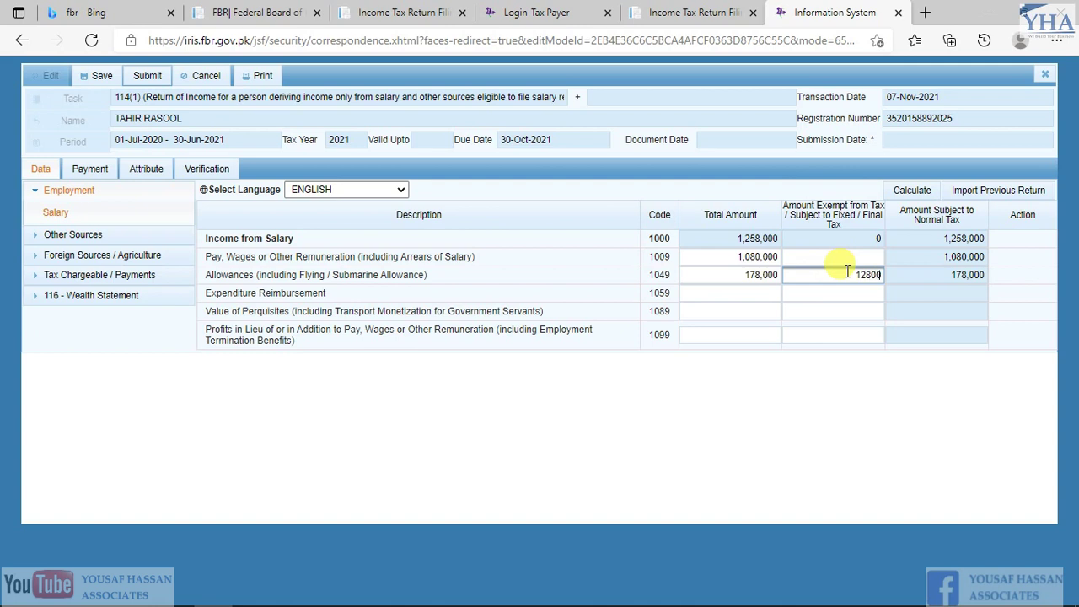
left_click(897, 191)
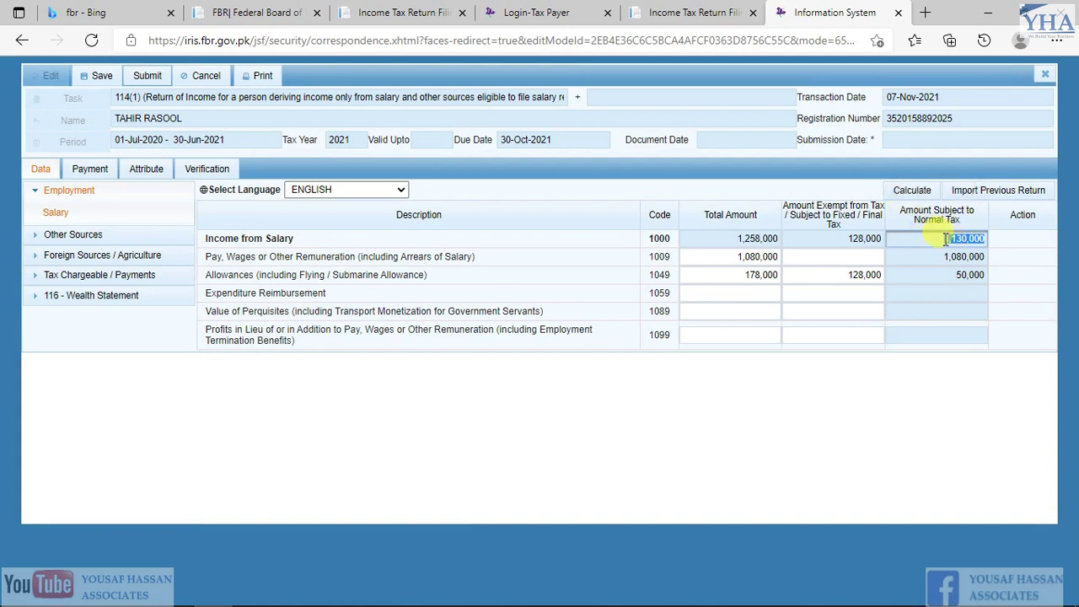
key("alt+Tab")
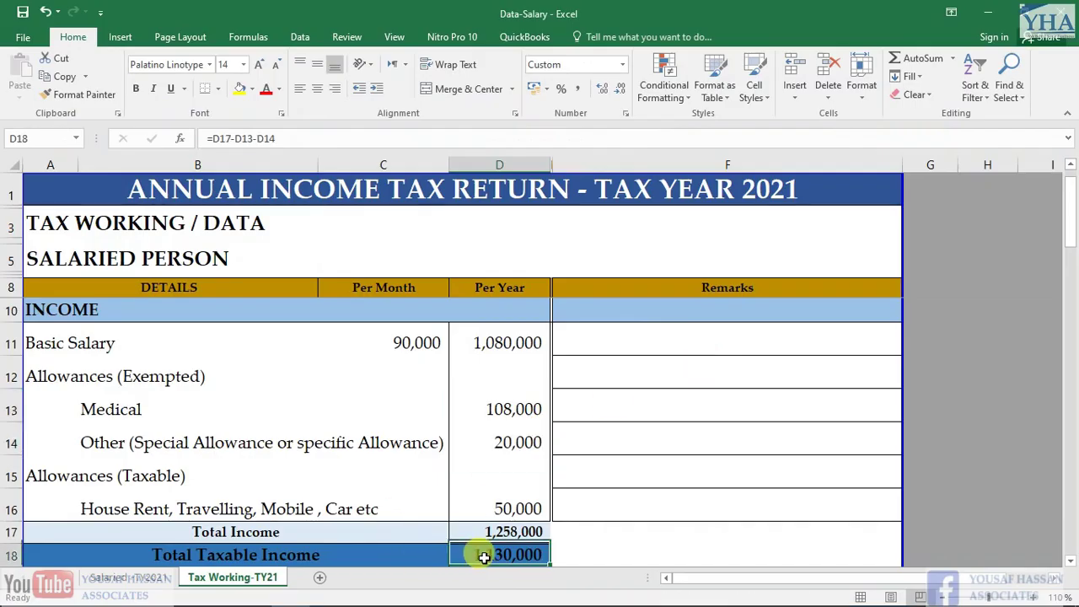
scroll(607, 439, "down", 2)
key("alt+Tab")
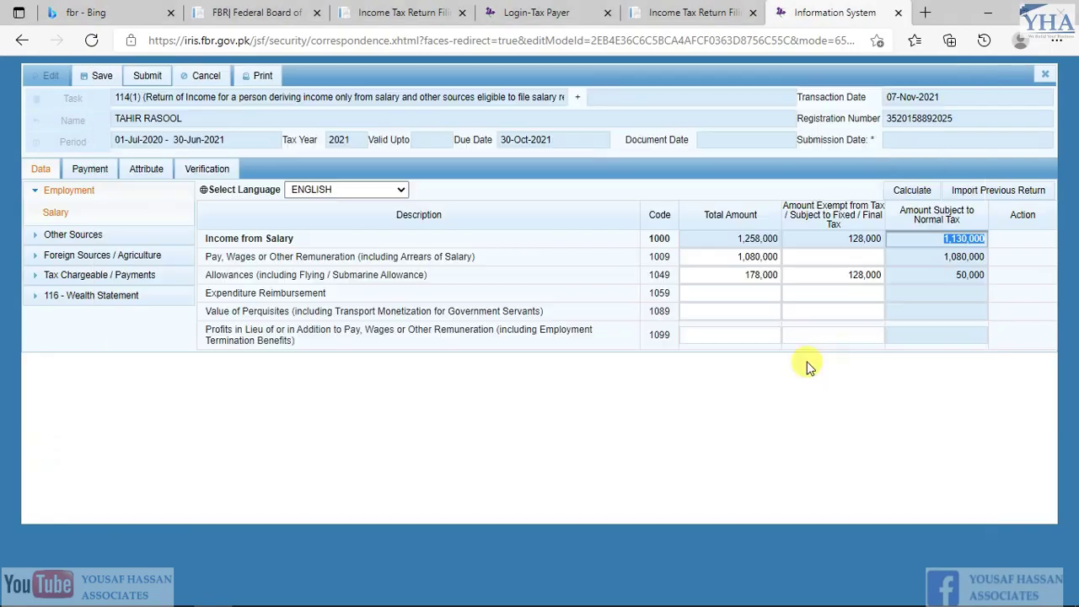
Dismiss the accidental save dialog and check the 26,500 WHT on Salary figure in the spreadsheet
key("ctrl+s")
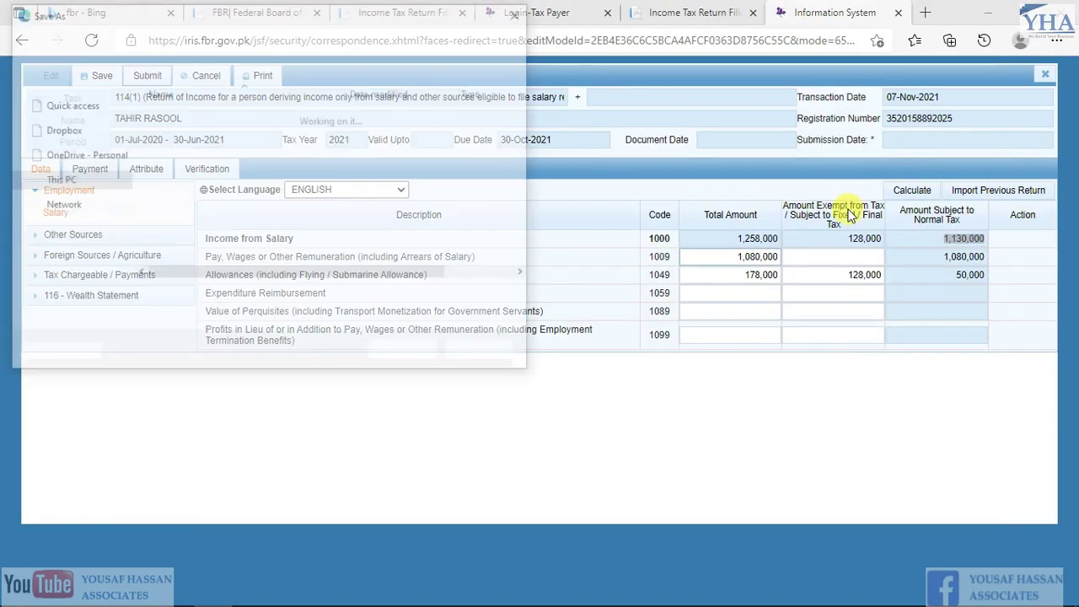
key("Escape")
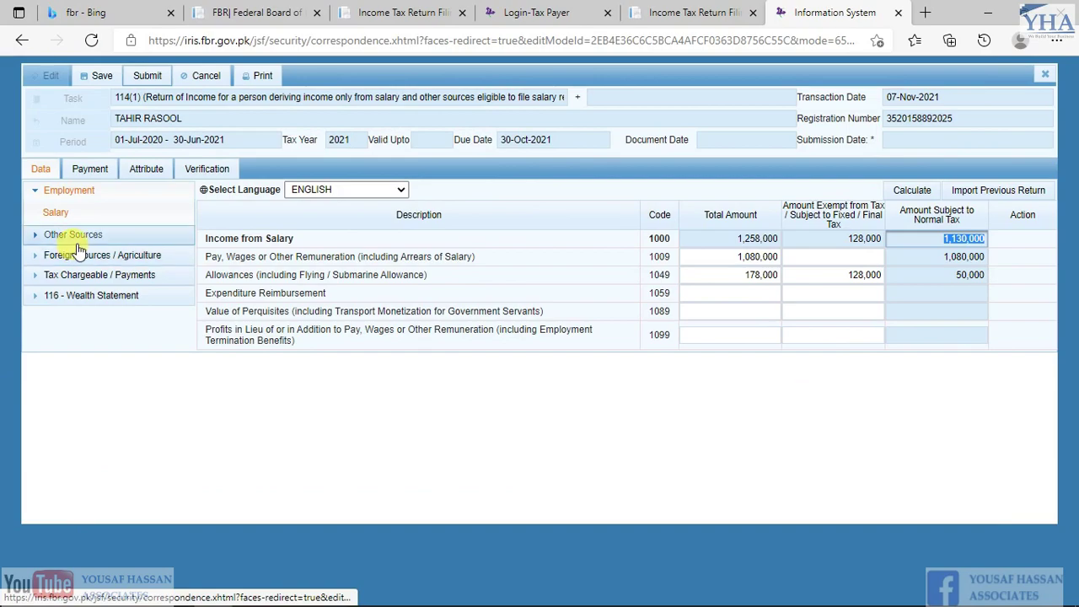
key("alt+Tab")
scroll(193, 392, "down", 3)
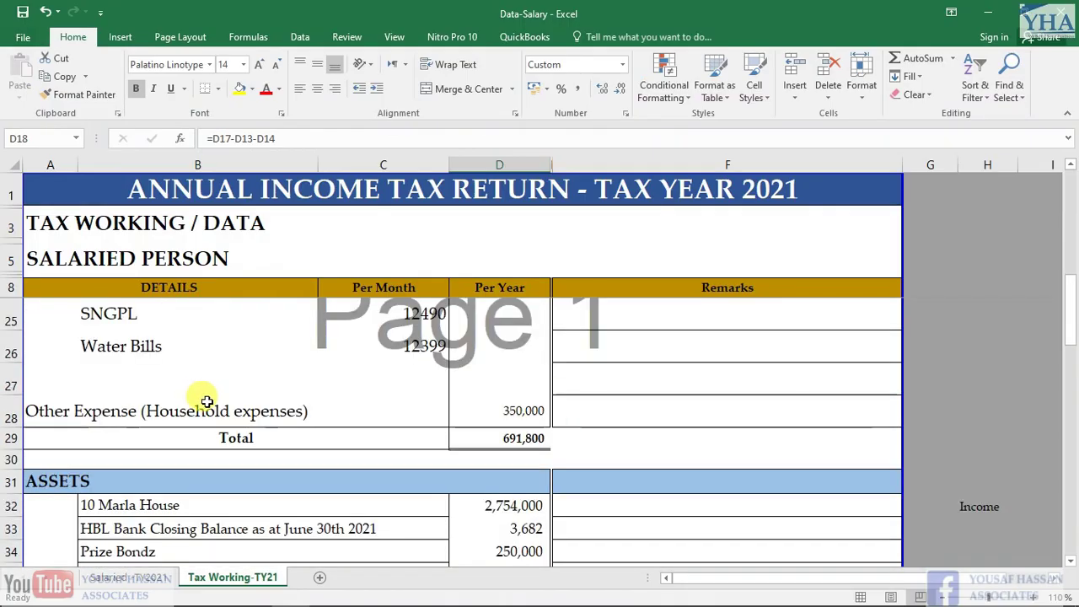
scroll(283, 392, "down", 1)
scroll(294, 385, "up", 2)
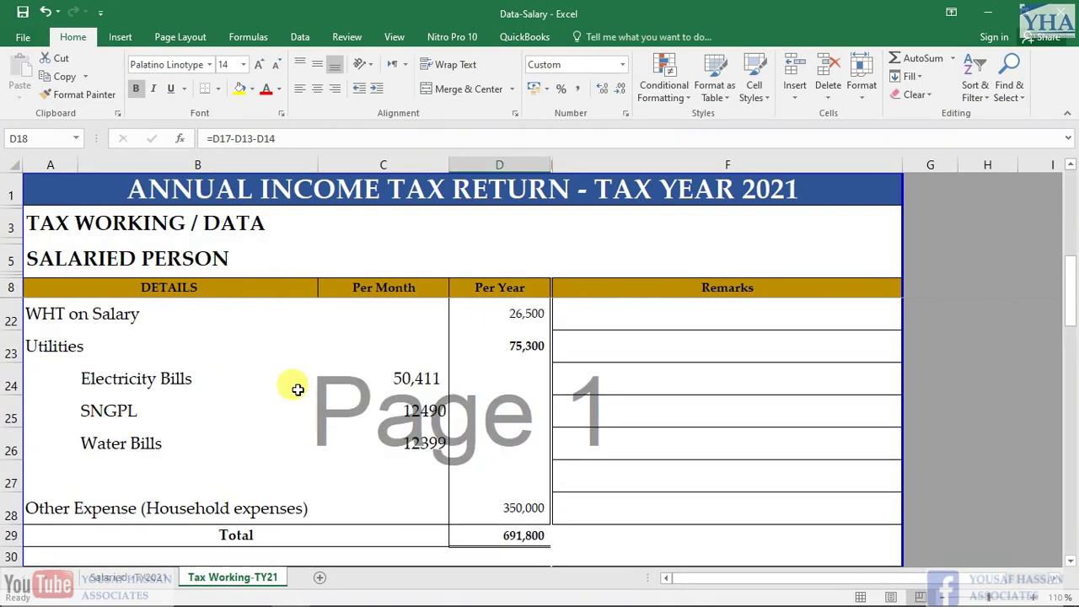
scroll(297, 388, "up", 2)
left_click(515, 470)
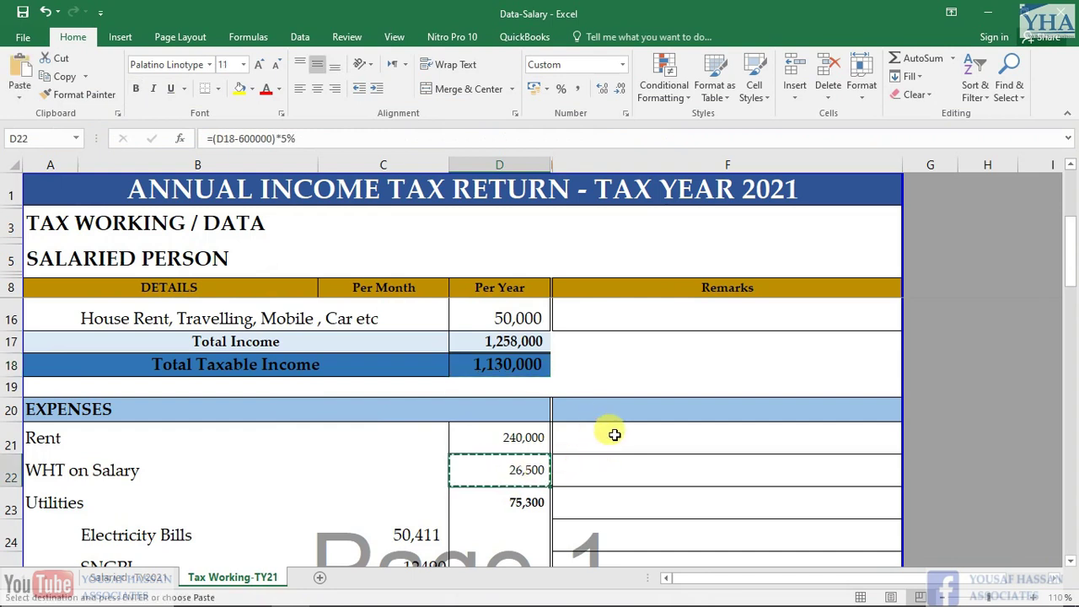
key("alt+Tab")
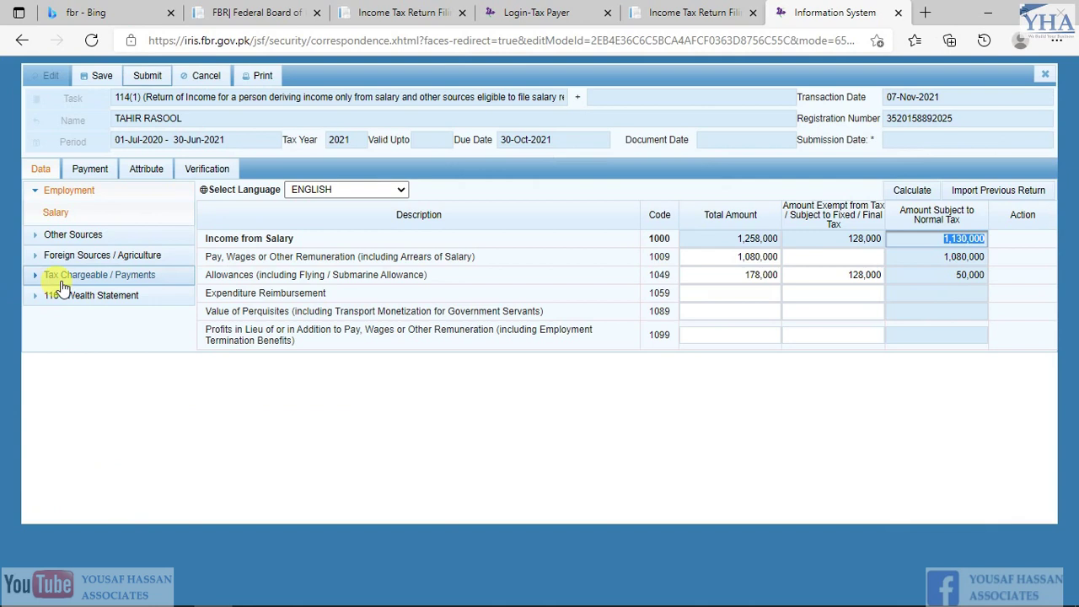
Enter 26,500 tax deducted on Salary u/s 149 under Adjustable Tax and recalculate the totals
left_click(104, 280)
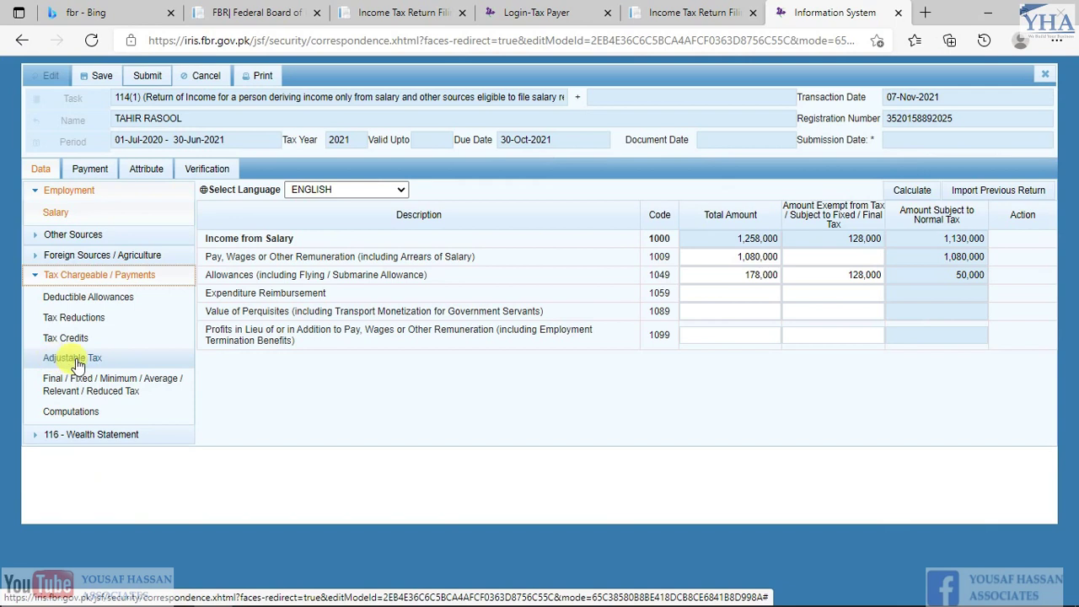
left_click(76, 360)
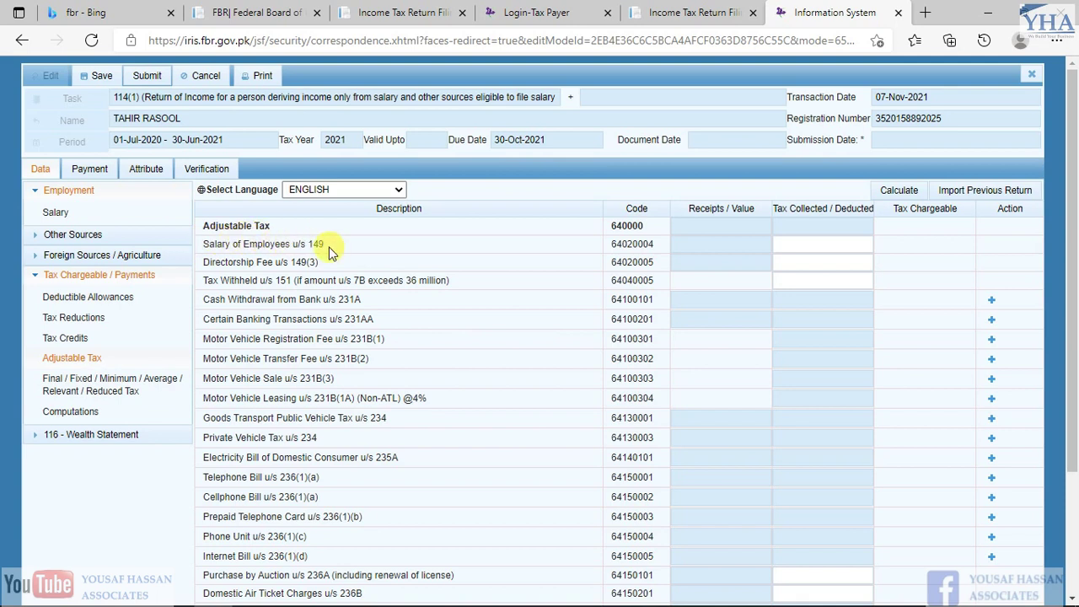
left_click(790, 245)
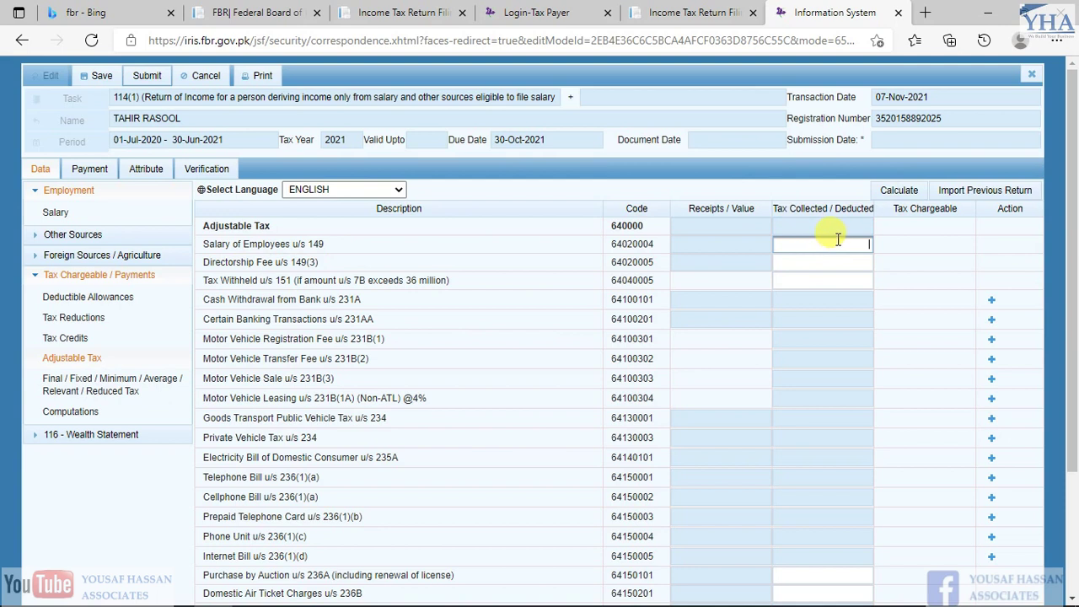
left_click(898, 190)
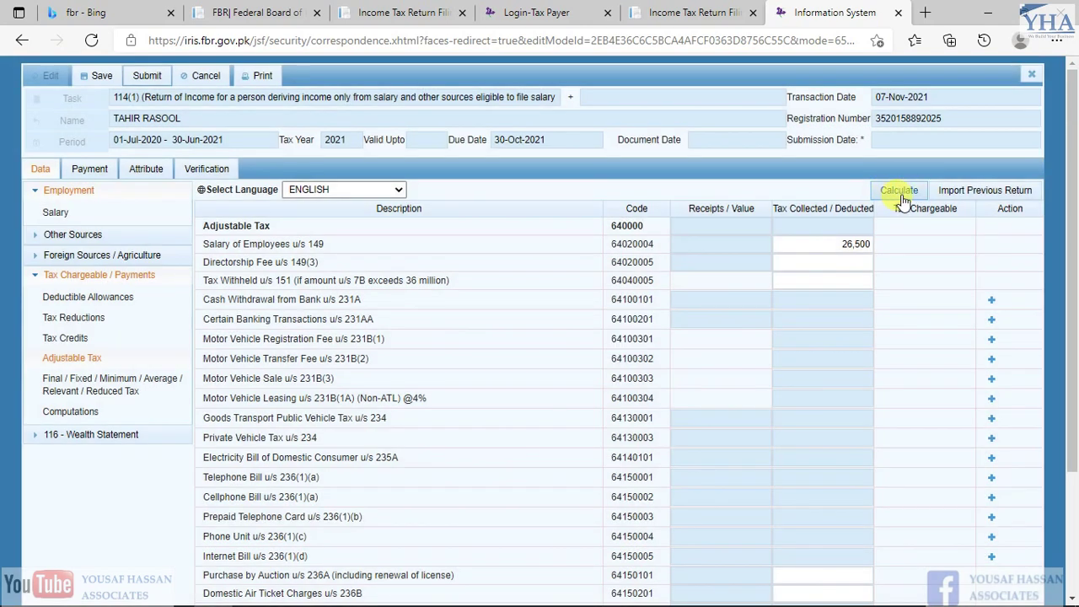
left_click(901, 194)
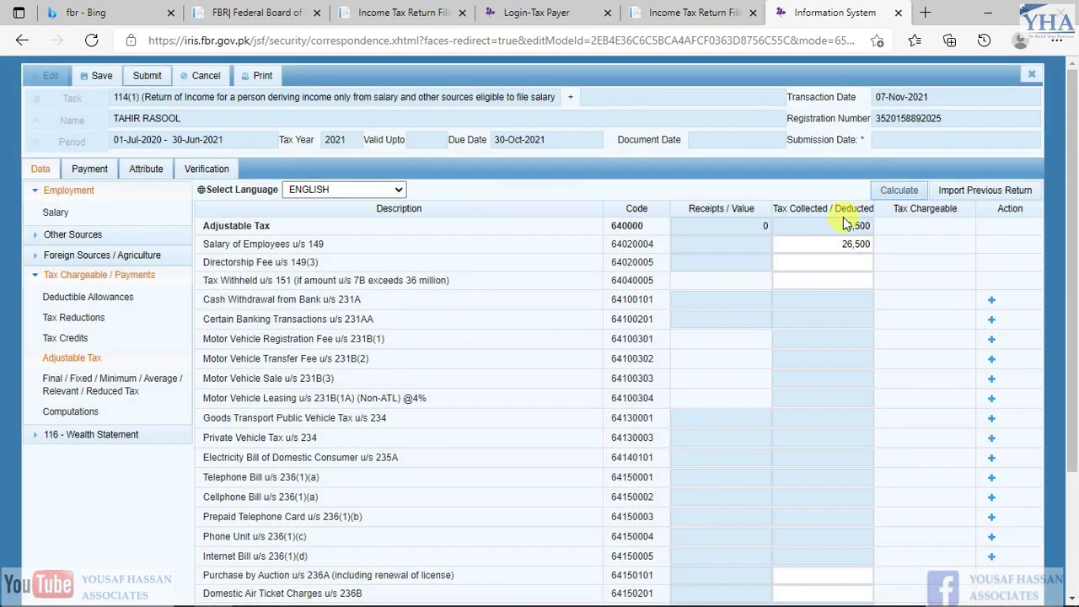
left_click_drag(841, 224, 906, 220)
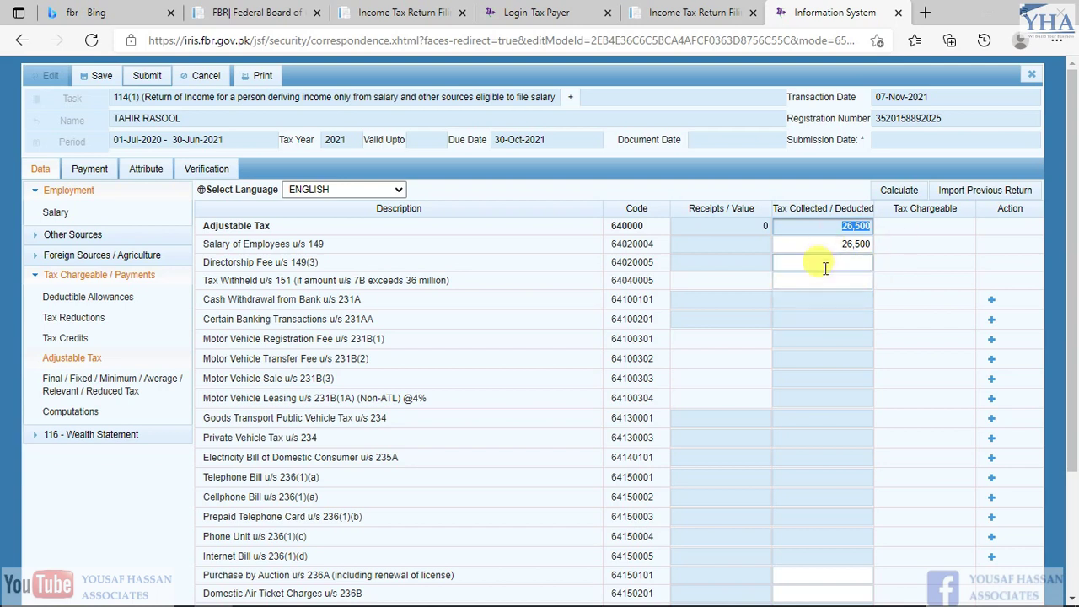
double_click(868, 244)
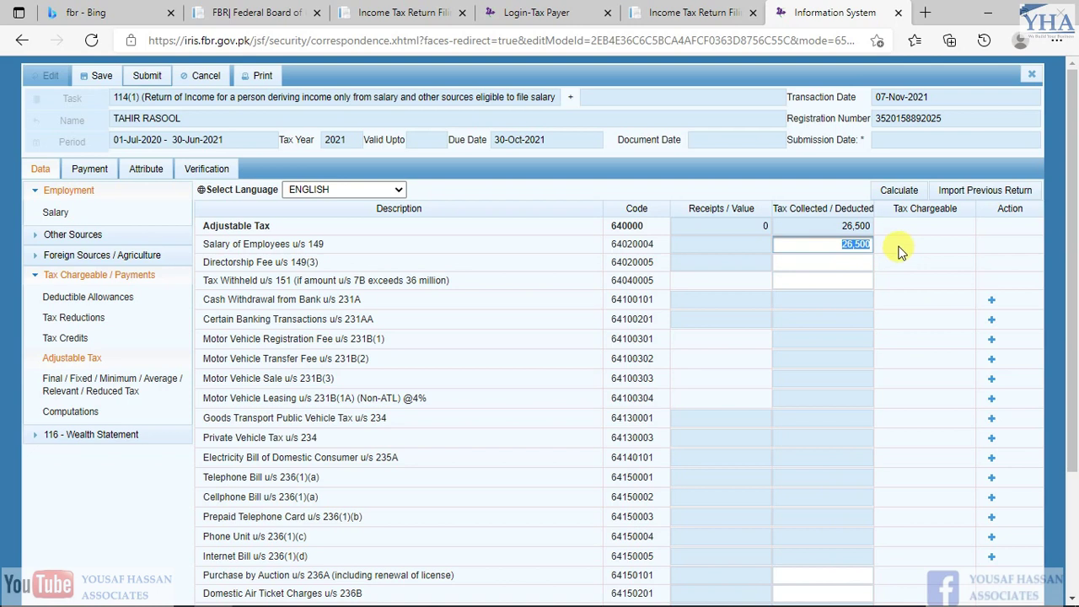
left_click_drag(226, 242, 270, 244)
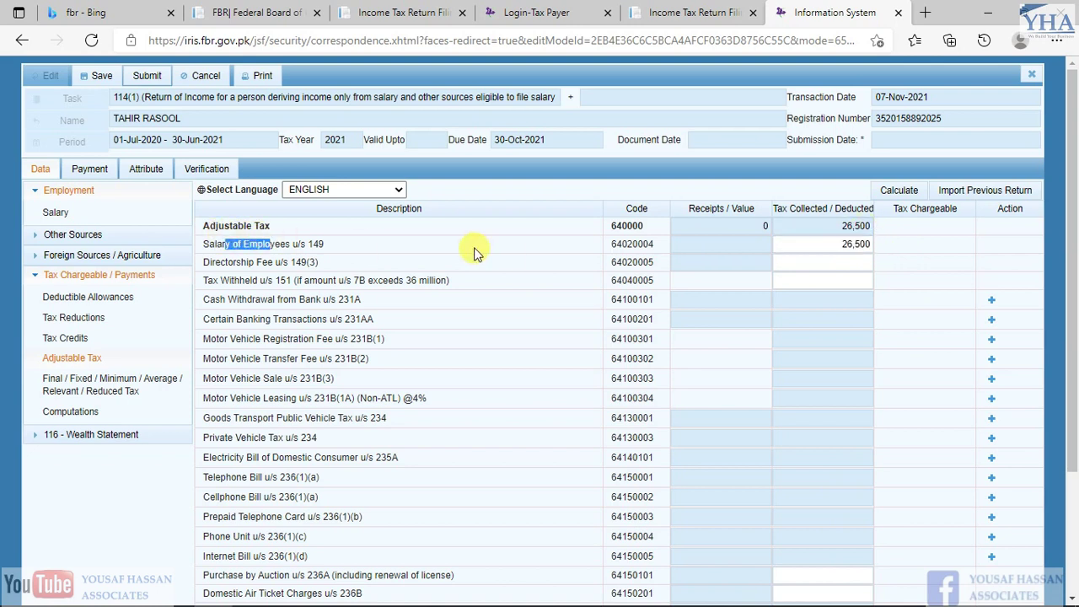
double_click(847, 244)
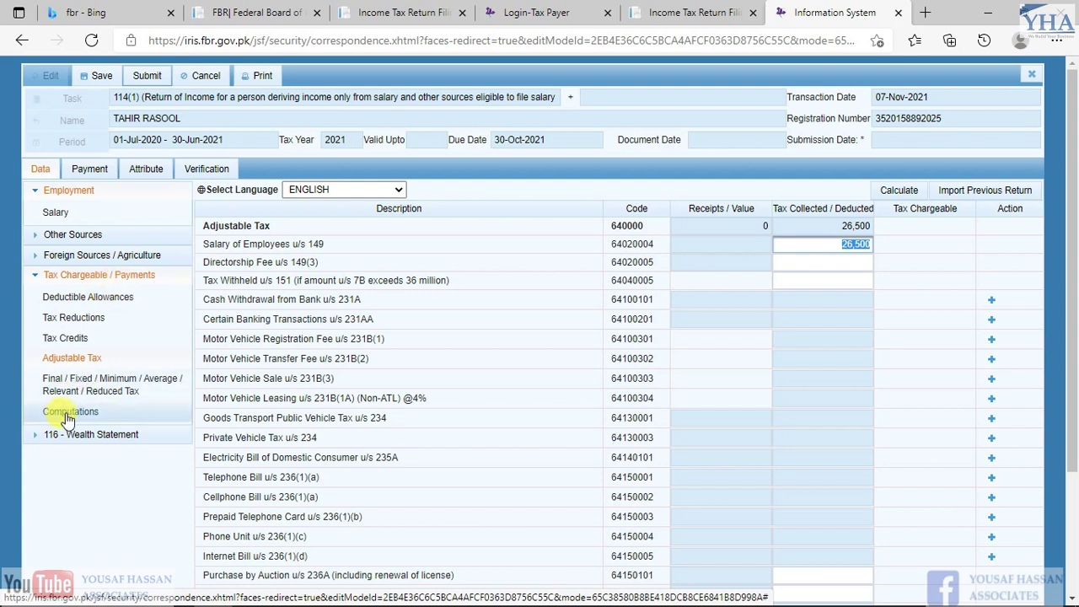
Review Computations, confirming 26,500 Withholding Income Tax and the Admitted Income Tax row
left_click(67, 415)
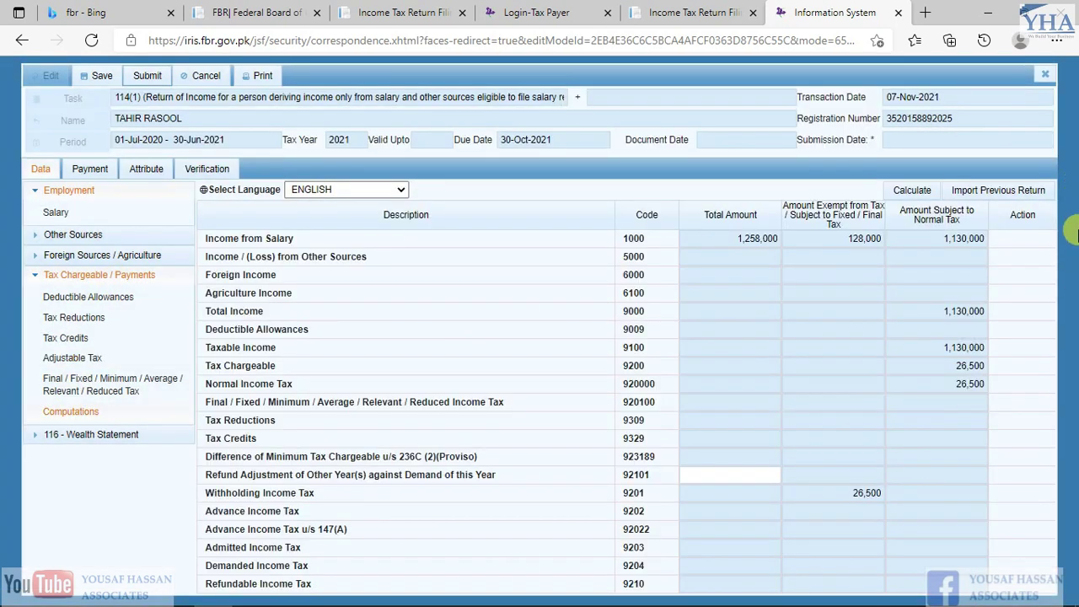
left_click(824, 492)
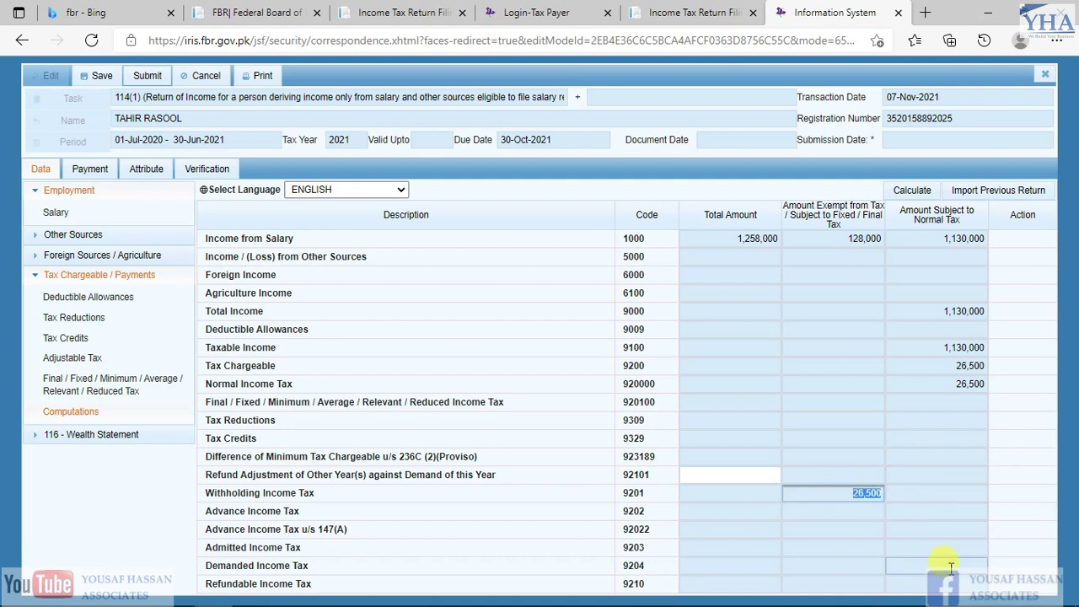
left_click_drag(205, 547, 794, 549)
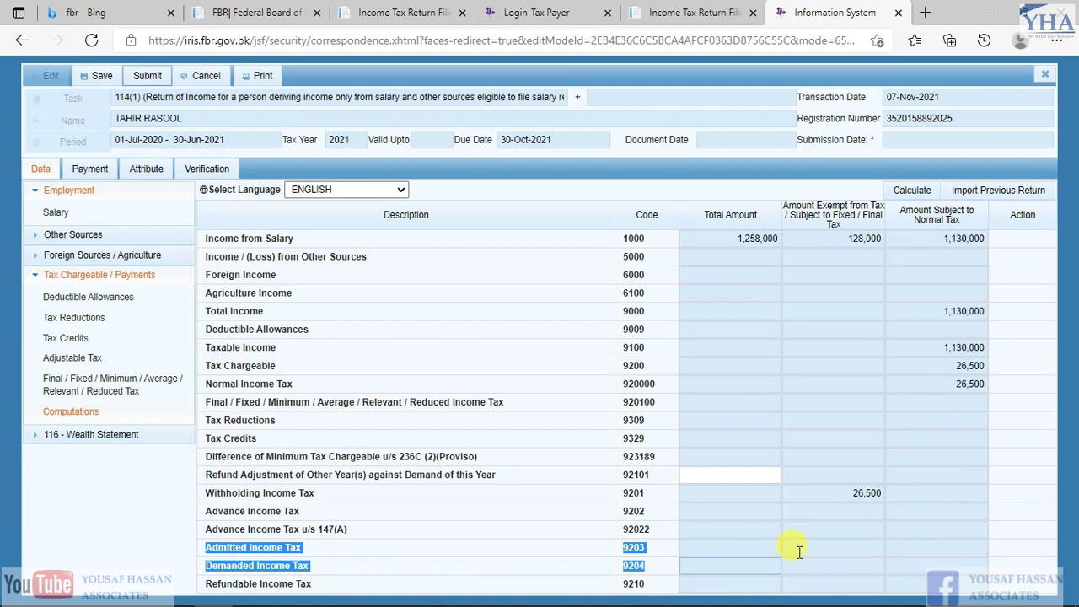
left_click(966, 550)
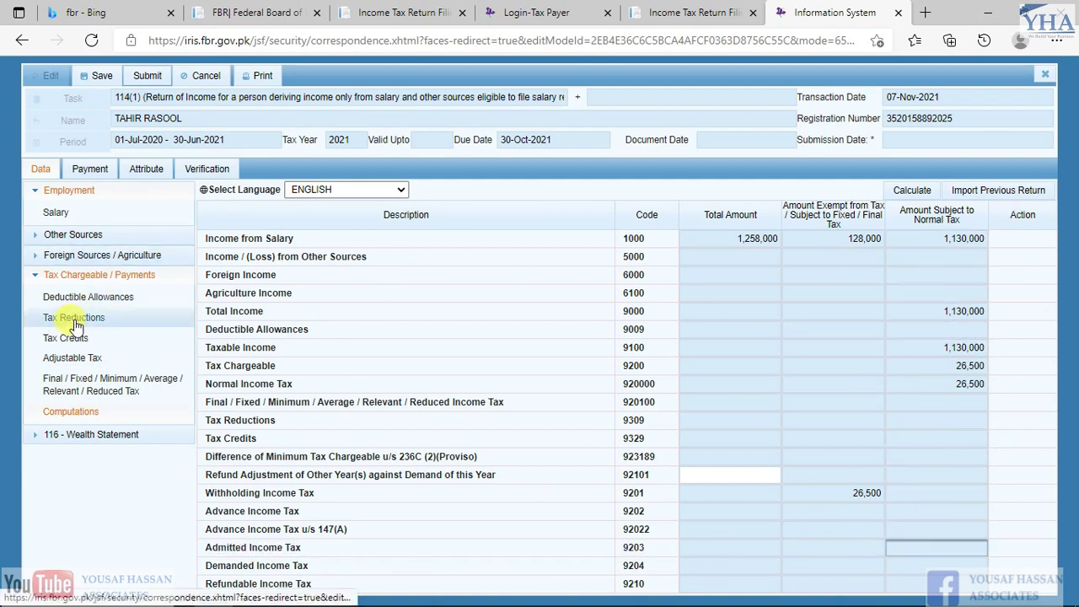
key("alt+Tab")
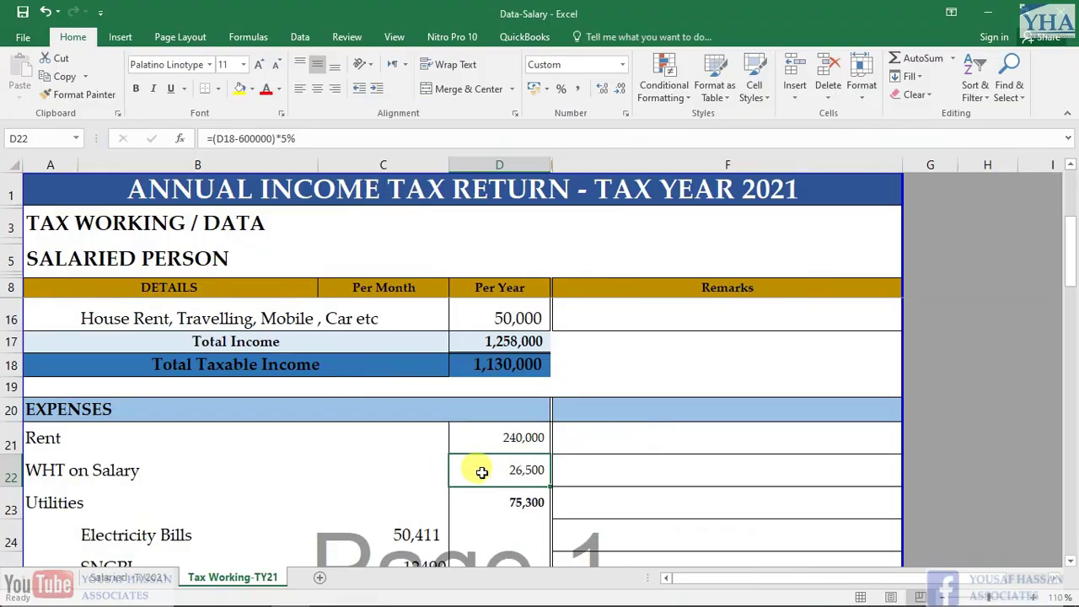
key("alt+Tab")
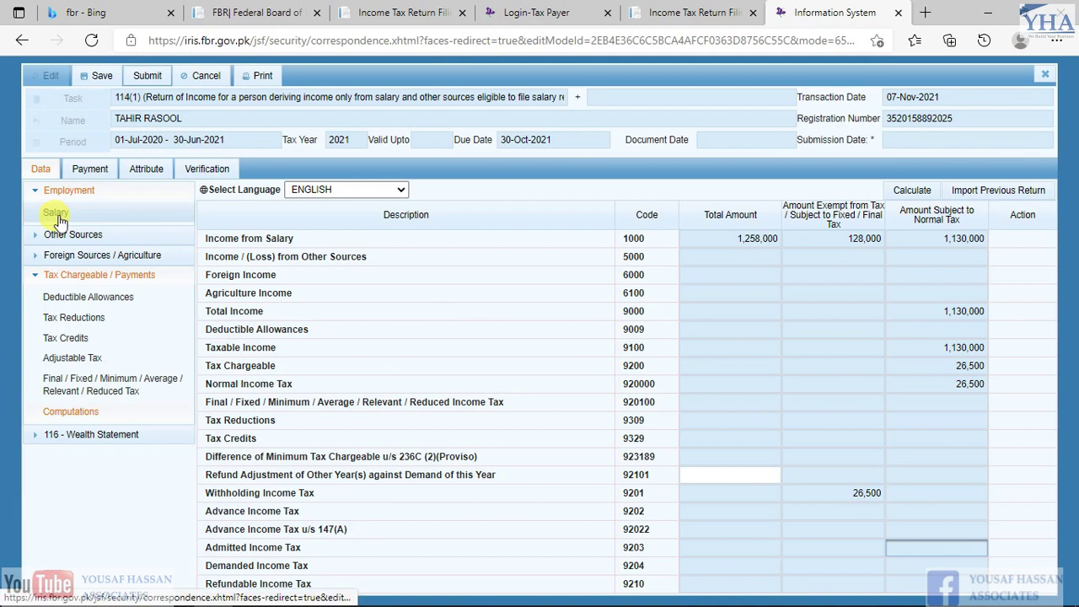
Recalculate Adjustable Tax and recheck the 26,500 admitted income tax in Computations
left_click(74, 358)
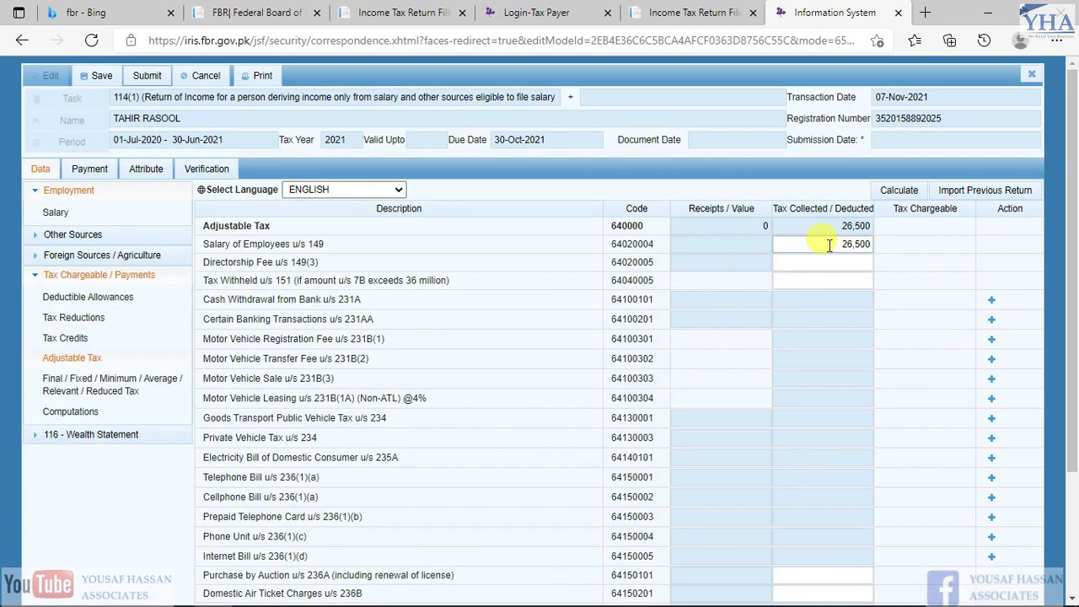
left_click(828, 244)
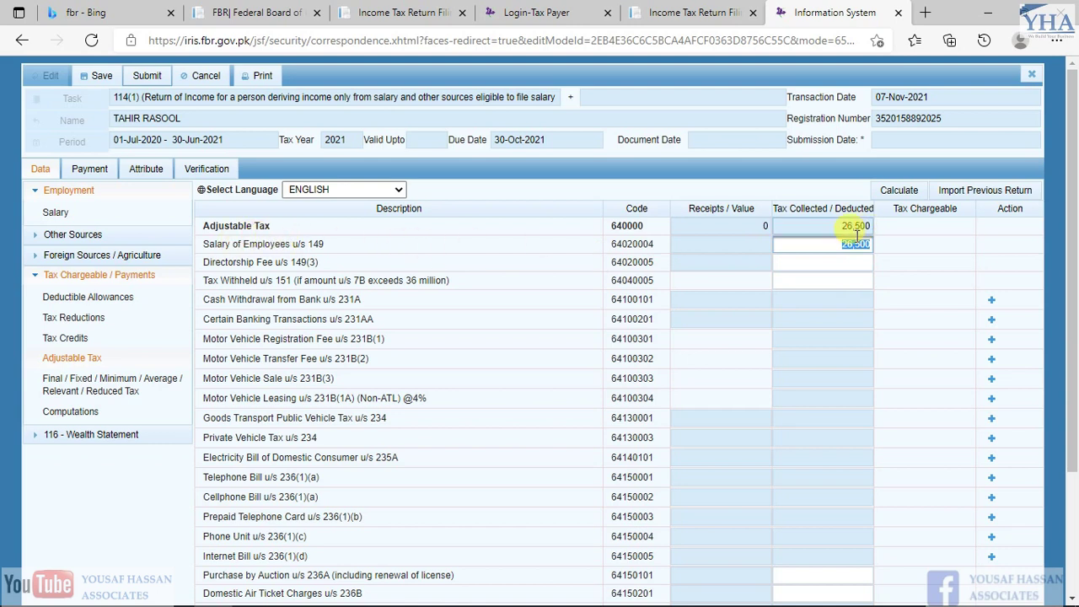
left_click(889, 194)
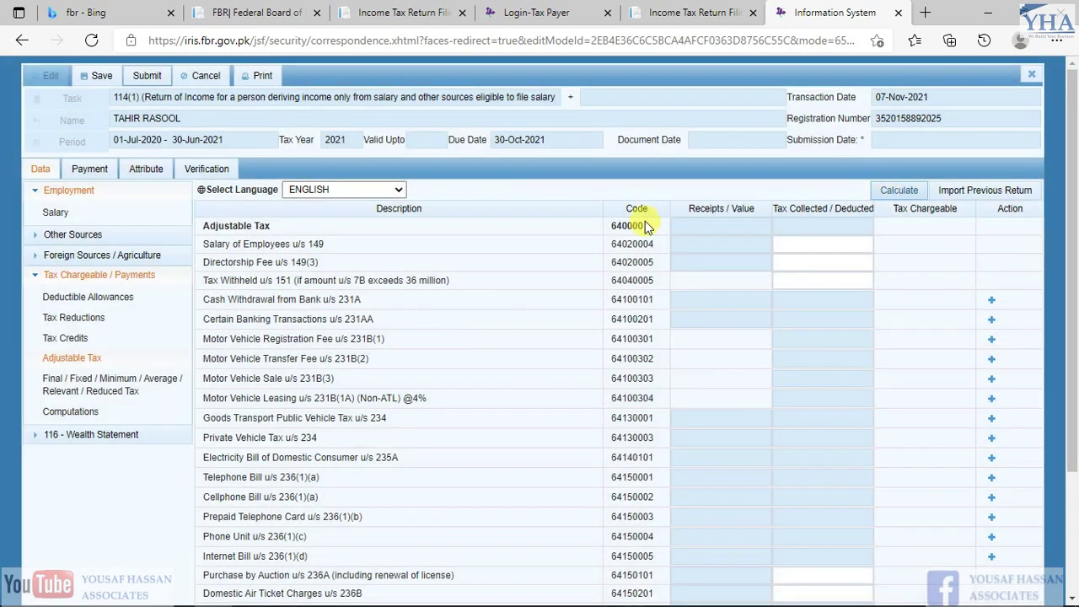
left_click(76, 412)
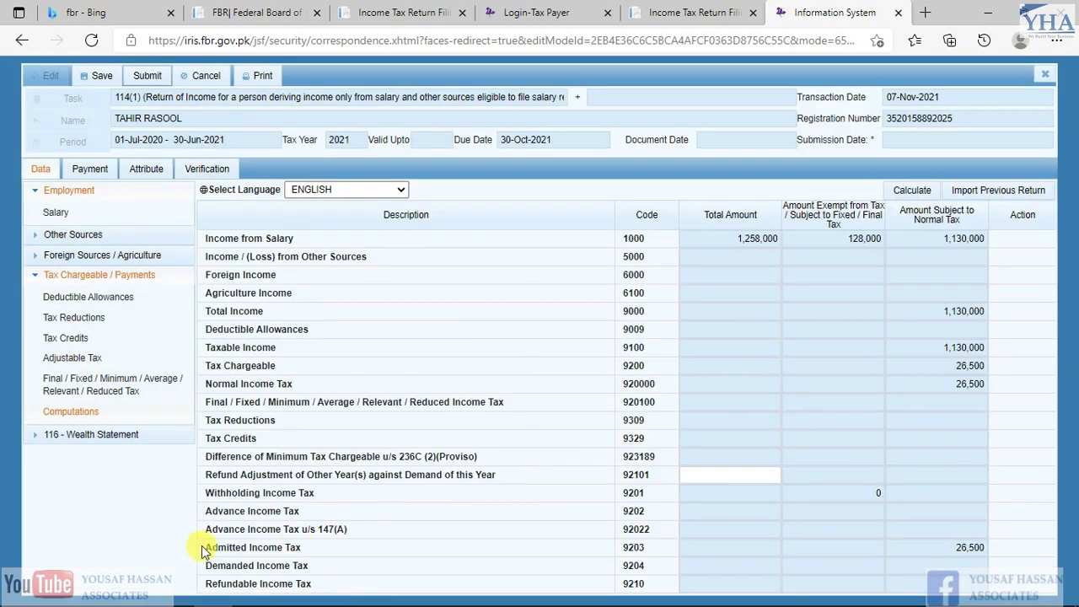
left_click_drag(206, 547, 329, 549)
left_click_drag(949, 547, 981, 542)
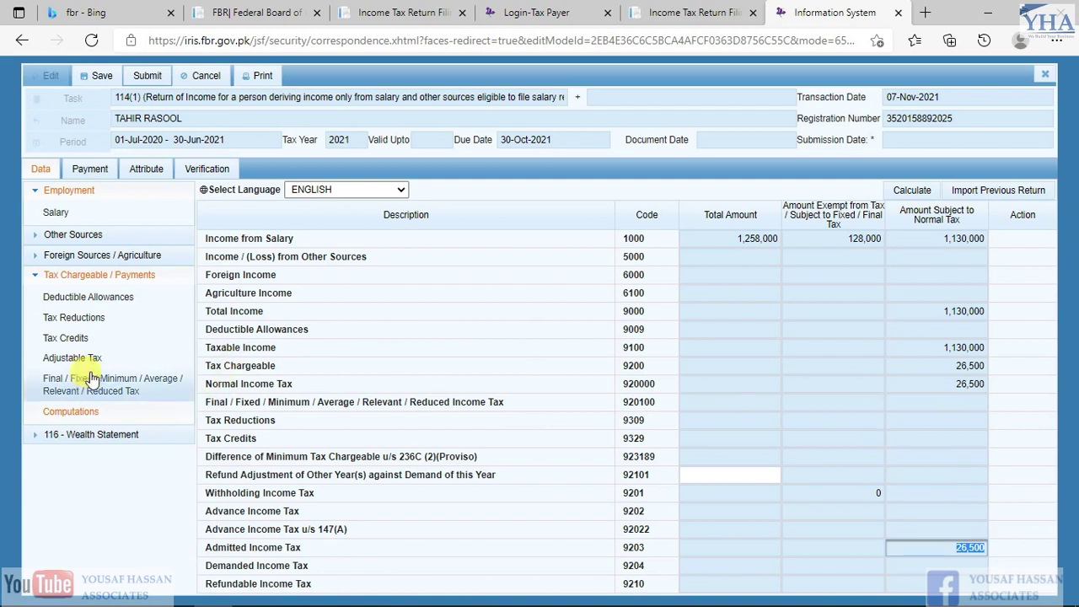
Retype 26500 in the Salary u/s 149 cell of Adjustable Tax and recalculate
left_click(67, 359)
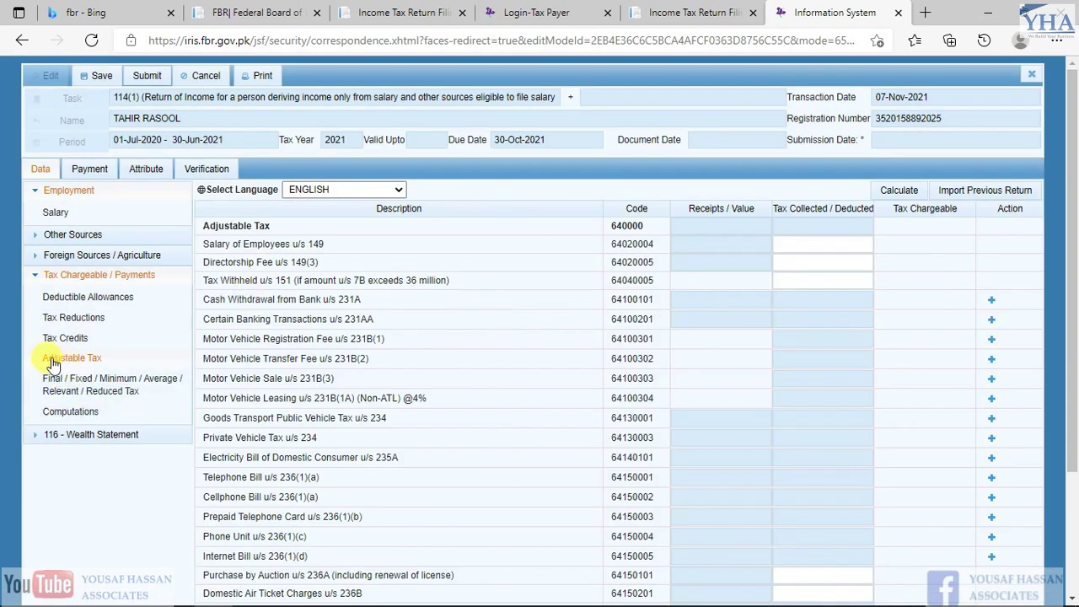
left_click(803, 261)
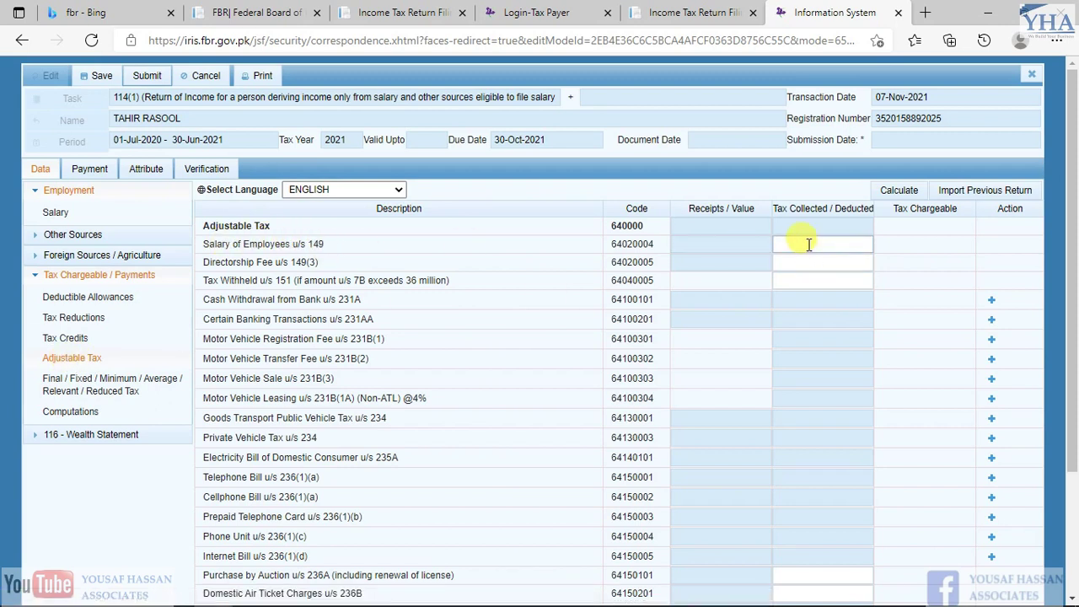
left_click(809, 242)
type("26500")
left_click(898, 189)
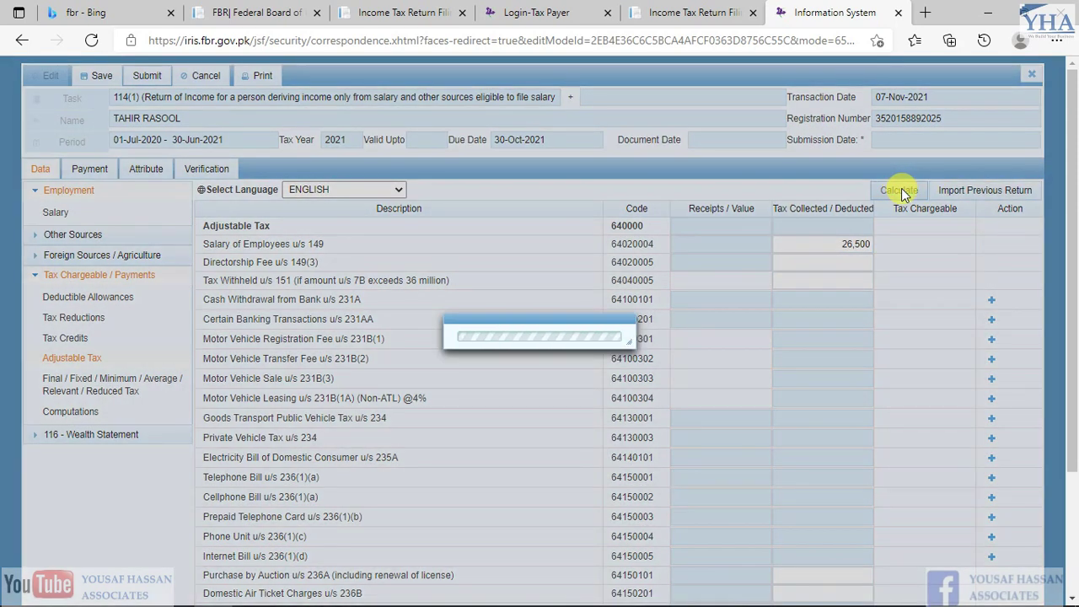
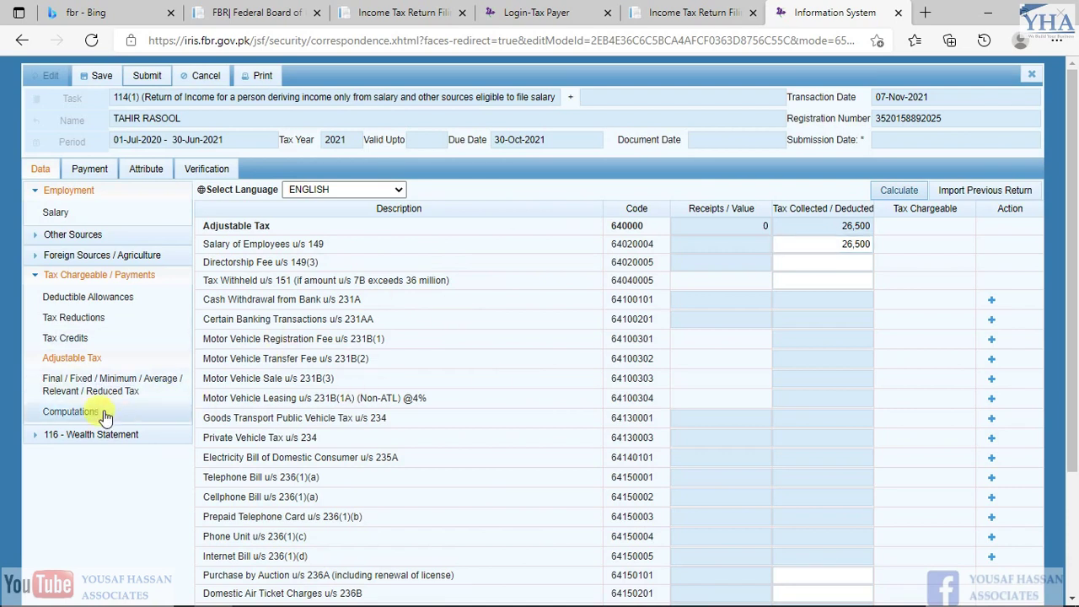
Open Computations and review the expenses, assets and liabilities sections of the Excel tax working
left_click(70, 416)
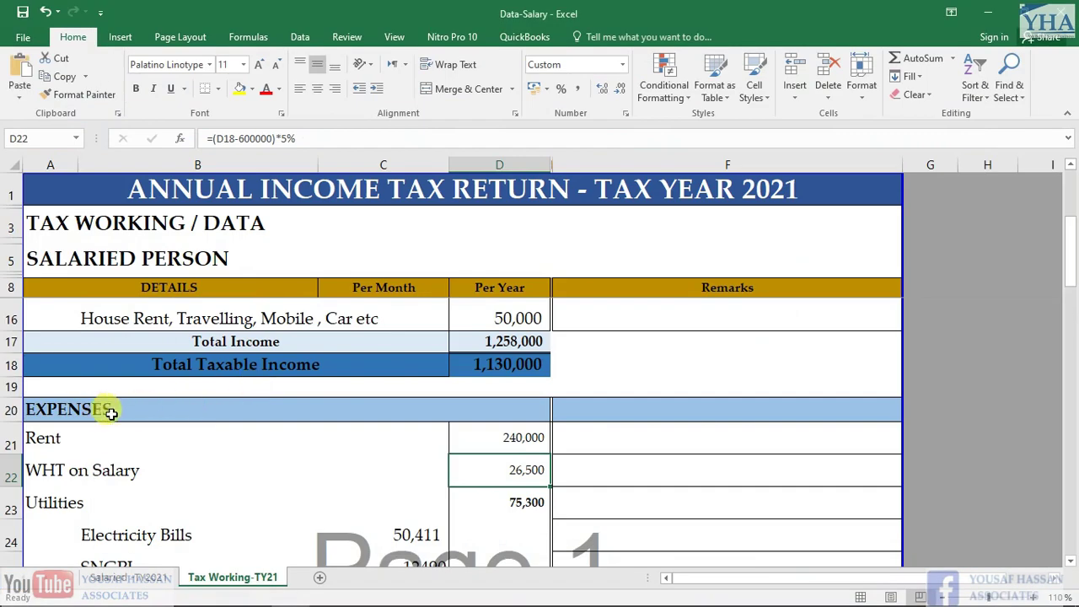
left_click(97, 409)
scroll(97, 409, "down", 1)
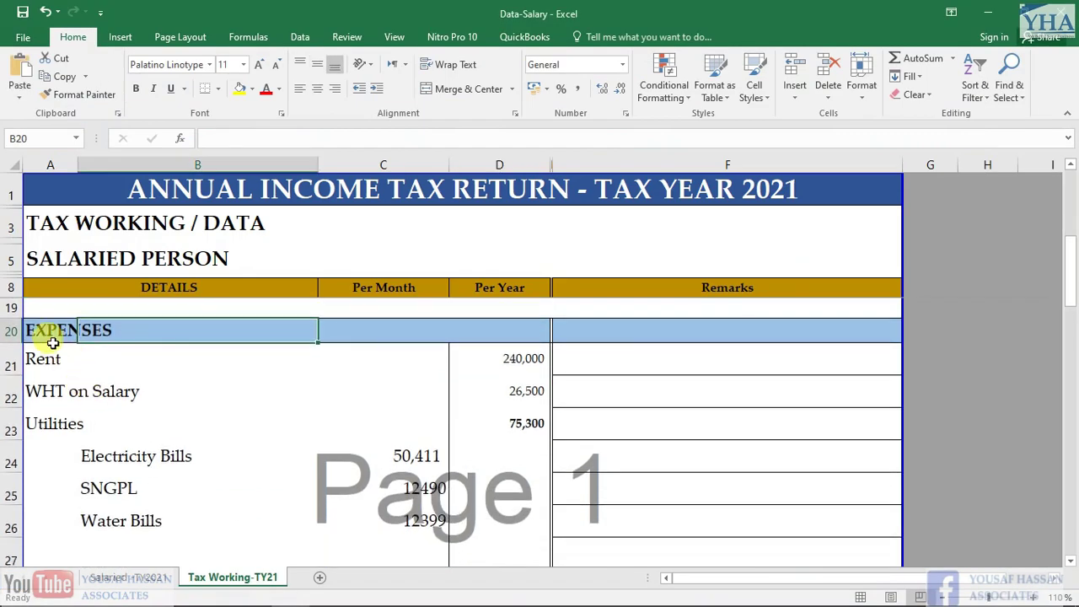
scroll(51, 335, "down", 3)
left_click(42, 381)
scroll(85, 379, "down", 3)
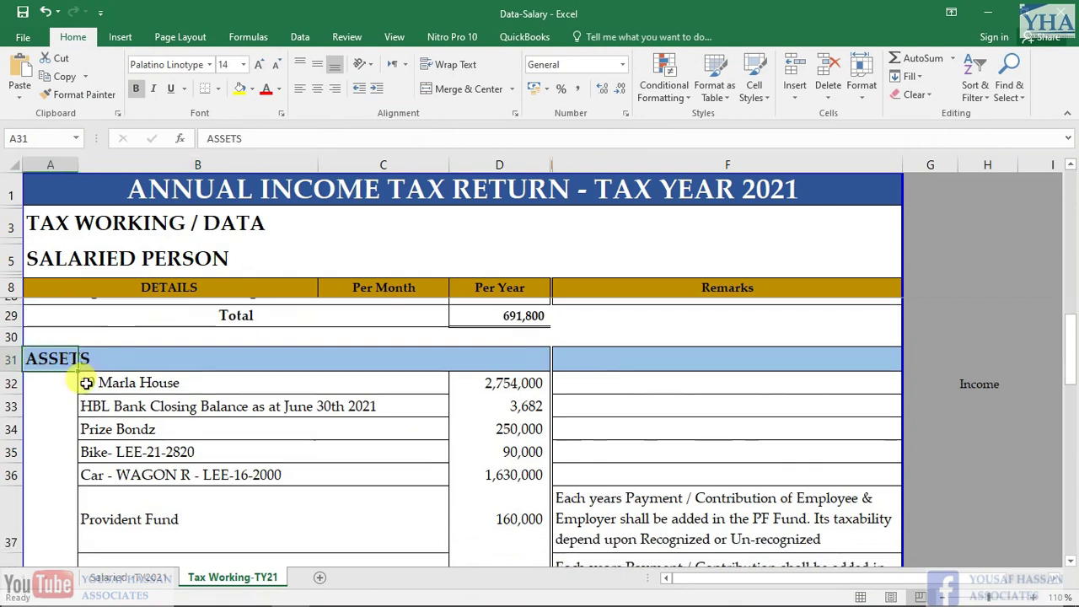
left_click(50, 493)
key("alt+Tab")
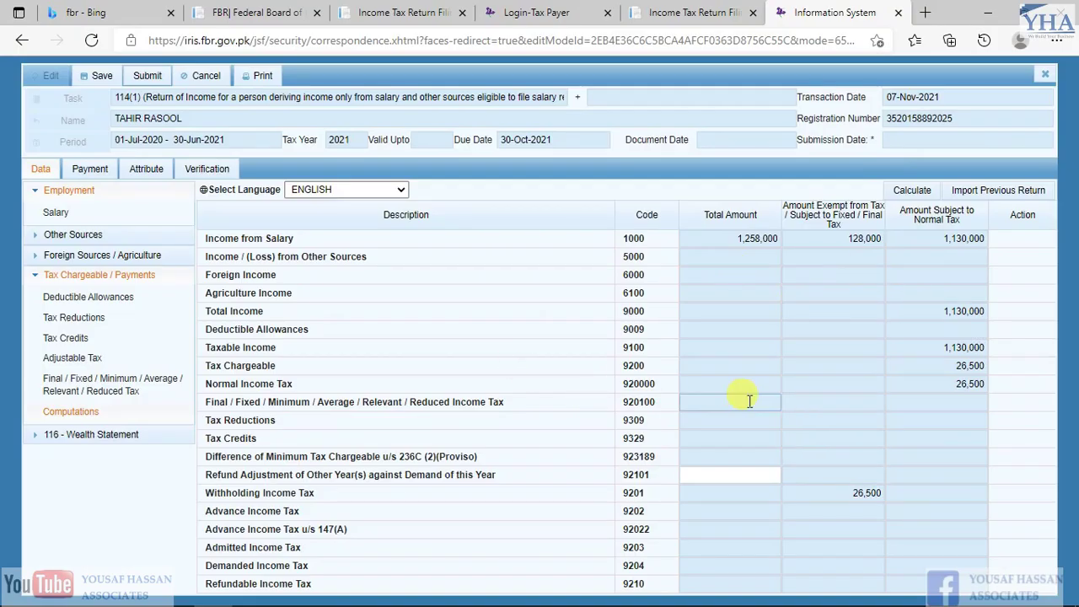
Expand 116 - Wealth Statement and compare the 1,130,000 normal-tax and 128,000 exempt salary amounts
left_click(80, 438)
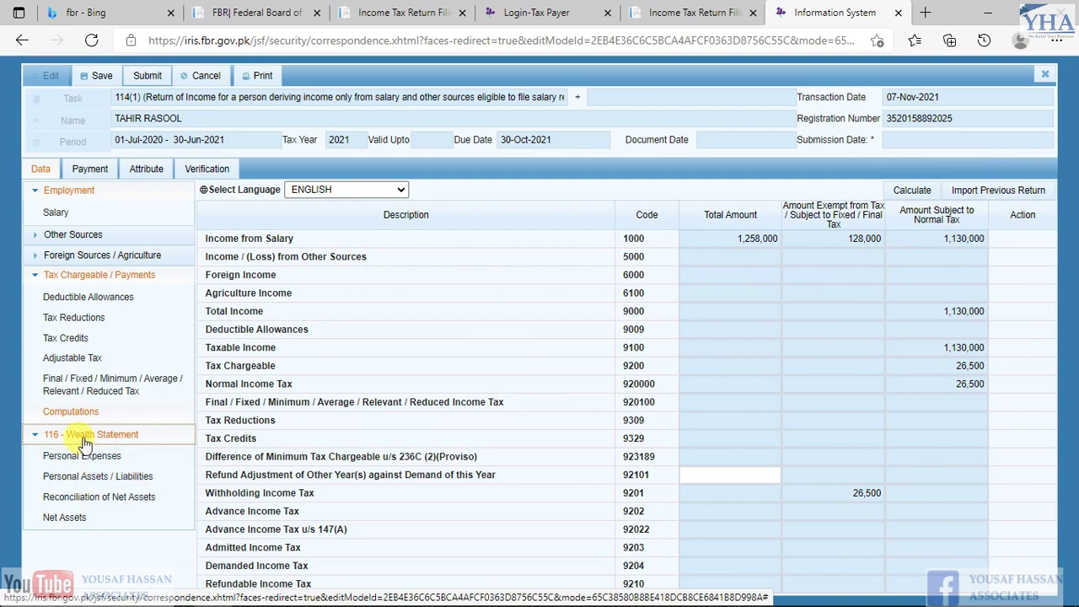
left_click_drag(946, 238, 995, 243)
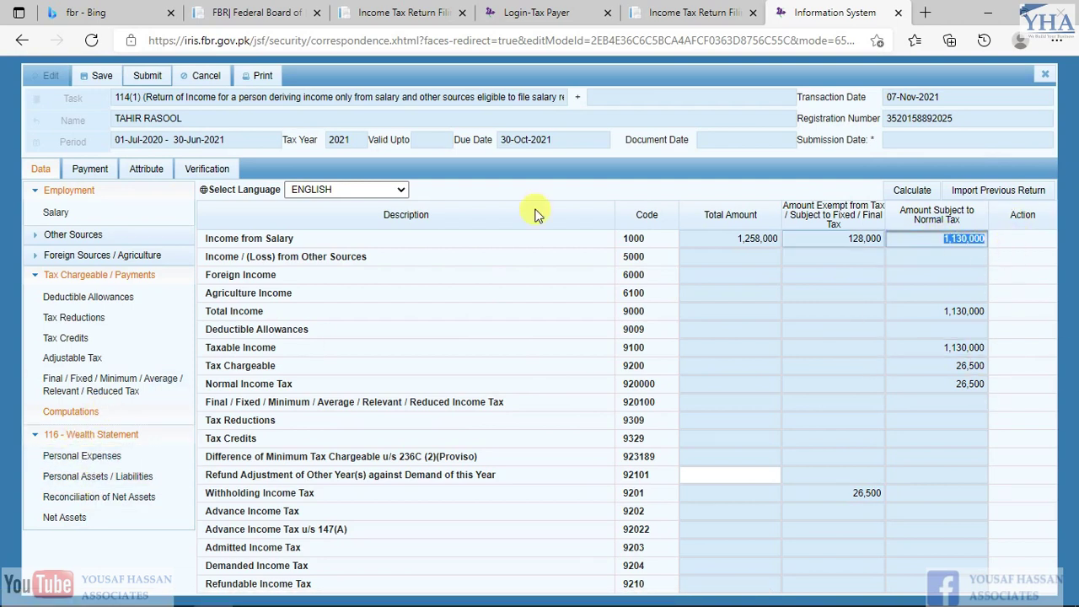
left_click_drag(960, 312, 999, 300)
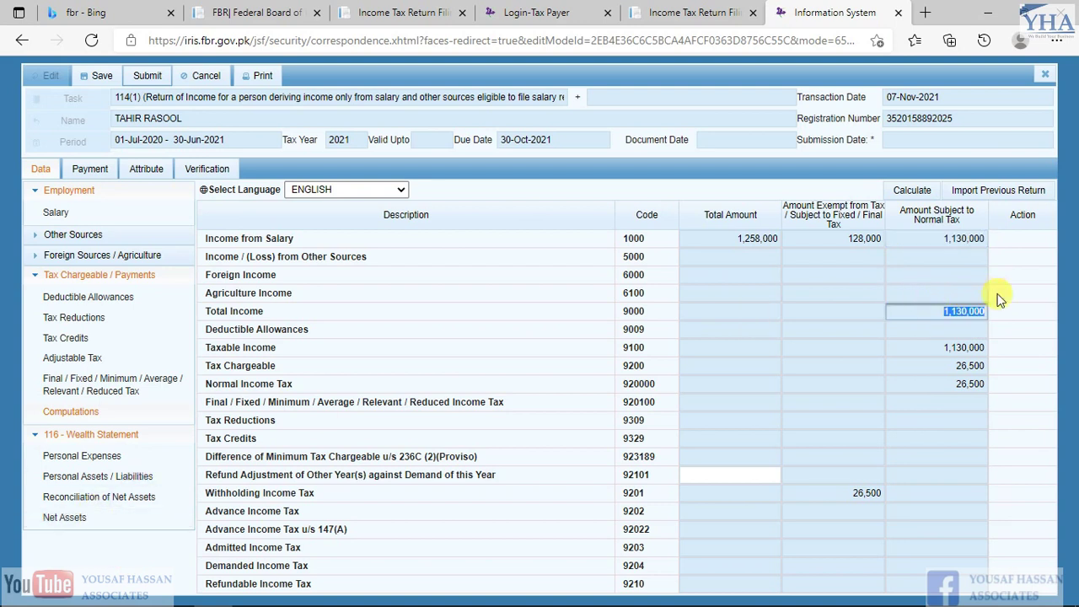
left_click(943, 238)
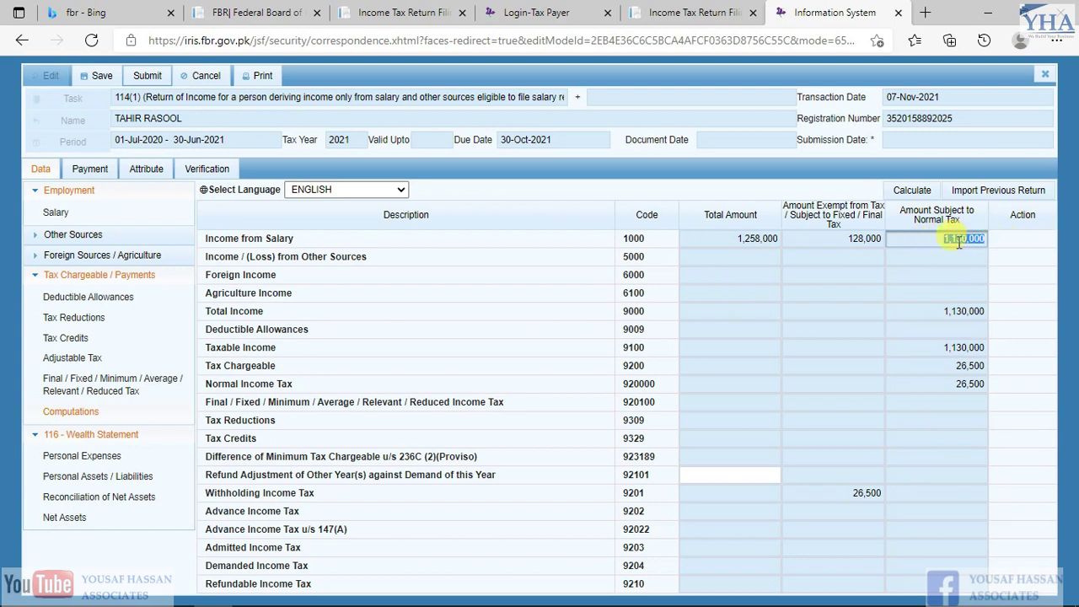
left_click(825, 240)
left_click(943, 239)
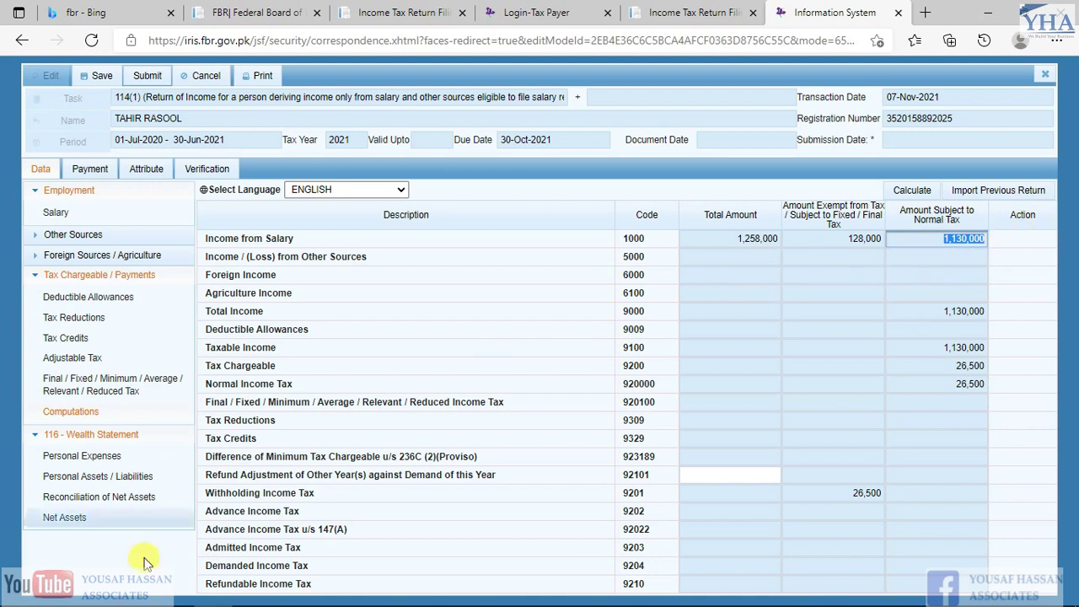
left_click(963, 257)
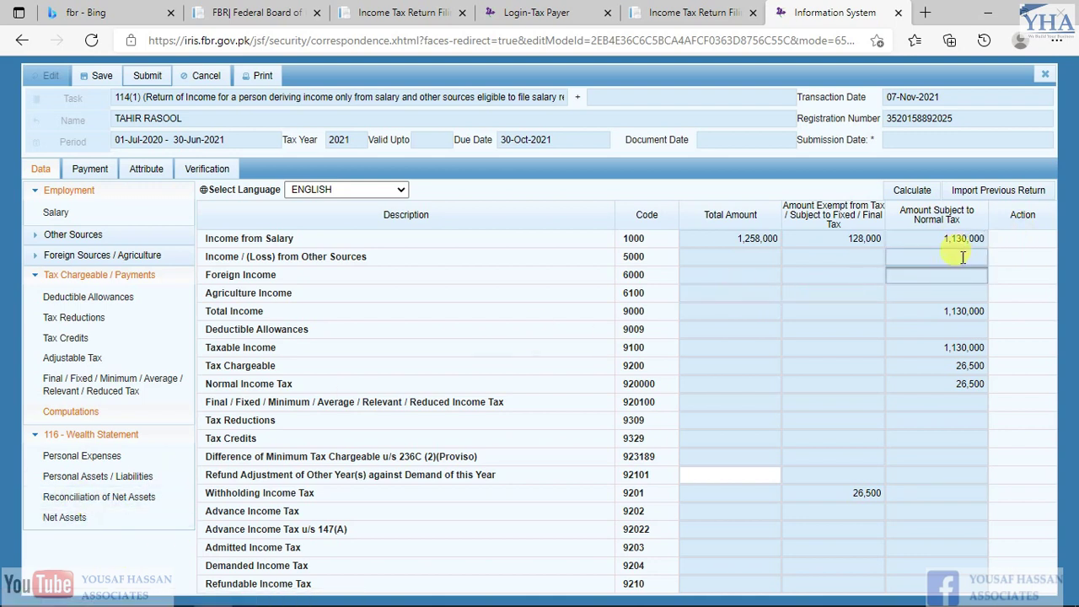
left_click(936, 240)
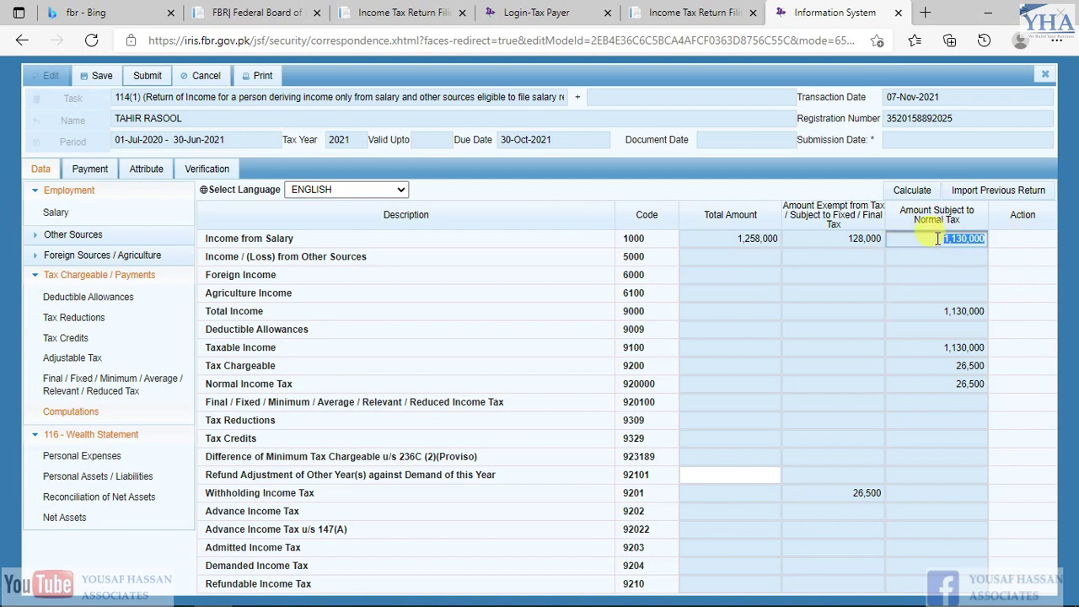
Enter 1,130,000 as income subject to normal tax (7031) and recalculate, making inflows 1,130,000
left_click(99, 503)
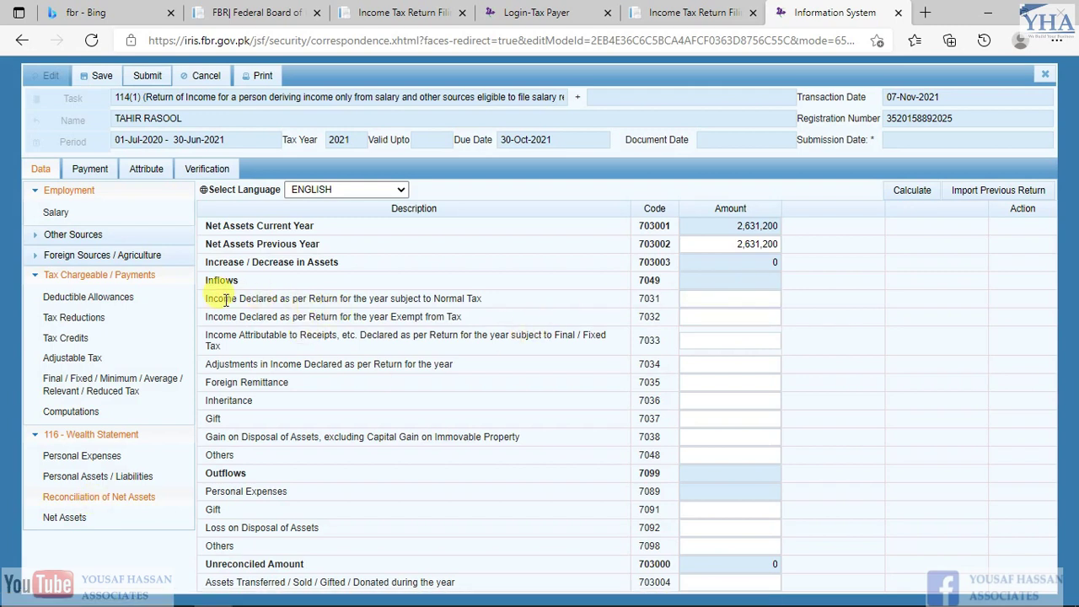
left_click_drag(208, 298, 500, 302)
left_click(753, 299)
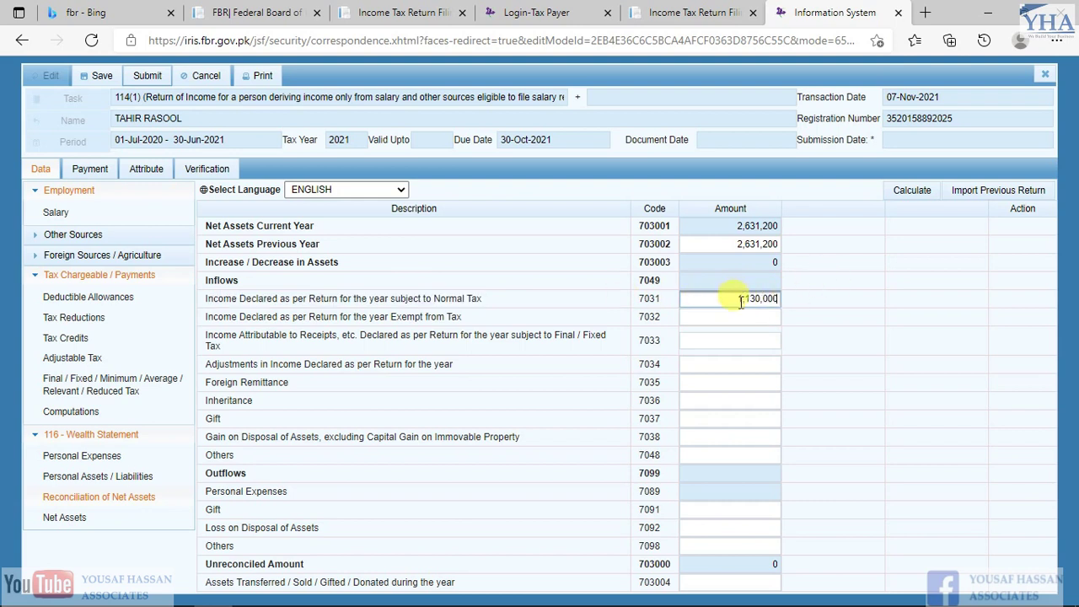
left_click(900, 197)
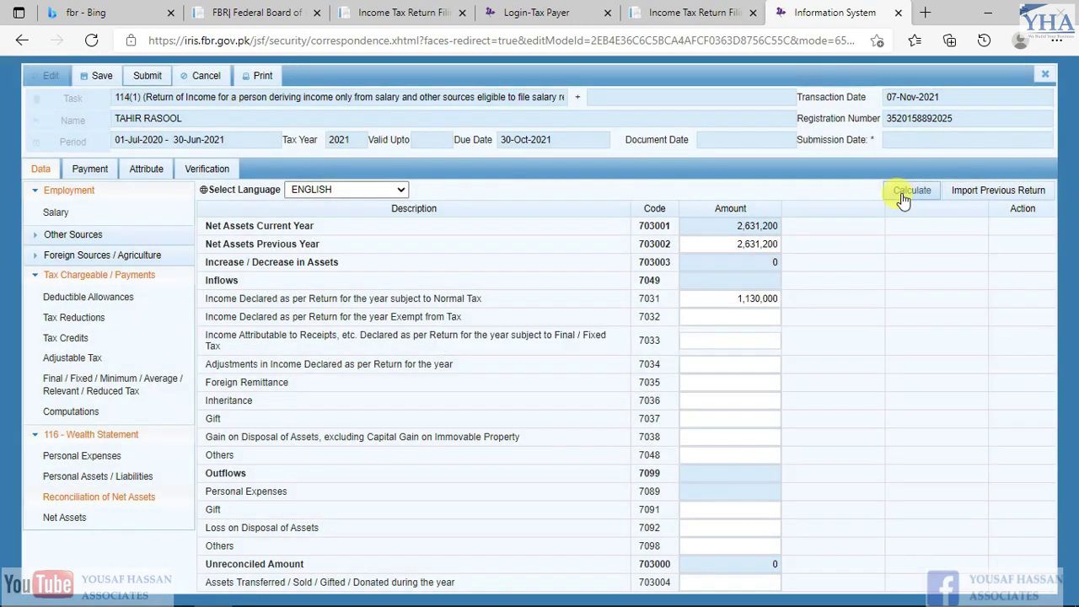
left_click(732, 279)
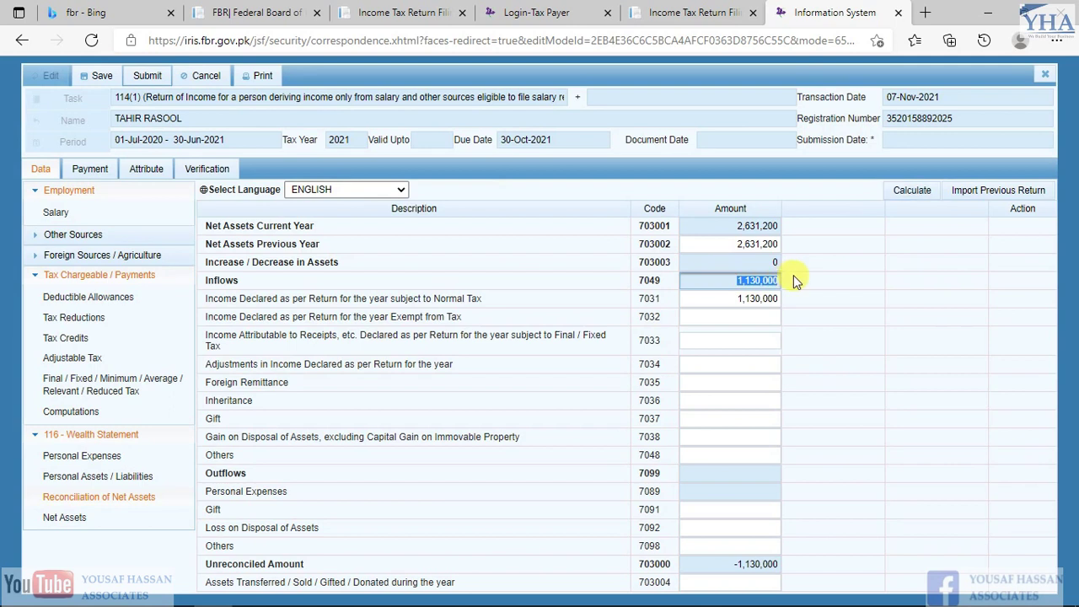
left_click_drag(749, 280, 731, 297)
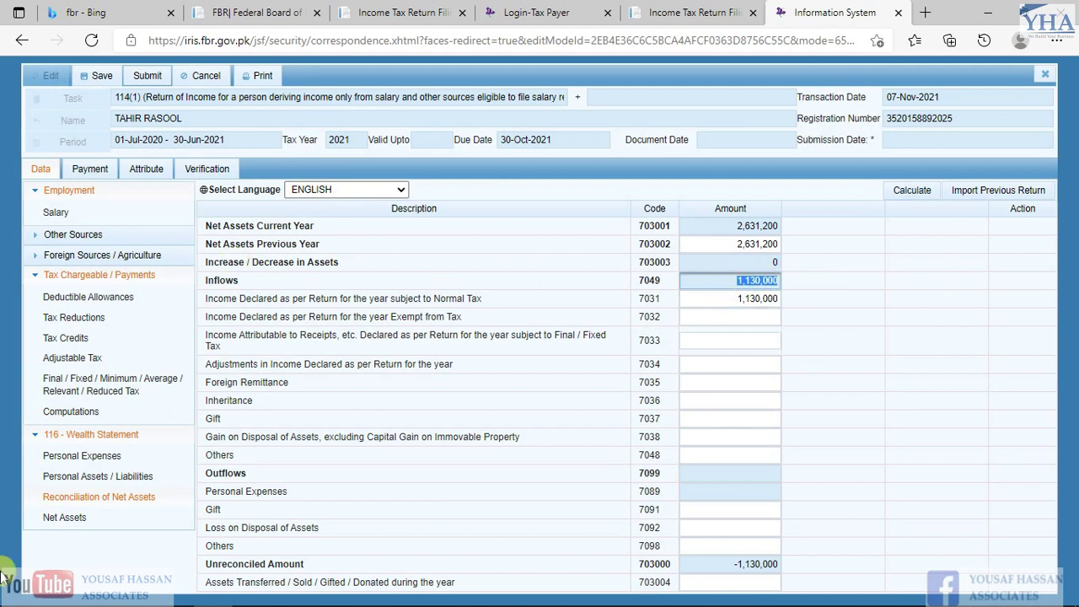
Enter the 128,000 exempt income in row 7032 and recalculate, bringing inflows to 1,258,000
left_click(84, 412)
left_click_drag(831, 244, 898, 239)
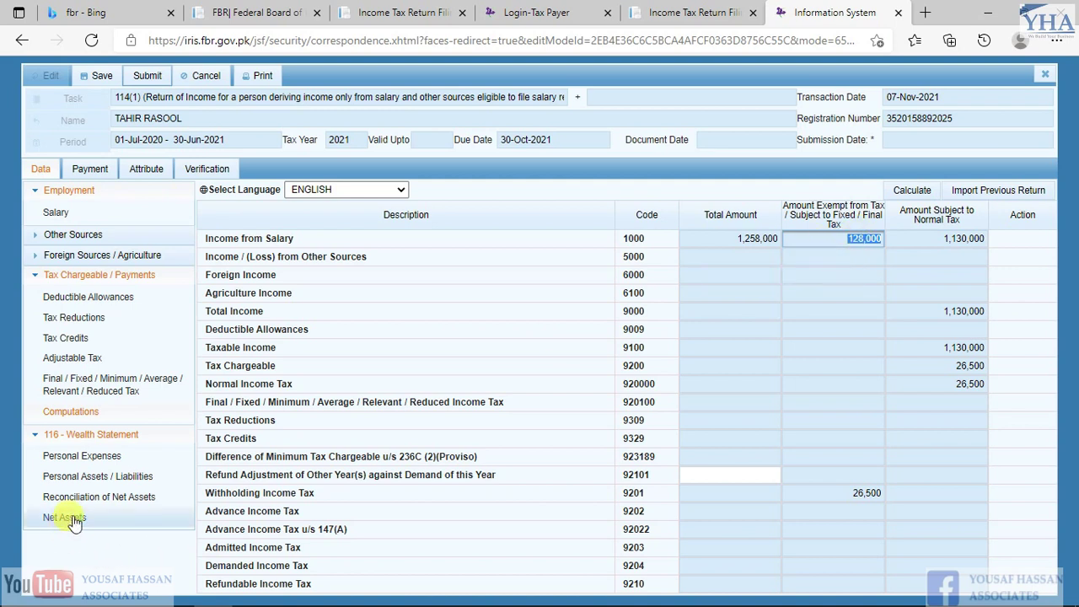
left_click(127, 498)
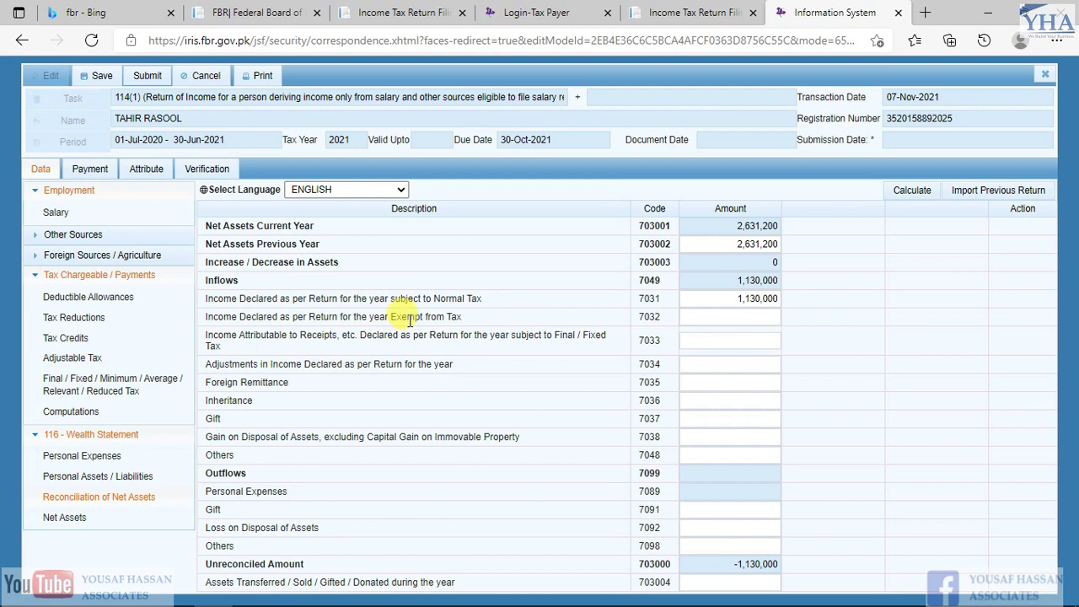
left_click_drag(206, 317, 410, 318)
left_click_drag(481, 319, 391, 318)
left_click(717, 316)
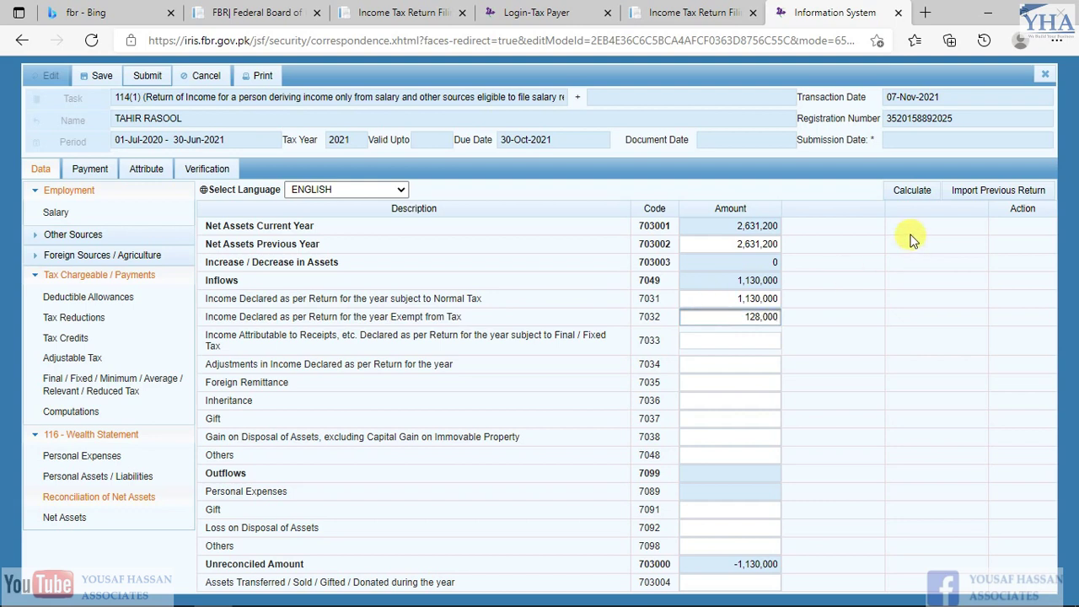
left_click(902, 194)
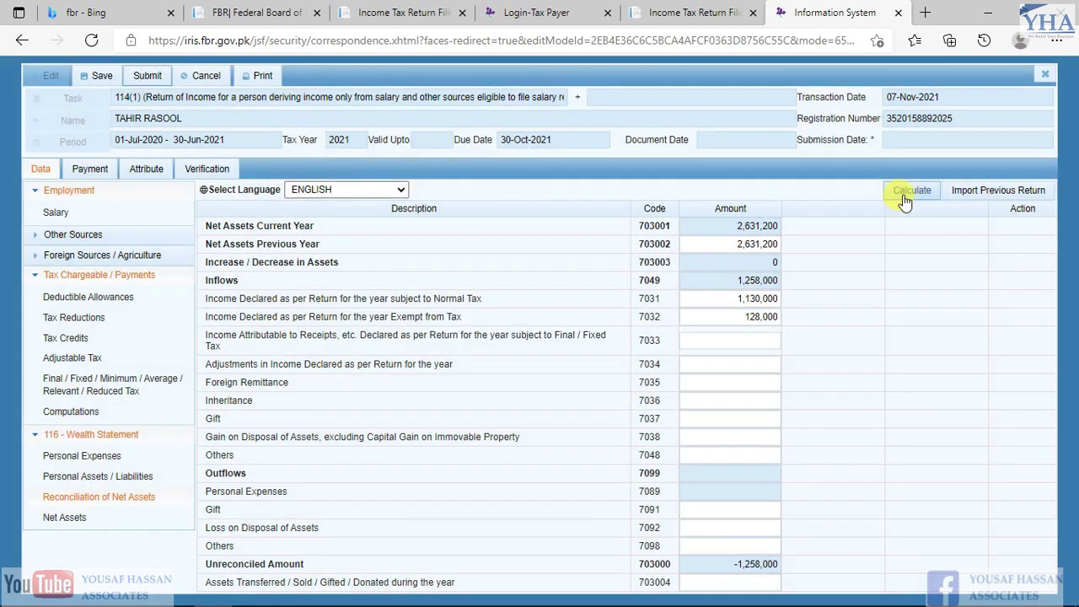
left_click(903, 195)
left_click_drag(729, 280, 784, 287)
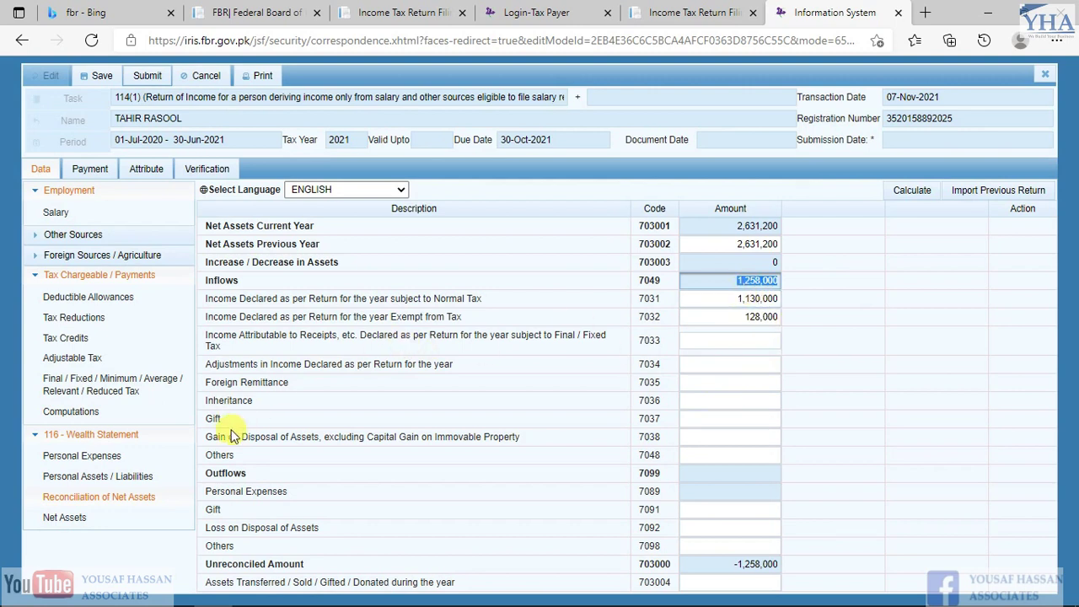
Confirm the 26,500 withholding income tax in Computations
left_click(75, 416)
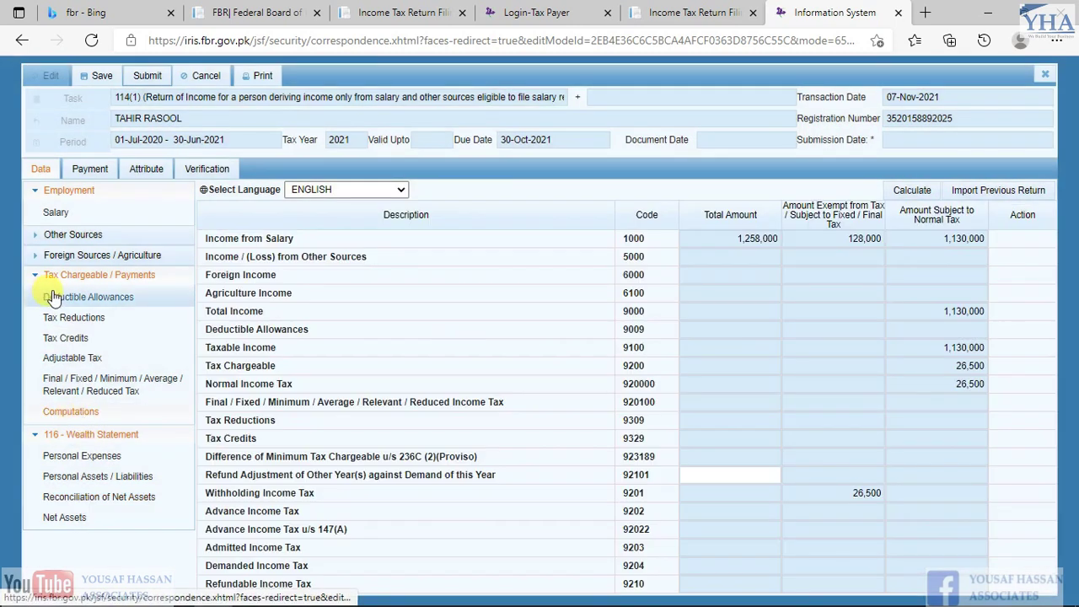
left_click(914, 474)
left_click(840, 487)
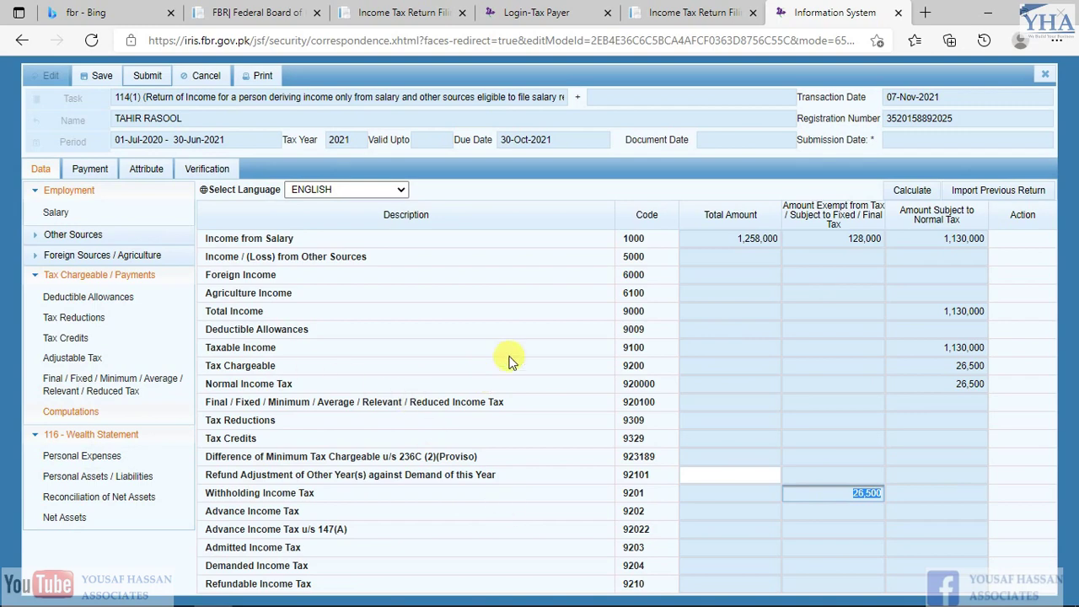
Copy the 240,000 annual rent from the Excel working's expenses
key("alt+Tab")
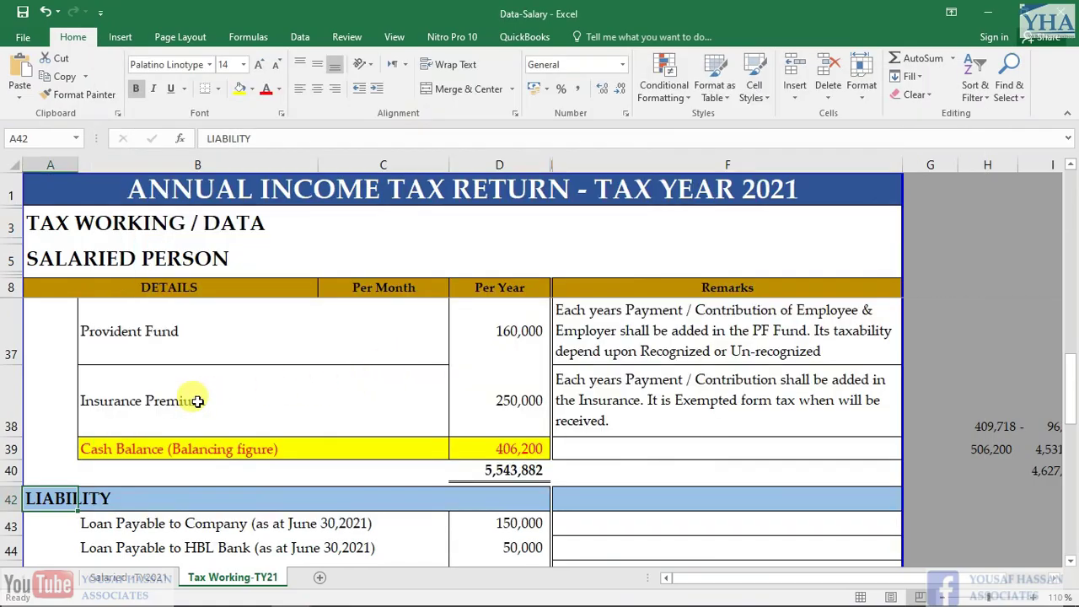
scroll(192, 400, "down", 3)
scroll(192, 400, "up", 10)
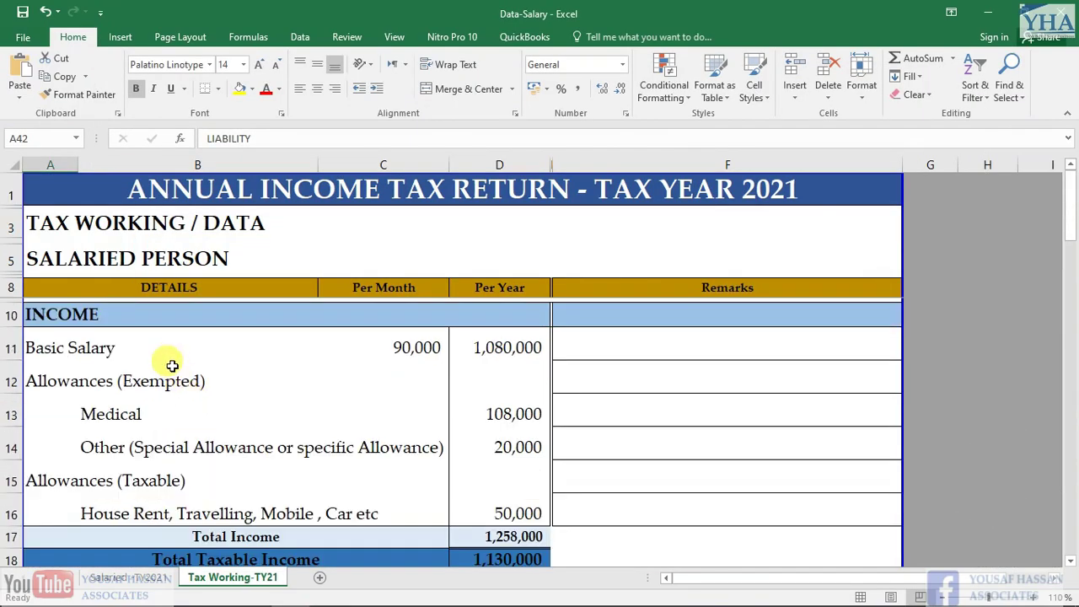
scroll(219, 358, "down", 3)
left_click(139, 382)
key("Left")
key("Right")
key("Right")
key("Right")
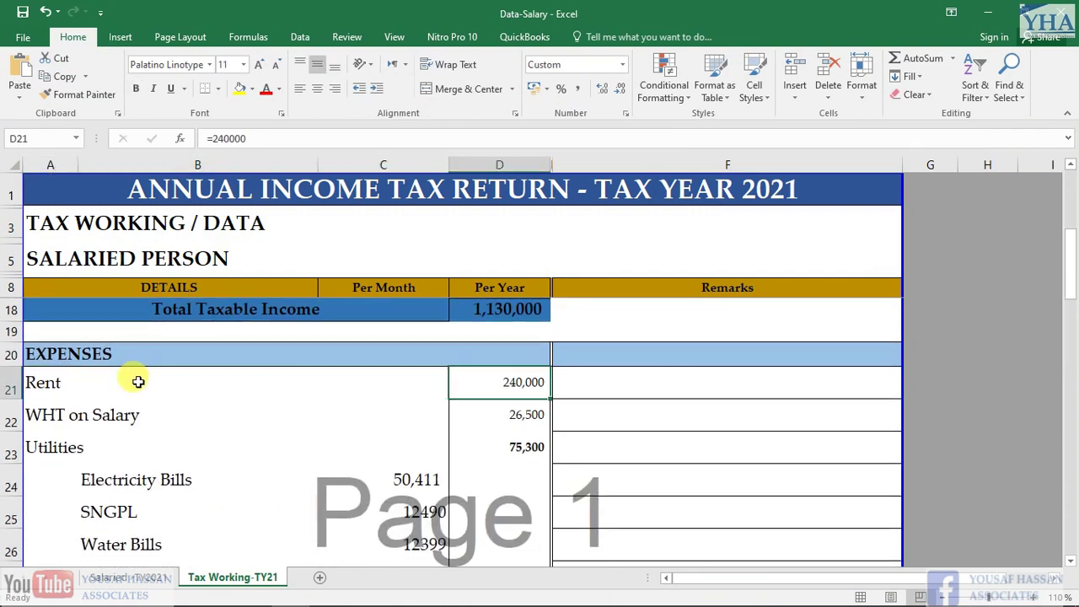
key("ctrl+c")
key("alt+Tab")
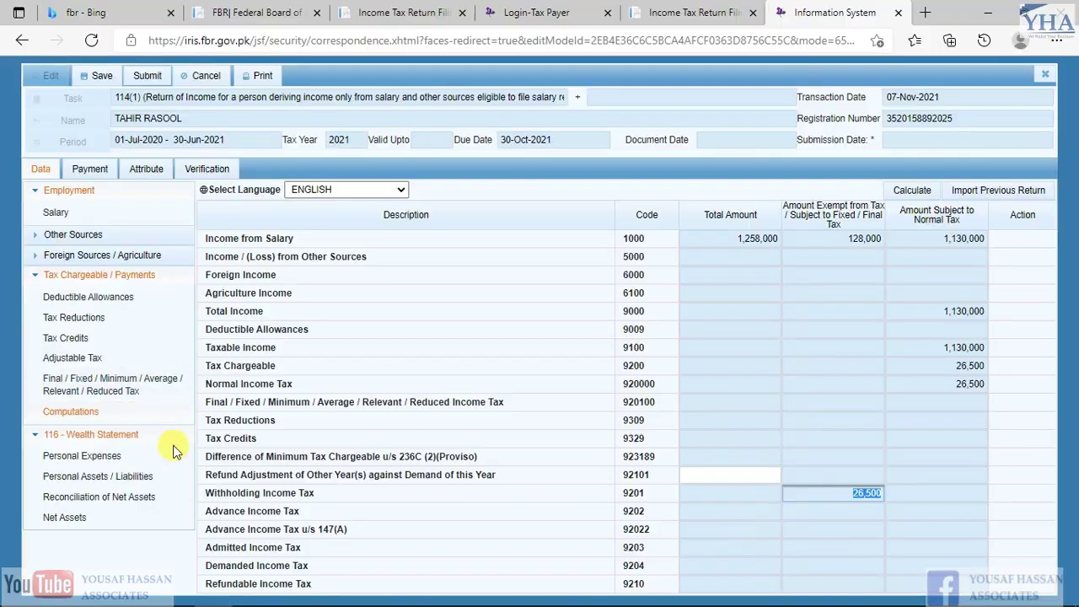
Enter rent 240,000 (7051) and rates/taxes 26,500 (7052) in Personal Expenses, recalculating each
left_click(82, 458)
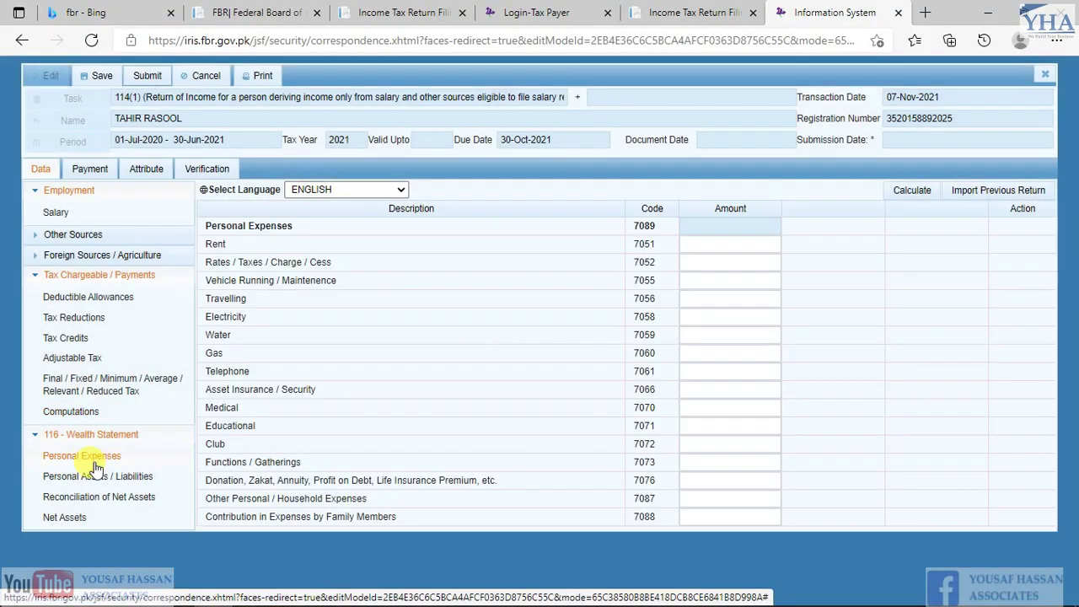
left_click(722, 248)
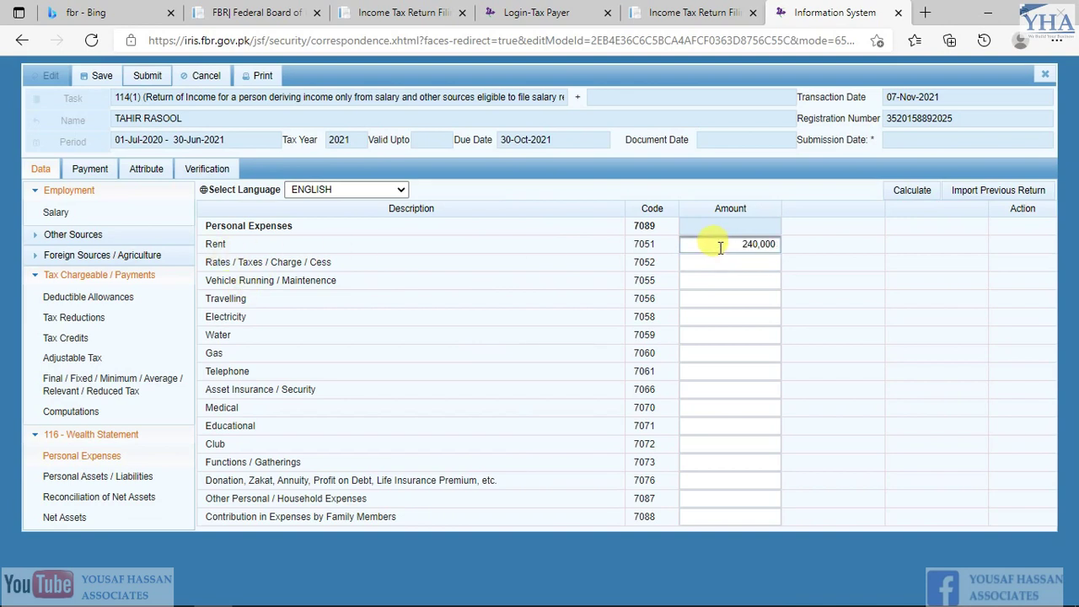
left_click(910, 191)
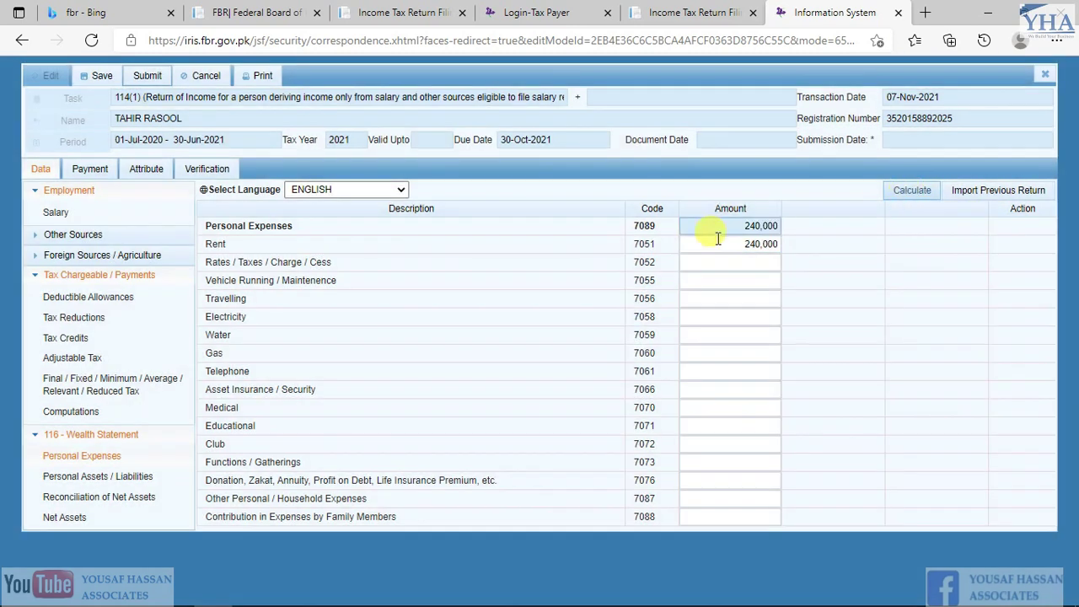
key("alt+Tab")
key("Down")
key("ctrl+c")
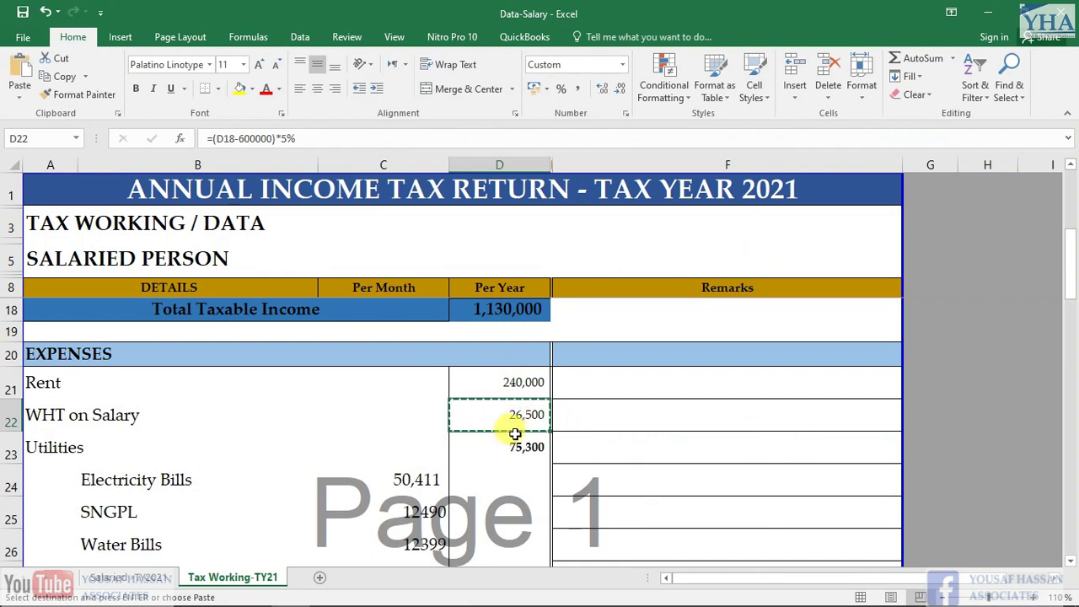
key("alt+Tab")
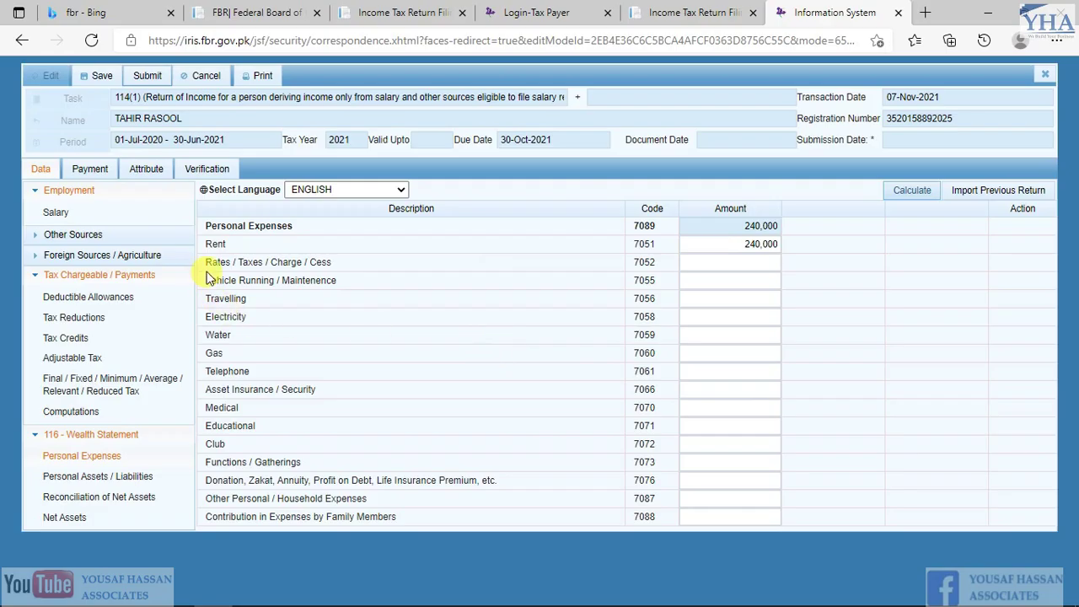
left_click_drag(214, 263, 375, 262)
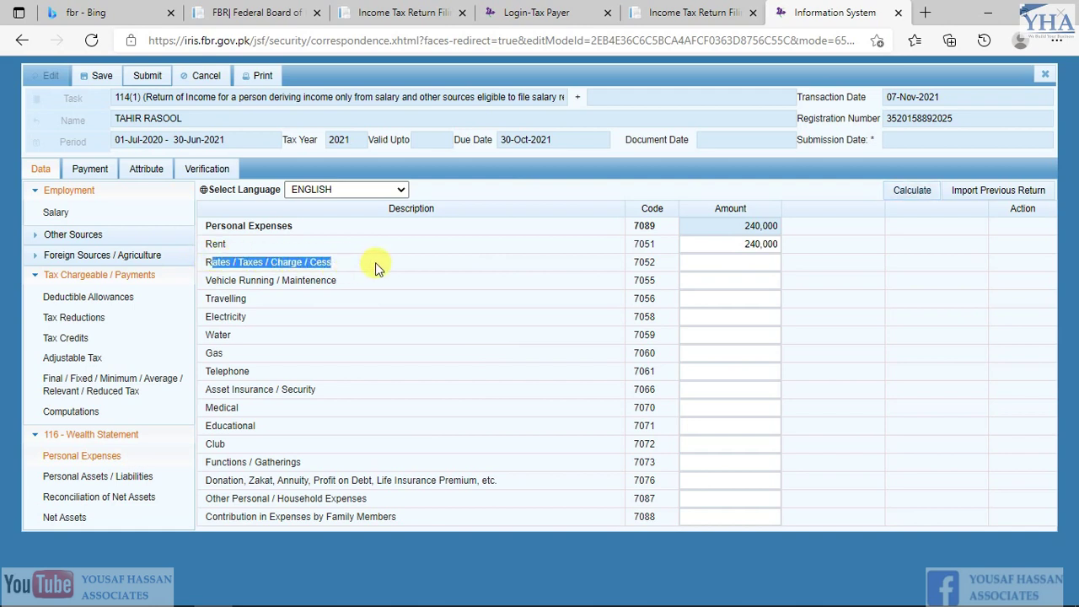
left_click(710, 263)
left_click(914, 189)
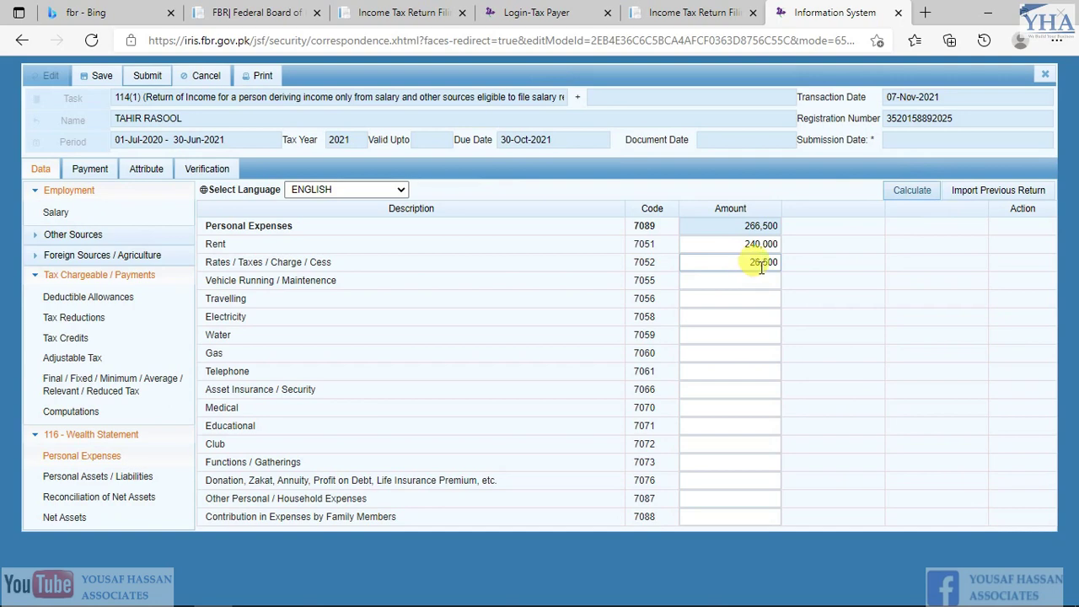
left_click(727, 280)
Copy the 50,411 electricity bill from Excel into the Electricity amount
key("alt+Tab")
key("Up")
key("ctrl+c")
key("alt+Tab")
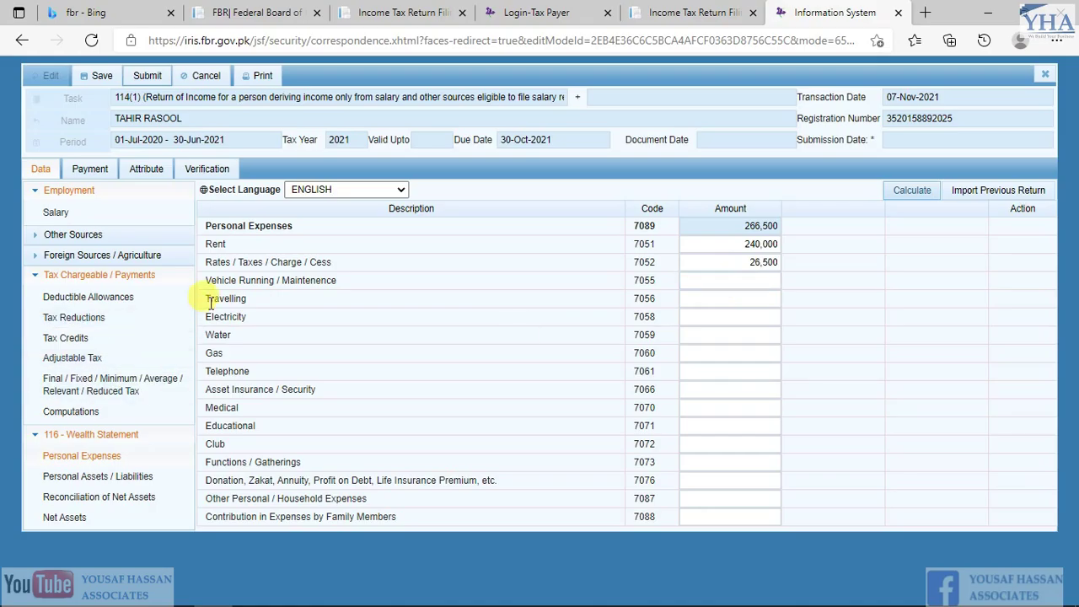
key("alt+Tab")
key("Down")
key("ctrl+c")
key("alt+Tab")
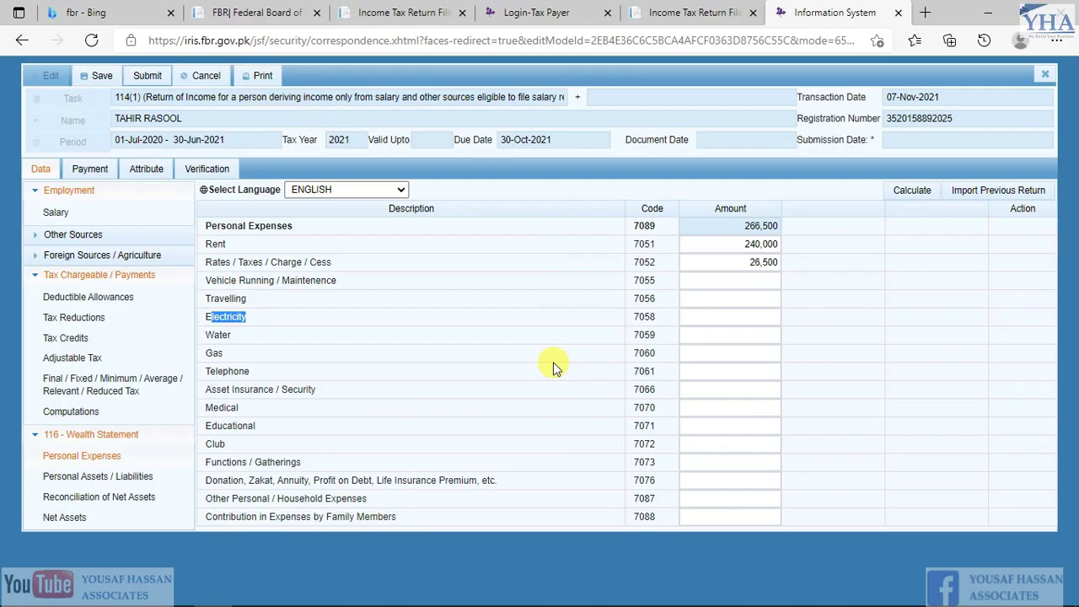
left_click(746, 318)
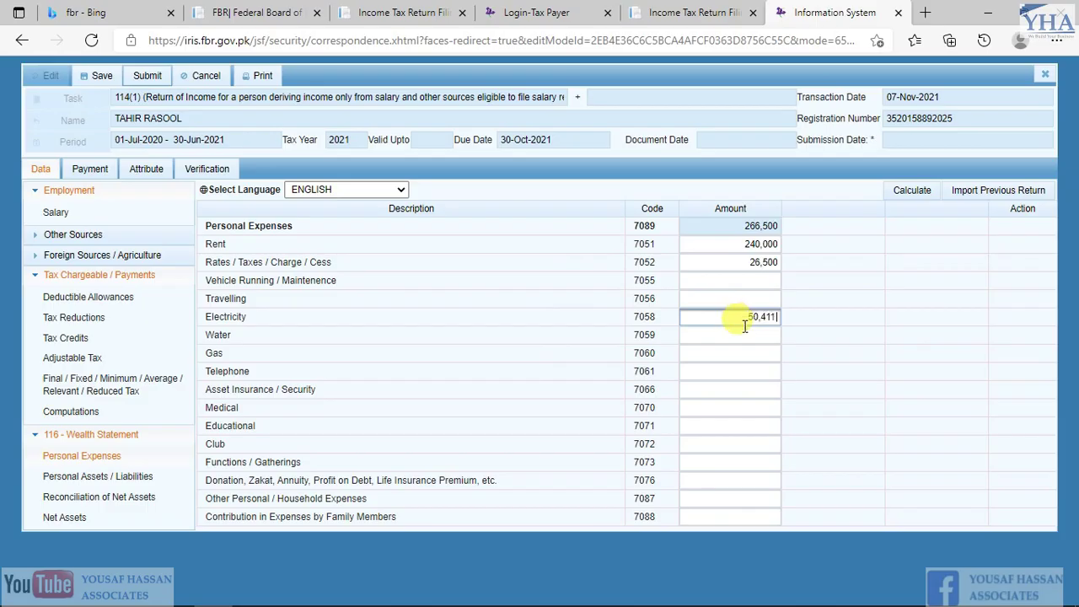
Fill in gas 12,490 and water 12,399 from the working sheet and recalculate
key("alt+Tab")
key("Down")
key("ctrl+c")
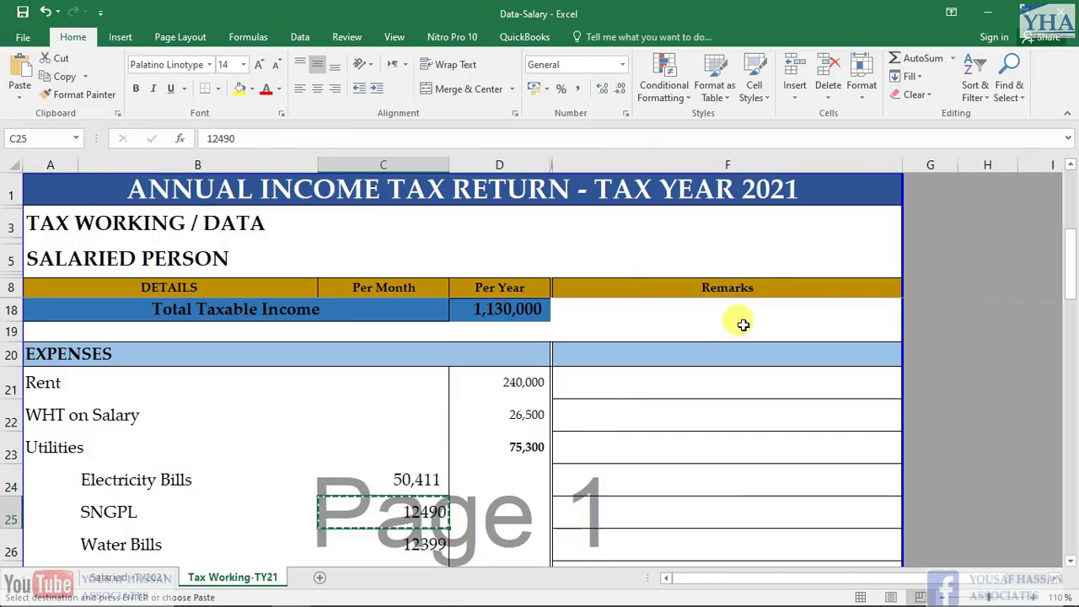
key("alt+Tab")
left_click(733, 338)
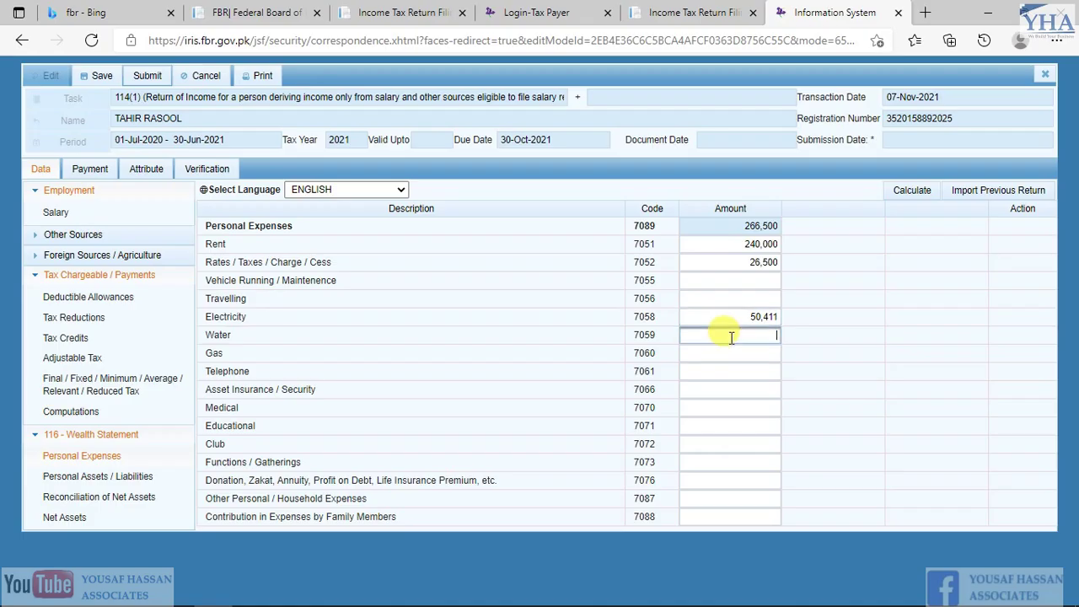
key("alt+Tab")
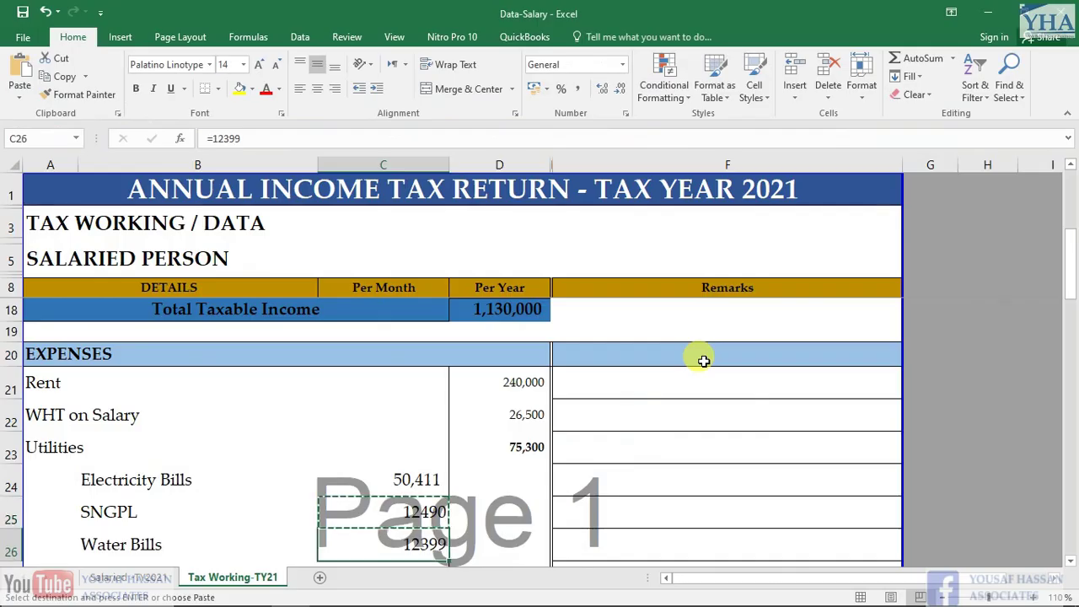
key("alt+Tab")
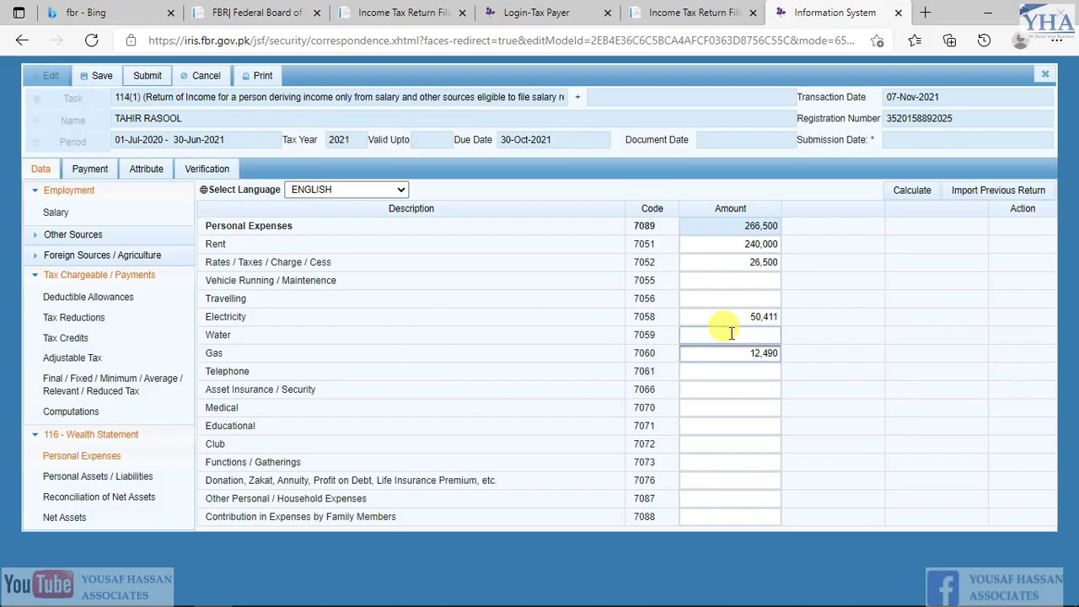
key("ctrl+v")
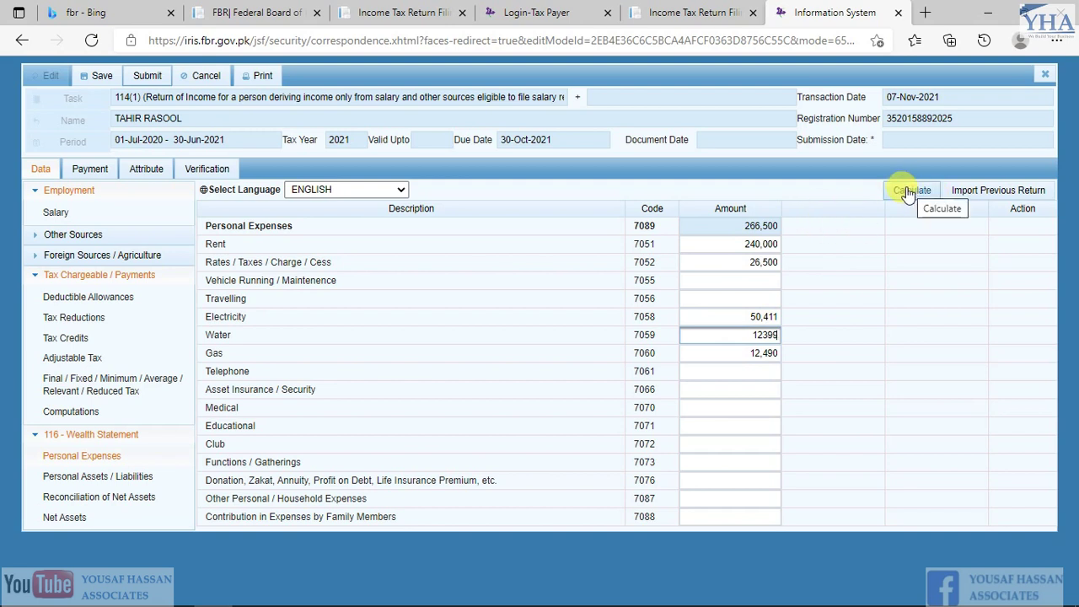
left_click(903, 189)
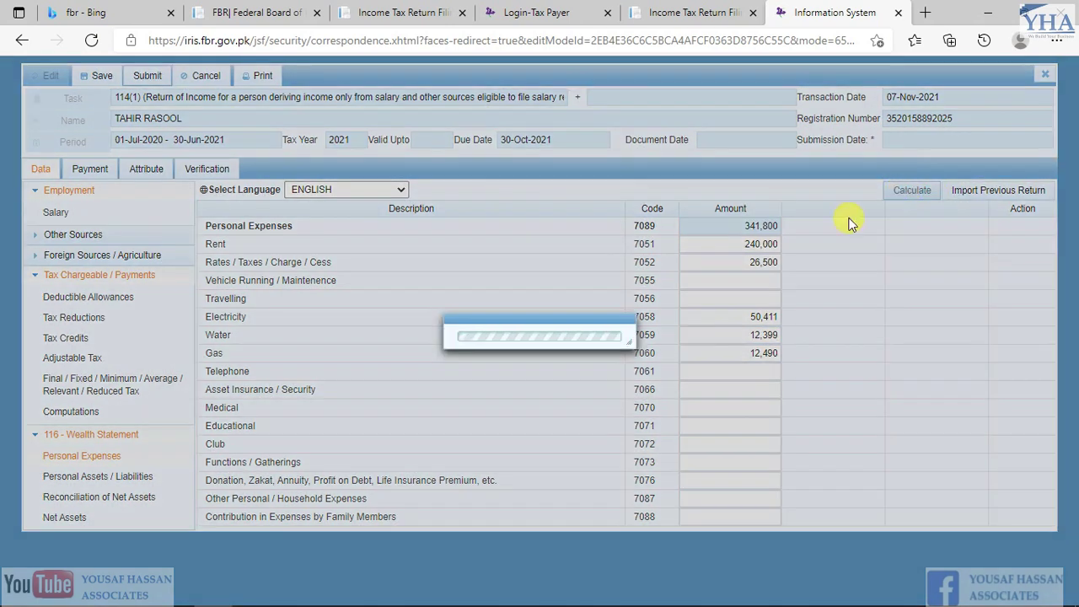
Paste 350,000 household expenses into code 7087 and check the 691,800 total against Excel
key("alt+Tab")
scroll(761, 408, "down", 1)
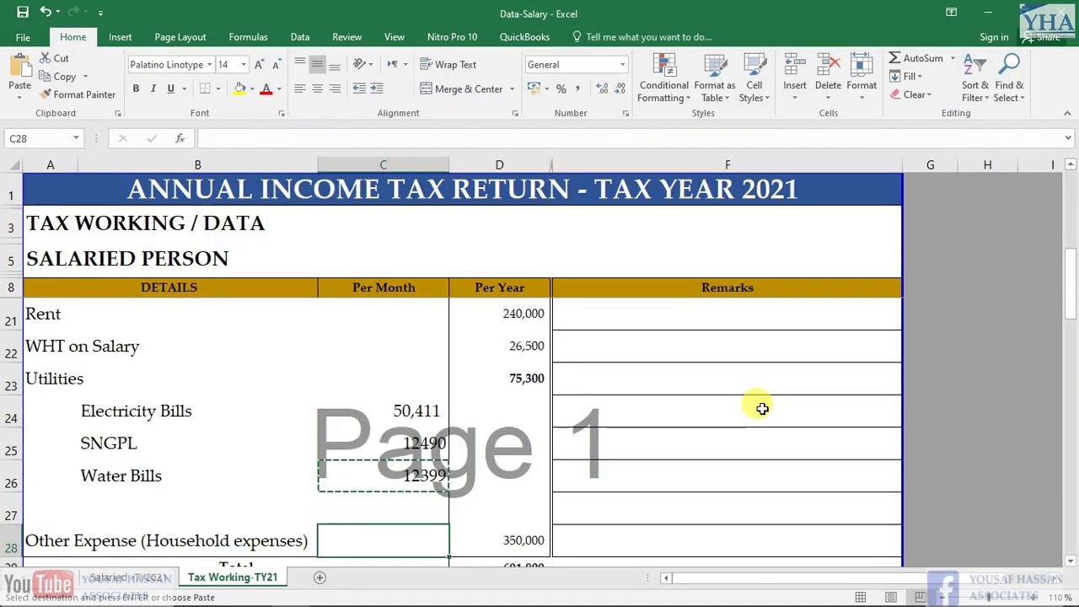
key("Down")
key("Down")
key("Down")
key("Up")
key("Right")
key("Right")
key("ctrl+c")
key("alt+Tab")
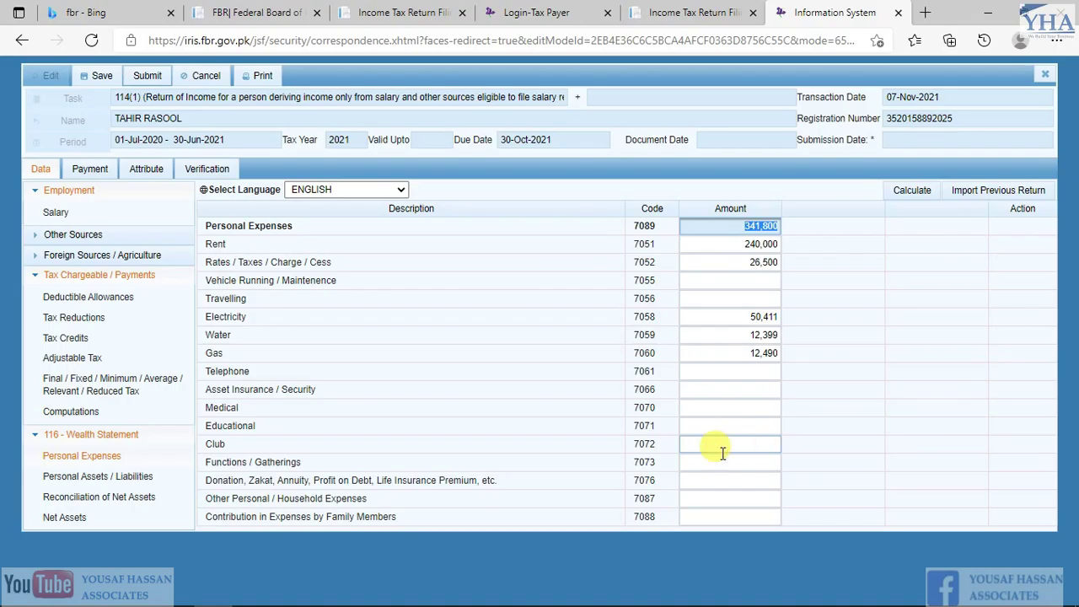
left_click_drag(220, 499, 389, 504)
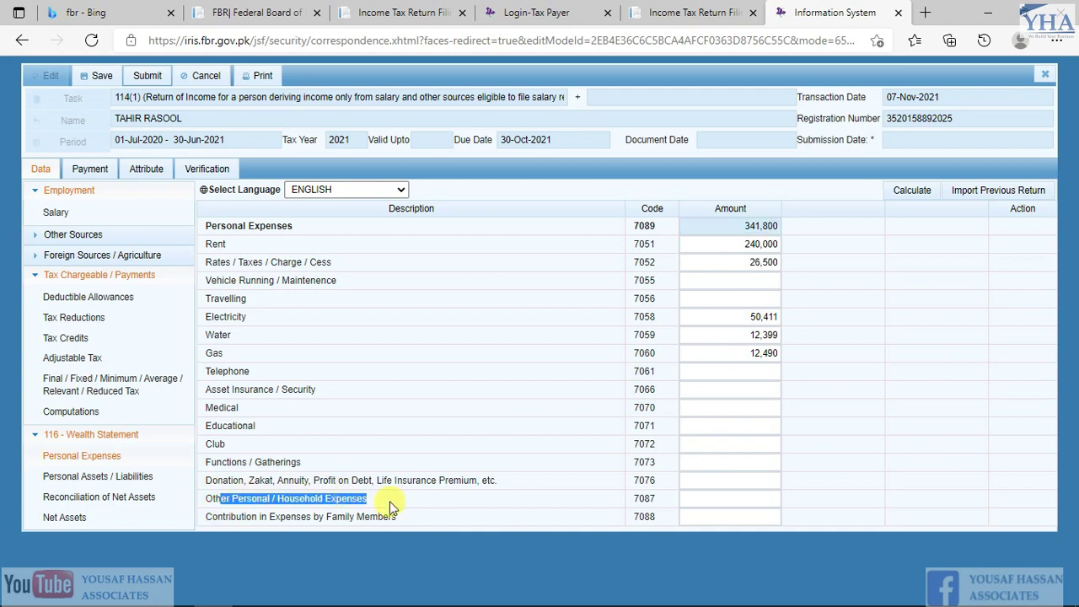
left_click(714, 503)
key("ctrl+v")
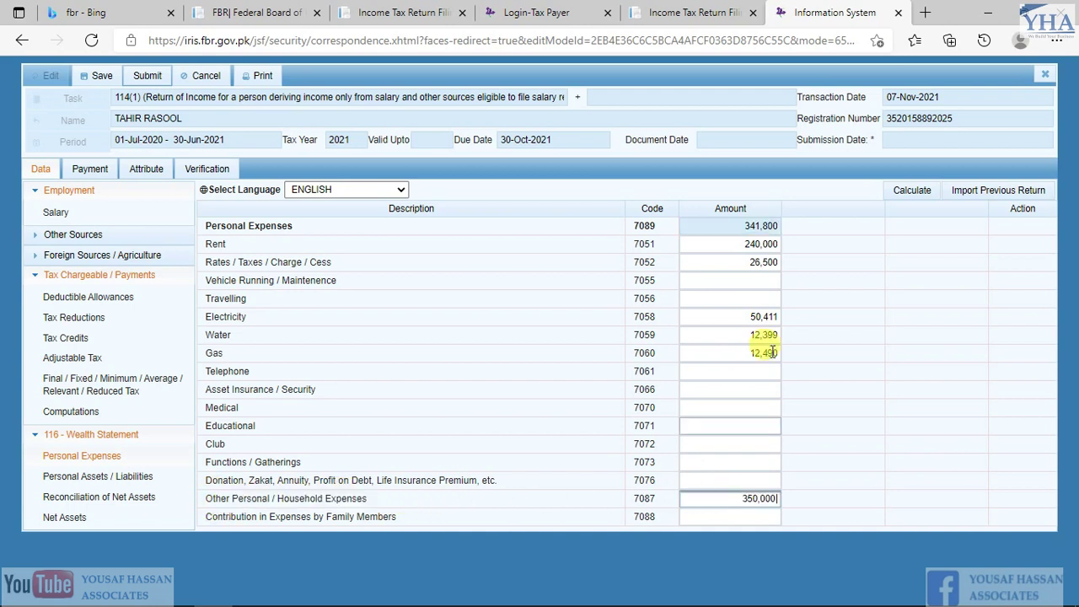
left_click(915, 194)
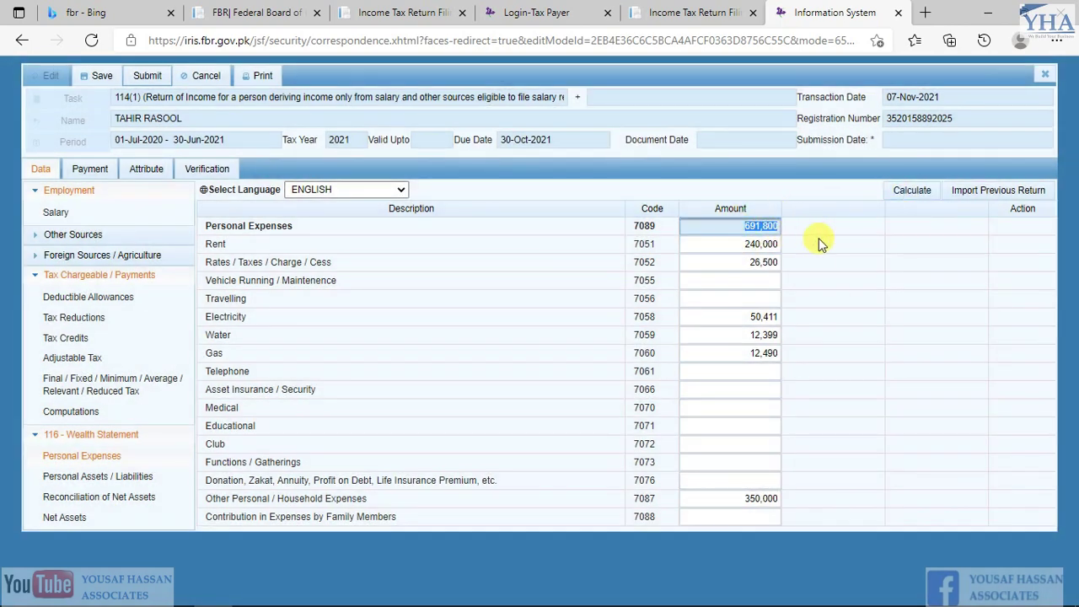
key("alt+Tab")
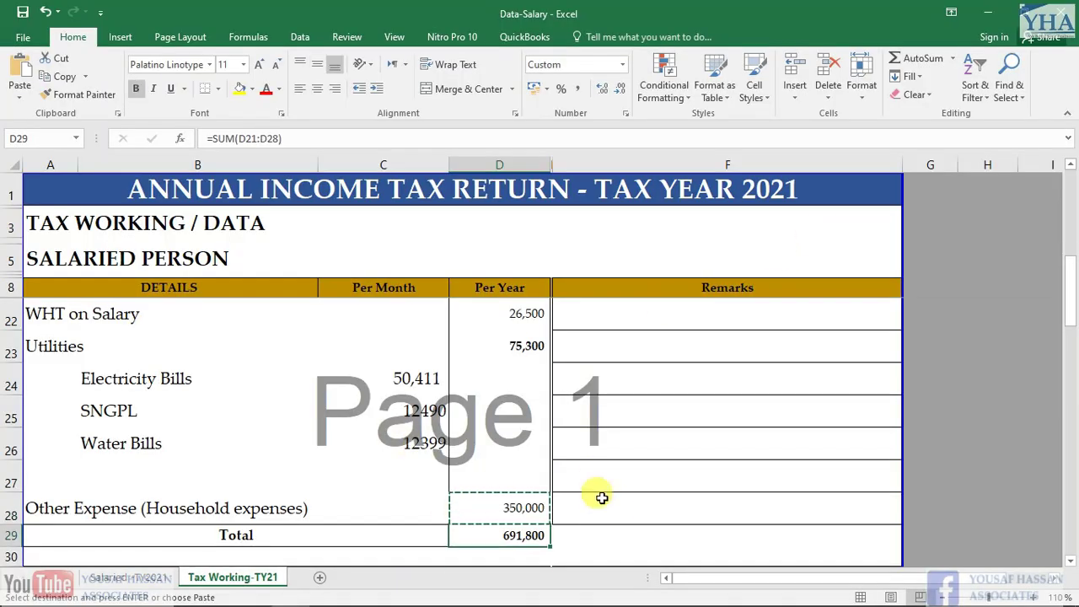
key("alt+Tab")
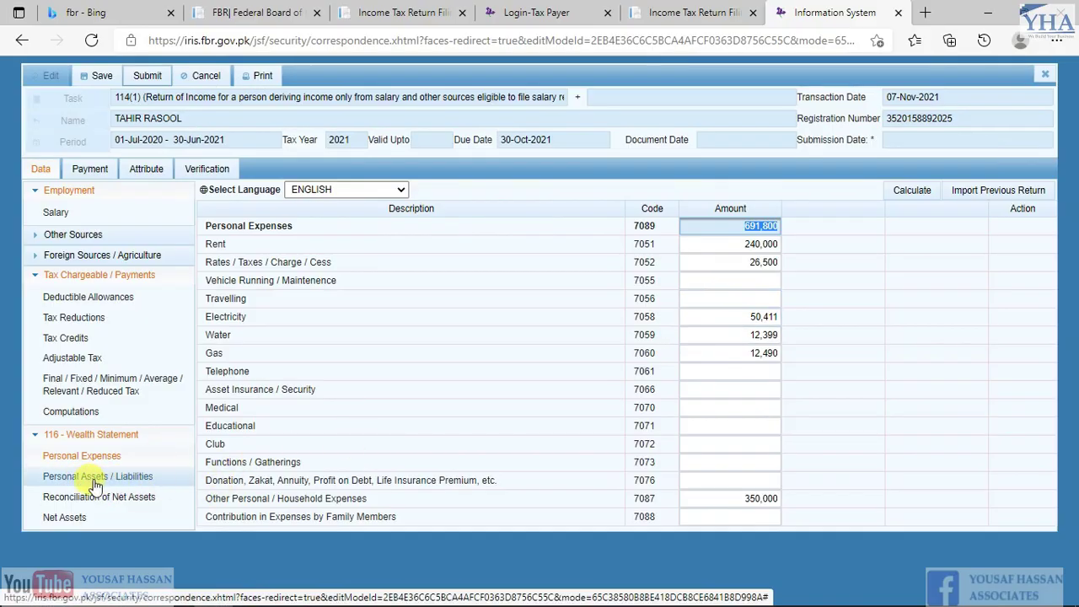
Open Personal Assets / Liabilities and review the ASSETS and LIABILITY headings in the Excel working
left_click(93, 479)
scroll(623, 344, "down", 2)
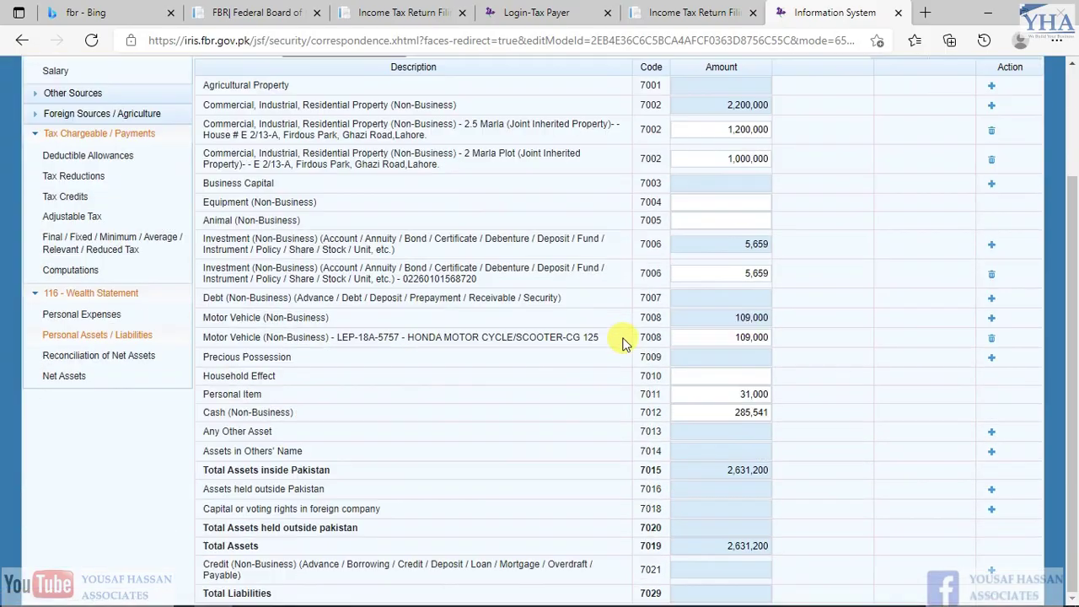
key("alt+Tab")
key("Left")
key("Up")
key("Up")
key("Up")
key("Up")
key("Up")
key("Up")
key("Up")
key("Up")
key("Up")
key("Up")
key("Up")
key("Up")
key("Up")
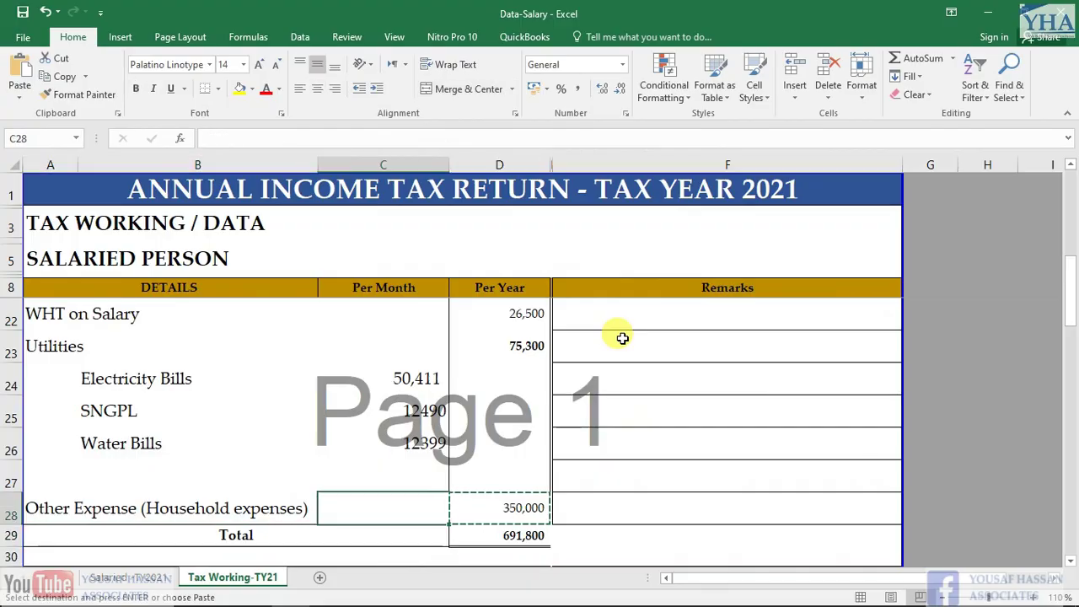
scroll(513, 402, "down", 4)
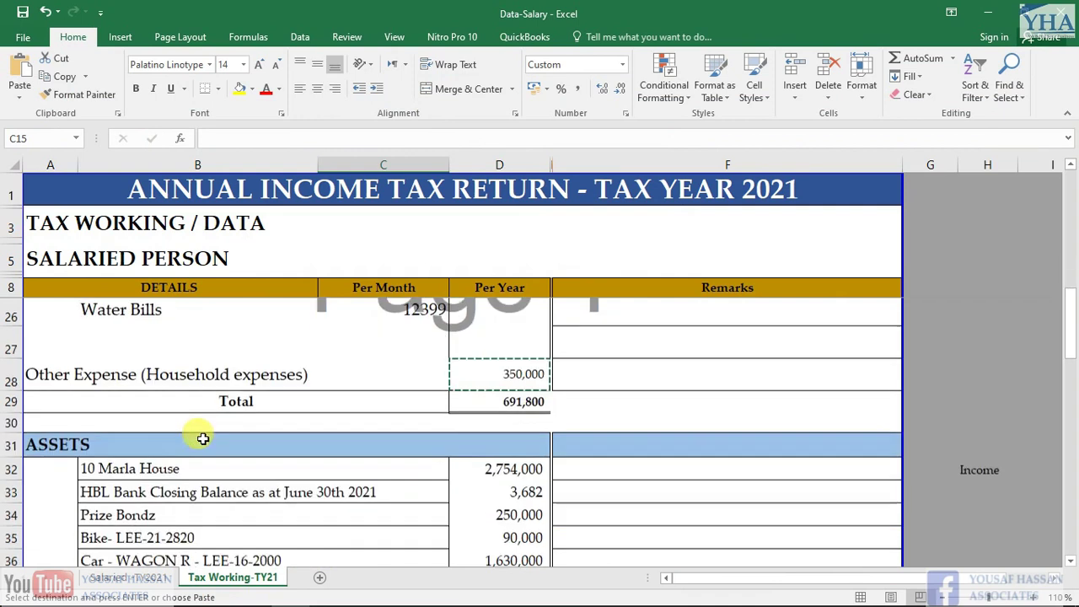
left_click(50, 413)
scroll(270, 405, "down", 4)
left_click(46, 521)
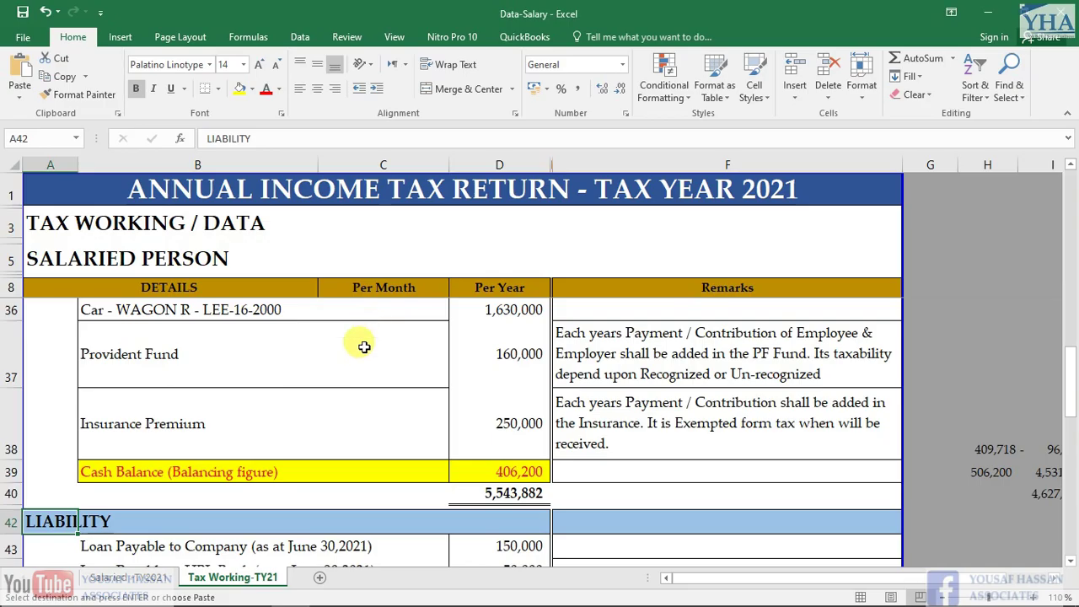
Copy the '10 Marla House' description (valued 2,754,000) from the Excel asset list
scroll(278, 401, "down", 2)
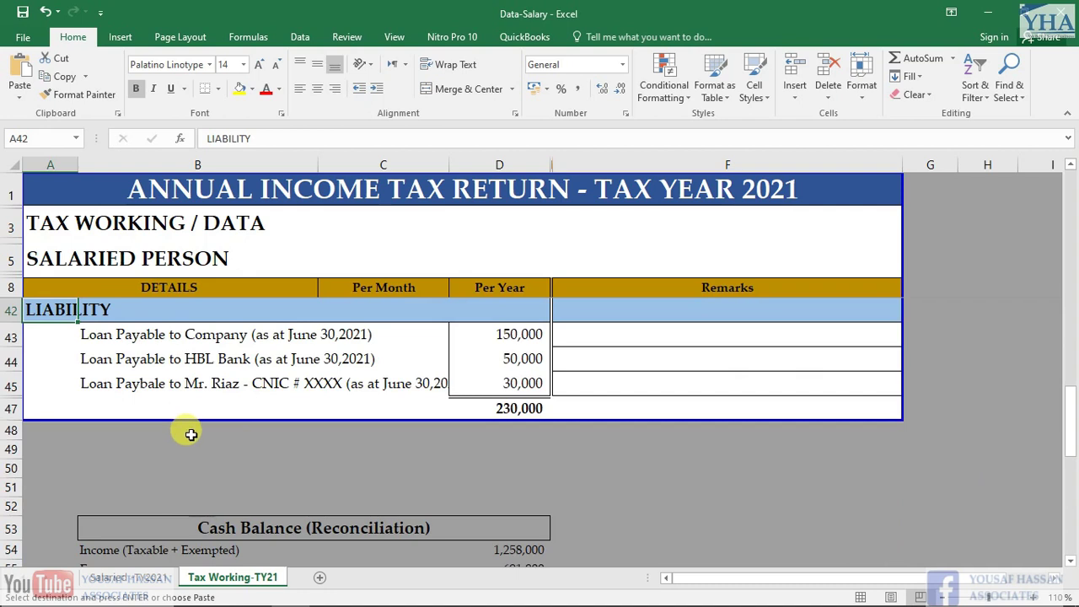
scroll(193, 431, "up", 3)
scroll(193, 431, "up", 1)
left_click(170, 355)
key("Up")
key("Down")
key("Right")
key("Left")
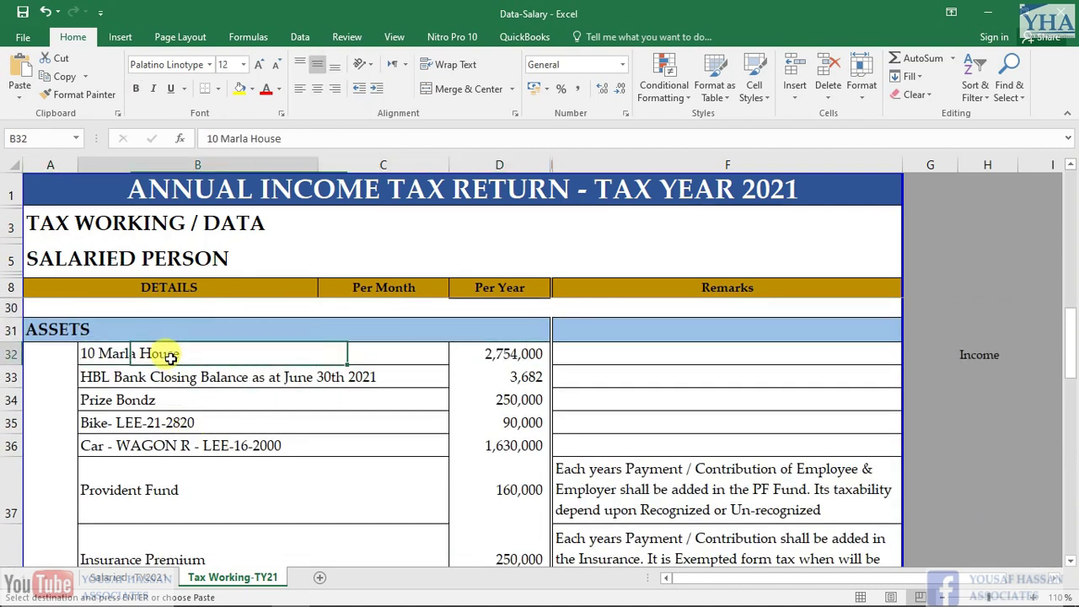
key("ctrl+c")
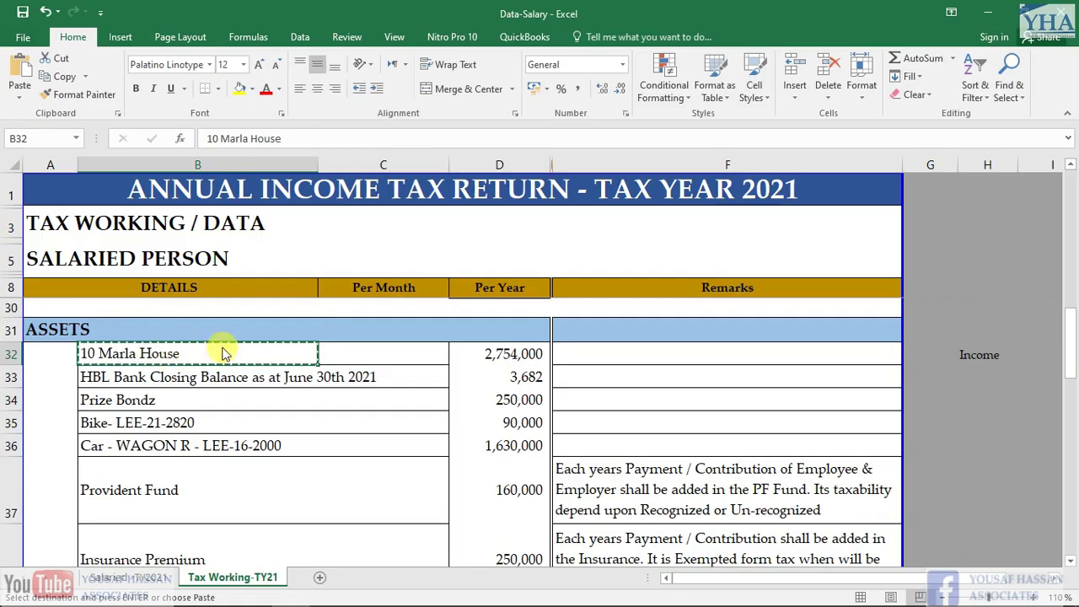
key("alt+Tab")
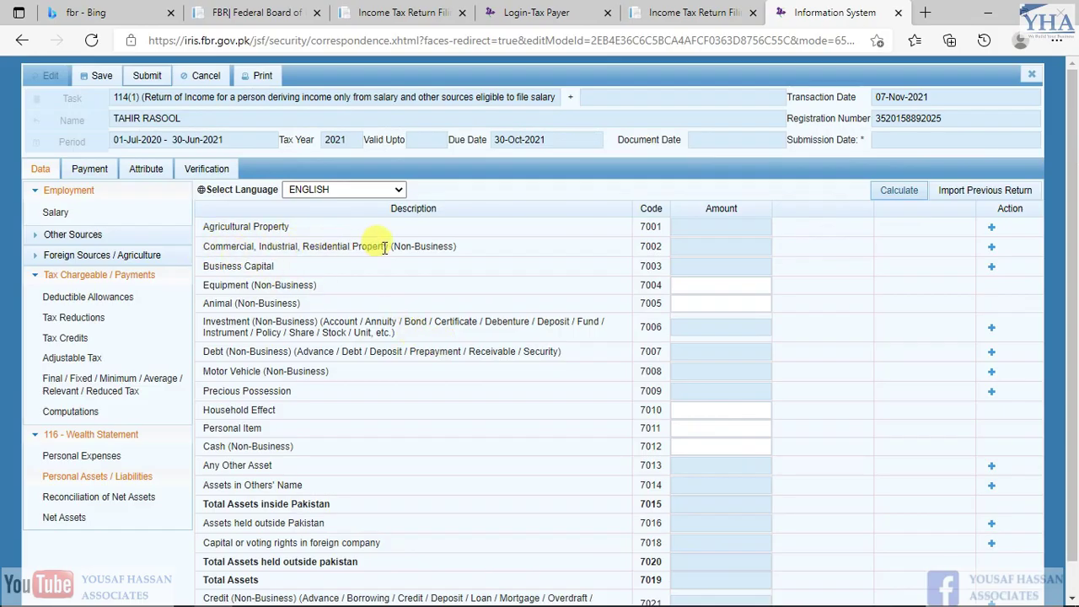
Add a code 7002 property entry named '10 Marla House'
left_click(994, 251)
left_click(631, 279)
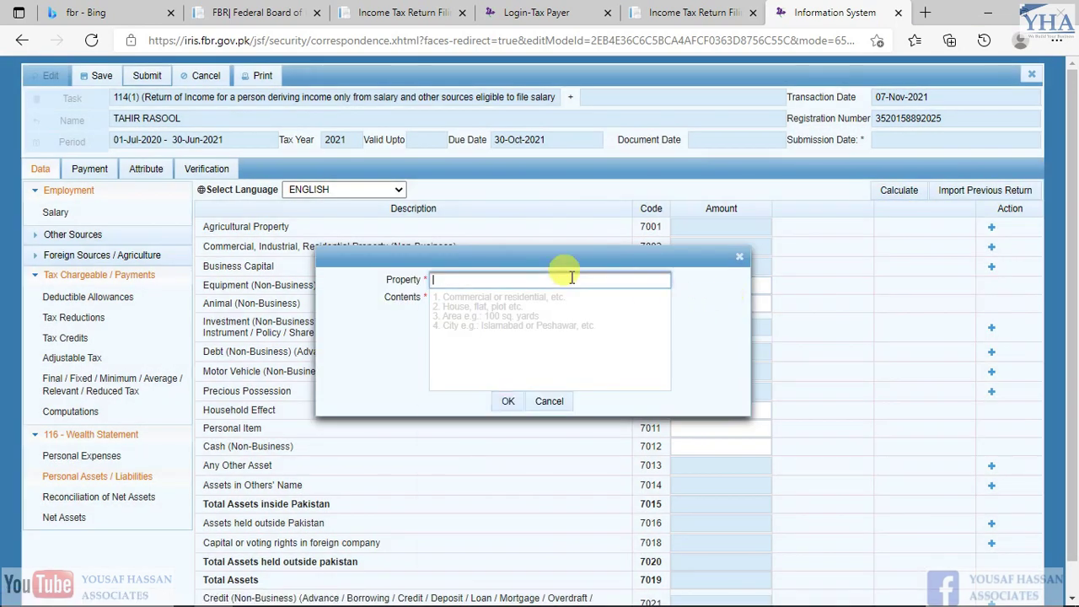
key("ctrl+v")
left_click(523, 299)
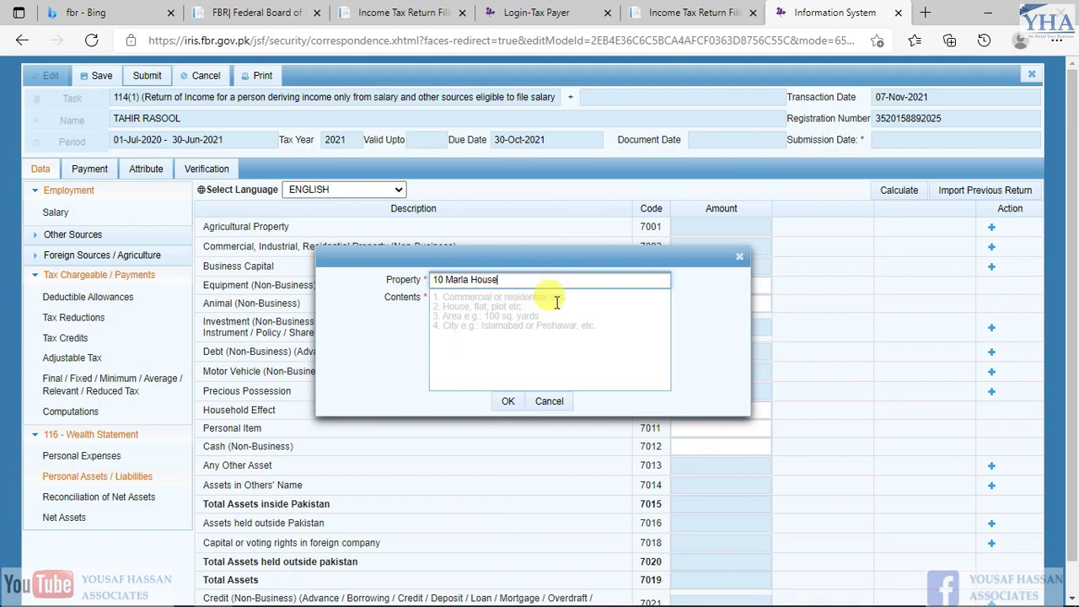
left_click(542, 300)
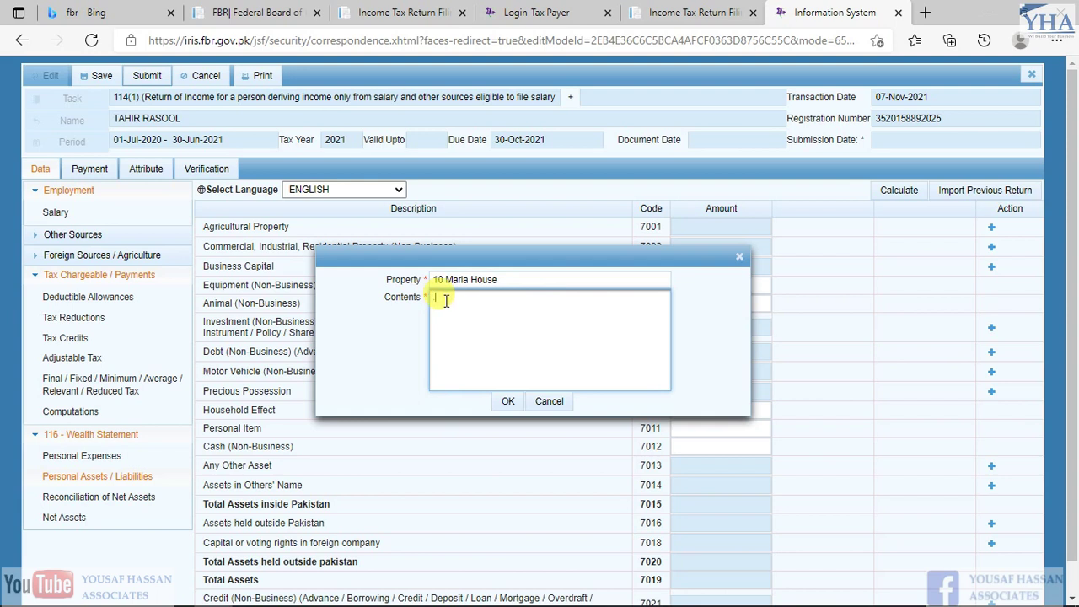
left_click(504, 406)
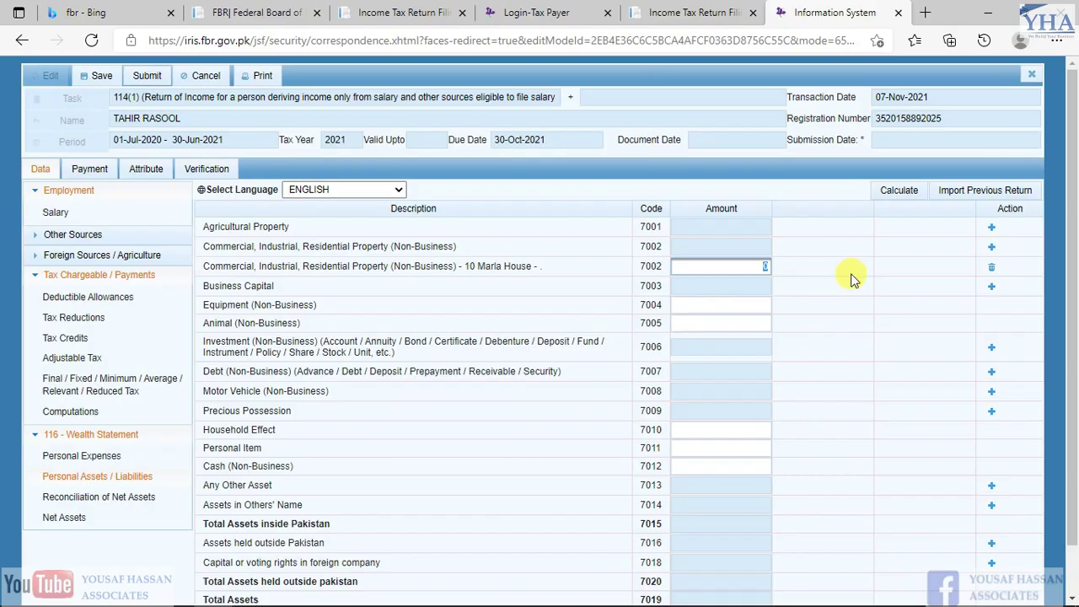
Paste the 2,754,000 house value as its amount and recalculate the asset totals
key("alt+Tab")
key("Right")
key("Right")
key("ctrl+c")
key("alt+Tab")
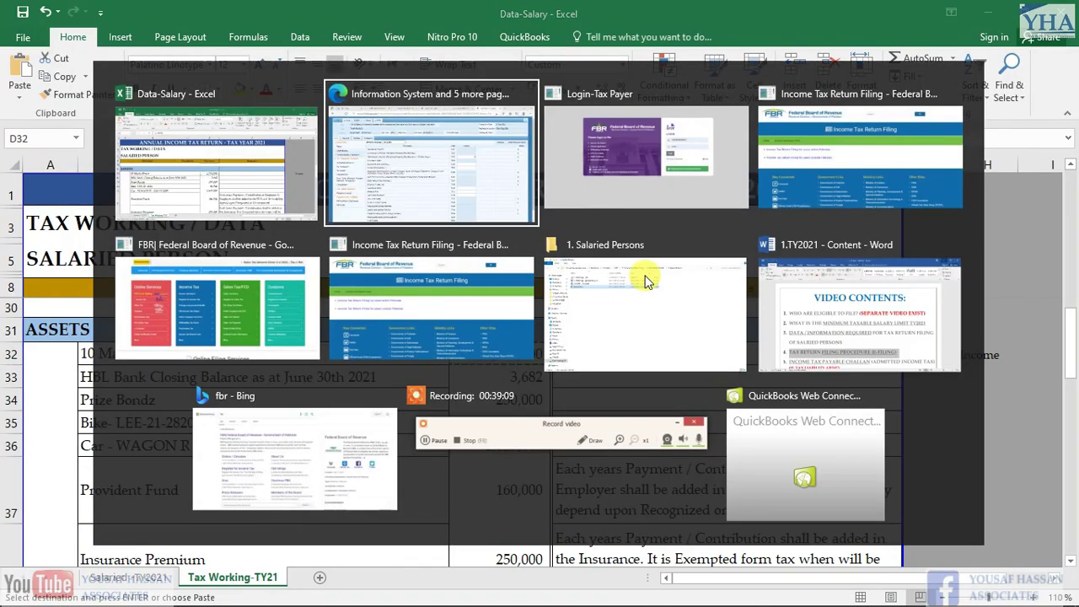
key("ctrl+v")
left_click(900, 192)
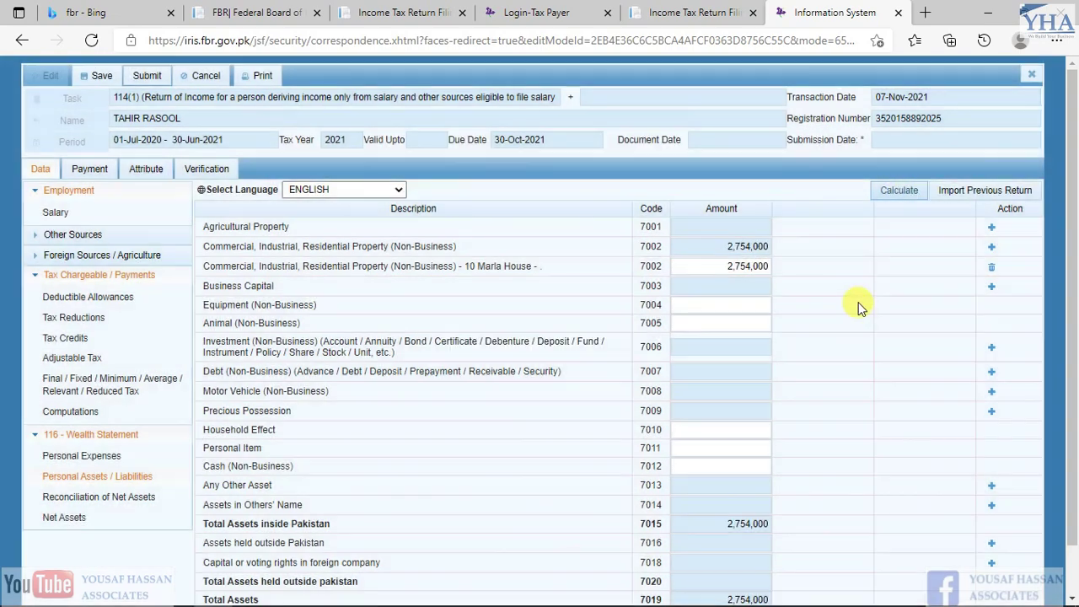
Locate the HBL bank balance in Excel and the Investment (Non-Business) Account / Annuity row
key("alt+Tab")
key("Down")
key("Left")
key("Left")
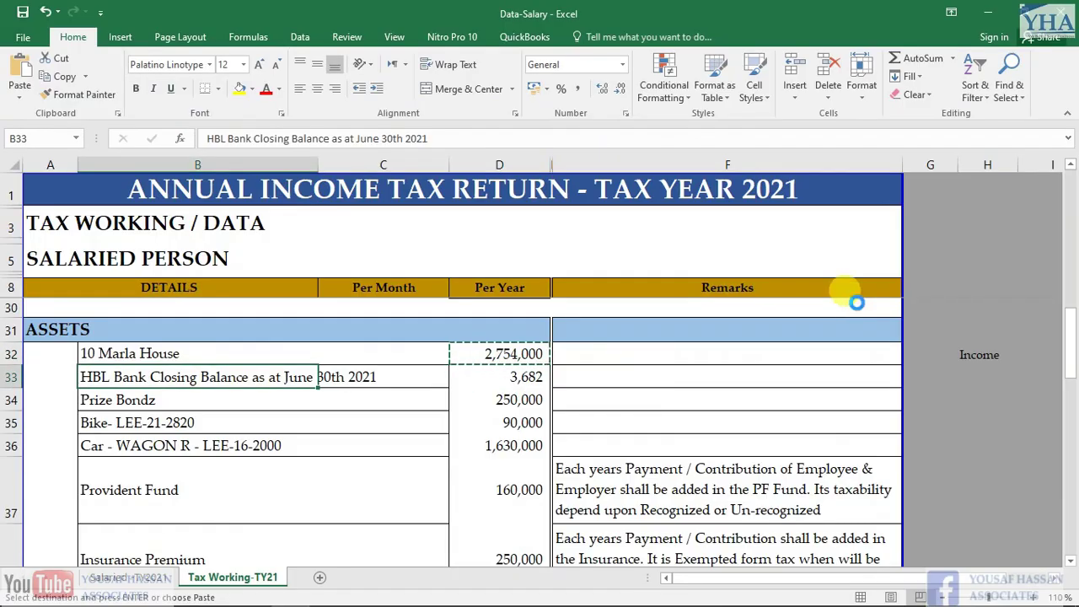
key("alt+Tab")
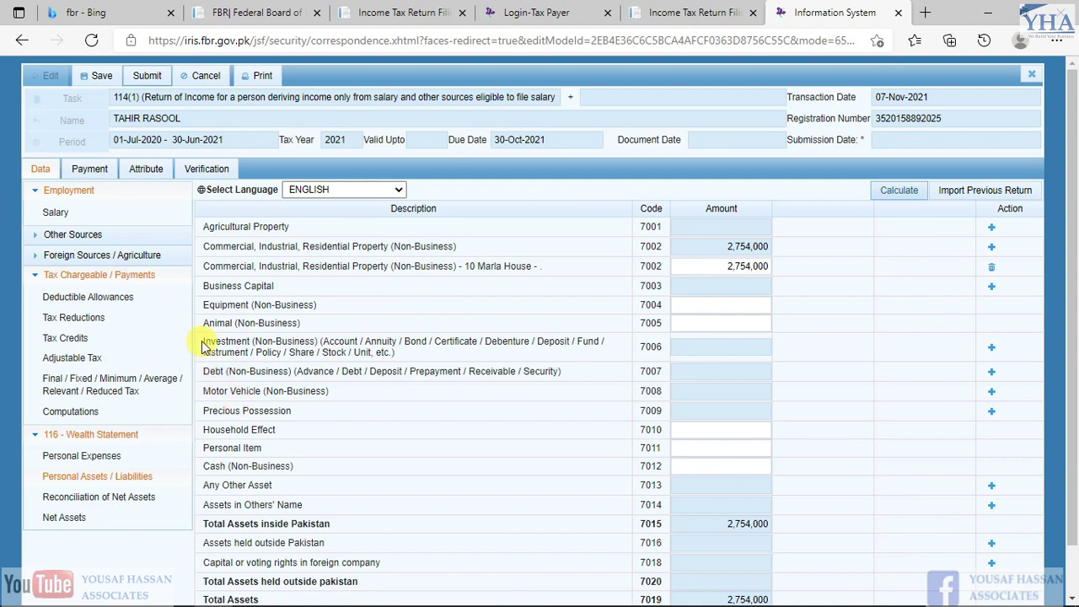
left_click_drag(242, 341, 422, 360)
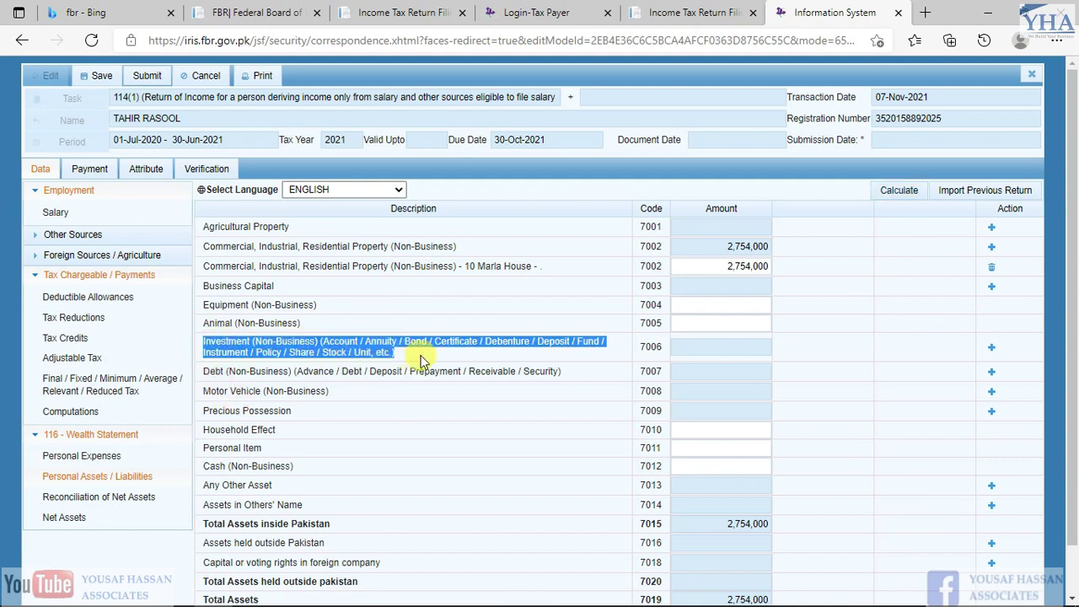
left_click(335, 354)
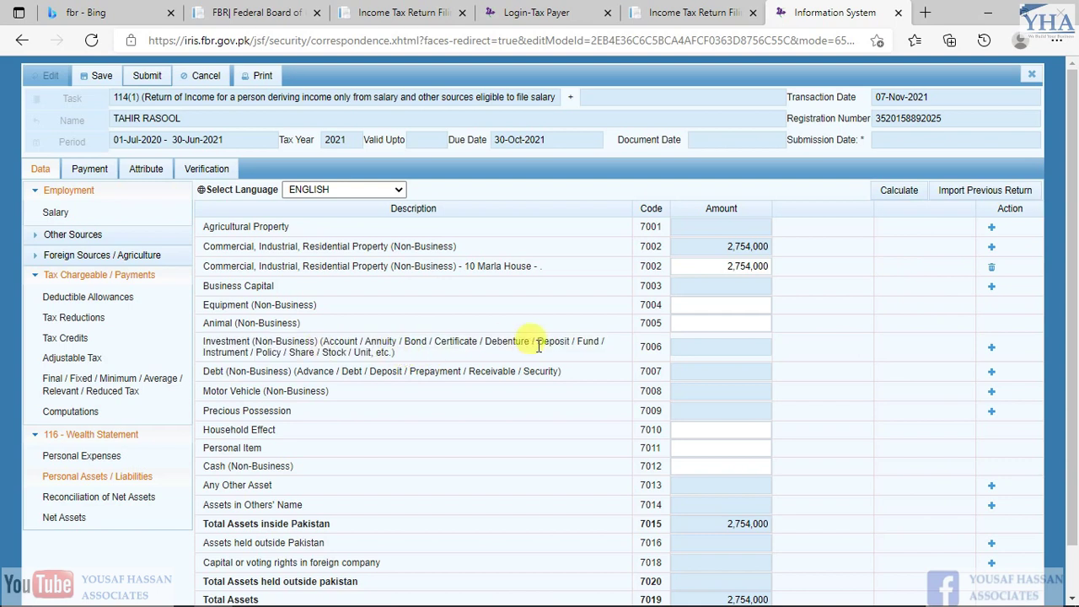
left_click_drag(327, 343, 391, 342)
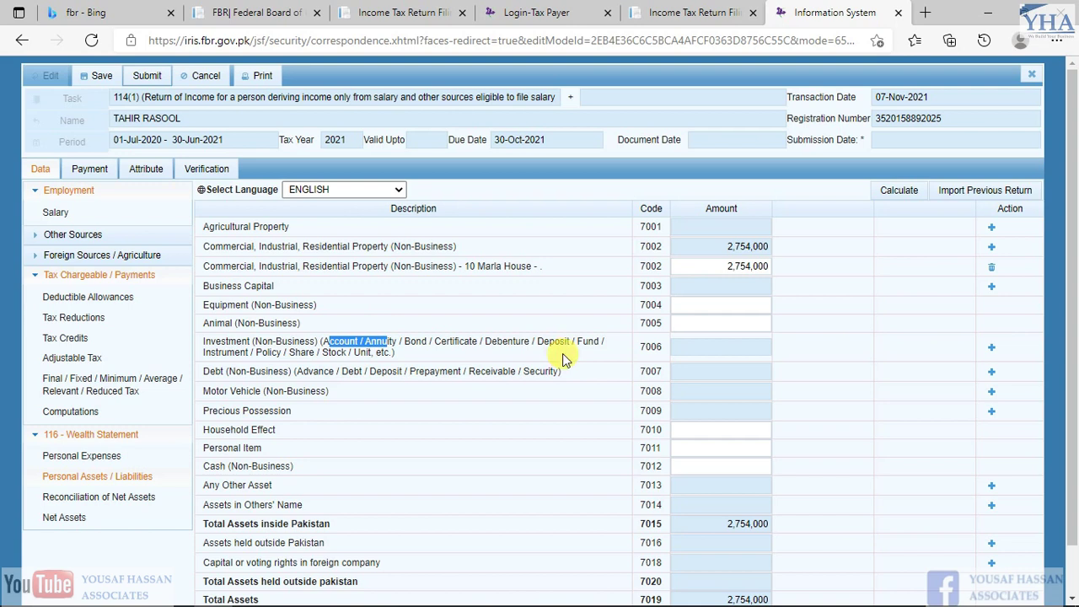
Add the HBL bank balance as an Investment (7006) entry of 3,682 and recalculate
left_click(993, 349)
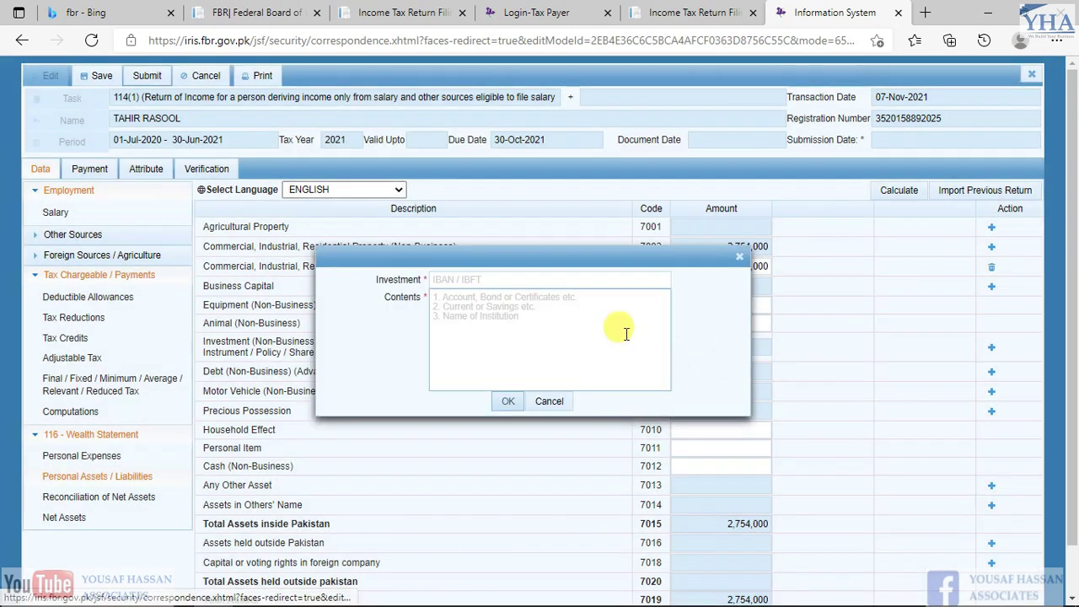
left_click(530, 282)
key("ctrl+v")
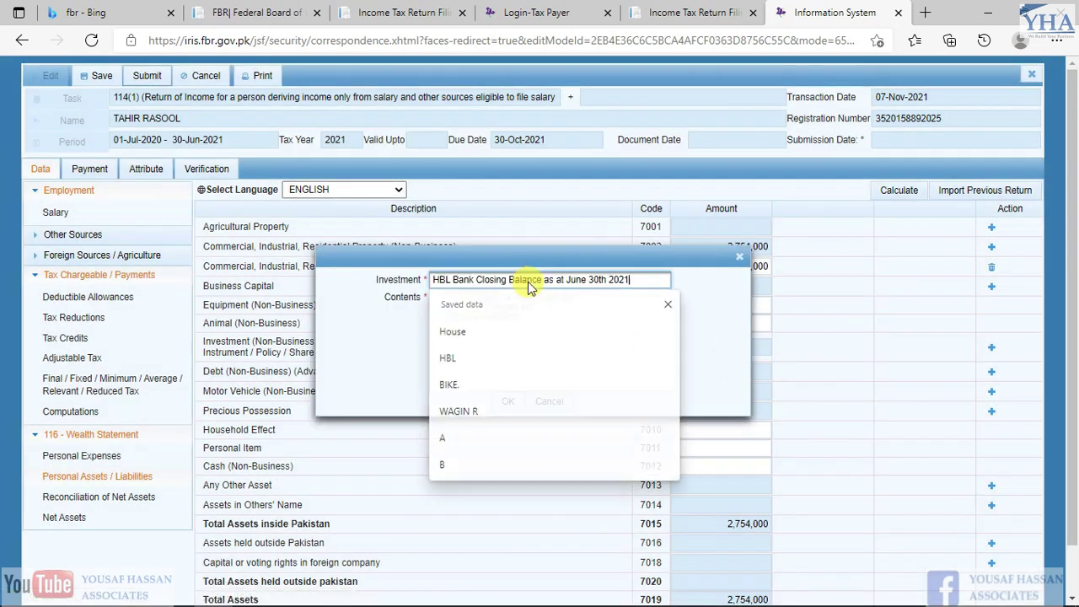
left_click(573, 308)
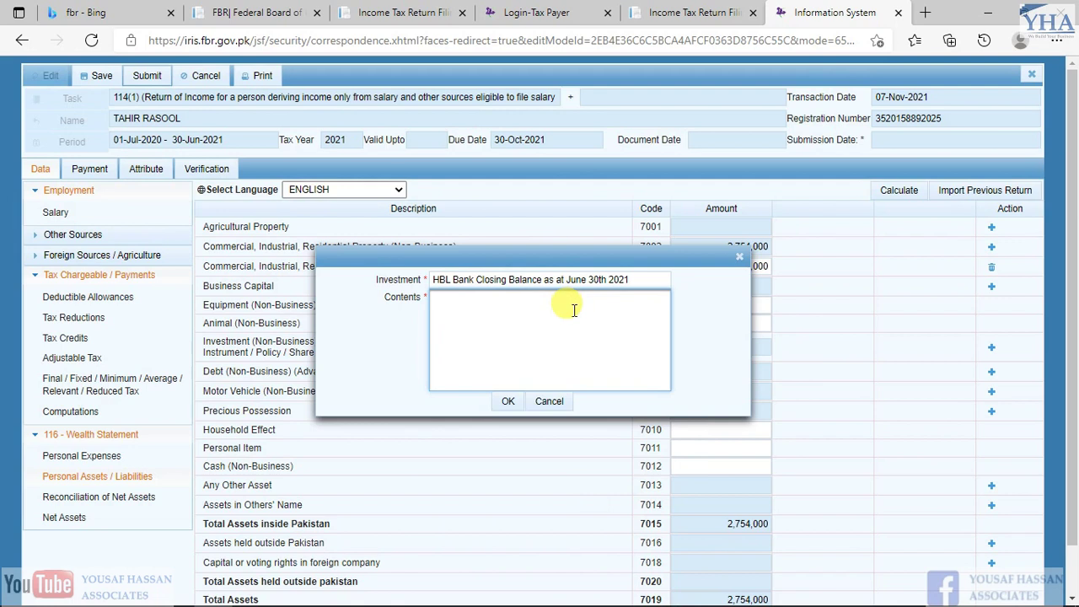
left_click(504, 402)
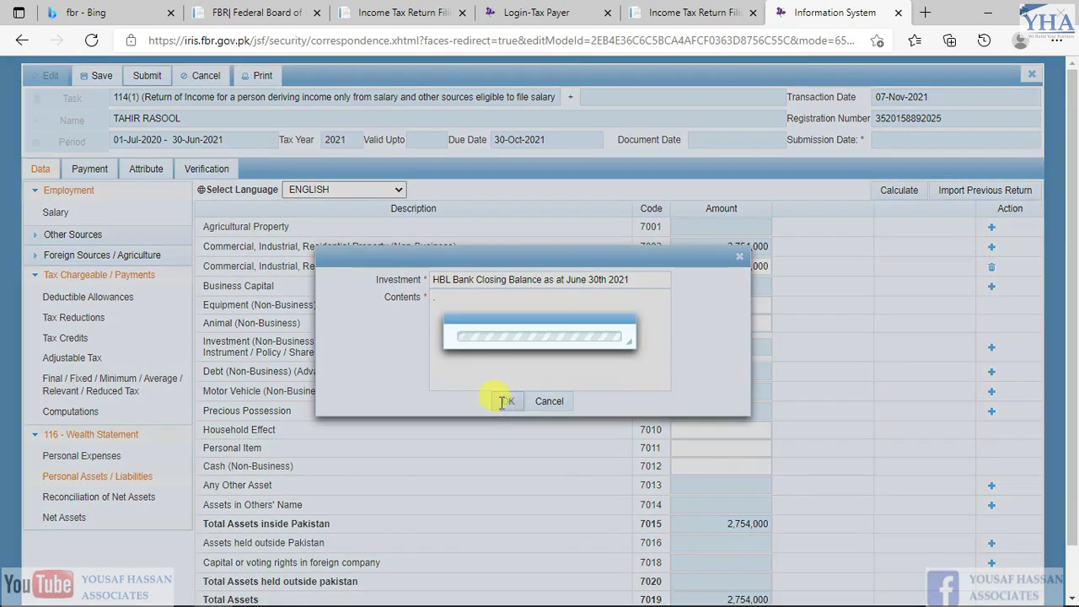
key("alt+Tab")
key("Right")
key("ctrl+c")
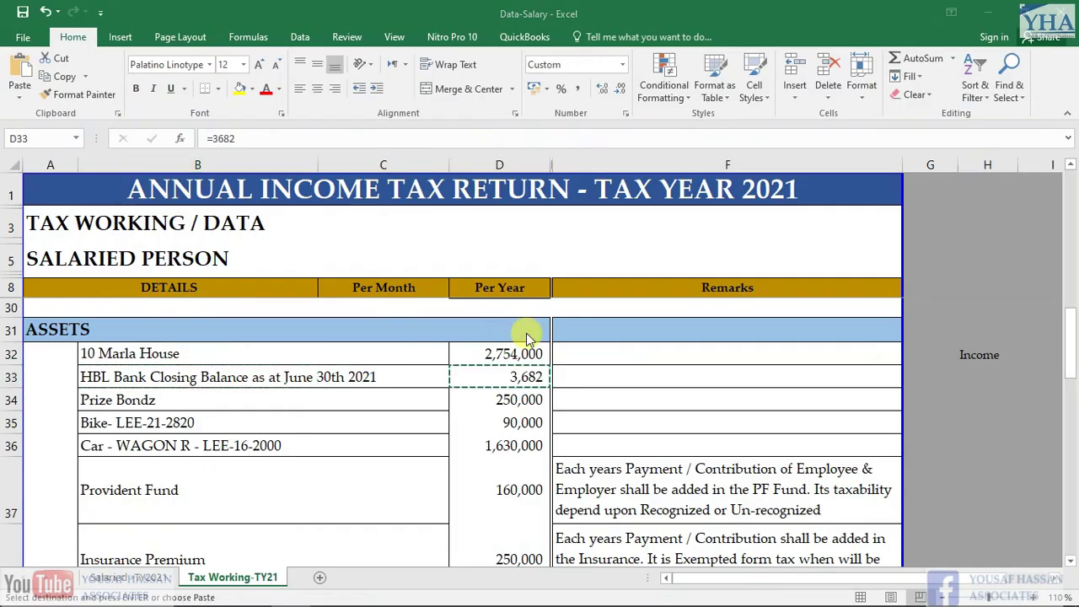
key("alt+Tab")
left_click(741, 375)
key("ctrl+v")
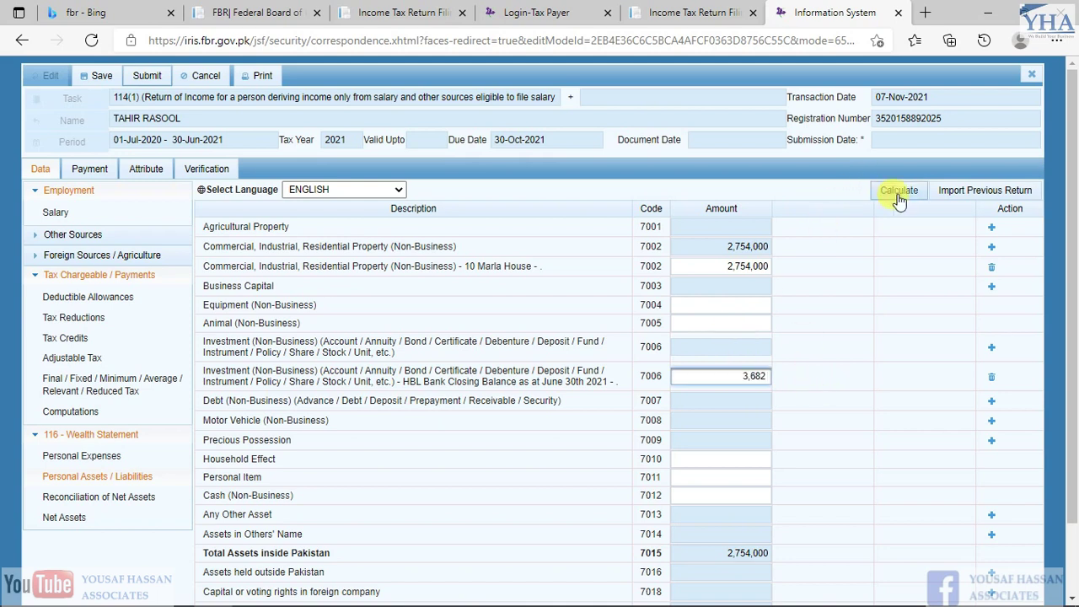
left_click(899, 192)
Add Prize Bondz under Any Other Asset with an amount of 250,000 and recalculate
key("alt+Tab")
key("Down")
key("Left")
key("Left")
key("alt+Tab")
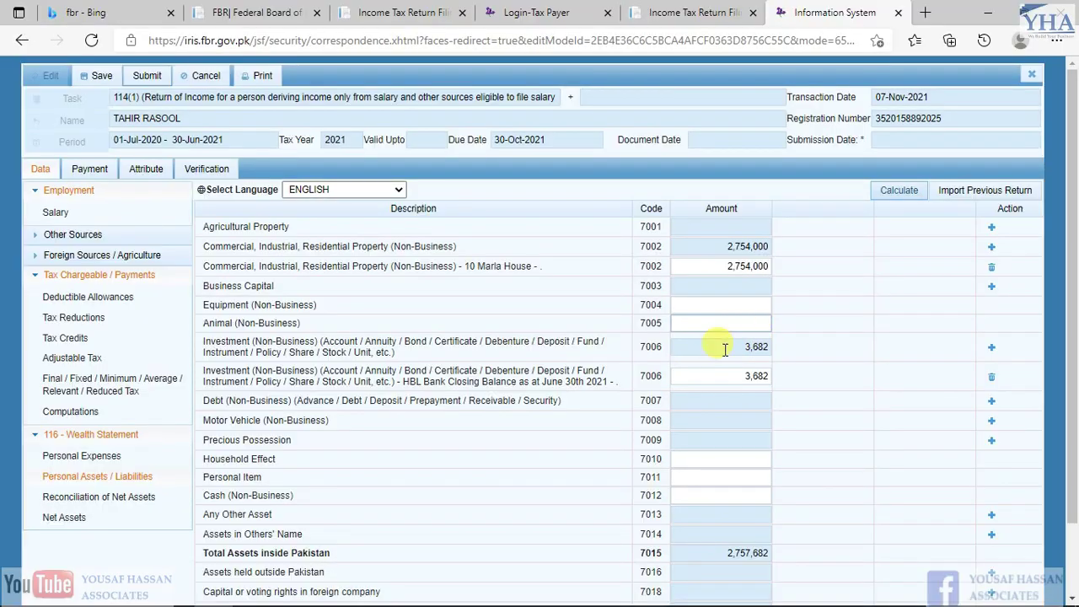
scroll(494, 449, "down", 1)
left_click_drag(251, 431, 358, 434)
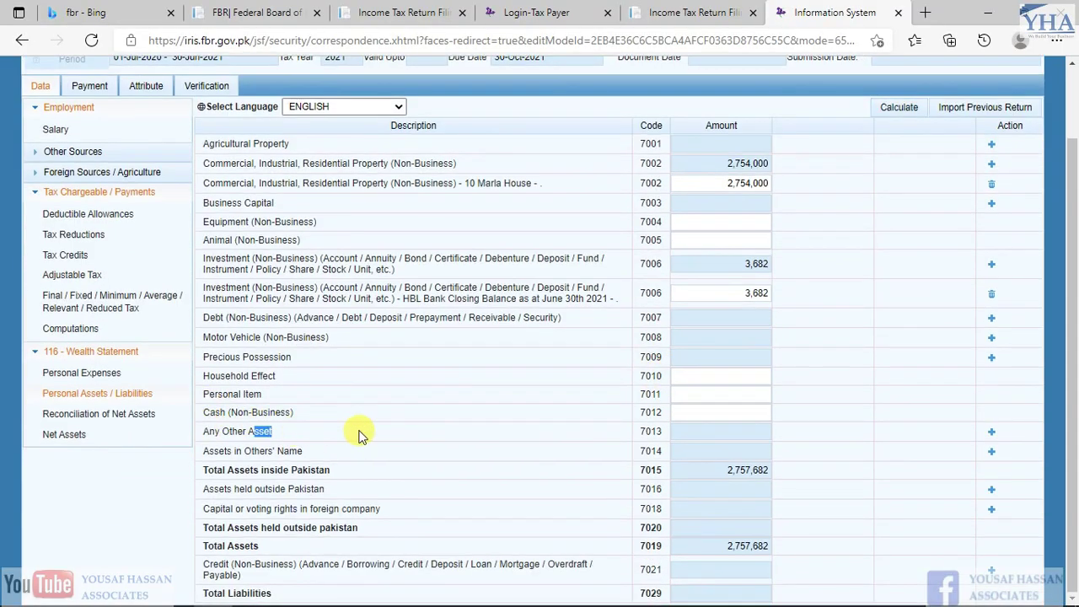
left_click(992, 431)
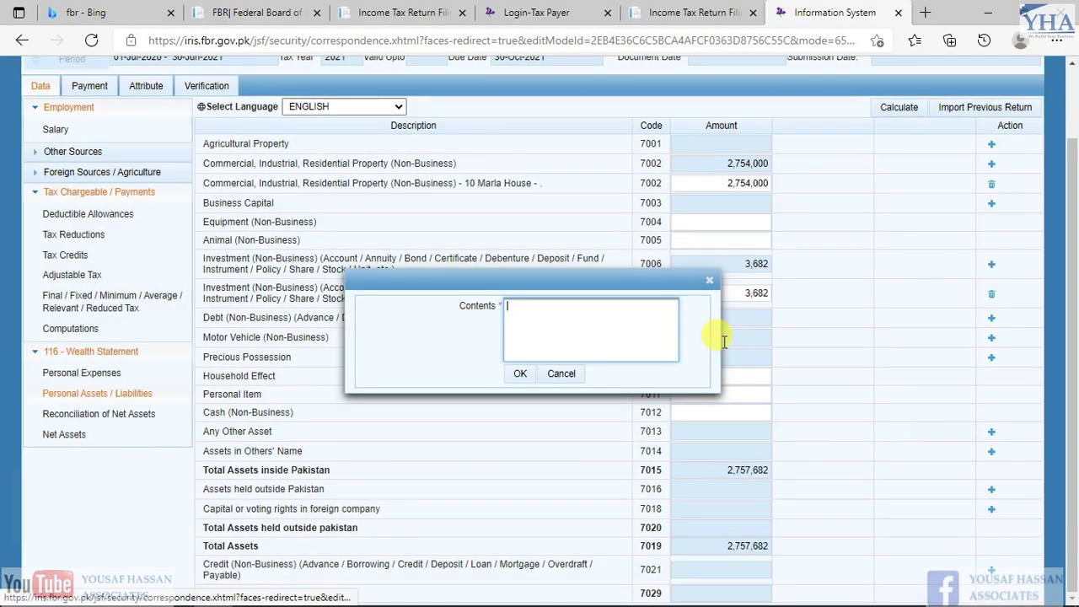
left_click(520, 373)
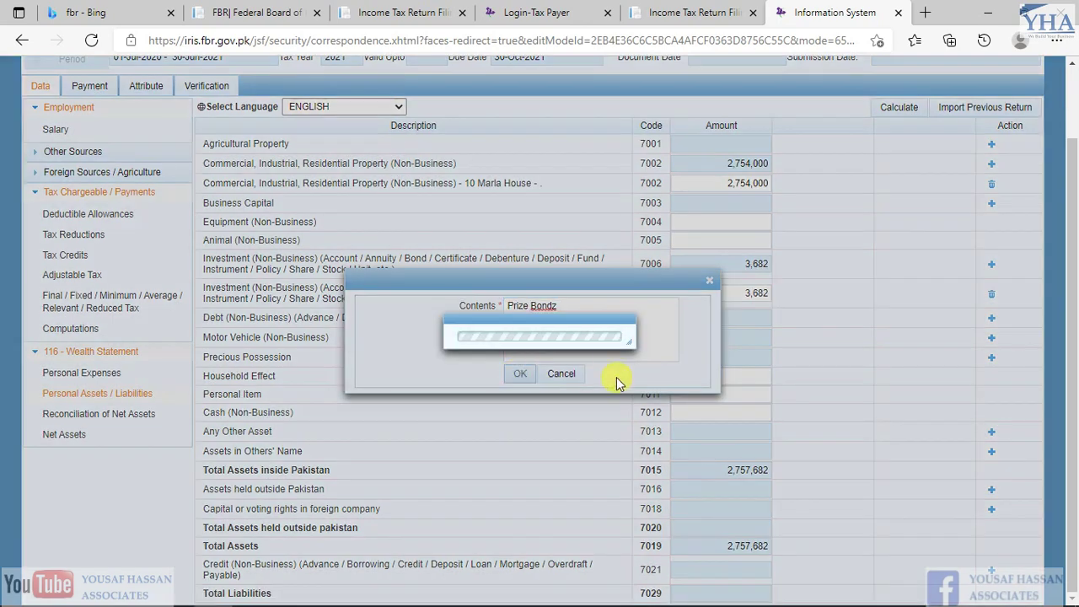
key("alt+Tab")
key("Right")
key("ctrl+c")
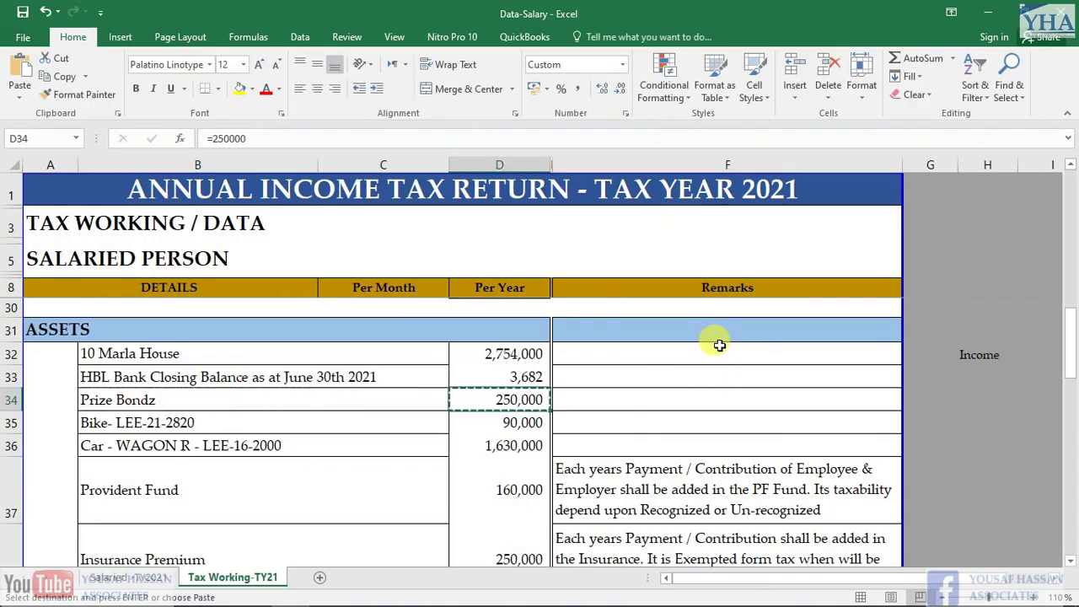
key("alt+Tab")
left_click(717, 451)
key("ctrl+v")
left_click(899, 107)
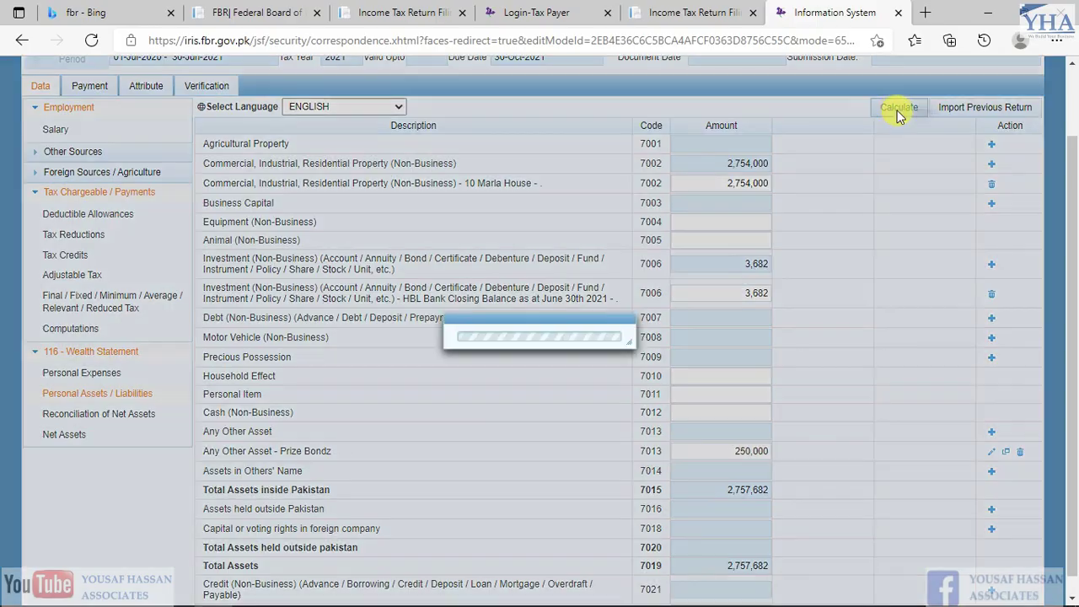
Copy the bike description from the Excel working and locate the Motor Vehicle row
key("alt+Tab")
key("Left")
key("Left")
key("Down")
key("ctrl+c")
key("alt+Tab")
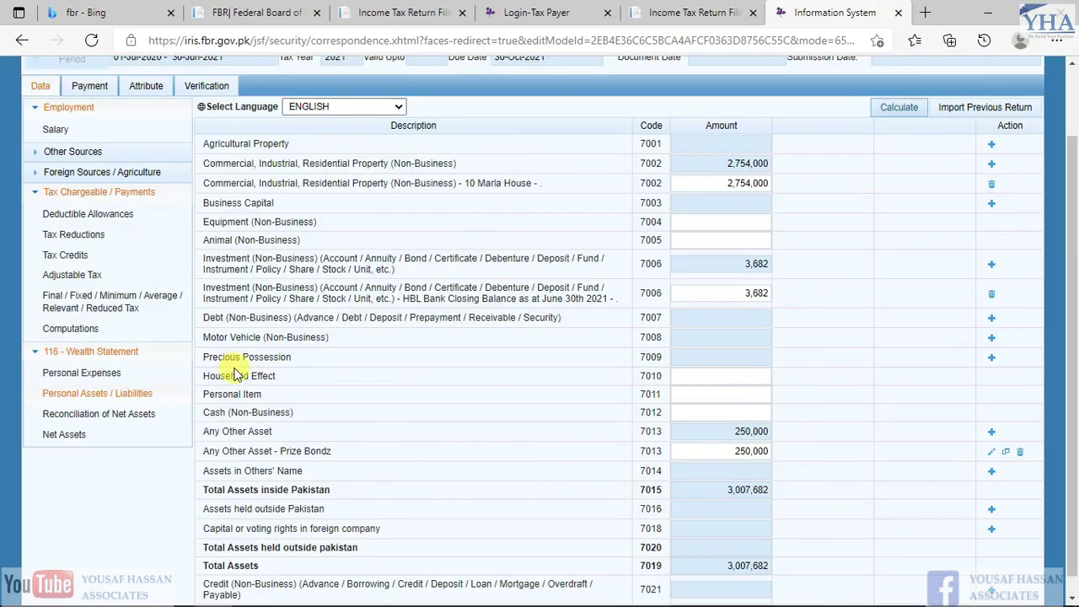
left_click_drag(198, 338, 341, 337)
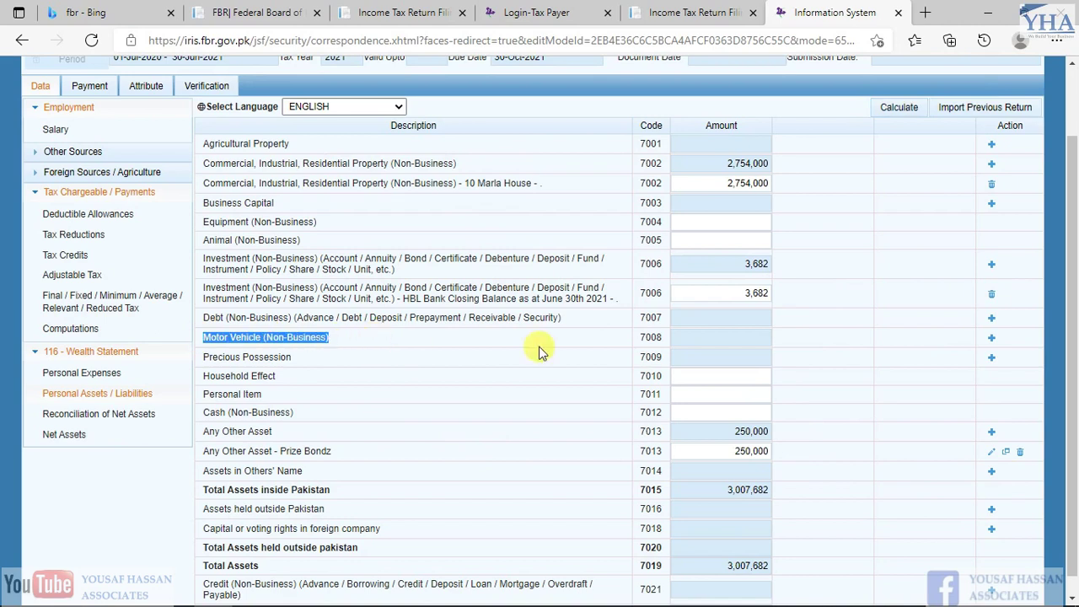
Add the bike as a Motor Vehicle (7008) entry at 90,000 and recalculate
left_click(992, 338)
left_click(577, 280)
key("ctrl+v")
key("Tab")
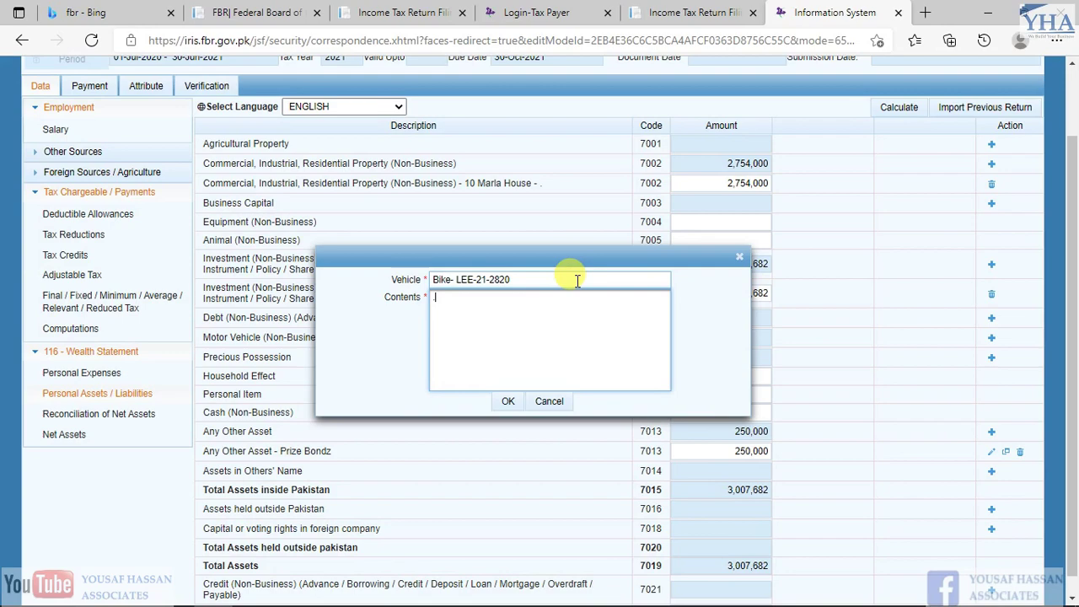
left_click(509, 402)
key("alt+Tab")
key("ctrl+c")
key("alt+Tab")
left_click(729, 357)
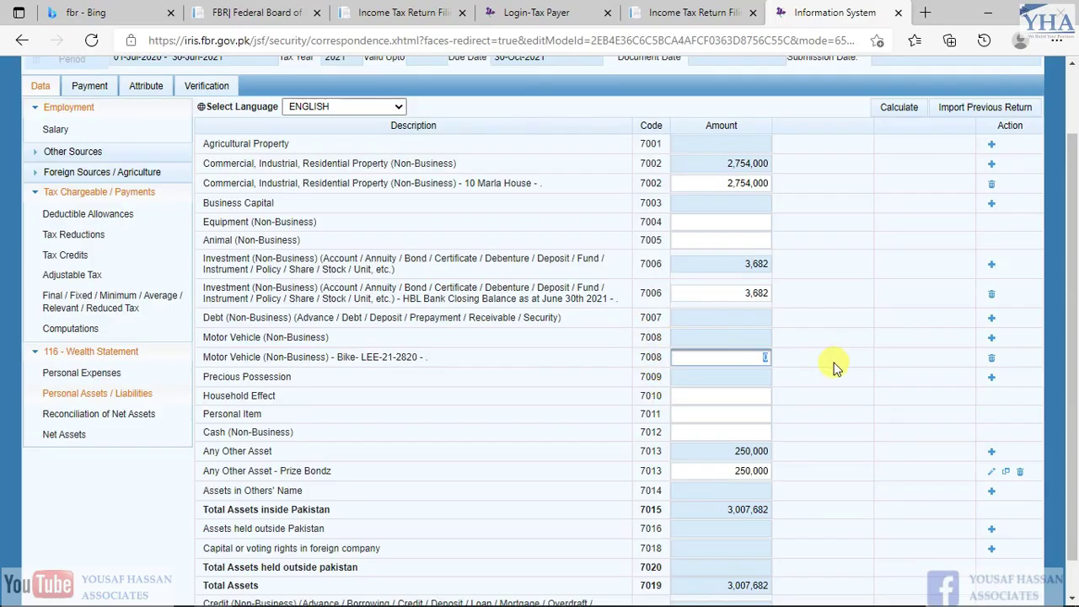
left_click(899, 107)
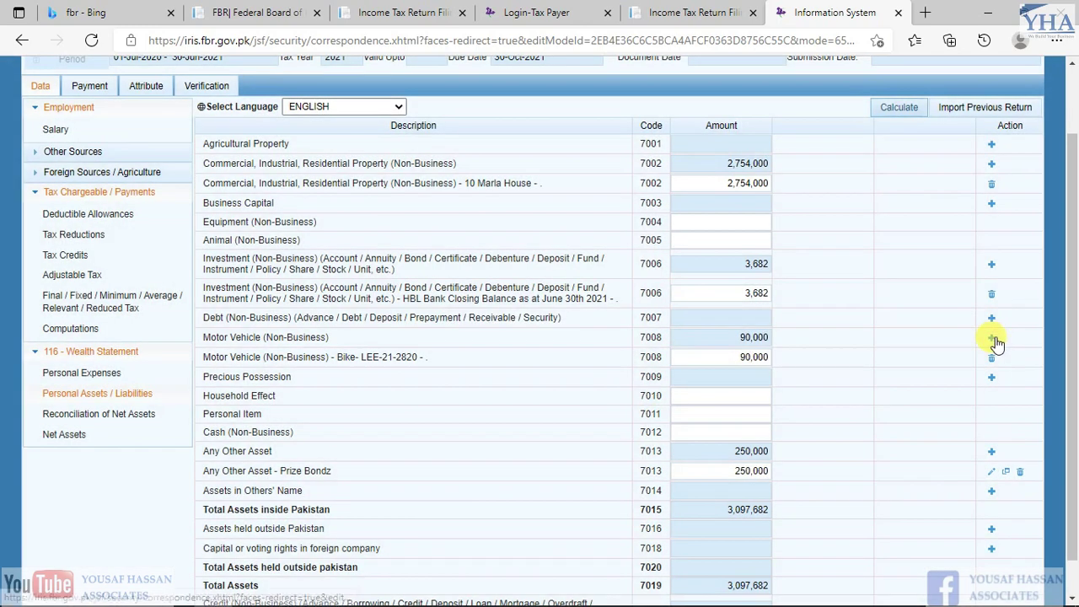
Add a second Motor Vehicle entry described as the WAGON R car
left_click(991, 337)
key("alt+Tab")
key("Down")
key("Left")
key("ctrl+c")
key("alt+Tab")
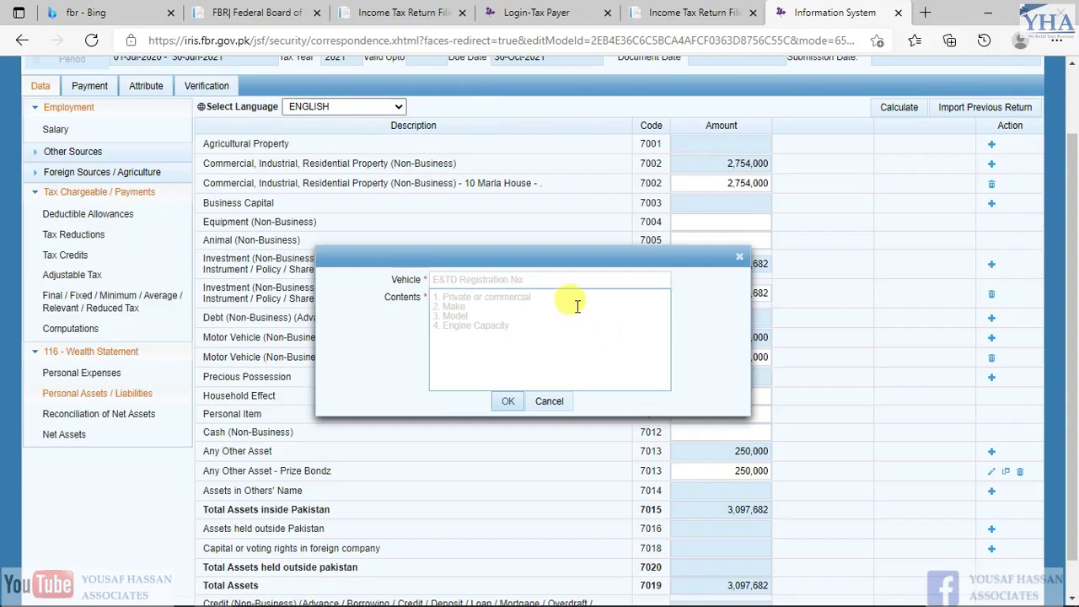
left_click(546, 277)
key("ctrl+v")
key("Tab")
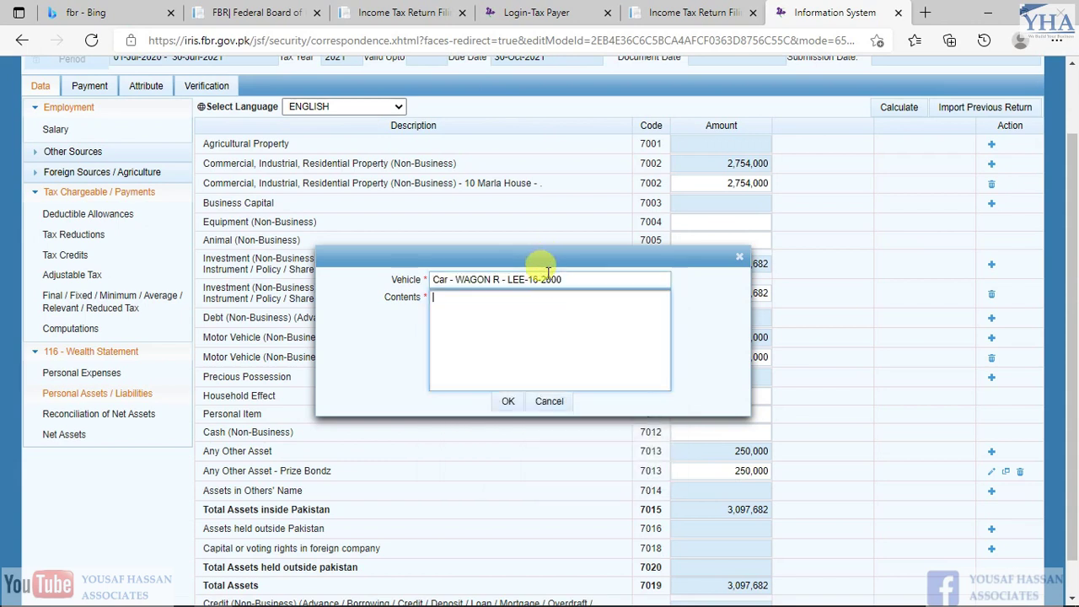
key("alt+Tab")
Enter 1,630,000 as the WAGON R car amount and recalculate the totals
key("Right")
key("ctrl+c")
key("alt+Tab")
left_click(750, 361)
left_click(750, 361)
key("ctrl+v")
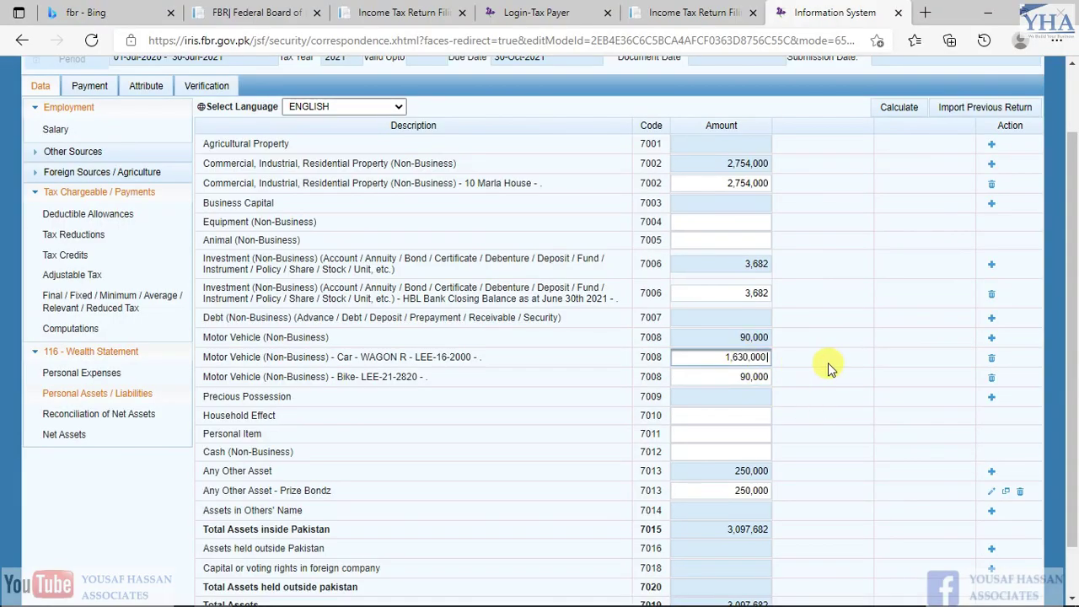
left_click(887, 108)
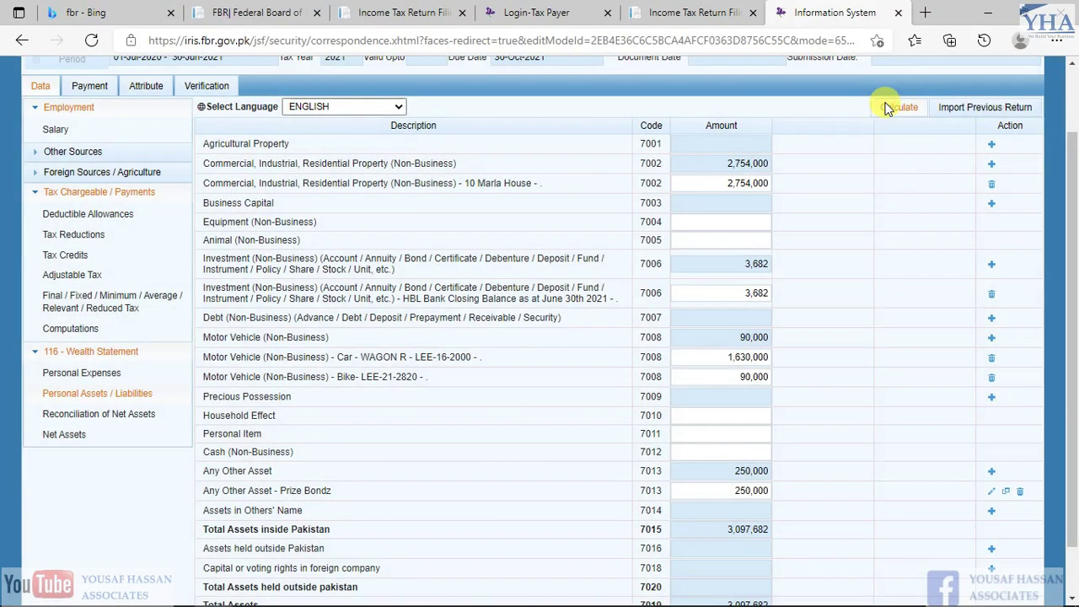
Move through the Excel assets list past Provident Fund to the 406,200 cash balance
key("alt+Tab")
key("Down")
key("Left")
key("Left")
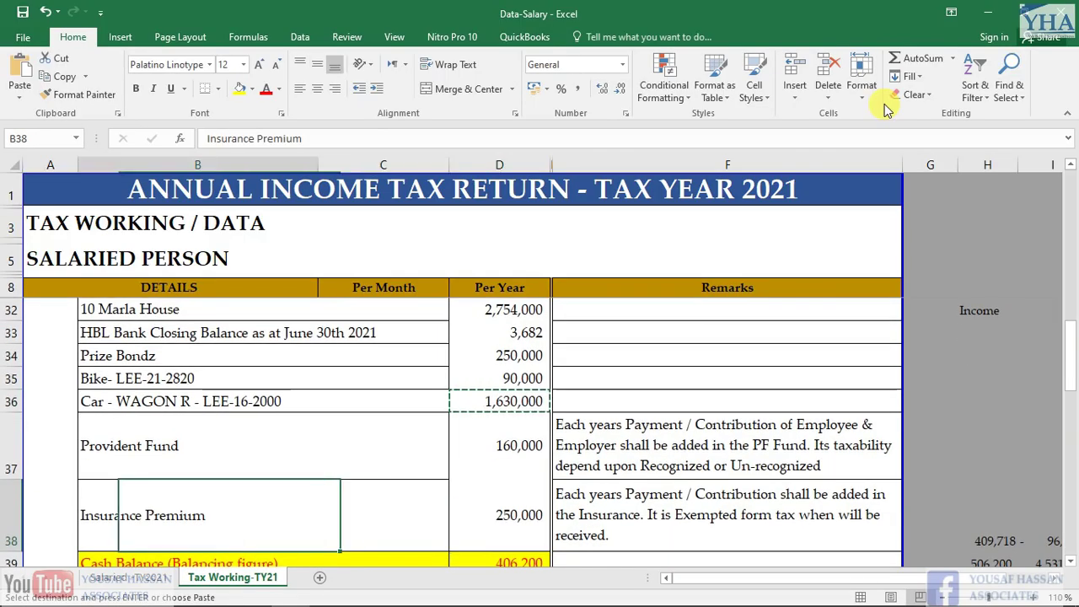
key("Up")
key("Down")
key("Down")
key("Up")
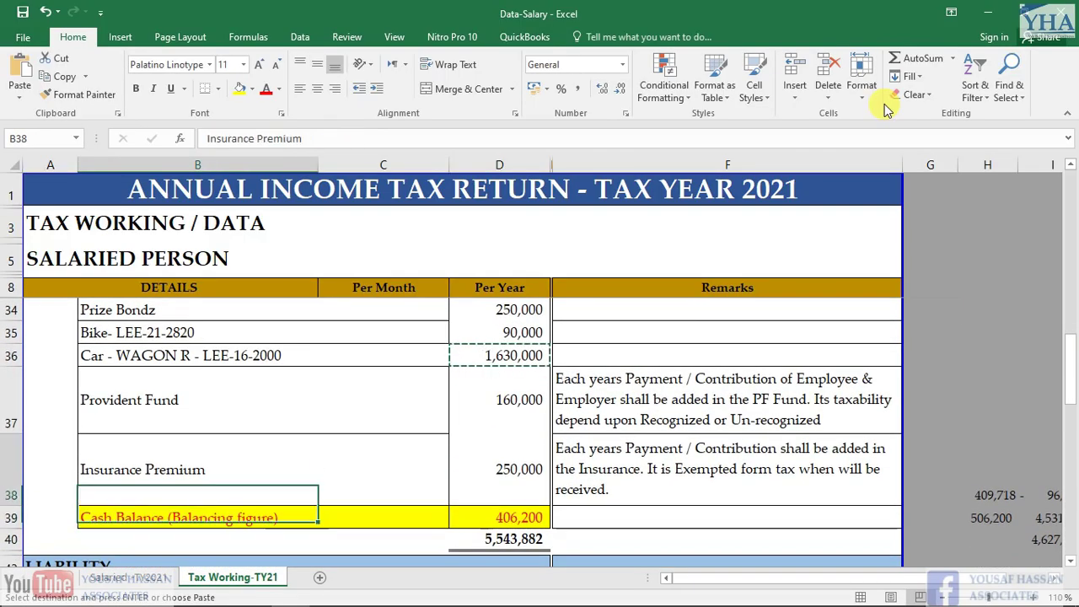
key("Up")
key("Down")
key("Down")
key("Right")
key("Right")
Locate the Provident Fund label in Excel and review the investment and other-asset rows in IRIS
key("Left")
key("Right")
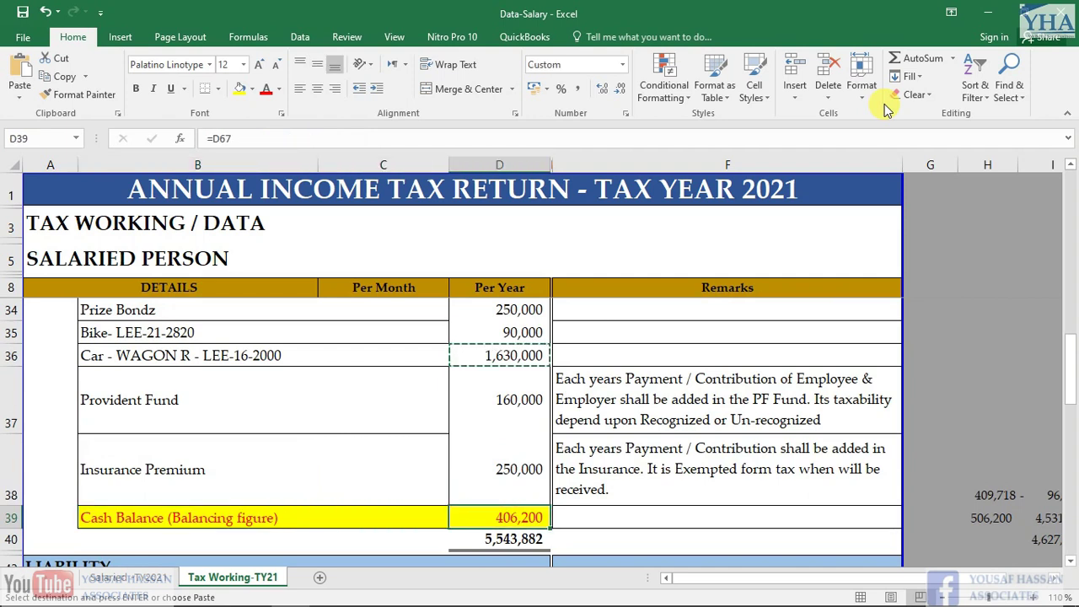
key("Up")
key("Up")
key("Left")
key("Left")
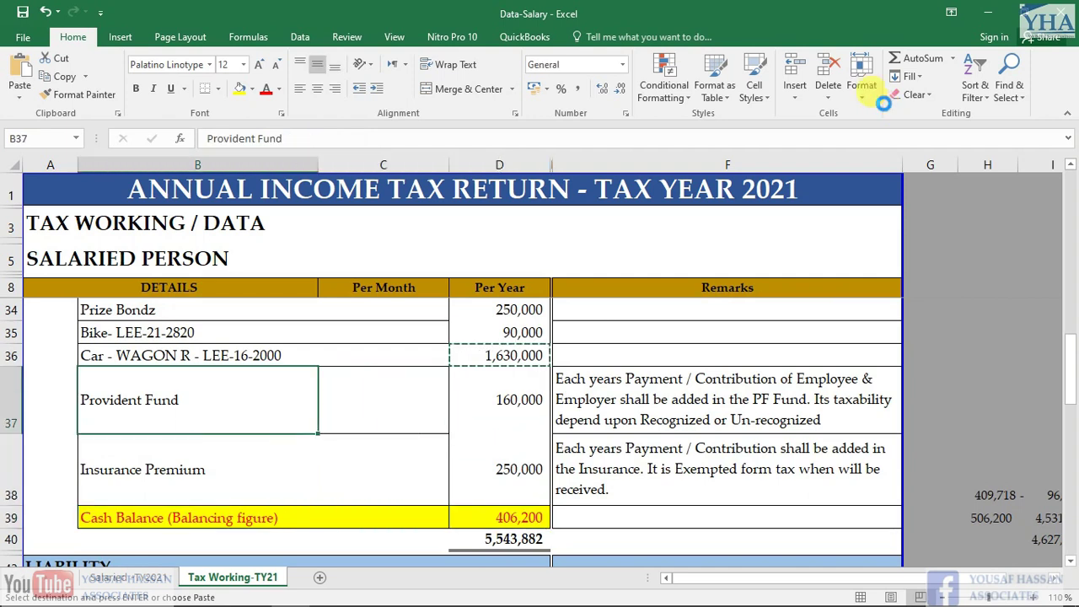
key("alt+Tab")
scroll(428, 441, "down", 2)
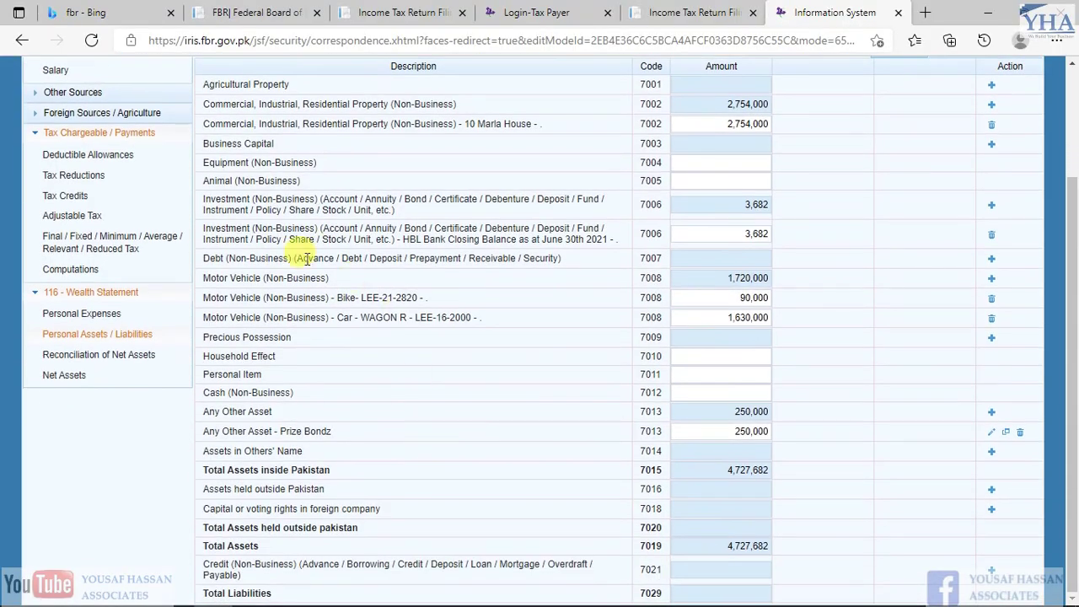
left_click_drag(204, 195, 395, 205)
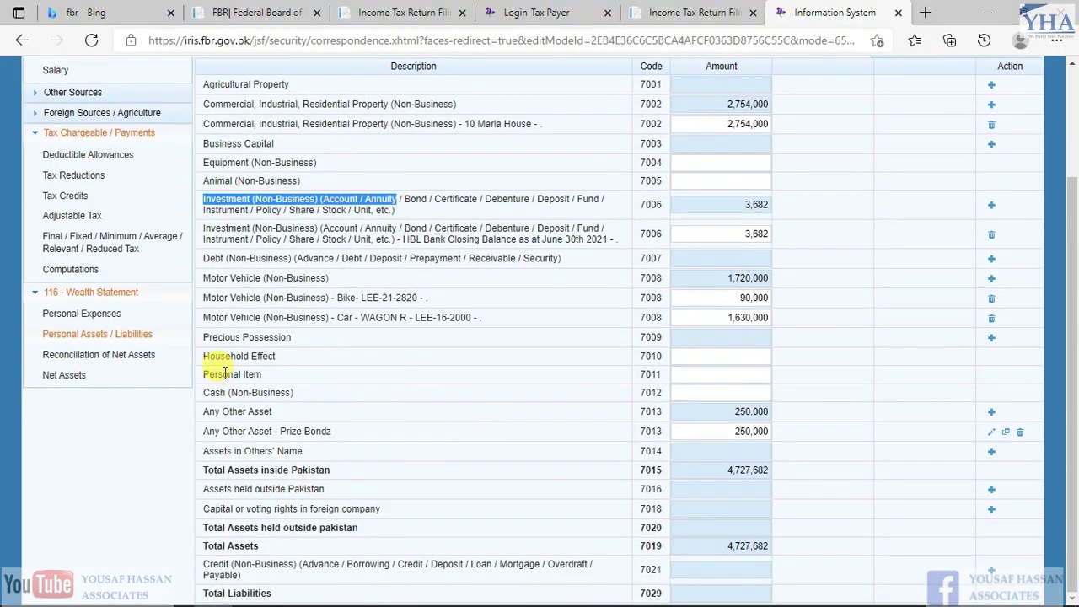
left_click_drag(222, 430, 243, 431)
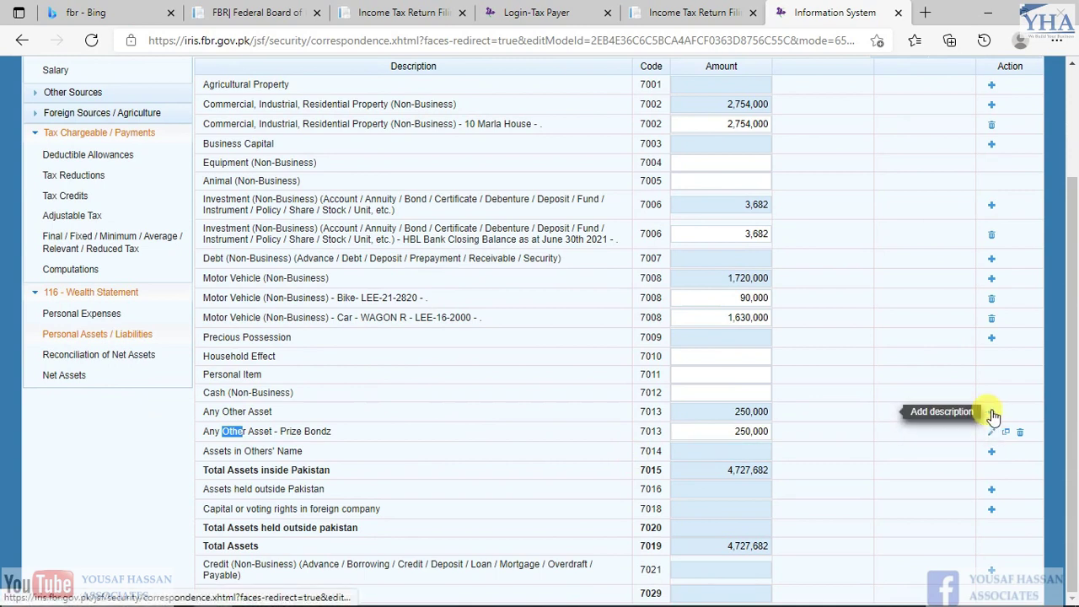
Add Provident Fund under Any Other Asset with an amount of 160,000
left_click(993, 414)
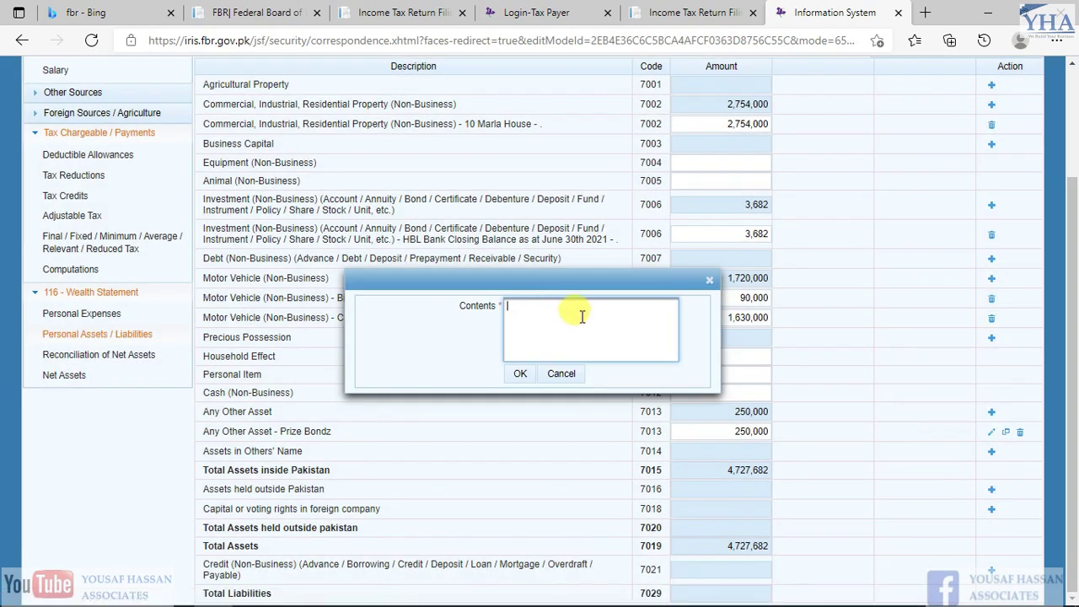
left_click(529, 378)
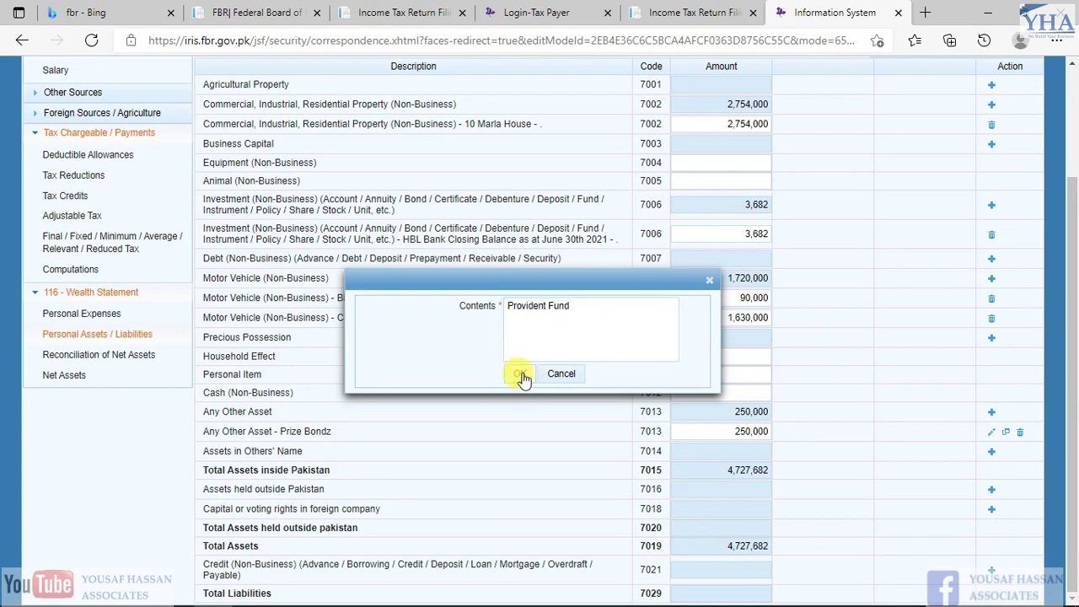
key("alt+Tab")
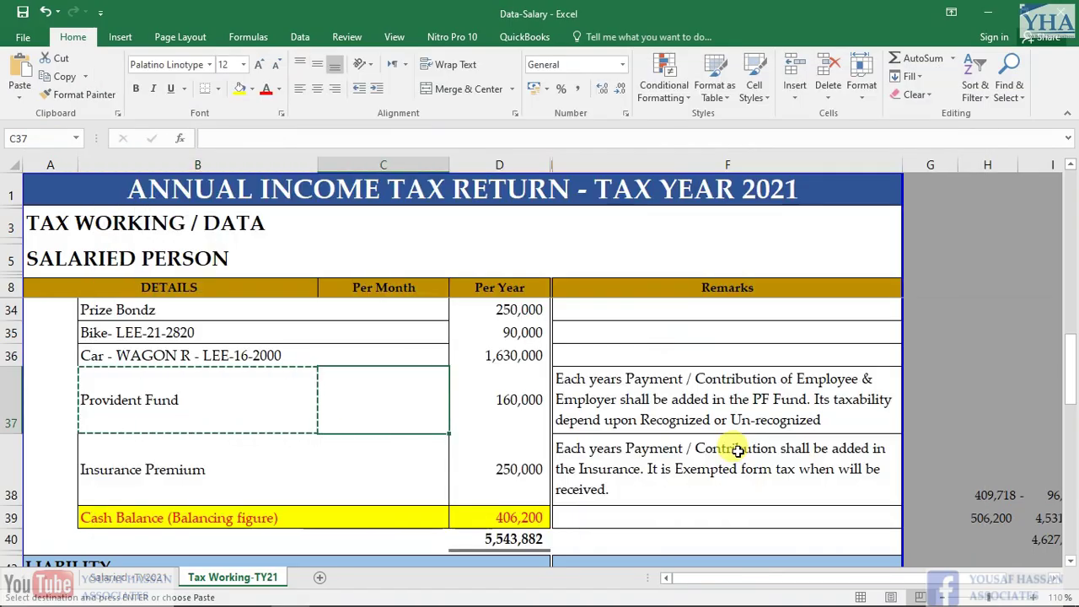
key("alt+Tab")
left_click(733, 434)
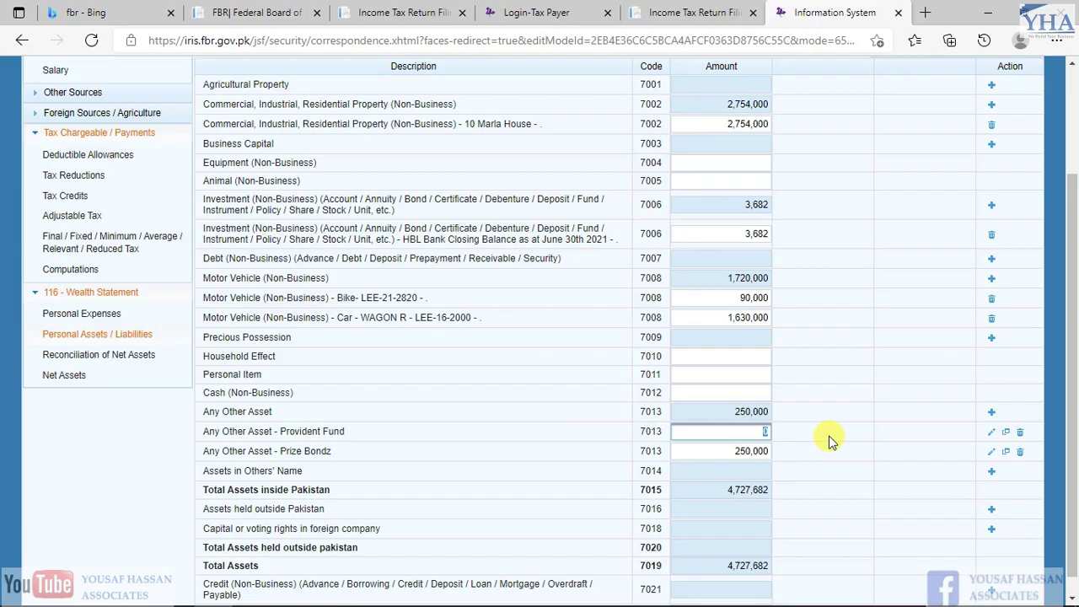
key("alt+Tab")
Add another Any Other Asset entry described as Insurance Premium
key("Down")
key("Left")
key("Left")
key("ctrl+c")
key("alt+Tab")
left_click(991, 412)
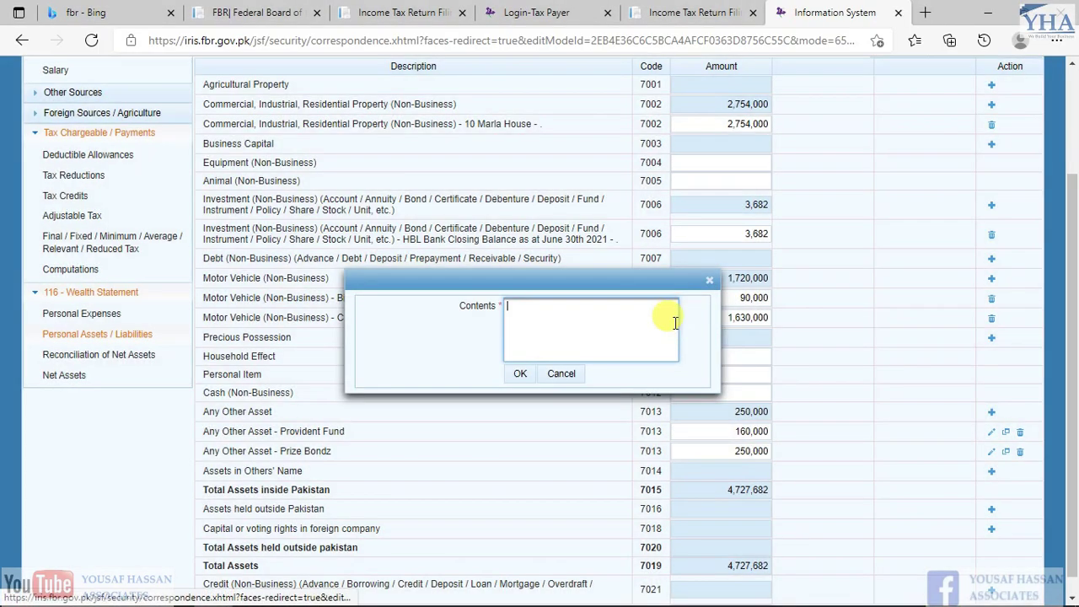
key("ctrl+v")
left_click(561, 375)
Enter 250,000 as the Insurance Premium amount
key("alt+Tab")
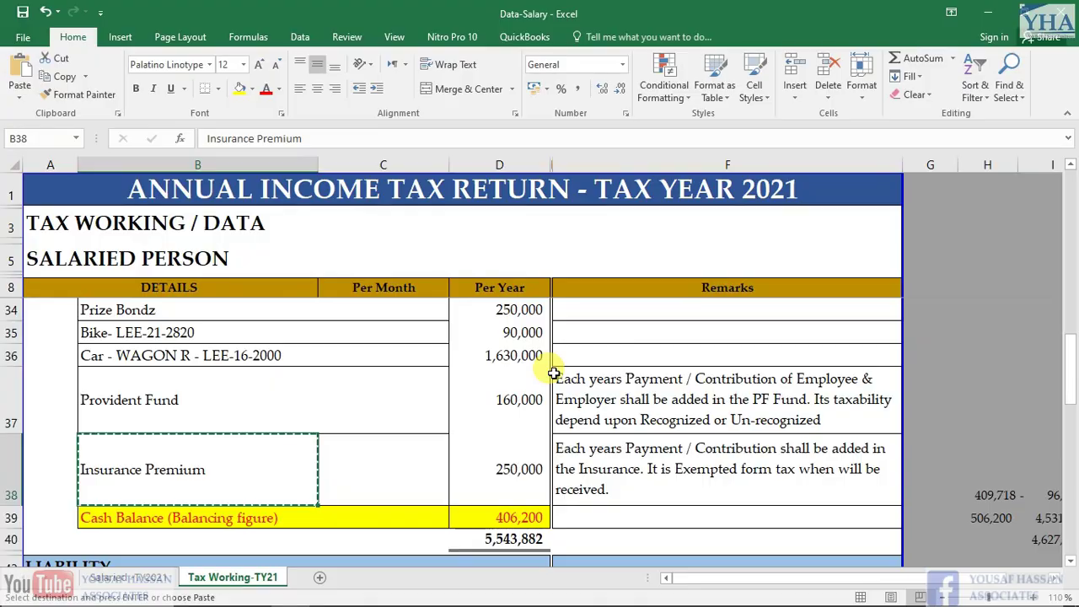
key("Right")
key("Right")
key("ctrl+c")
key("alt+Tab")
left_click(742, 431)
key("ctrl+v")
scroll(799, 451, "up", 2)
Recalculate the return and copy the 406,200 cash balance from the Excel working
left_click(896, 190)
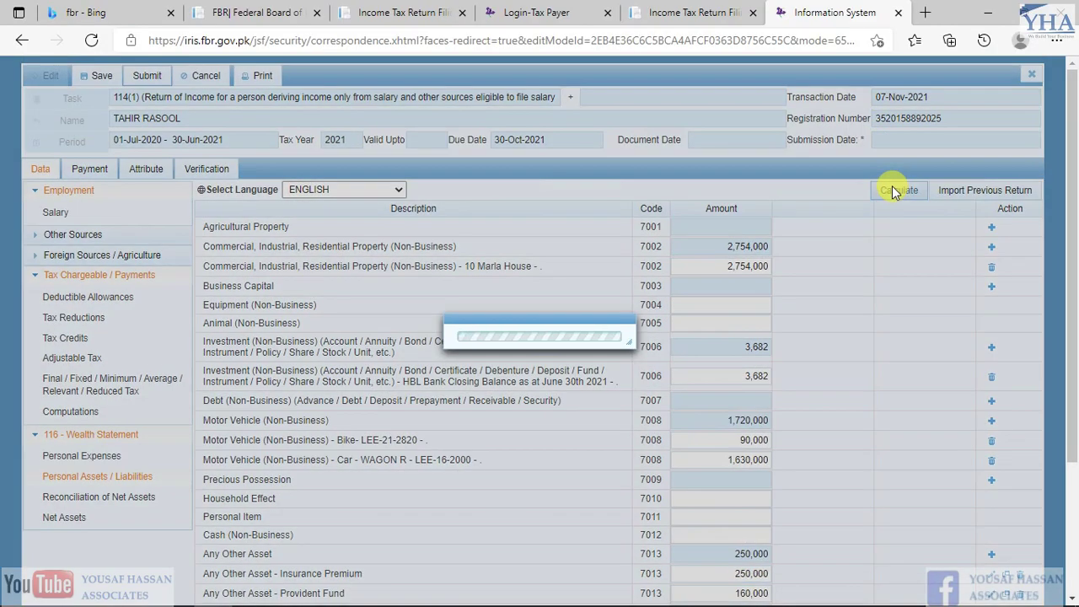
scroll(802, 363, "down", 3)
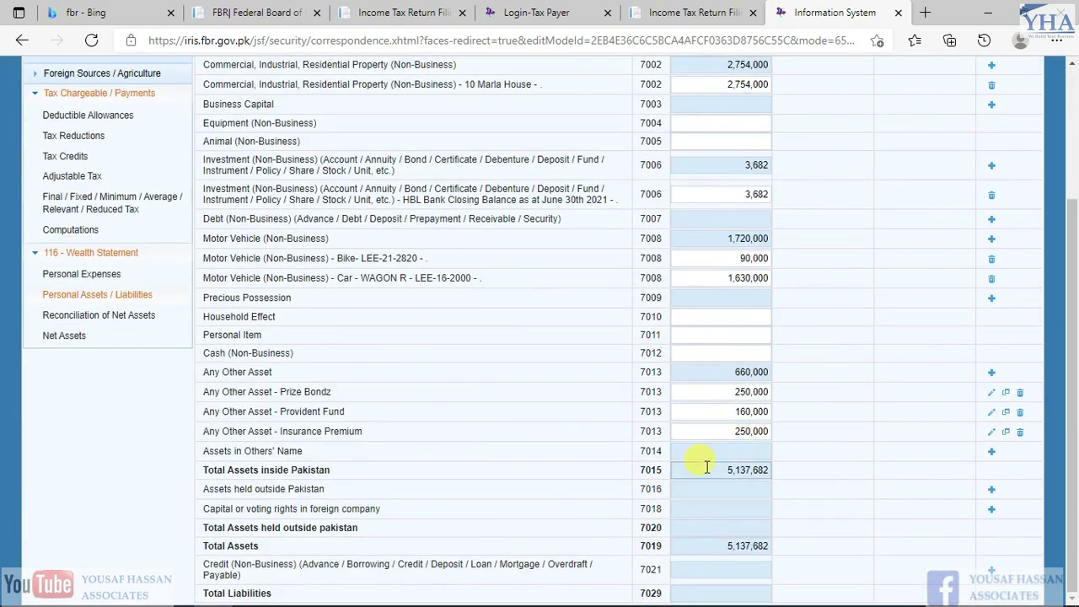
key("alt+Tab")
key("Escape")
key("Down")
key("Down")
key("Up")
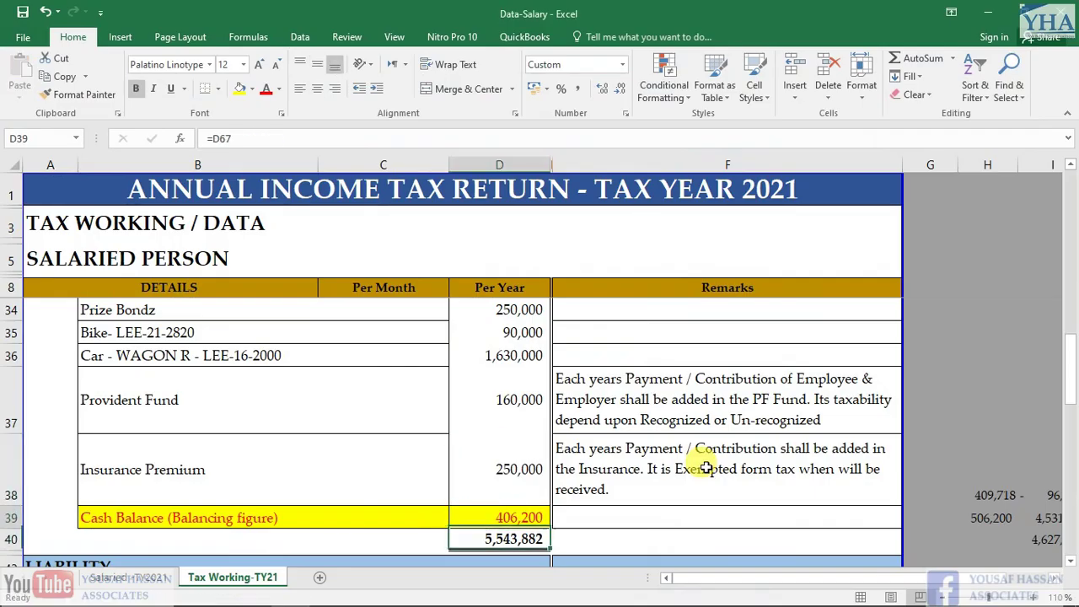
key("Left")
key("Left")
key("Right")
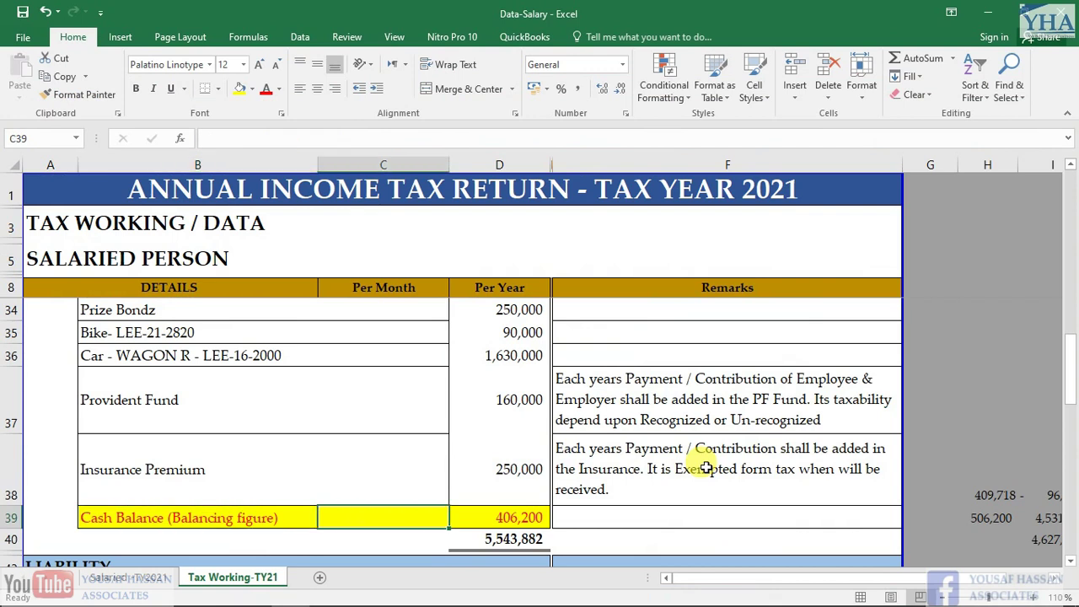
key("Right")
key("ctrl+c")
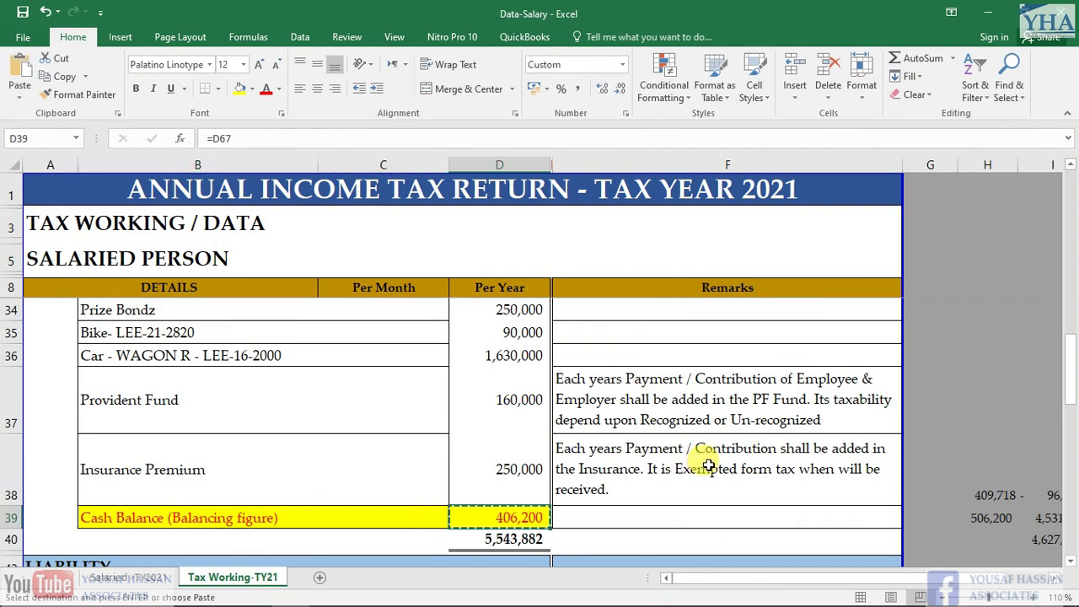
Enter 406200 as the Cash (Non-Business) 7012 amount and recalculate
key("alt+Tab")
left_click_drag(215, 352, 414, 349)
left_click(722, 354)
type("406200")
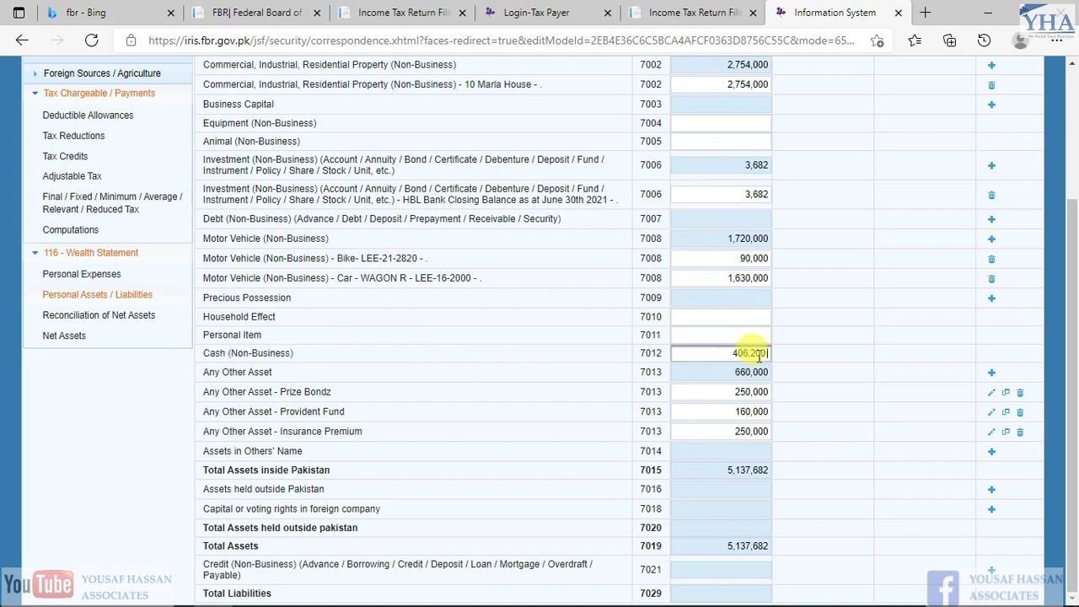
scroll(763, 356, "up", 3)
left_click(890, 191)
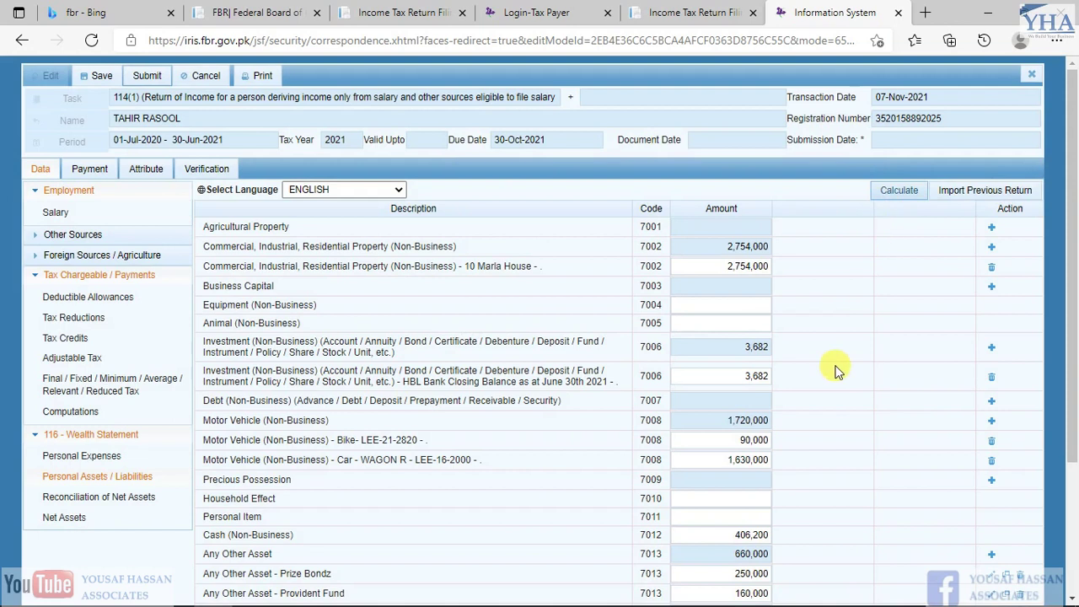
Compare the new 5,543,882 total assets against the Excel working's total
scroll(835, 366, "down", 2)
left_click_drag(719, 469, 797, 479)
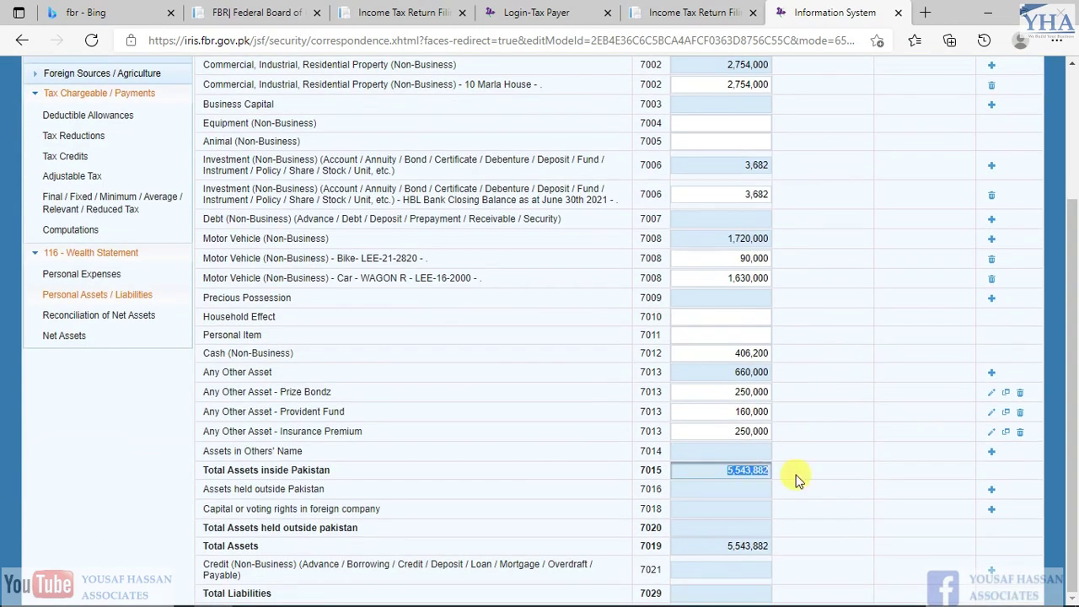
left_click_drag(725, 472, 799, 481)
key("alt+Tab")
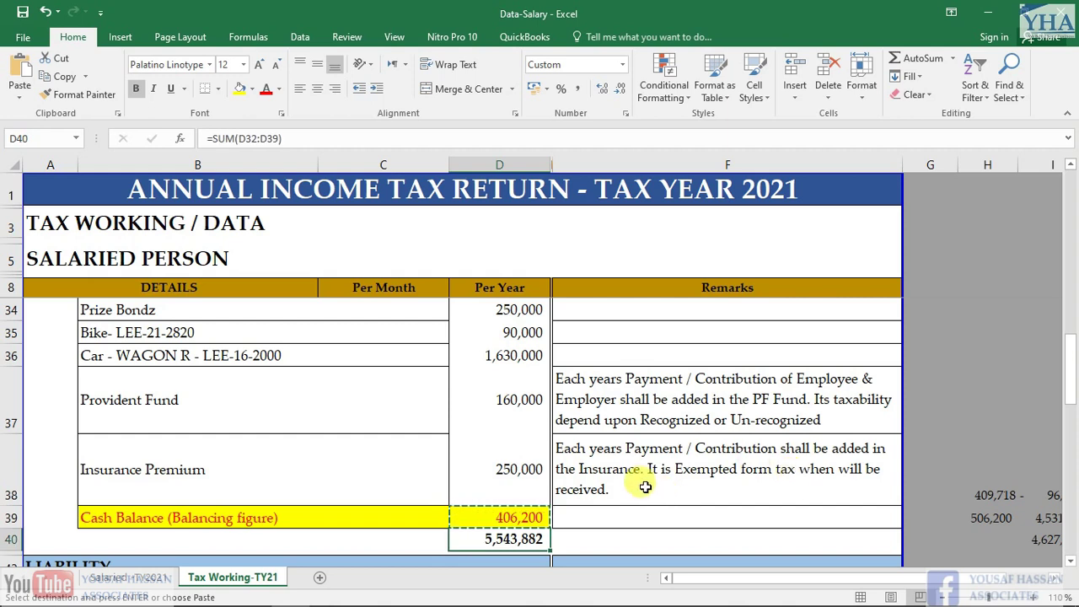
scroll(614, 467, "down", 1)
scroll(542, 450, "down", 1)
Add a Credit (Non-Business) entry with creditor 'Loan Payable to Company (as at June 30,2021)'
left_click(159, 358)
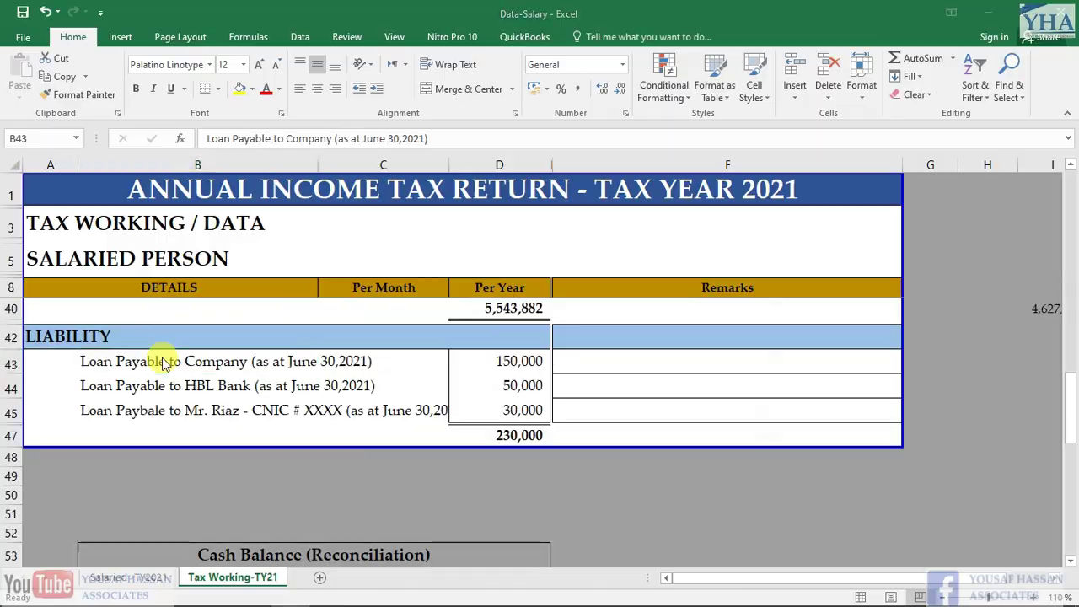
key("alt+Tab")
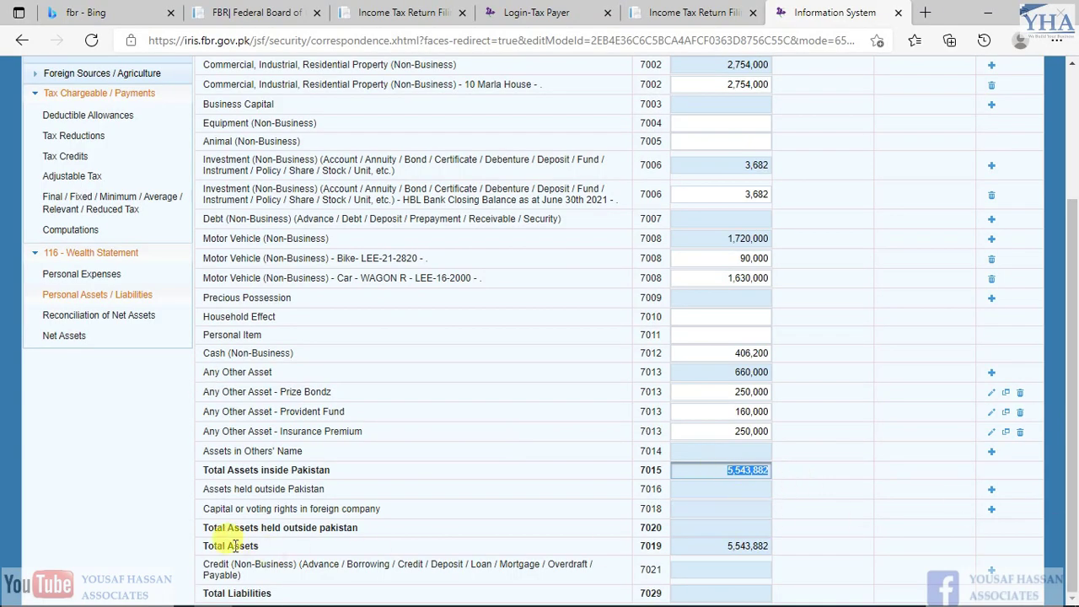
left_click_drag(203, 548, 259, 549)
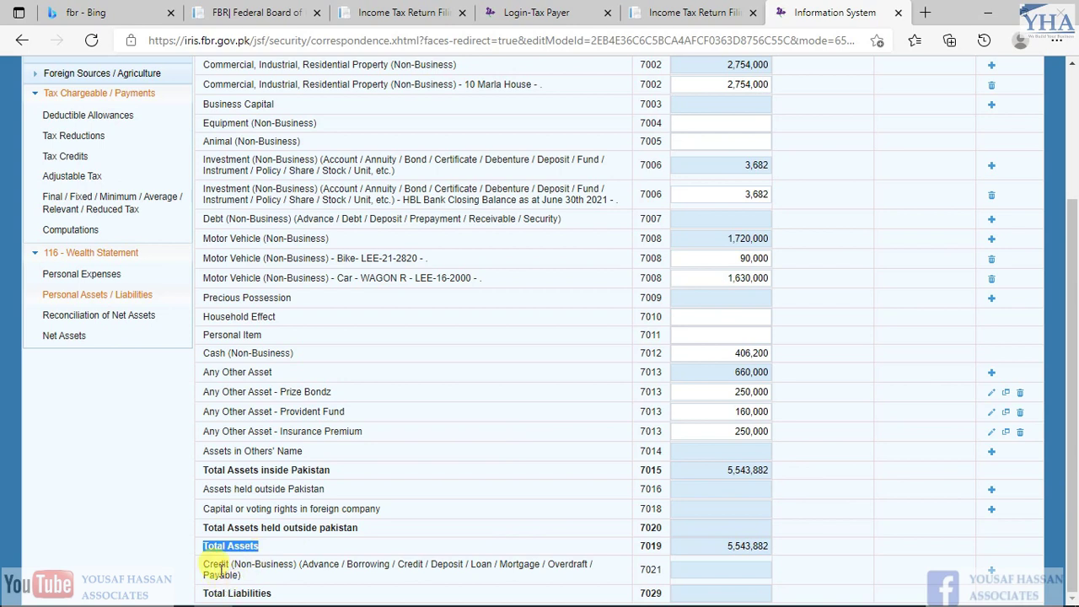
left_click(992, 573)
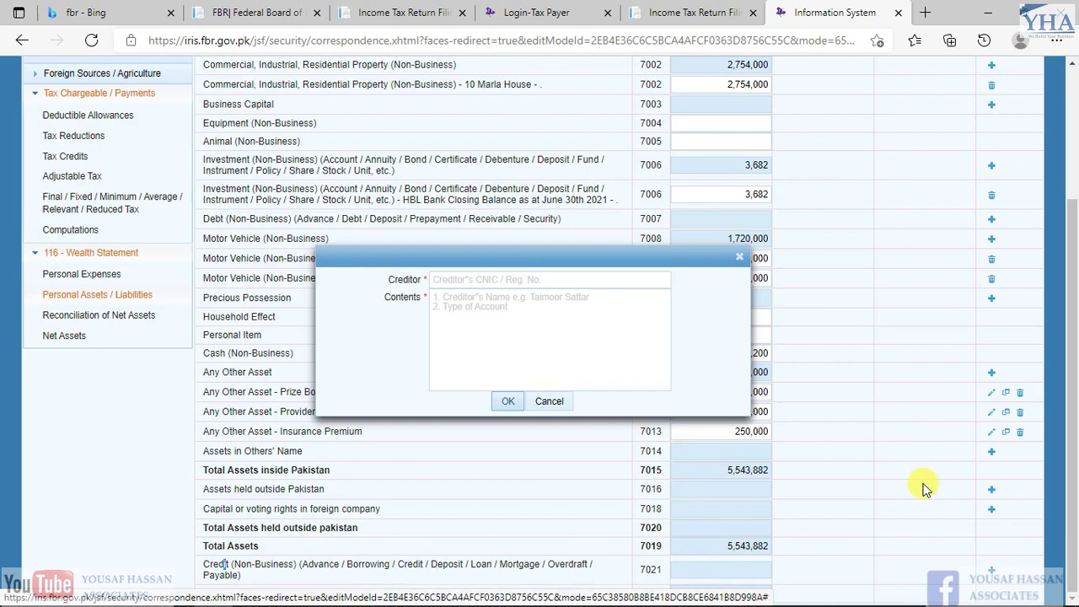
left_click(520, 278)
key("alt+Tab")
key("Left")
key("Right")
key("ctrl+c")
key("alt+Tab")
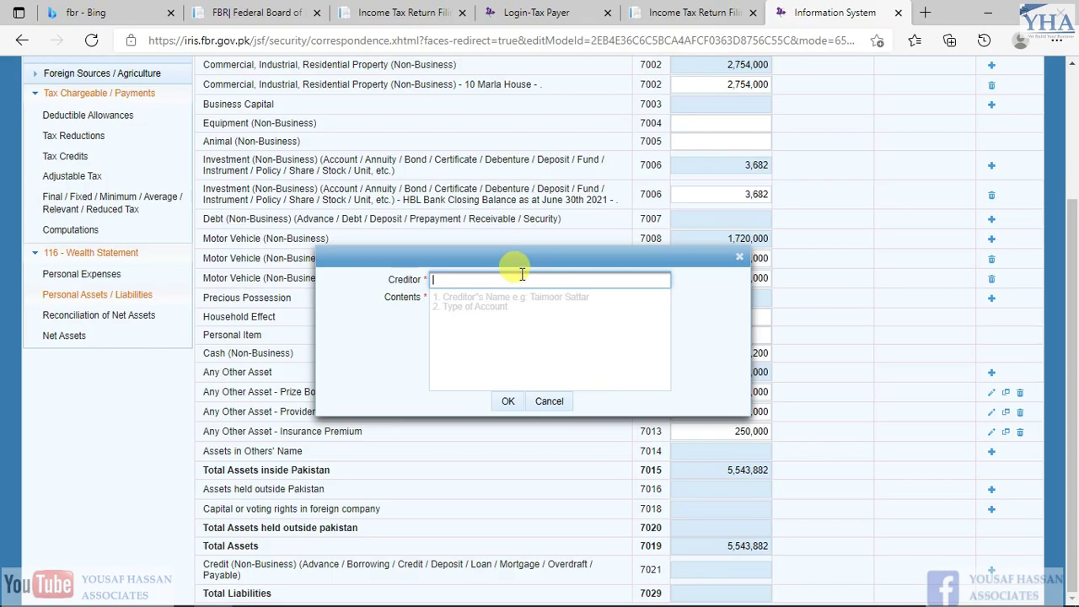
key("ctrl+v")
key("Tab")
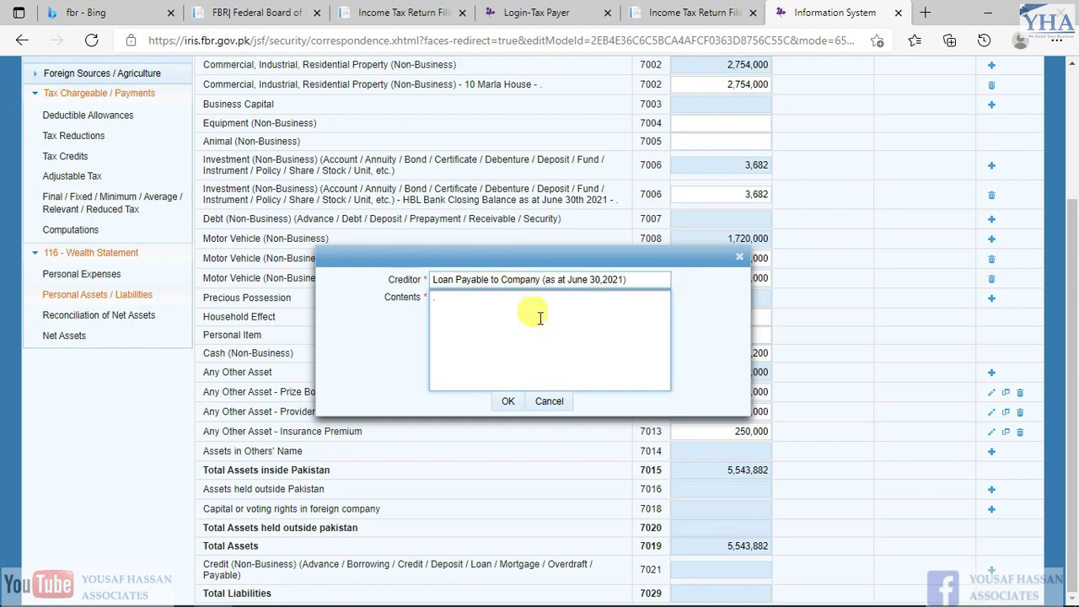
left_click(508, 403)
Enter 150,000 as the company loan amount under code 7021
key("alt+Tab")
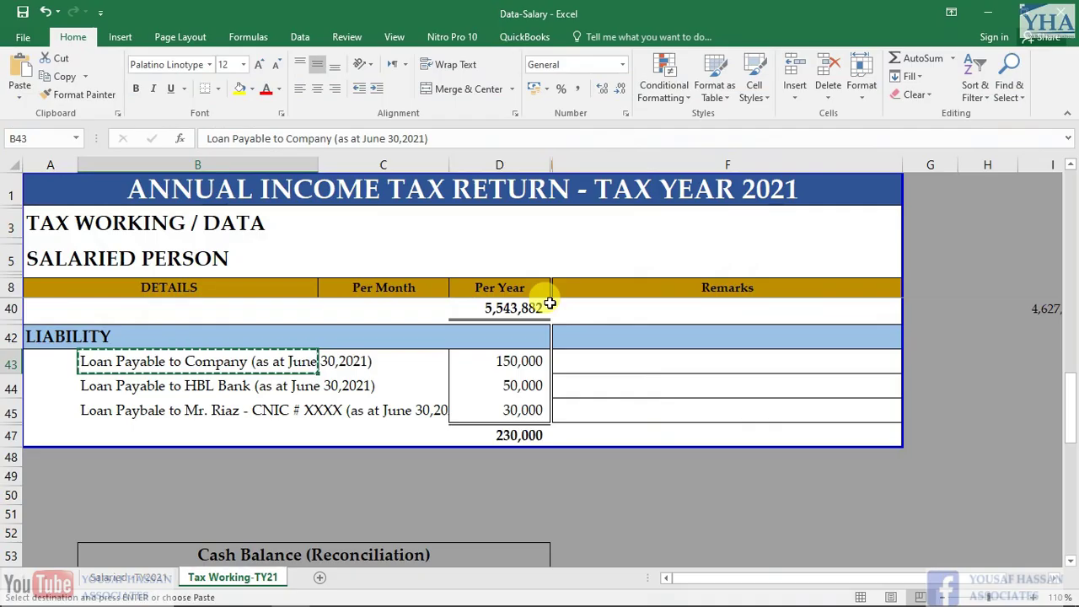
key("Down")
scroll(550, 301, "up", 3)
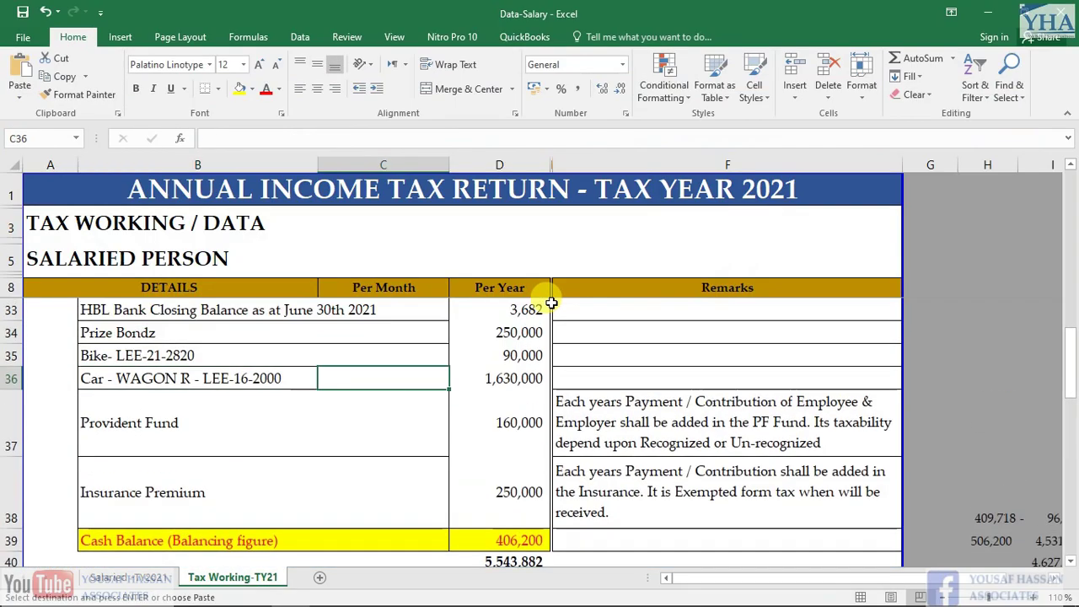
scroll(481, 354, "down", 4)
scroll(490, 387, "up", 1)
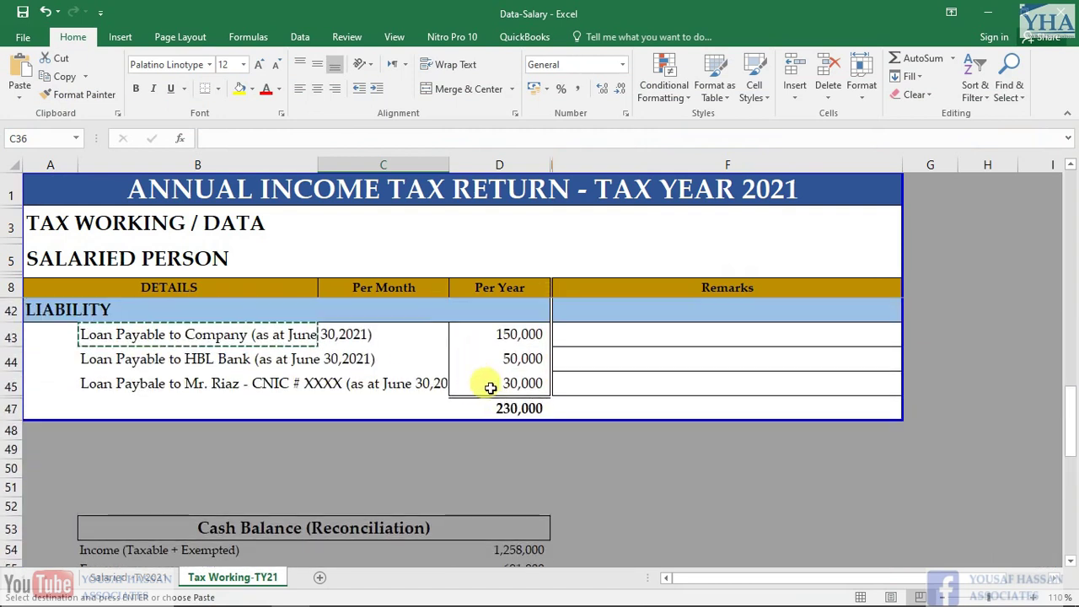
left_click(499, 336)
key("ctrl+c")
key("alt+Tab")
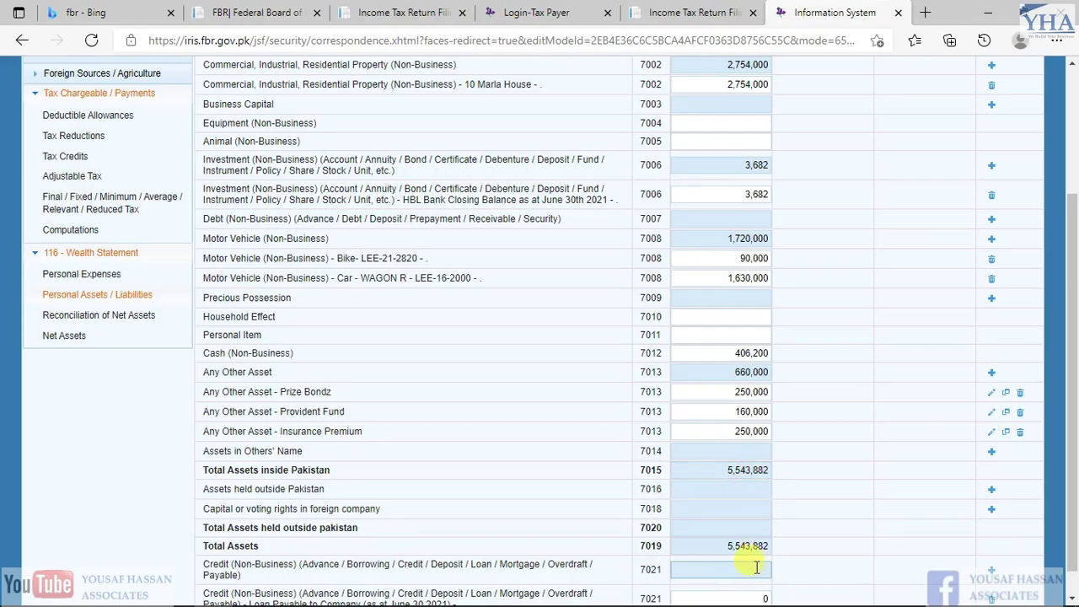
scroll(751, 590, "up", 1)
scroll(796, 580, "down", 1)
left_click(766, 570)
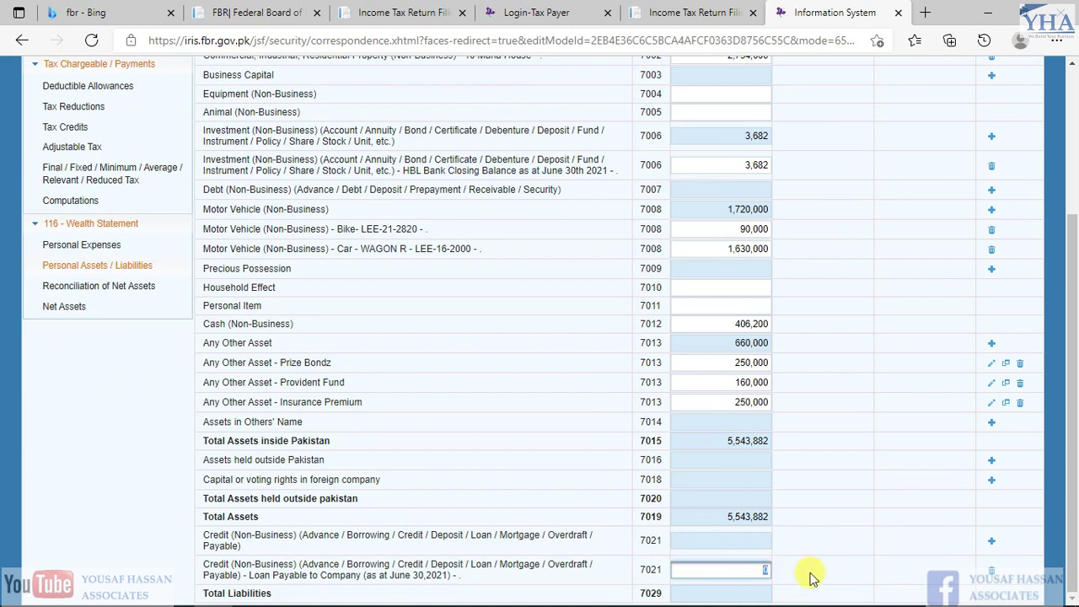
left_click(969, 547)
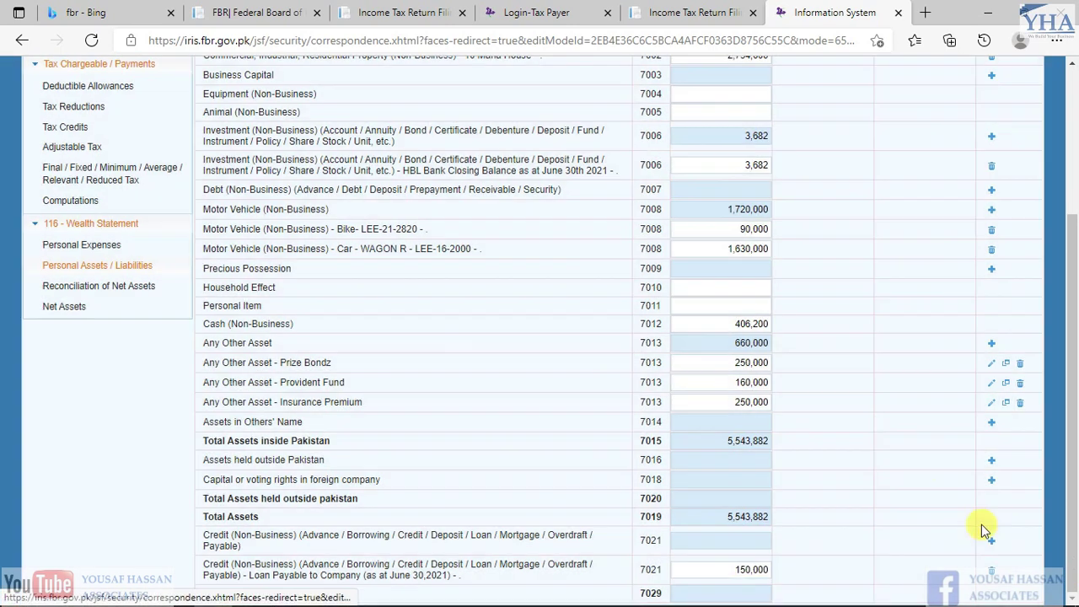
left_click(991, 541)
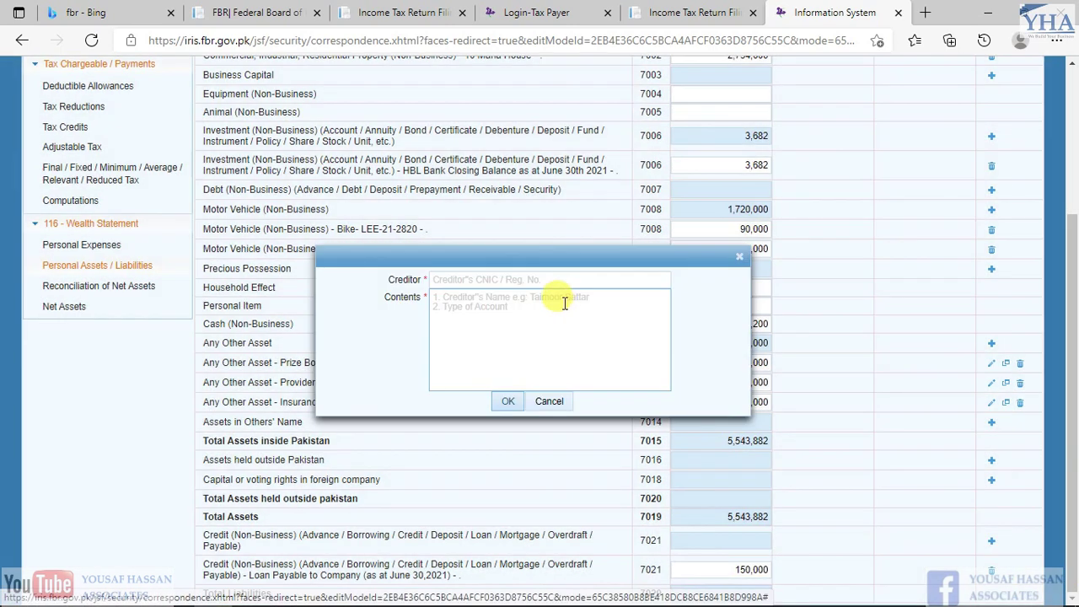
Add a creditor entry using the HBL Bank loan description from the spreadsheet
key("alt+Tab")
key("Down")
key("Left")
key("Left")
key("Left")
key("Right")
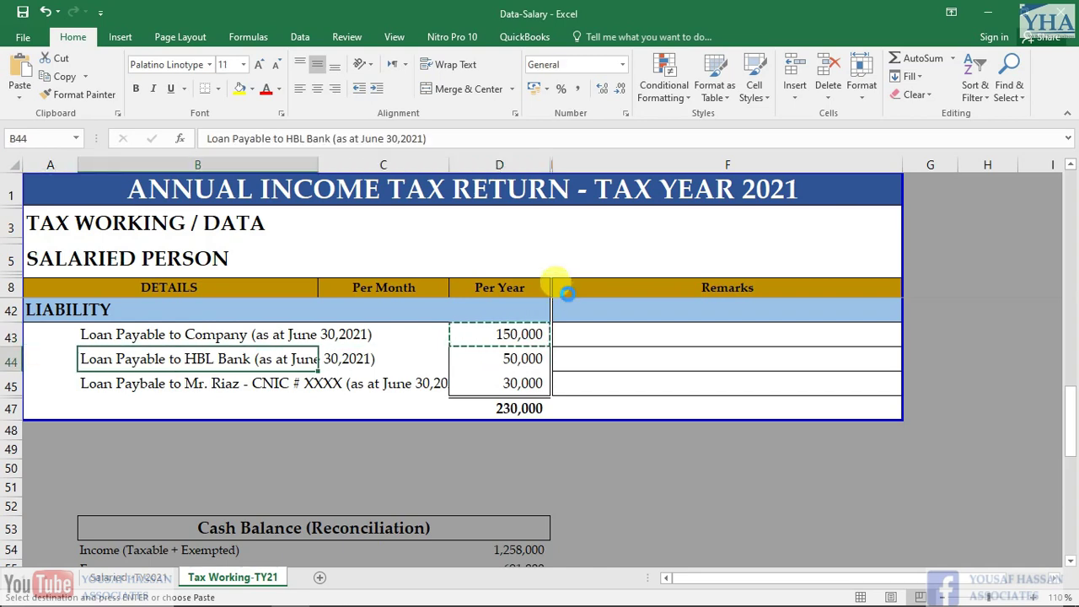
key("alt+Tab")
left_click(549, 279)
key("ctrl+v")
key("Tab")
left_click(505, 402)
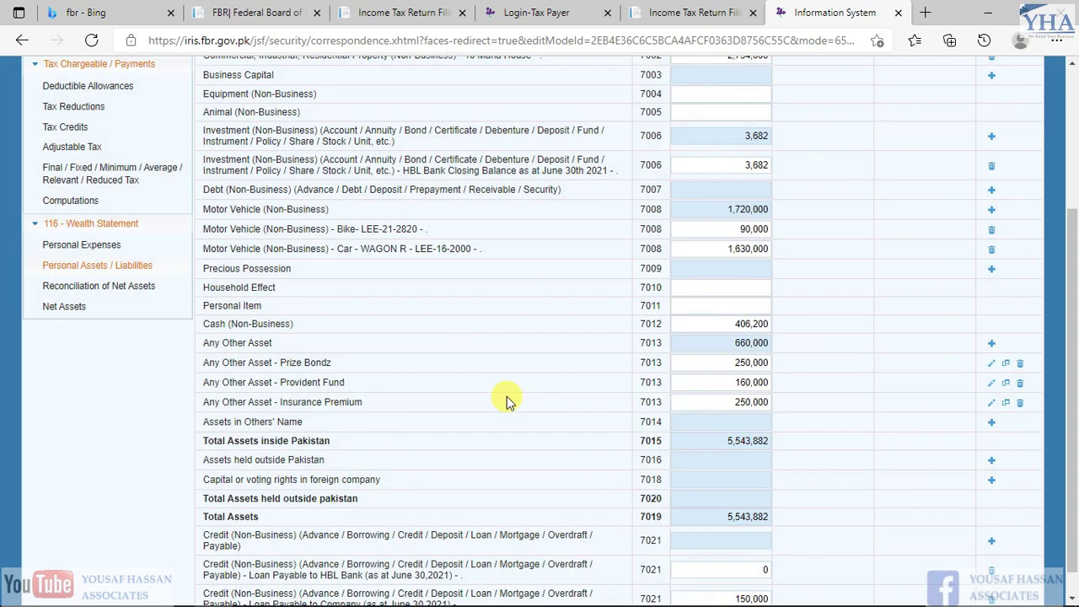
Enter 50,000 as the HBL Bank loan amount
key("alt+Tab")
key("Right")
key("alt+Tab")
left_click(723, 569)
type("50000")
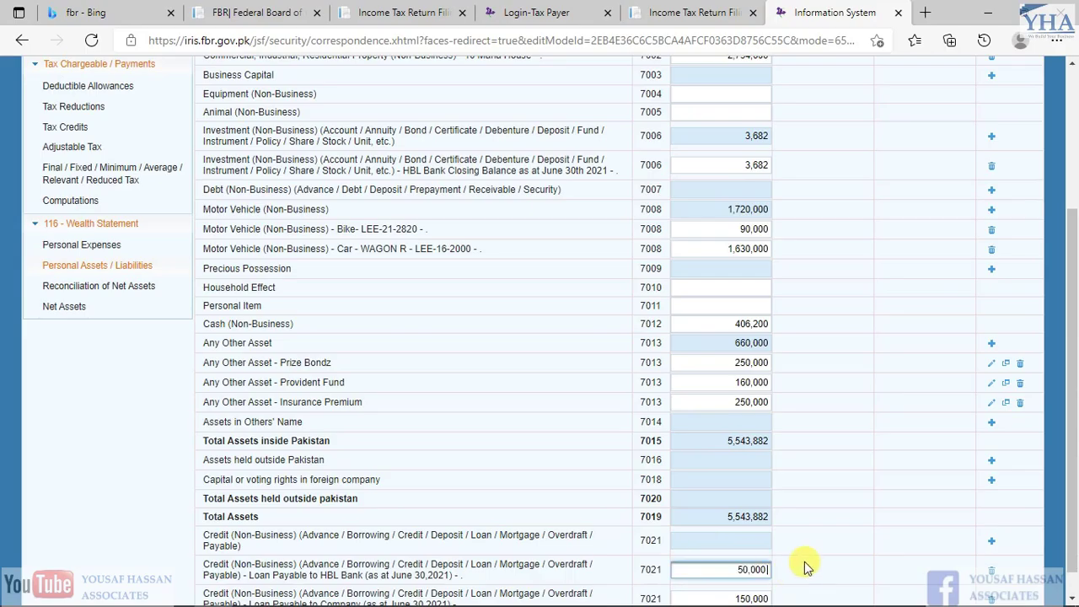
Add a personal loan creditor entry, trimming the leftover date text from its description
left_click(991, 541)
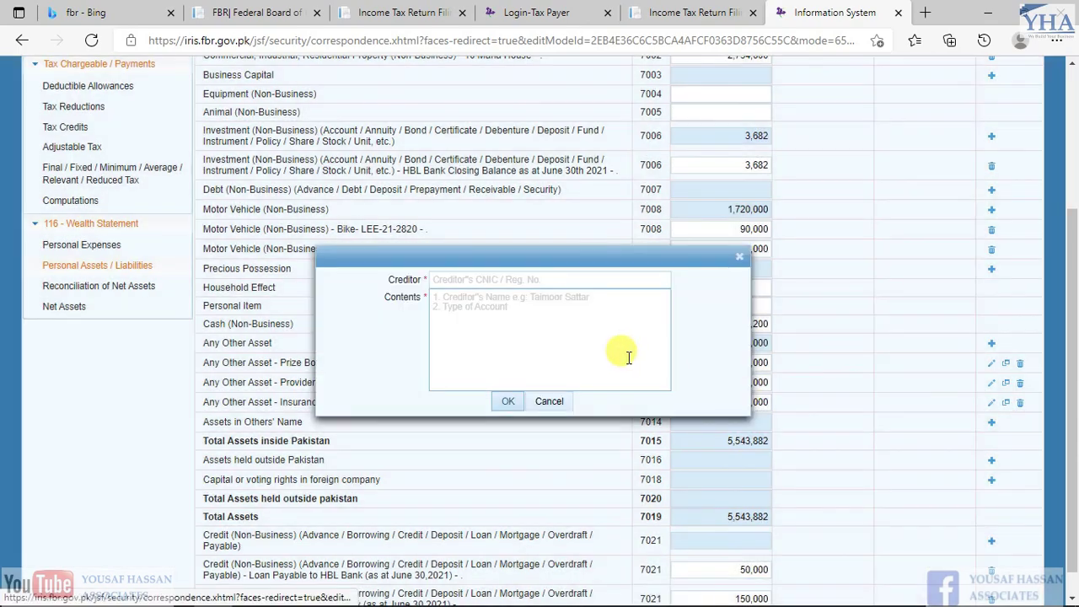
key("alt+Tab")
key("Left")
key("Left")
key("Down")
key("ctrl+c")
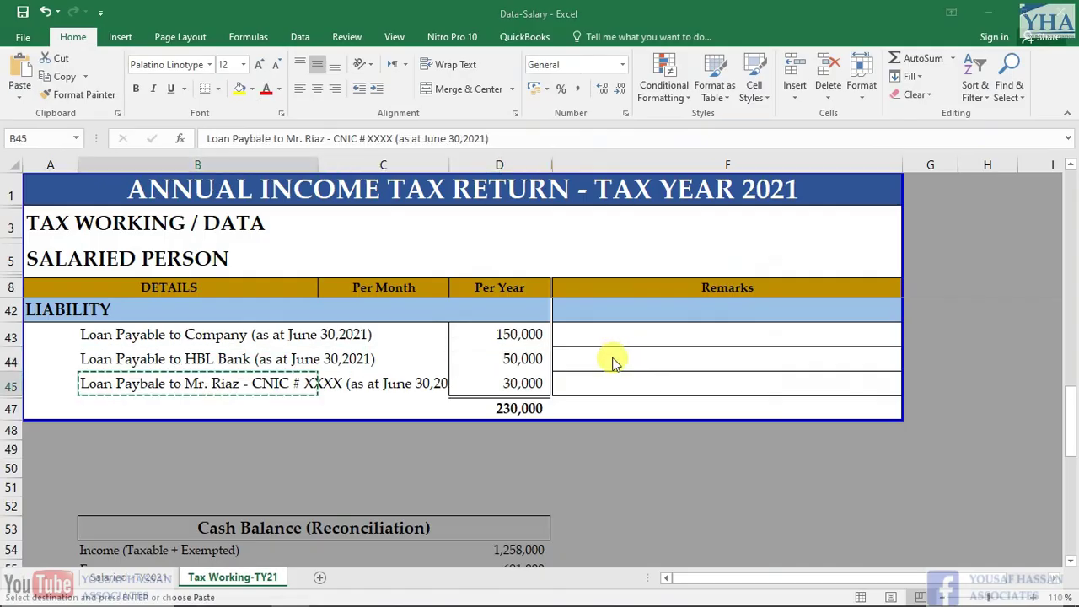
key("alt+Tab")
left_click(489, 279)
key("ctrl+v")
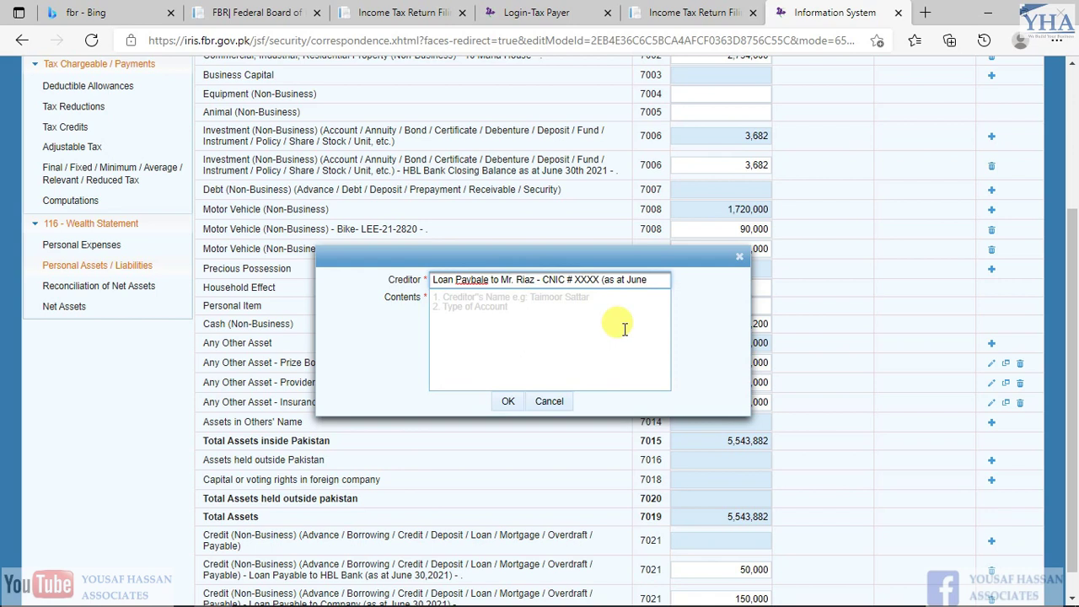
left_click(624, 328)
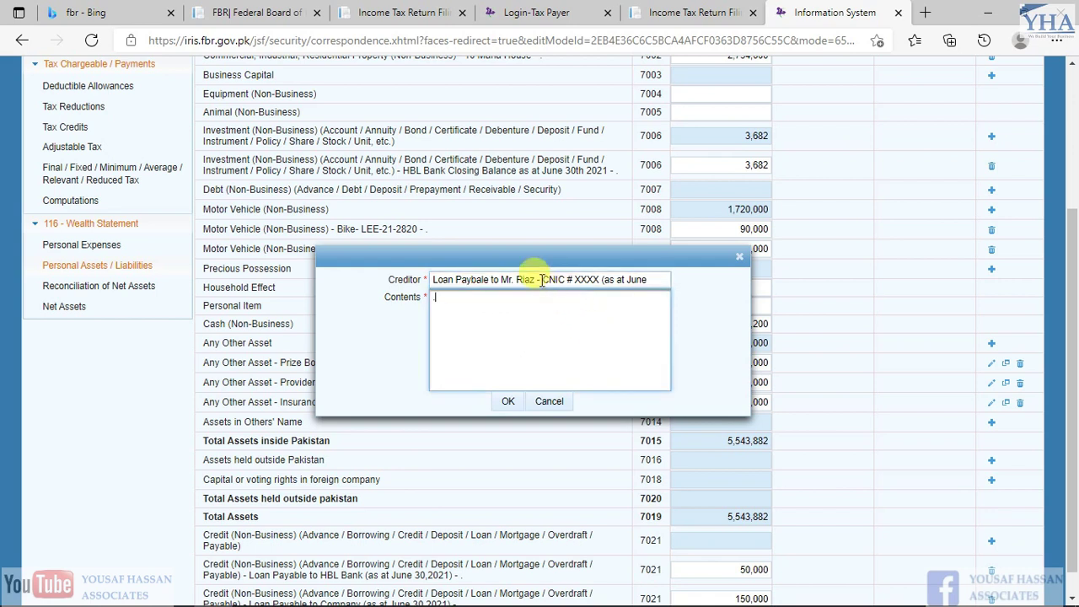
left_click(538, 279)
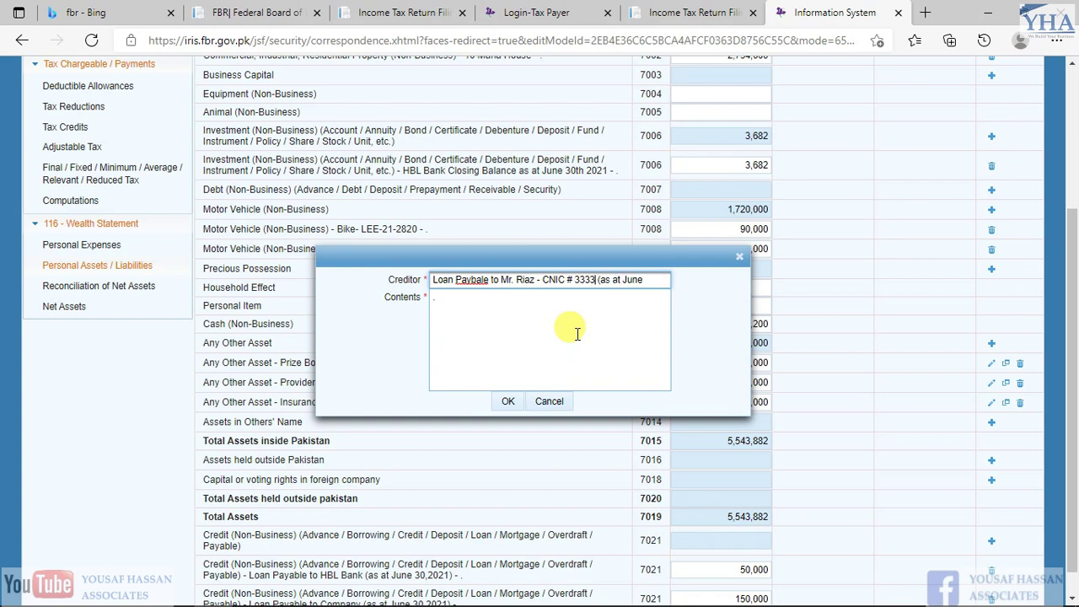
left_click_drag(646, 281, 596, 278)
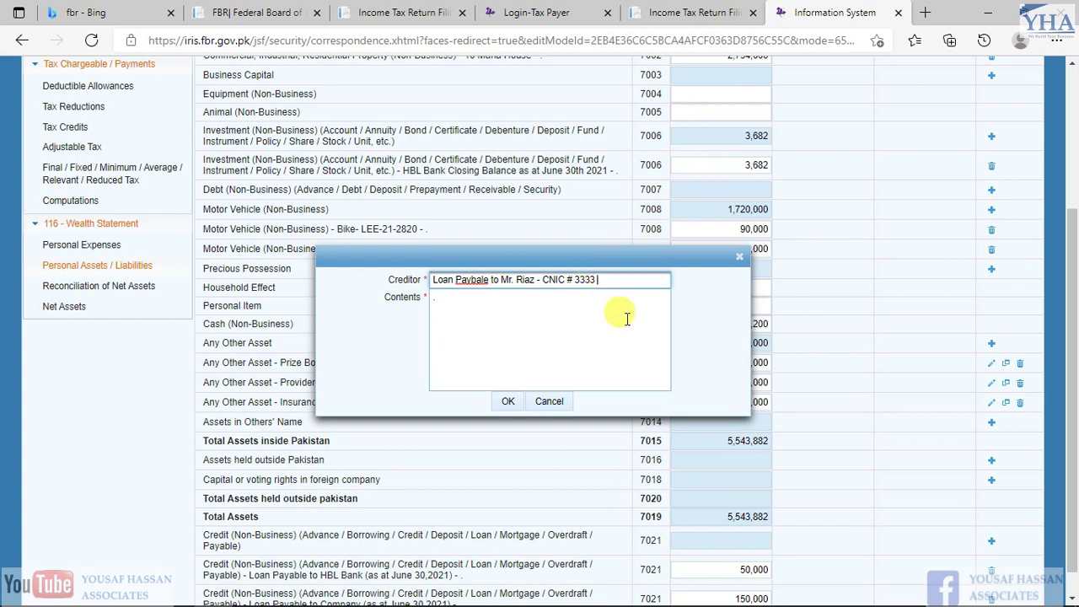
left_click(505, 402)
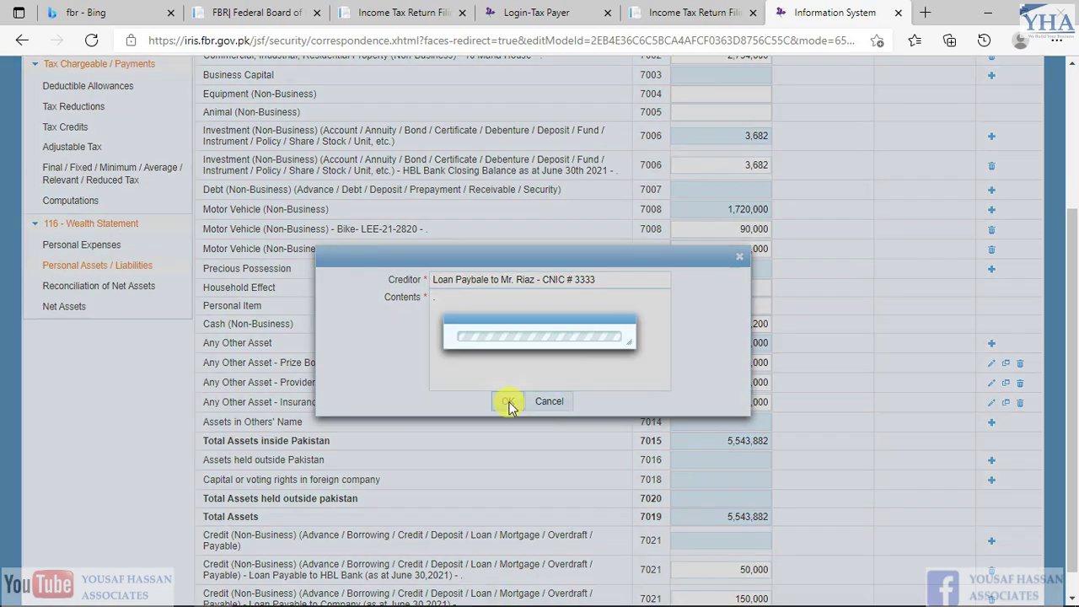
Enter 30,000 as the personal loan amount under code 7021
key("alt+Tab")
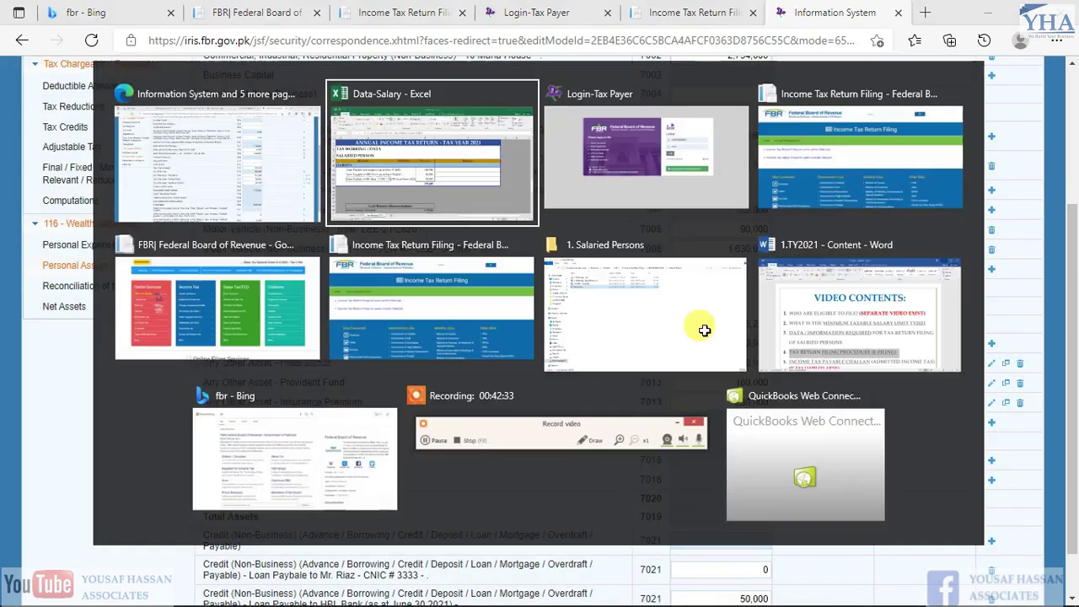
key("Right")
key("ctrl+c")
key("alt+Tab")
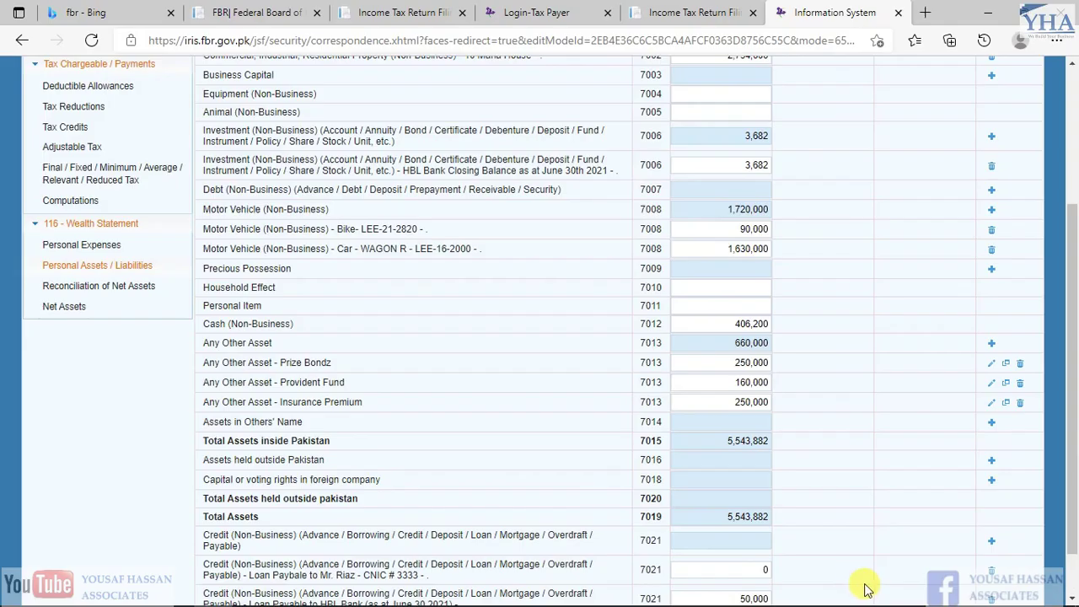
scroll(761, 421, "down", 1)
left_click(761, 511)
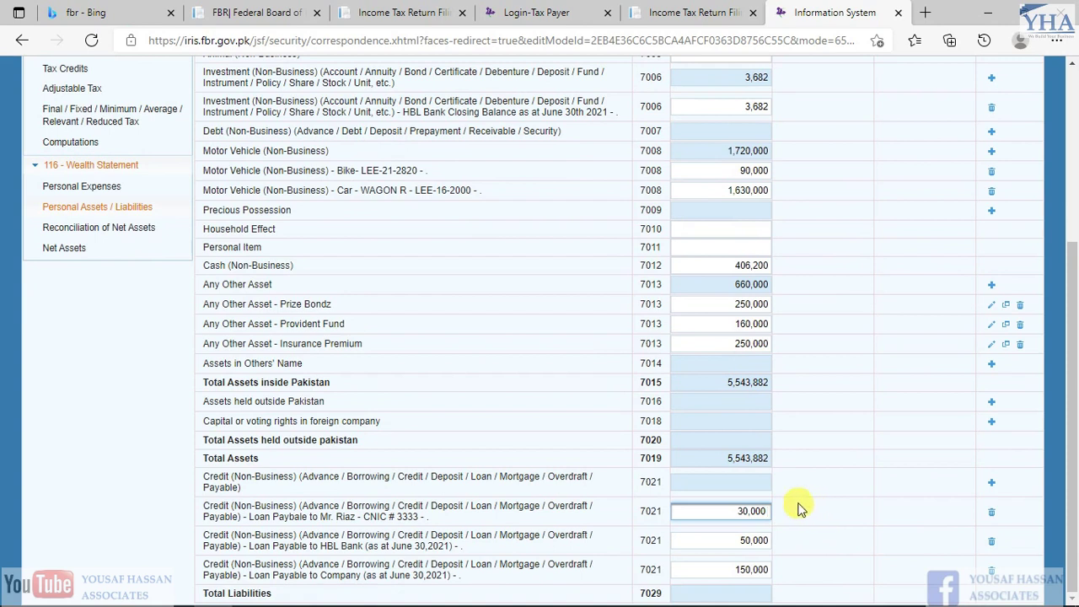
left_click(691, 588)
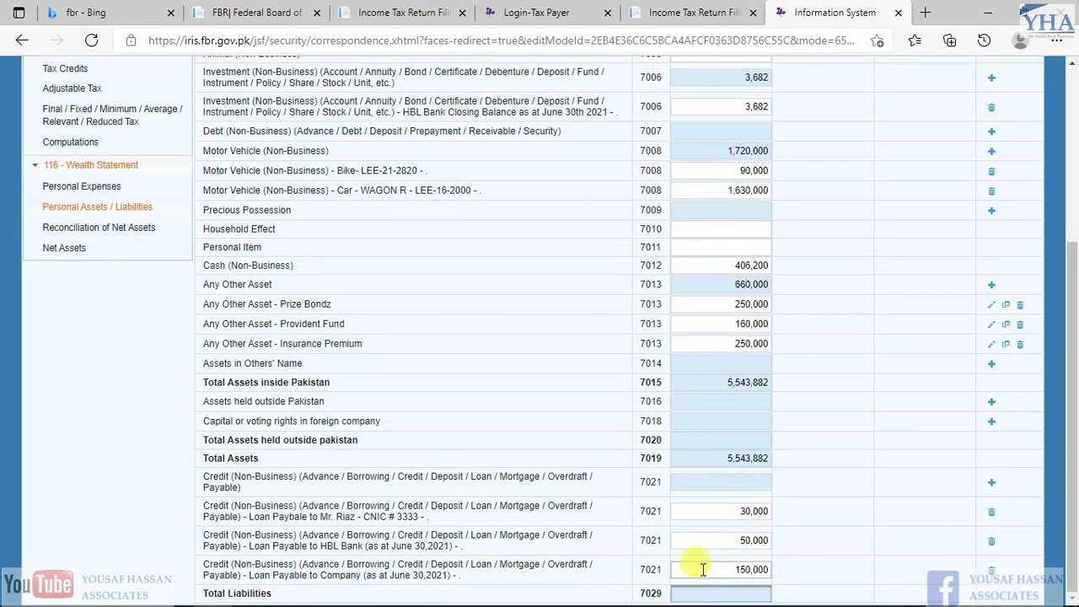
Recalculate the wealth statement and compare Total Liabilities of 230,000 with the spreadsheet's liability rows
scroll(828, 381, "up", 3)
left_click(891, 192)
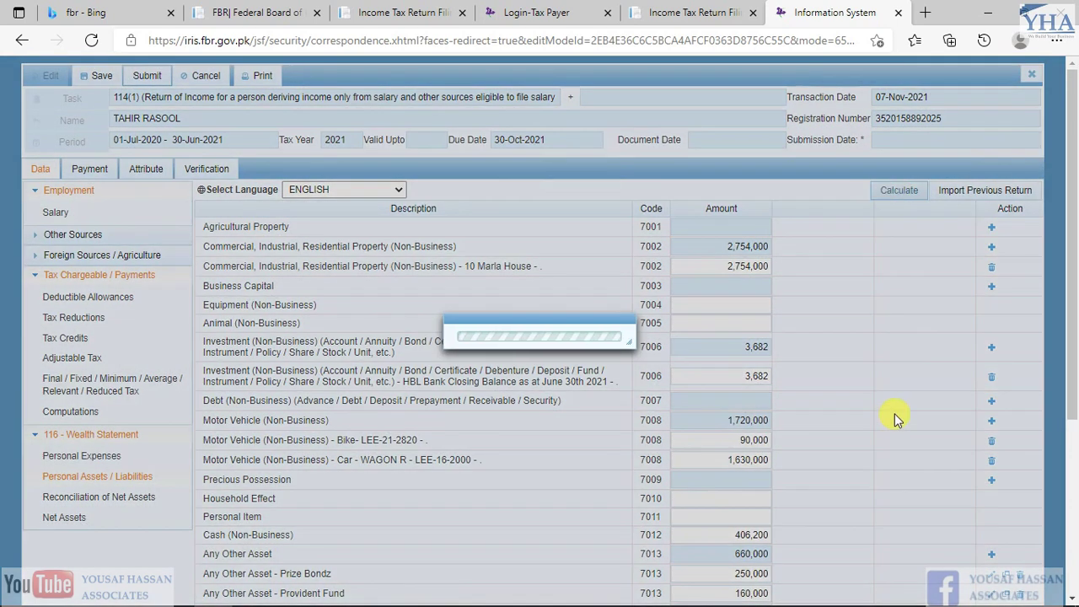
scroll(895, 413, "down", 3)
left_click_drag(733, 593, 805, 597)
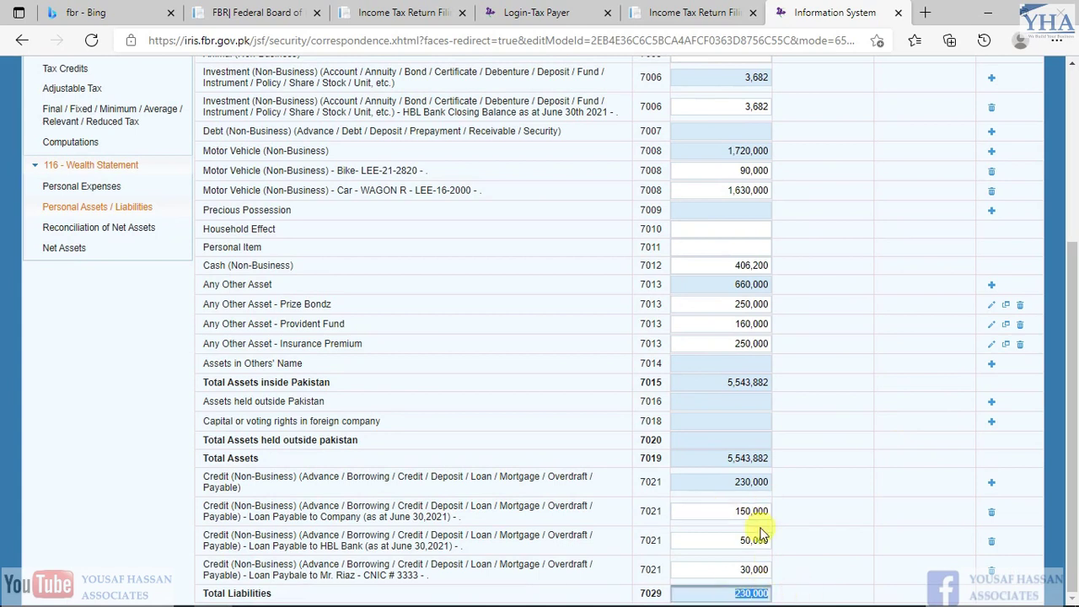
scroll(679, 446, "up", 3)
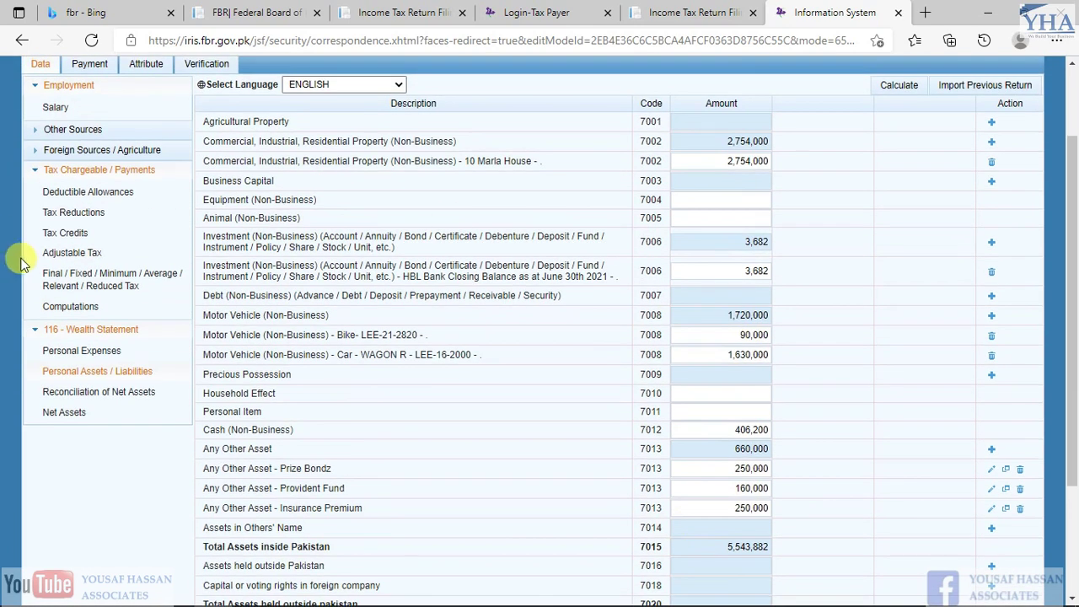
key("alt+Tab")
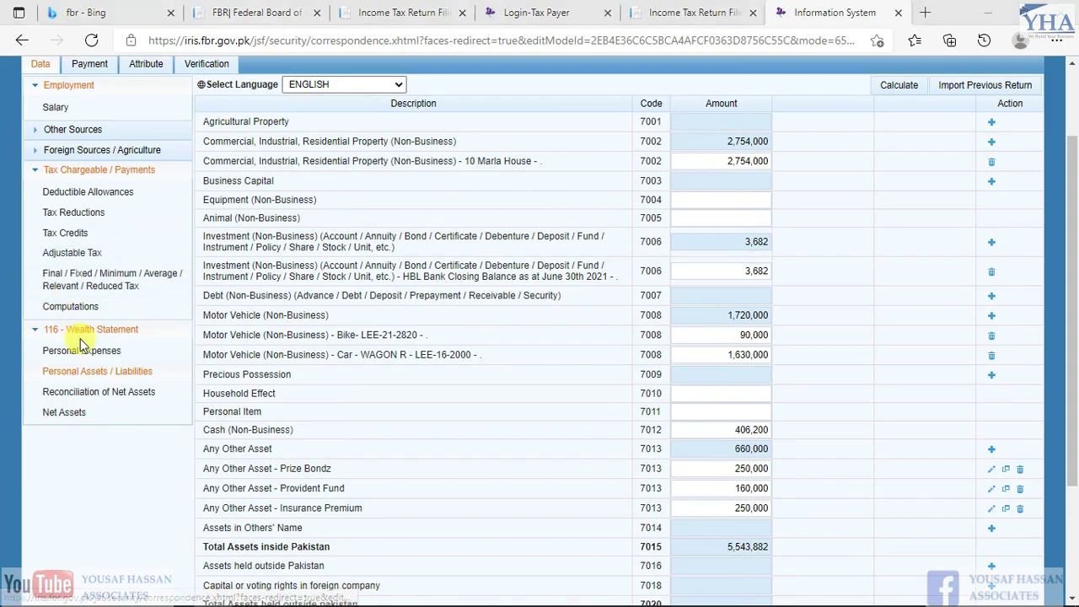
scroll(43, 327, "up", 11)
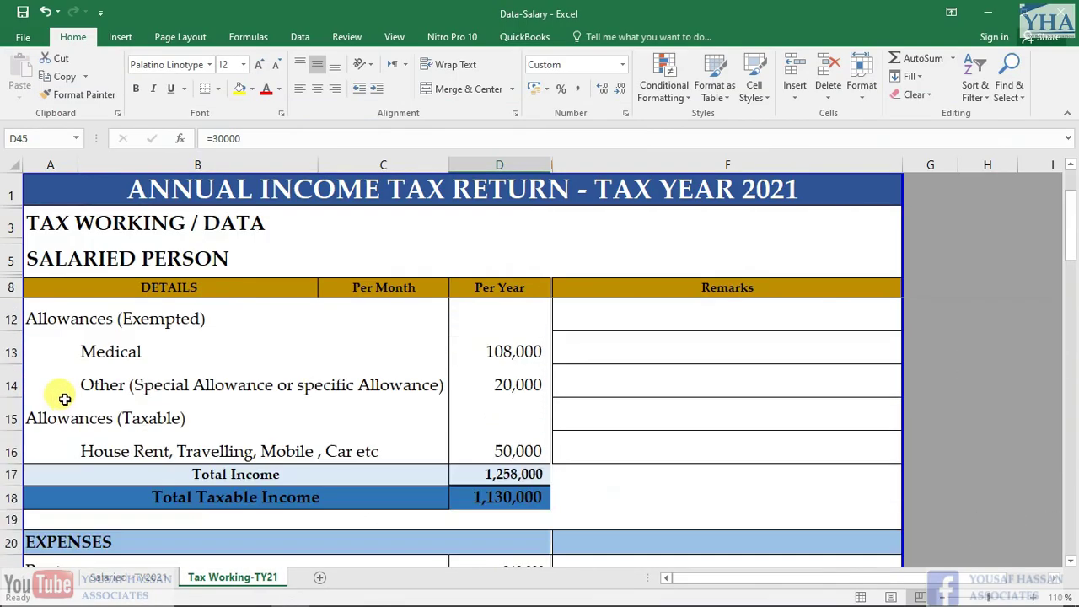
scroll(97, 314, "down", 10)
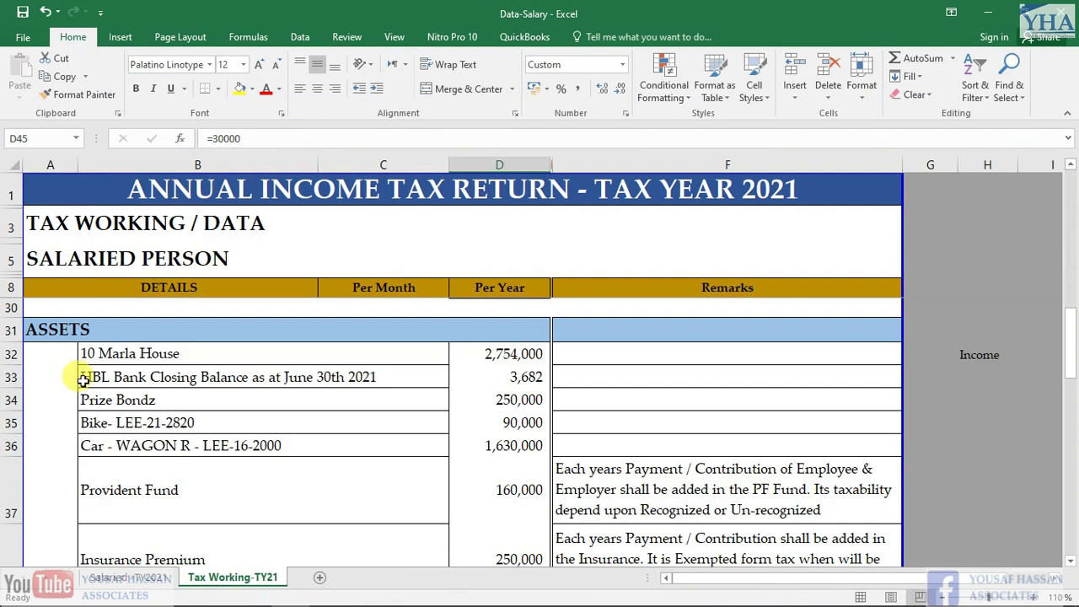
left_click(64, 354)
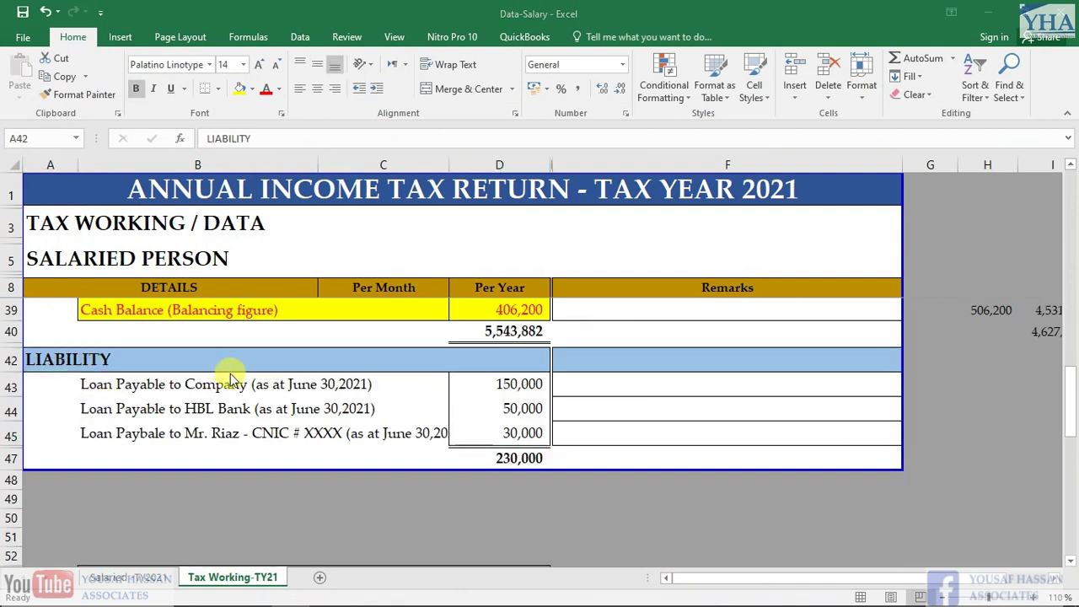
key("alt+Tab")
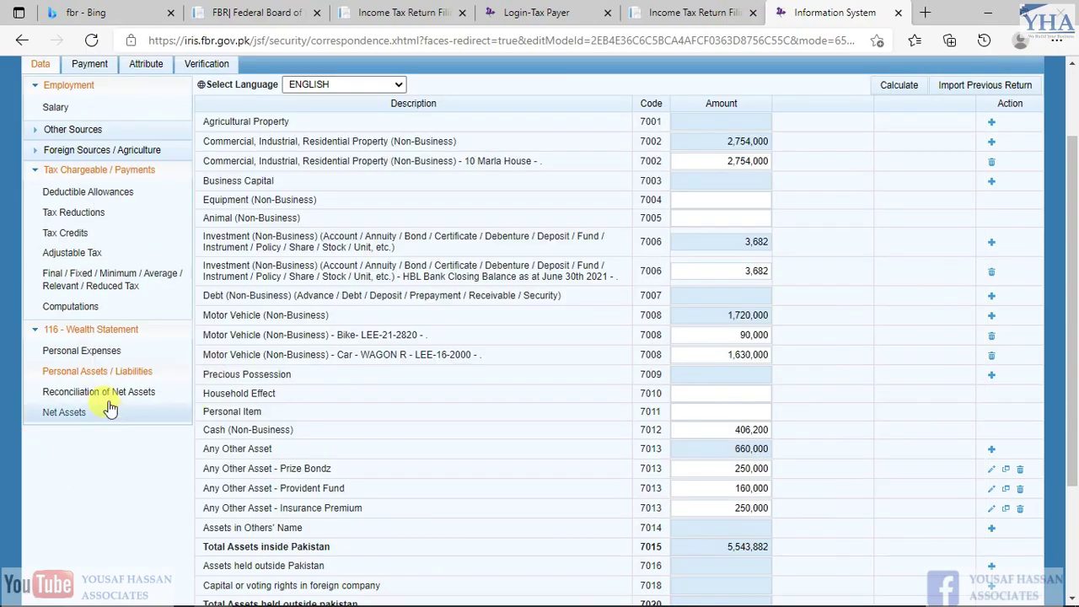
left_click(107, 396)
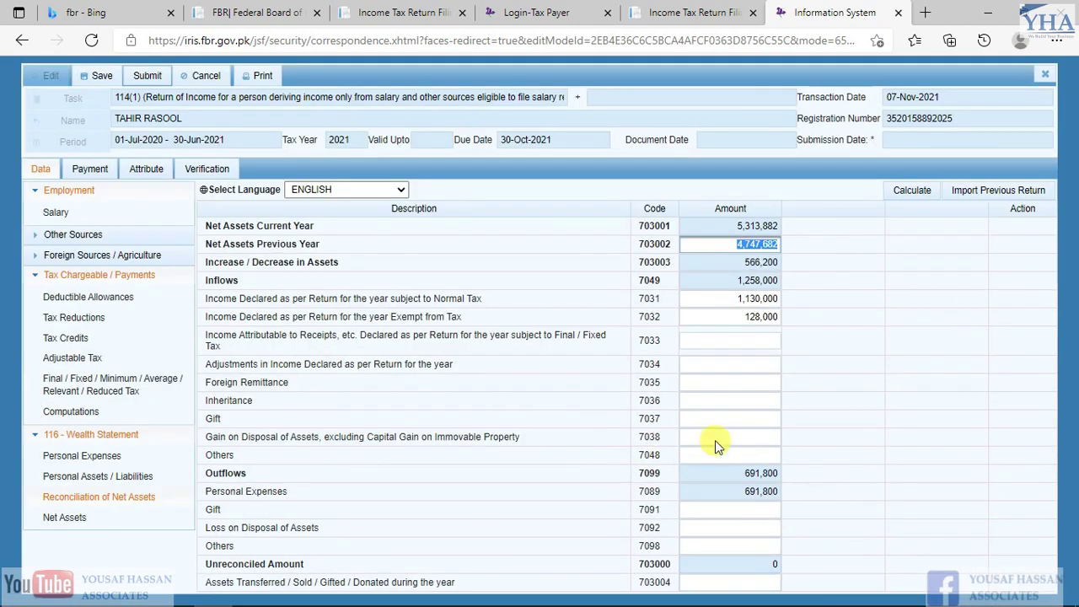
left_click(758, 565)
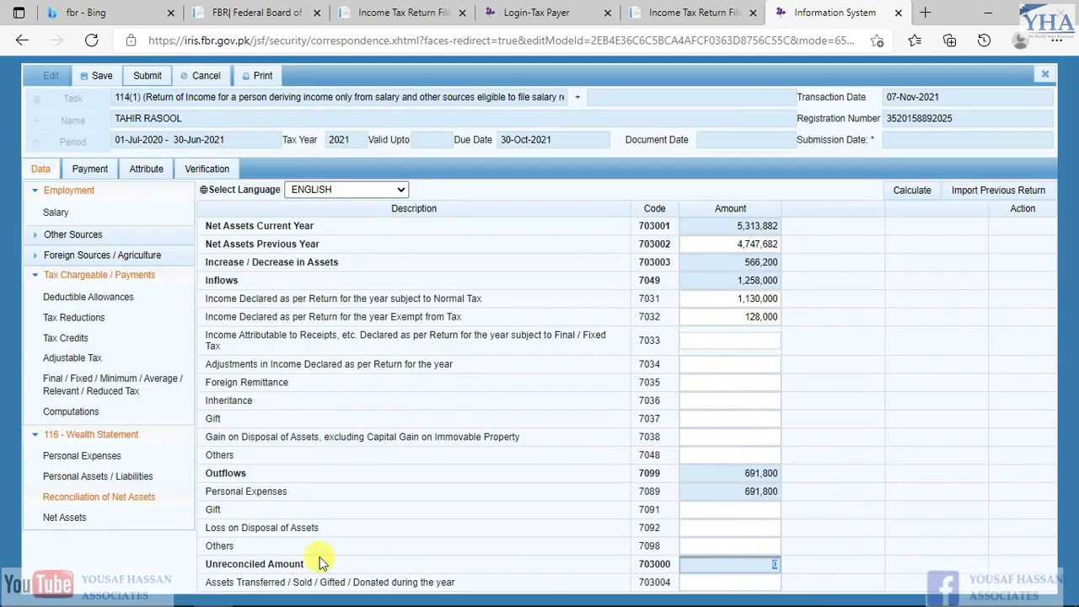
left_click_drag(209, 564, 303, 566)
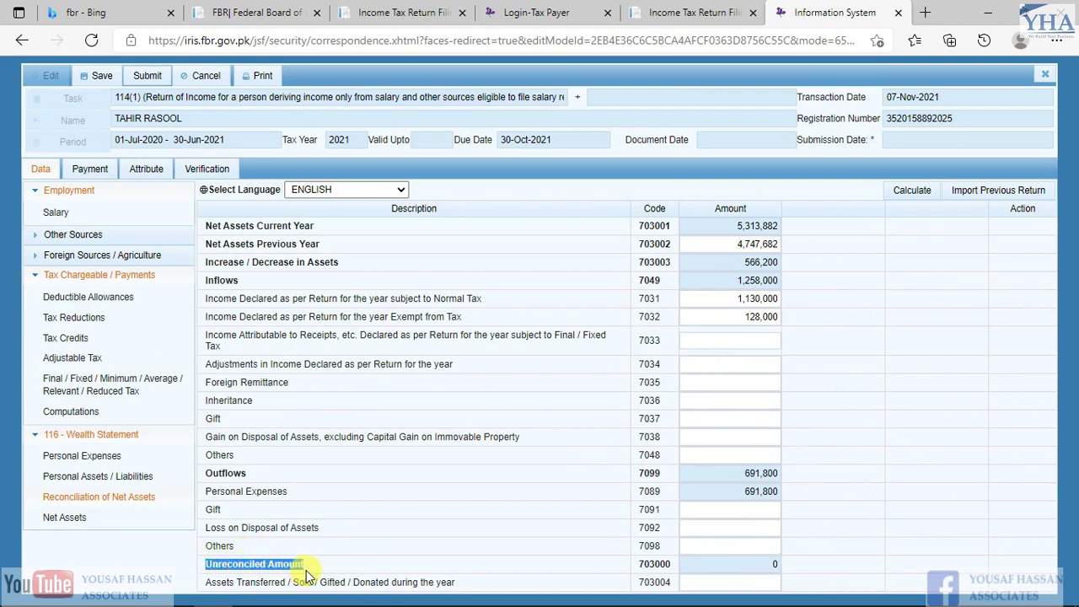
left_click(769, 565)
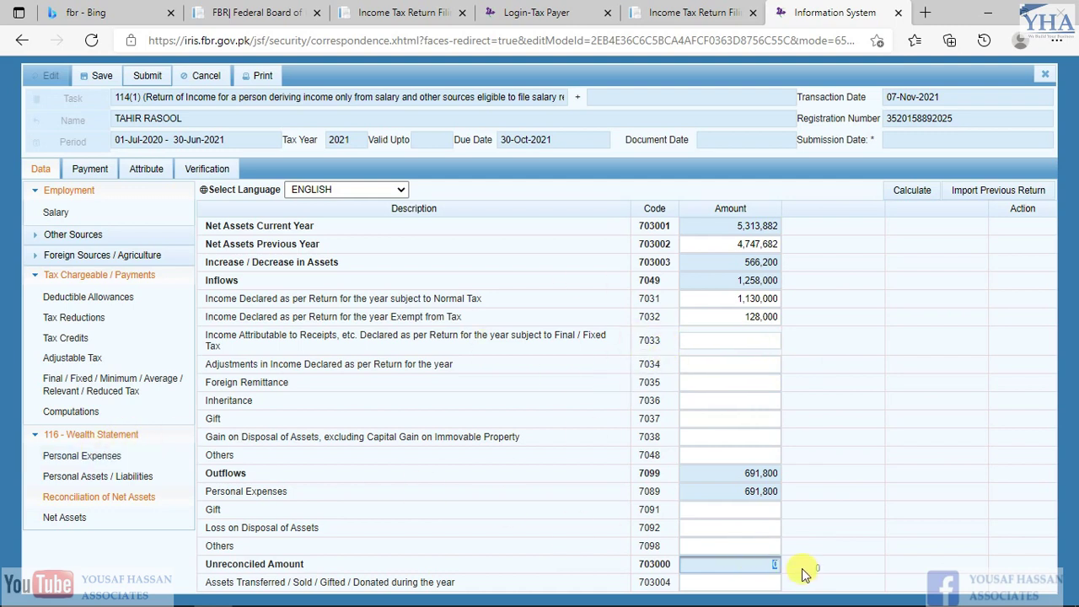
left_click(770, 576)
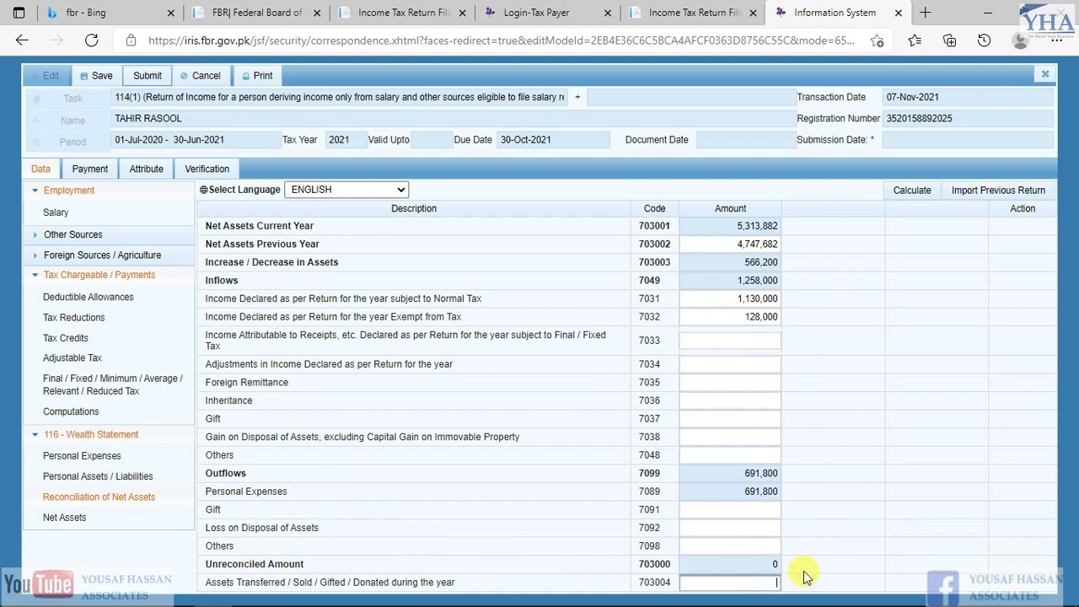
left_click(762, 567)
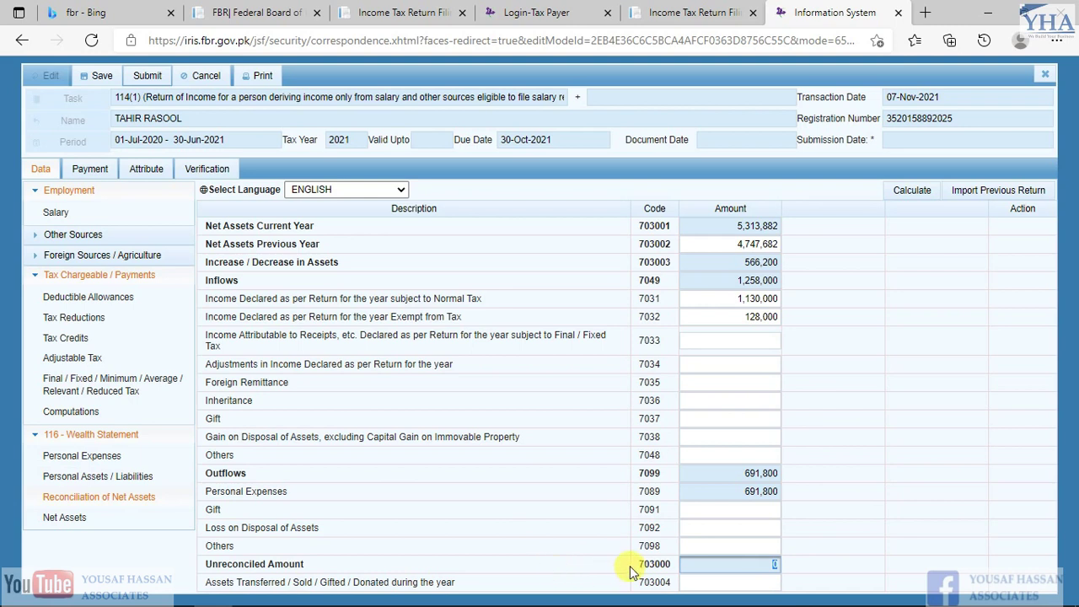
left_click_drag(774, 564, 118, 425)
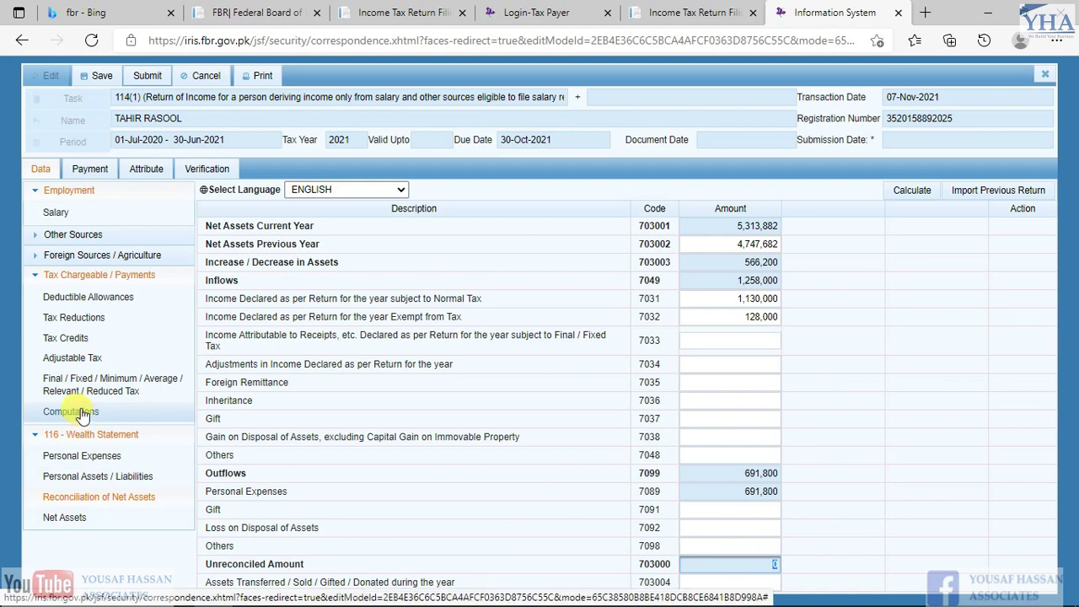
left_click(80, 413)
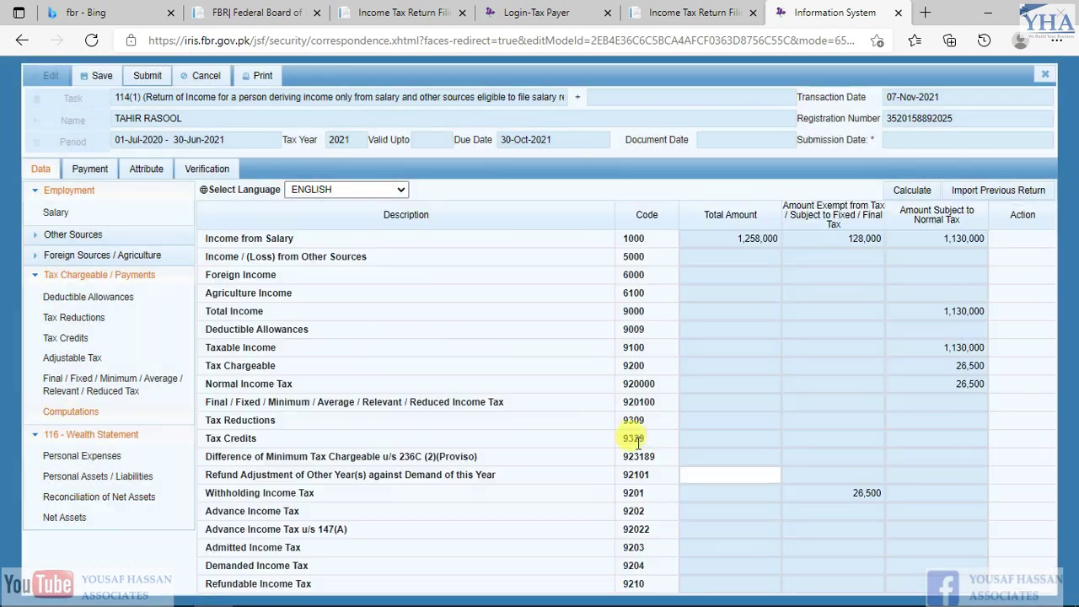
left_click_drag(847, 493, 949, 494)
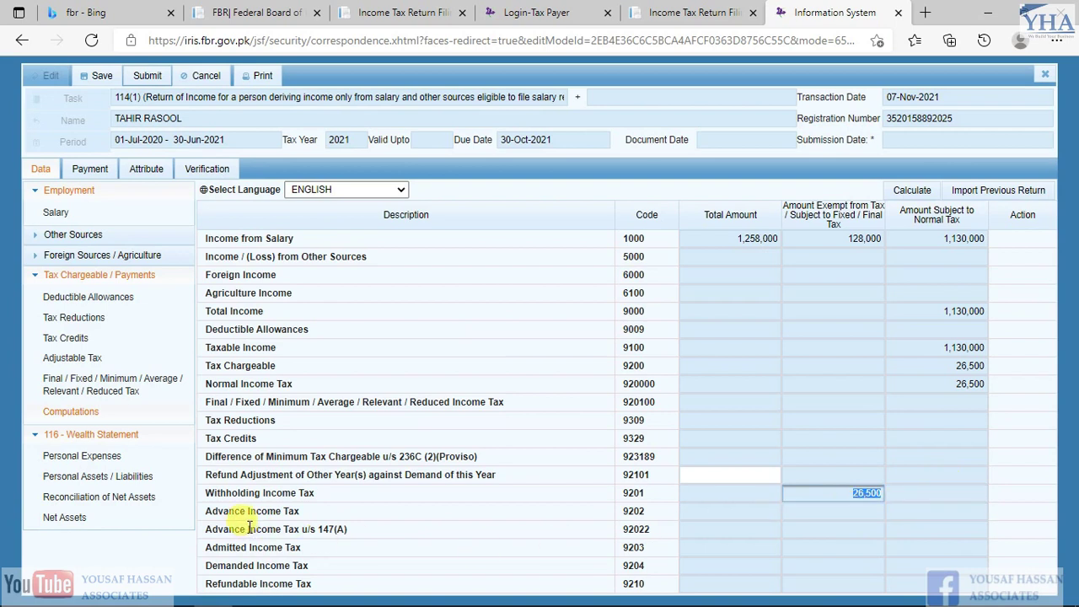
left_click(924, 563)
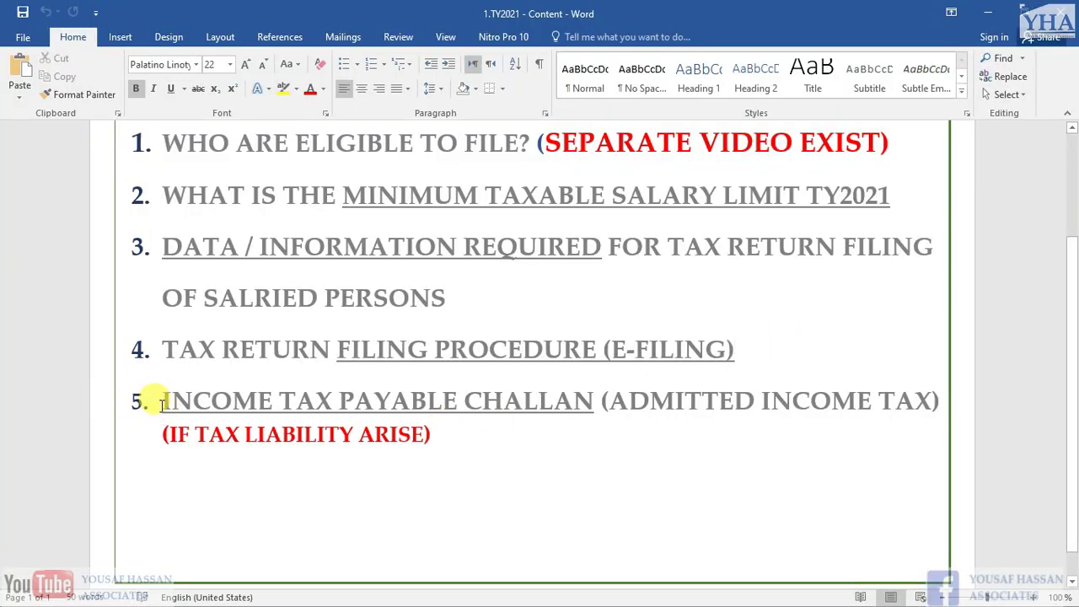
Review Word contents item 5, 'INCOME TAX PAYABLE CHALLAN', then return to the browser
left_click(141, 401)
left_click(427, 438)
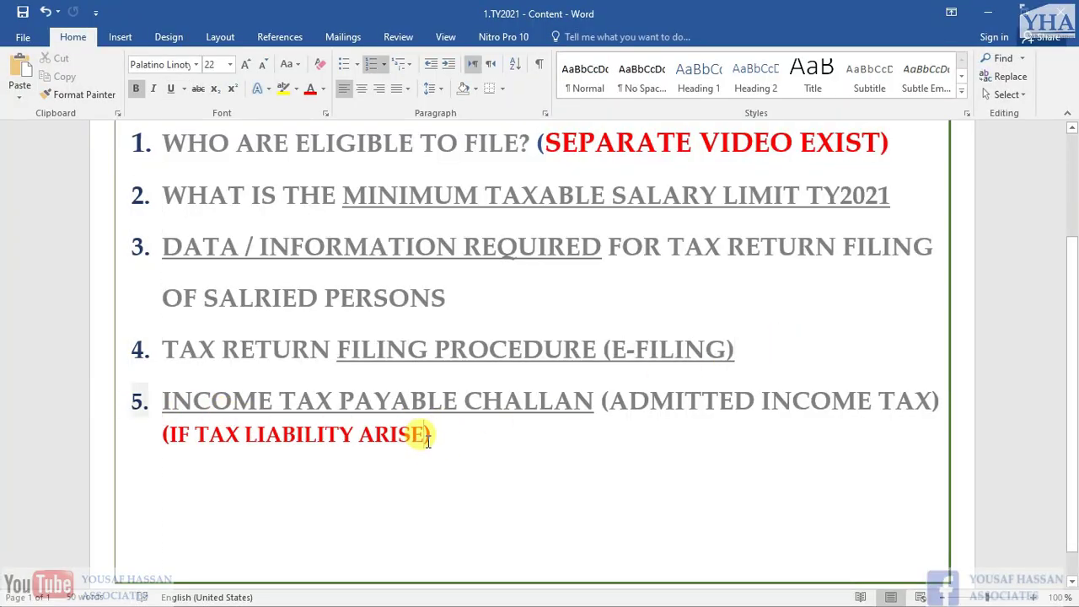
left_click_drag(163, 393, 531, 392)
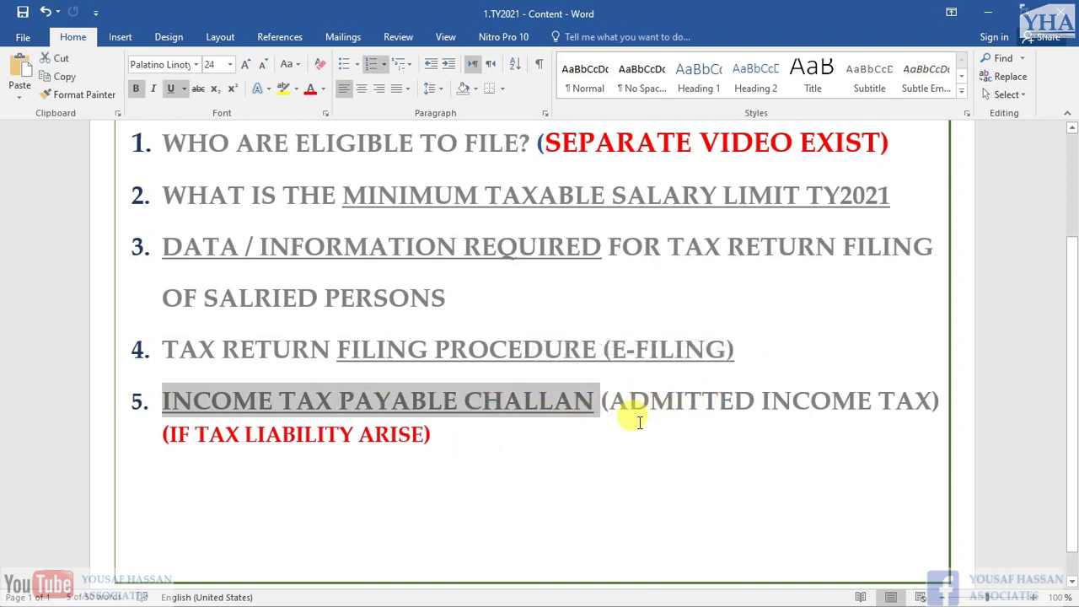
left_click(460, 431)
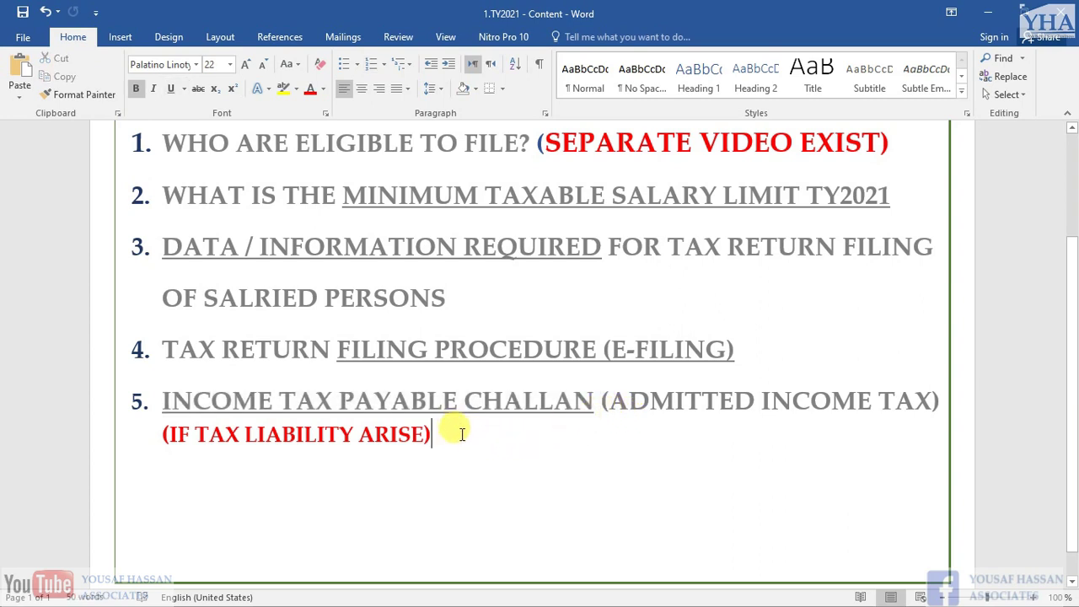
scroll(453, 440, "up", 1)
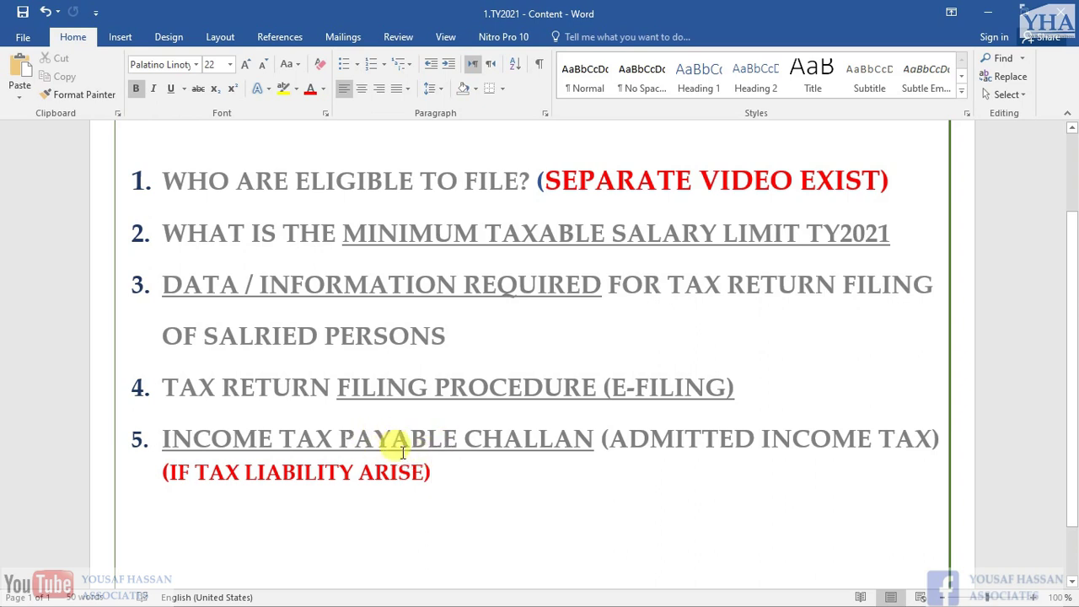
key("alt+Tab")
key("alt+Tab")
key("alt+Tab")
key("alt+Tab")
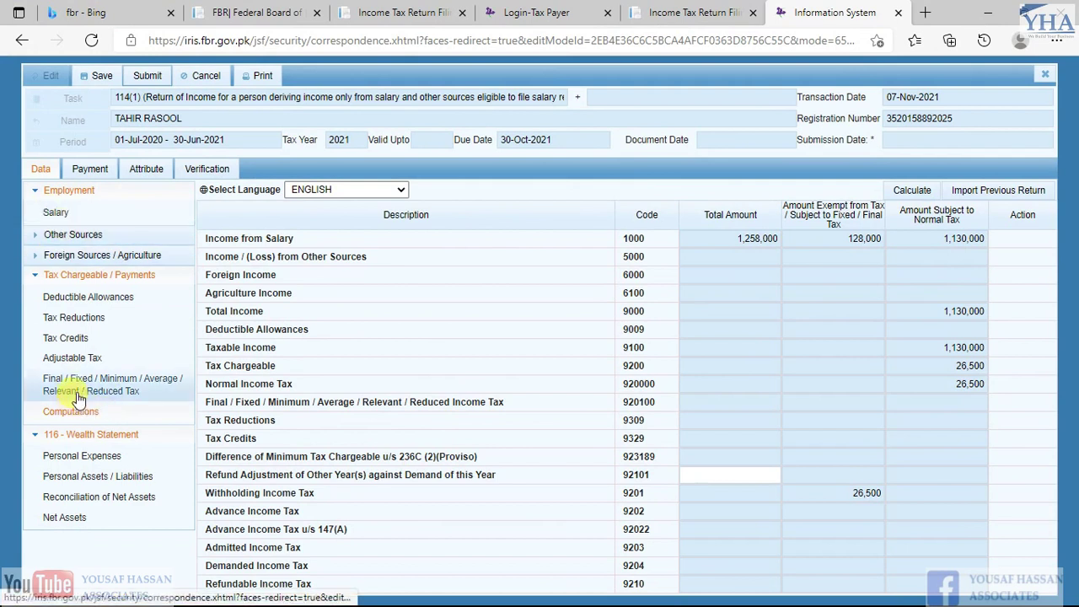
Change the Salary of Employees u/s 149 tax deducted to 26000 and recalculate
left_click(78, 358)
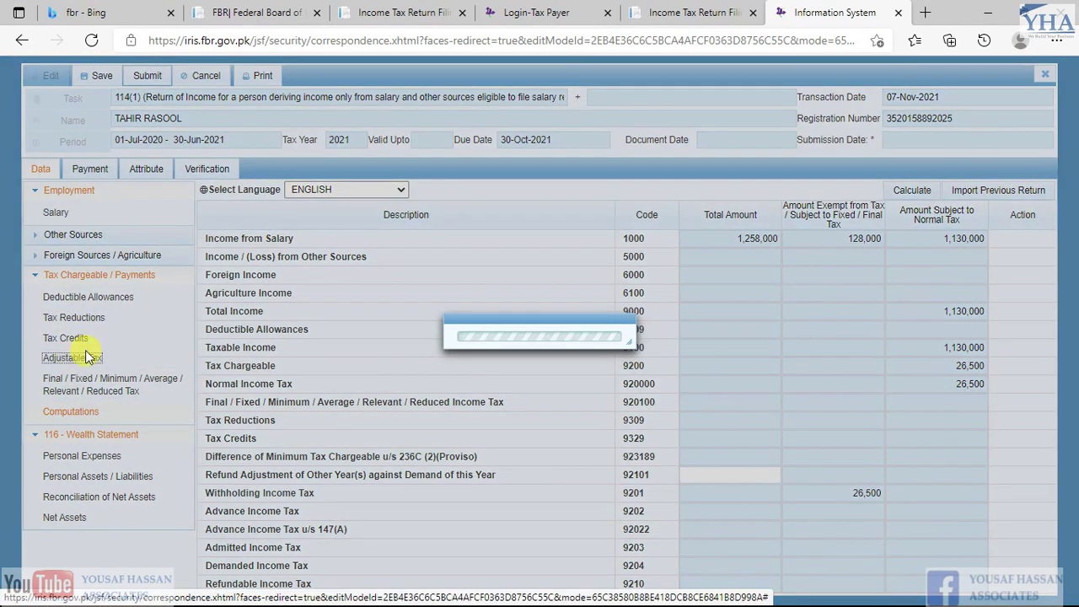
left_click(805, 244)
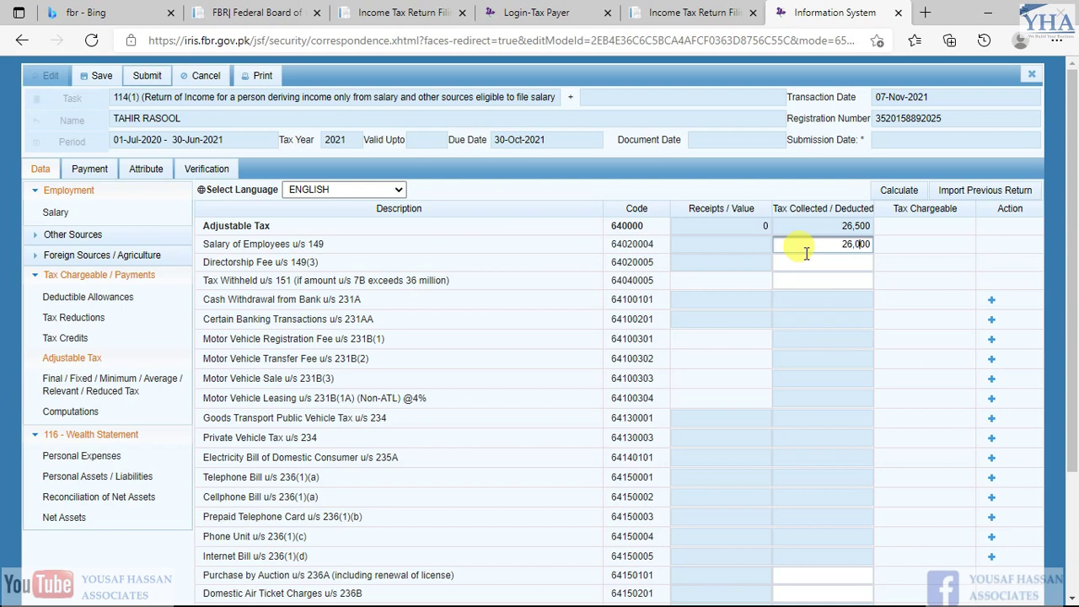
type("26000")
left_click(890, 193)
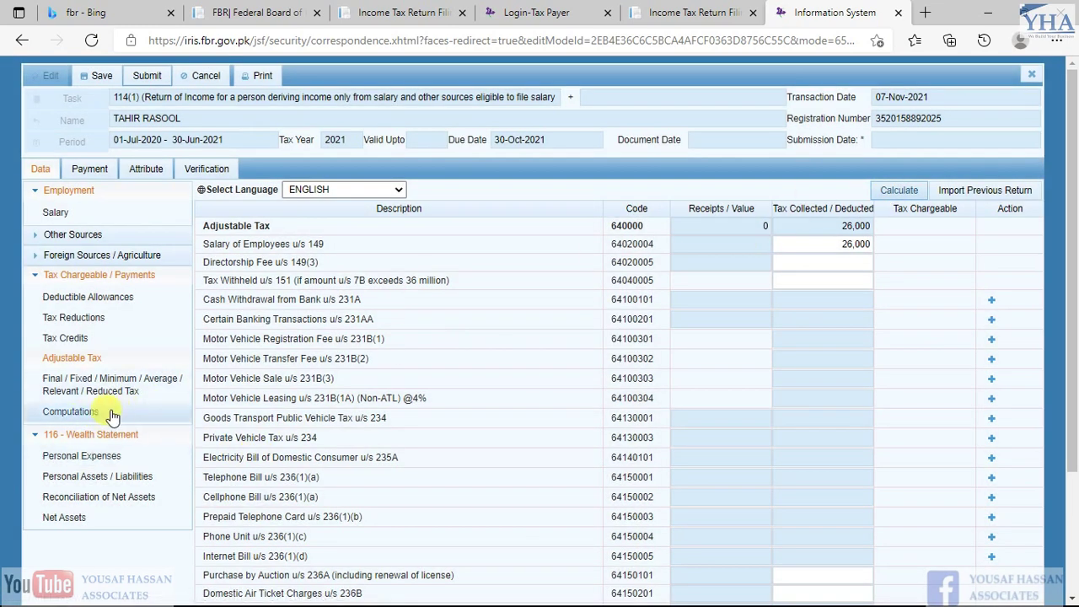
Check that Computations show an Admitted Income Tax of 500
left_click(91, 413)
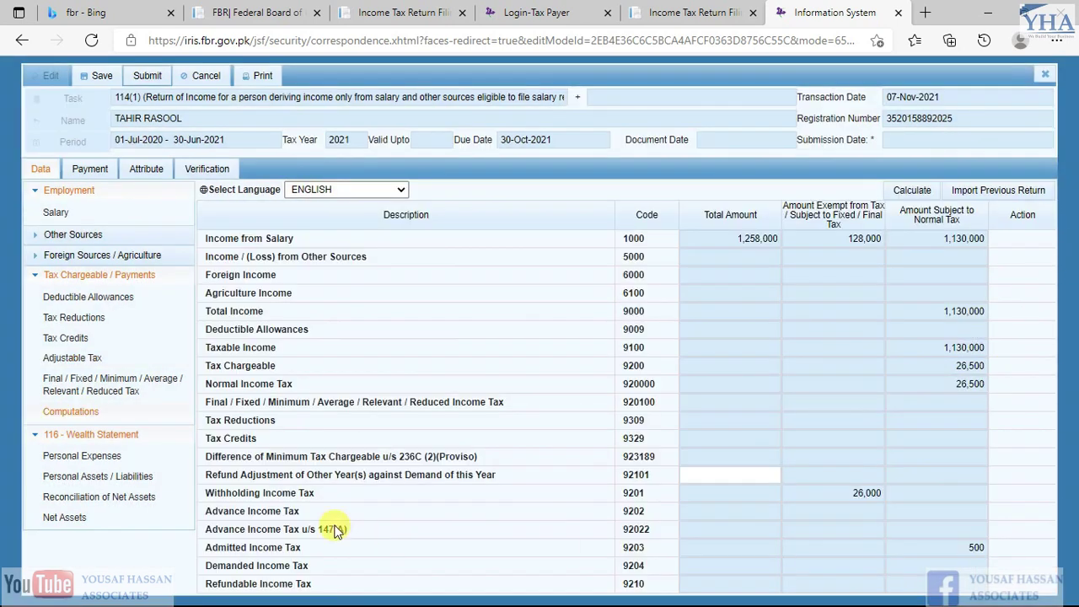
left_click_drag(206, 543, 974, 548)
left_click(978, 547)
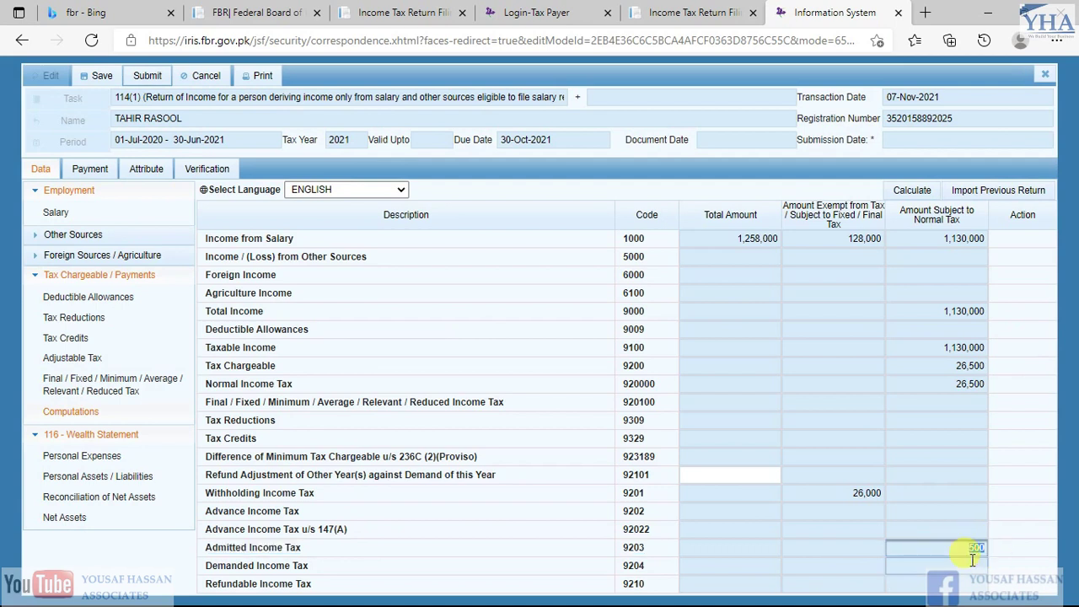
left_click(976, 547)
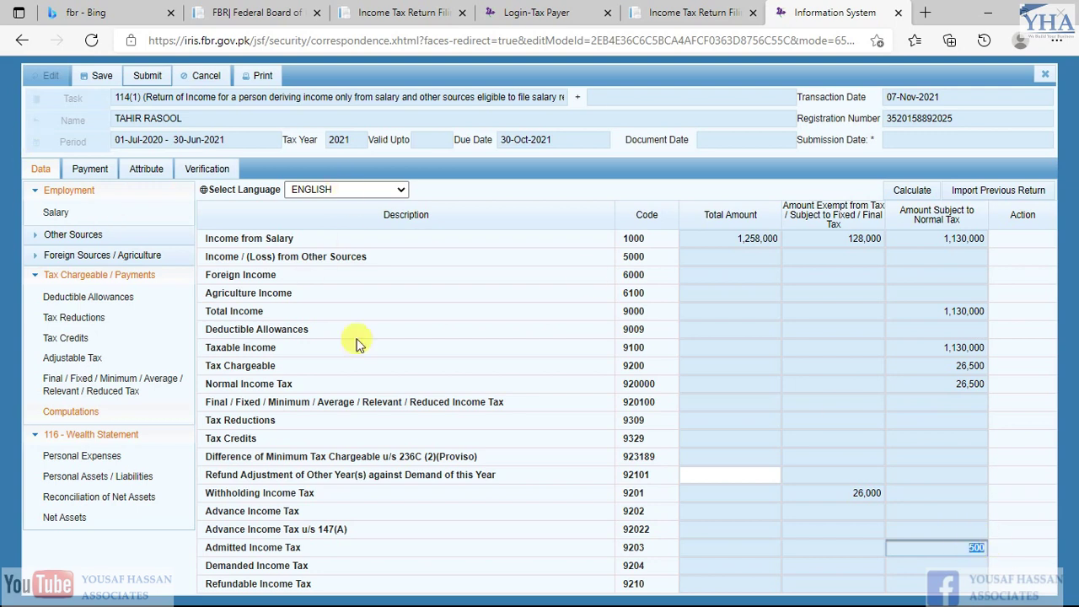
left_click(977, 549)
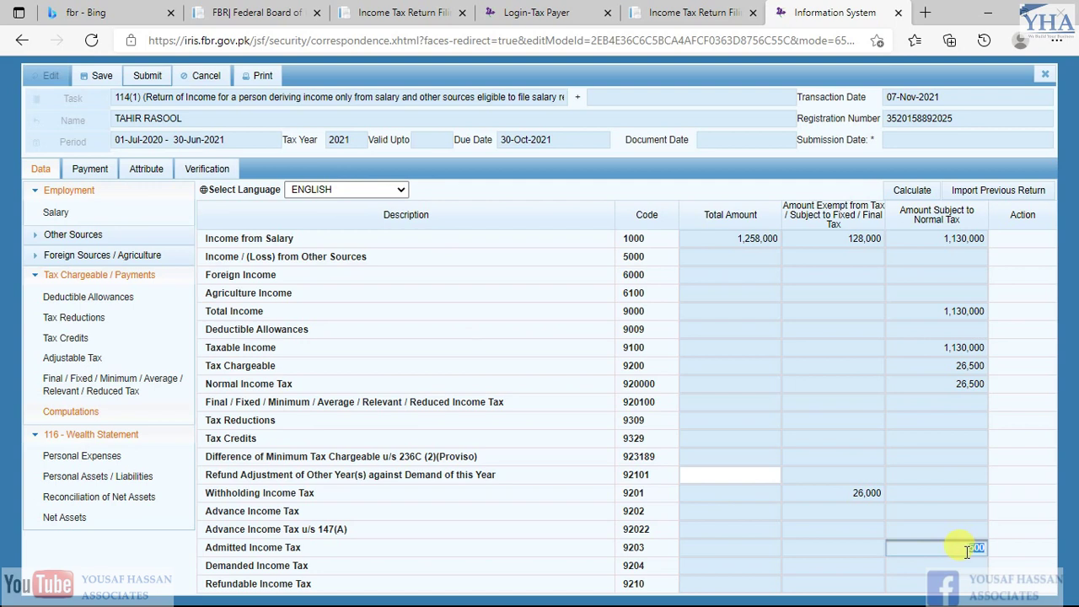
left_click(970, 550)
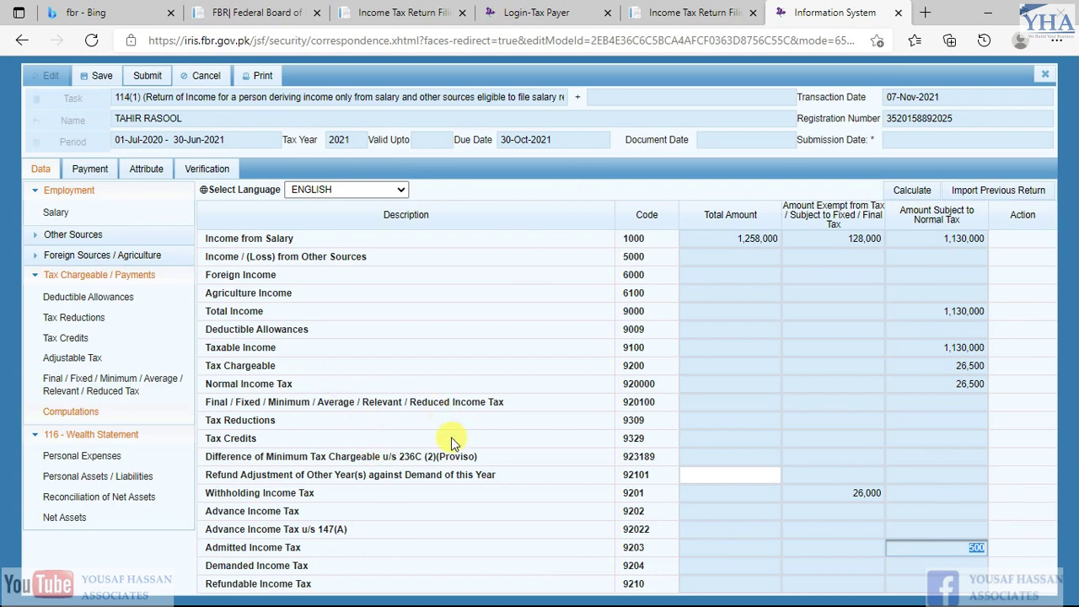
Play the channel's 'Admitted Income Tax U/S 137' video on YouTube
key("alt+Tab")
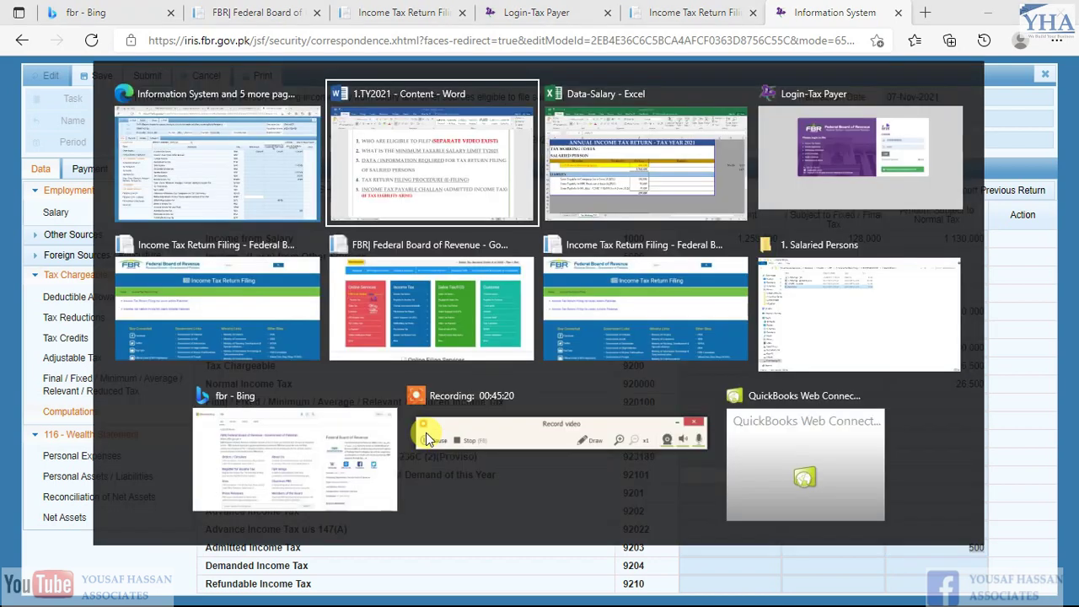
key("alt+Tab")
key("alt+Tab")
key("alt+Tab")
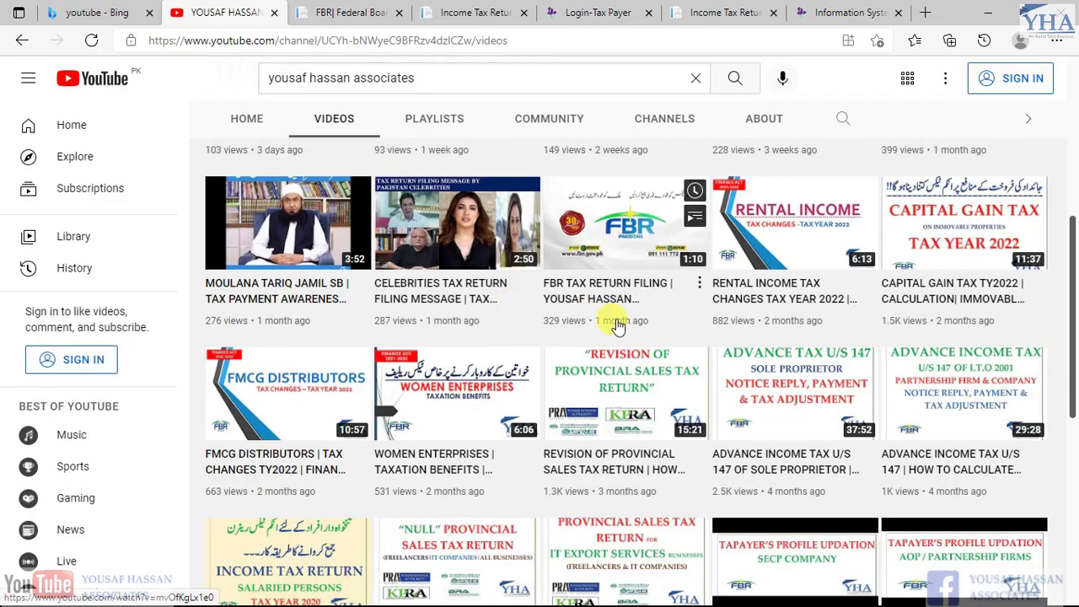
scroll(612, 315, "down", 2)
scroll(614, 320, "up", 2)
scroll(619, 320, "up", 3)
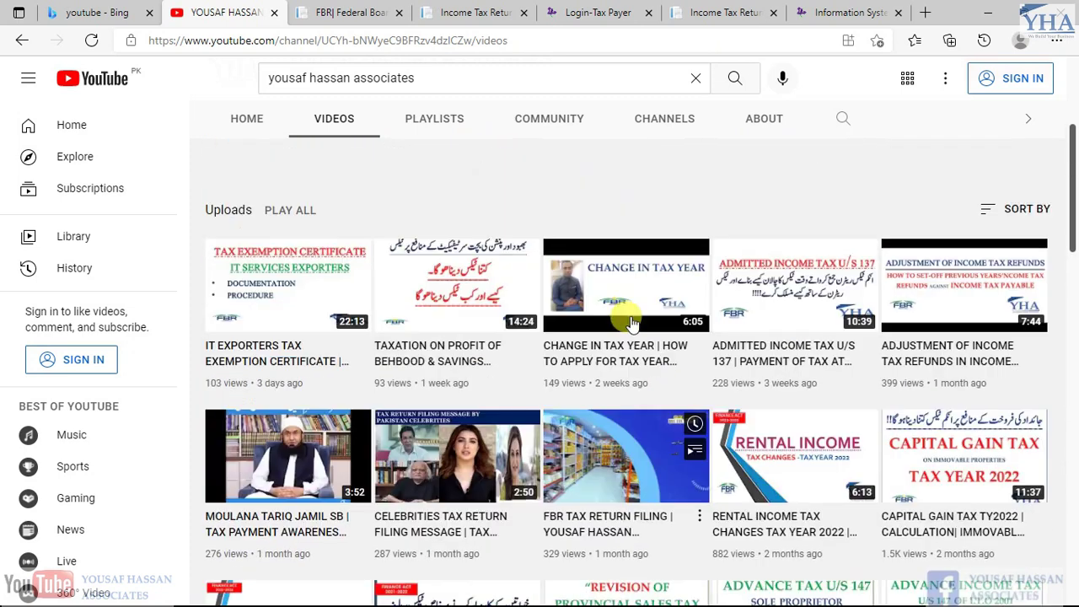
left_click(852, 294)
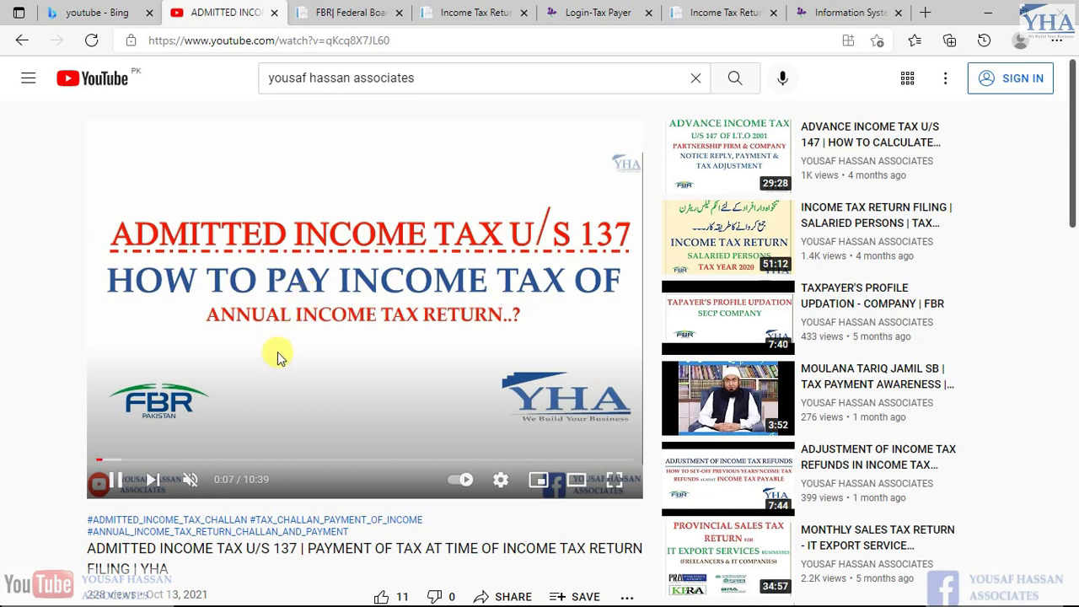
scroll(270, 320, "down", 1)
scroll(271, 322, "up", 1)
scroll(271, 327, "down", 1)
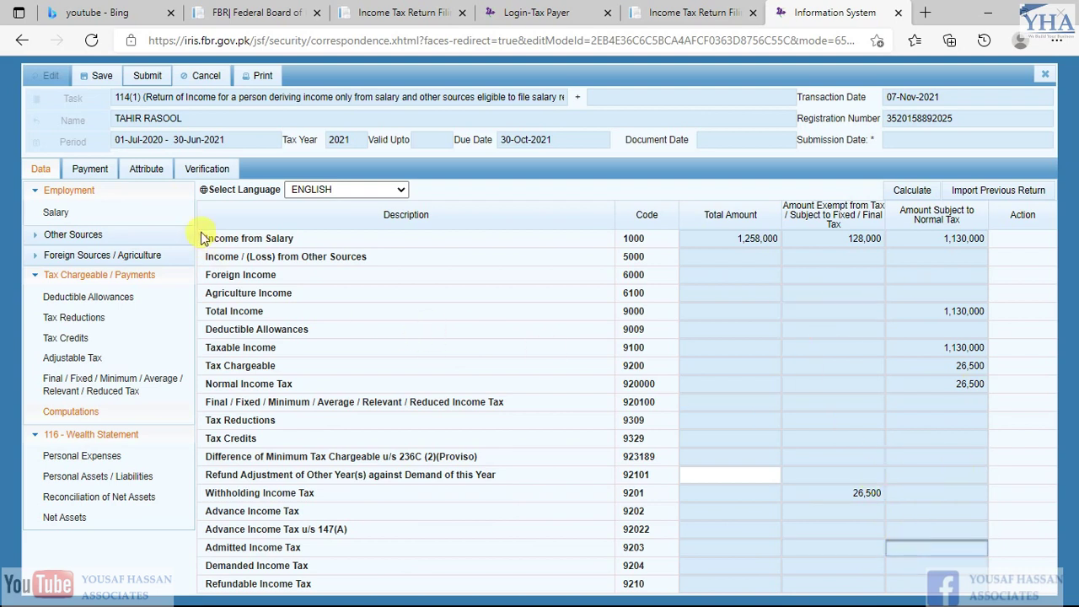
Begin entering the PIN on the Verification tab, then go back to the return data
left_click(190, 171)
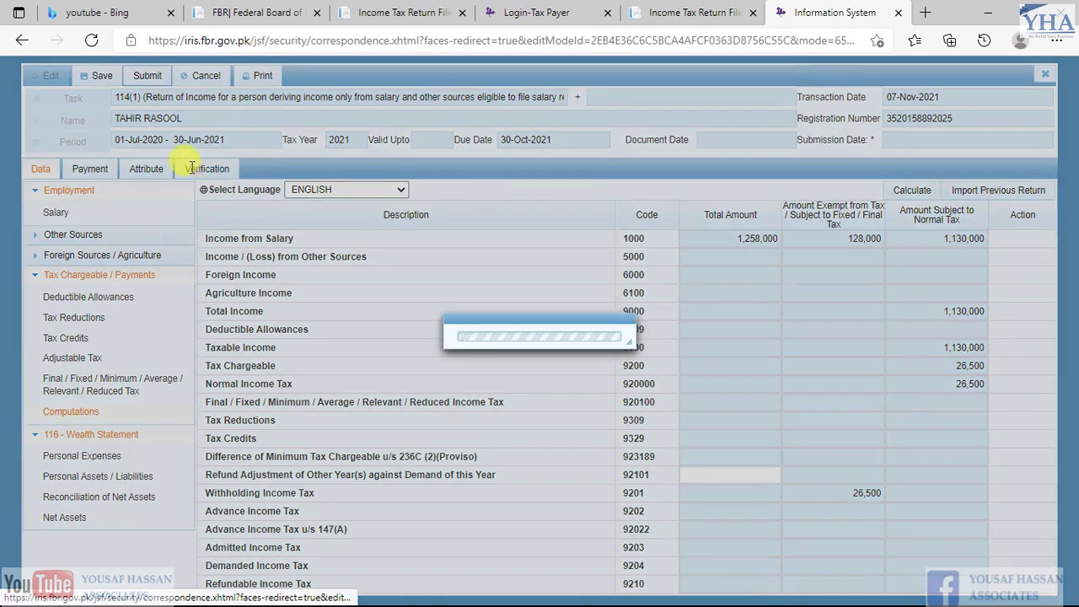
left_click(109, 249)
type("••••")
left_click(110, 249)
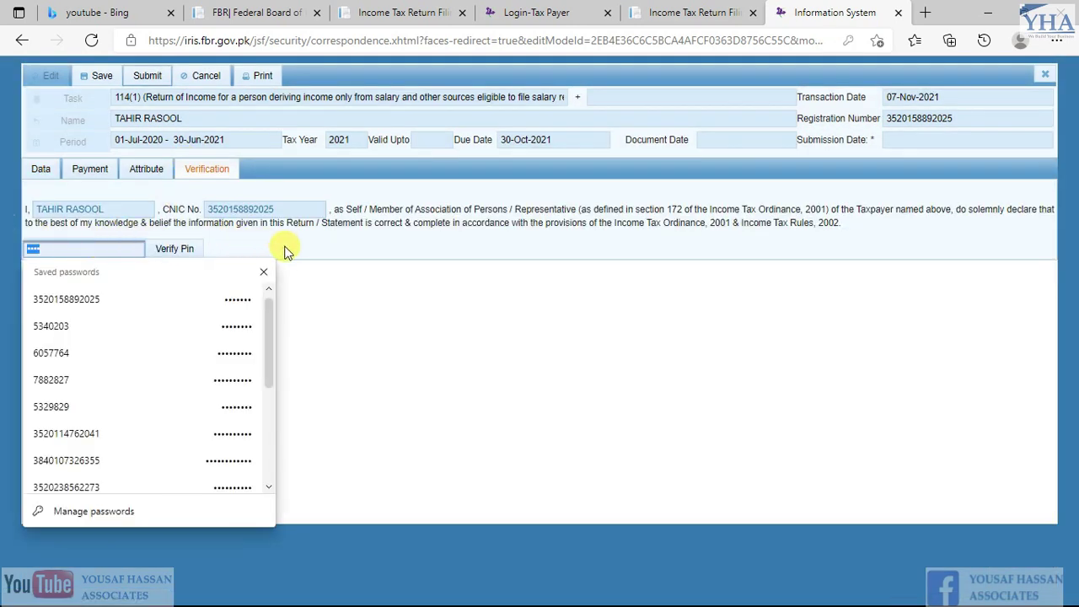
left_click(34, 170)
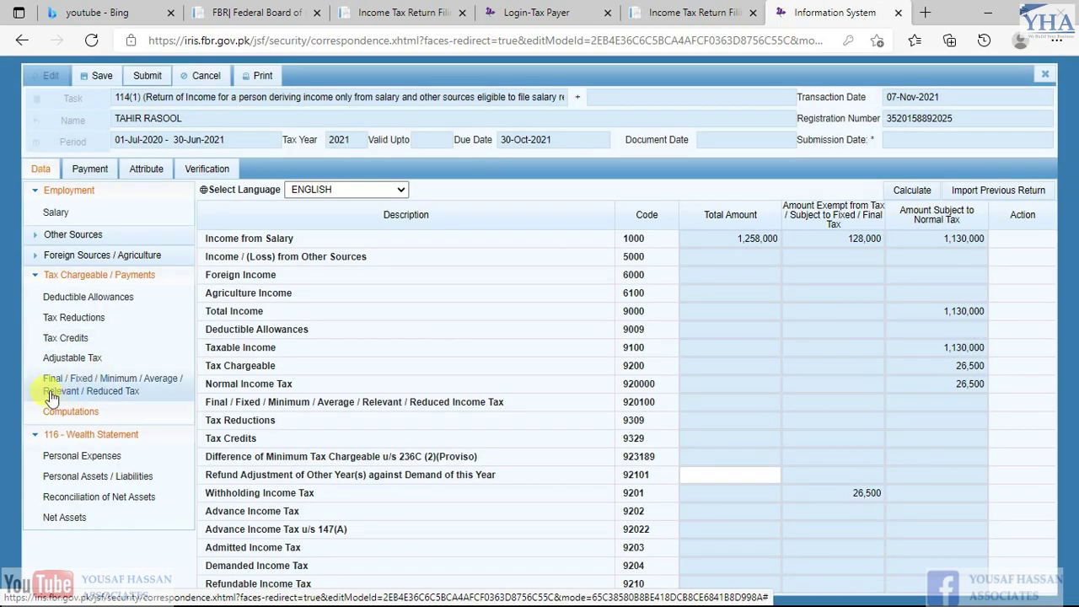
Check demanded and admitted income tax, and confirm zero unreconciled in the net assets reconciliation
left_click(892, 565)
left_click(943, 549)
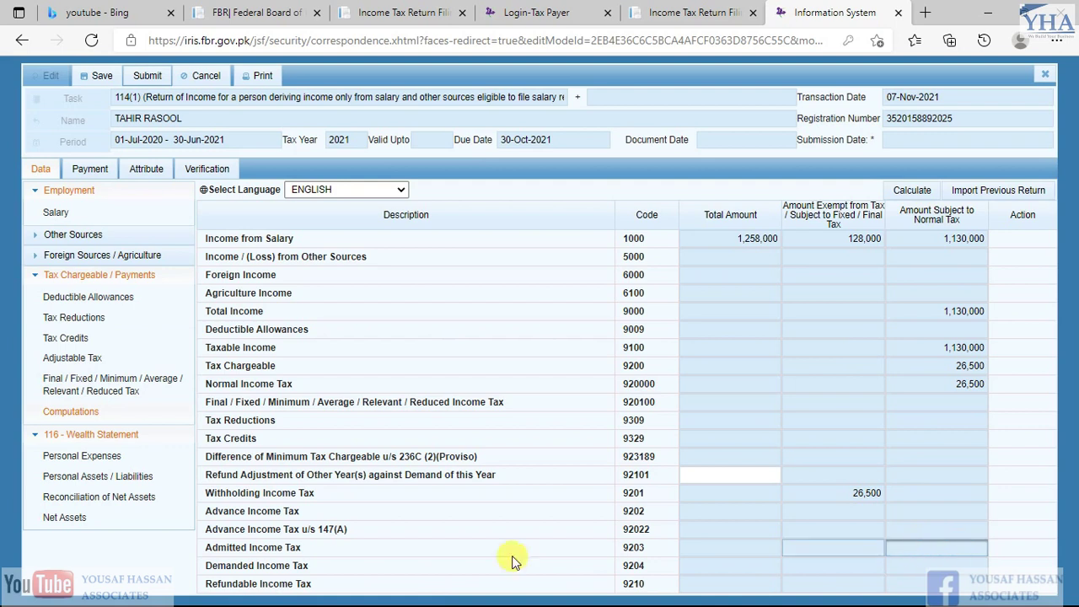
left_click(95, 499)
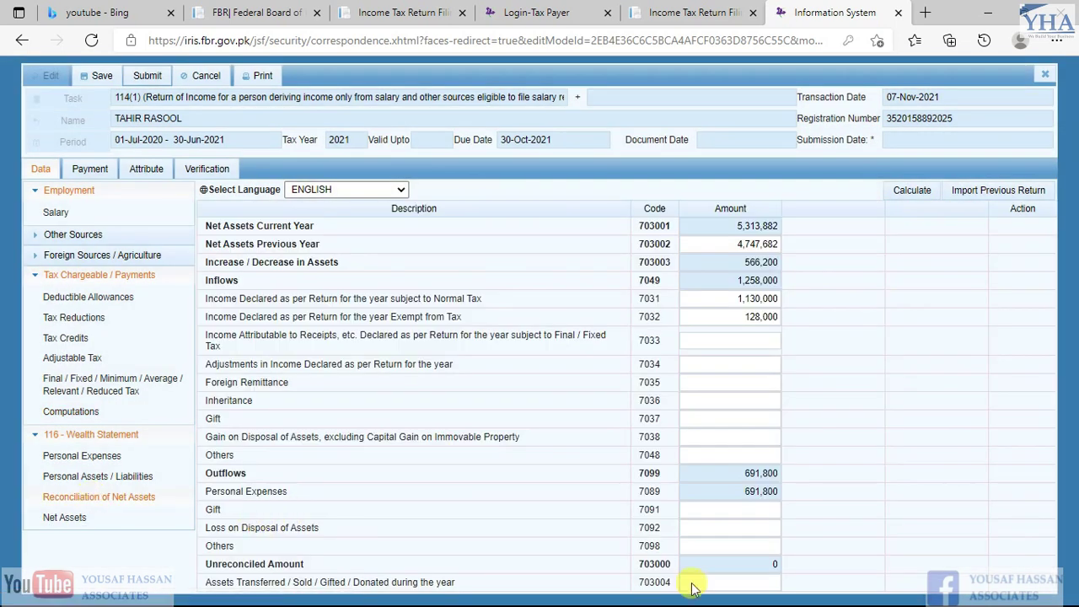
left_click(777, 565)
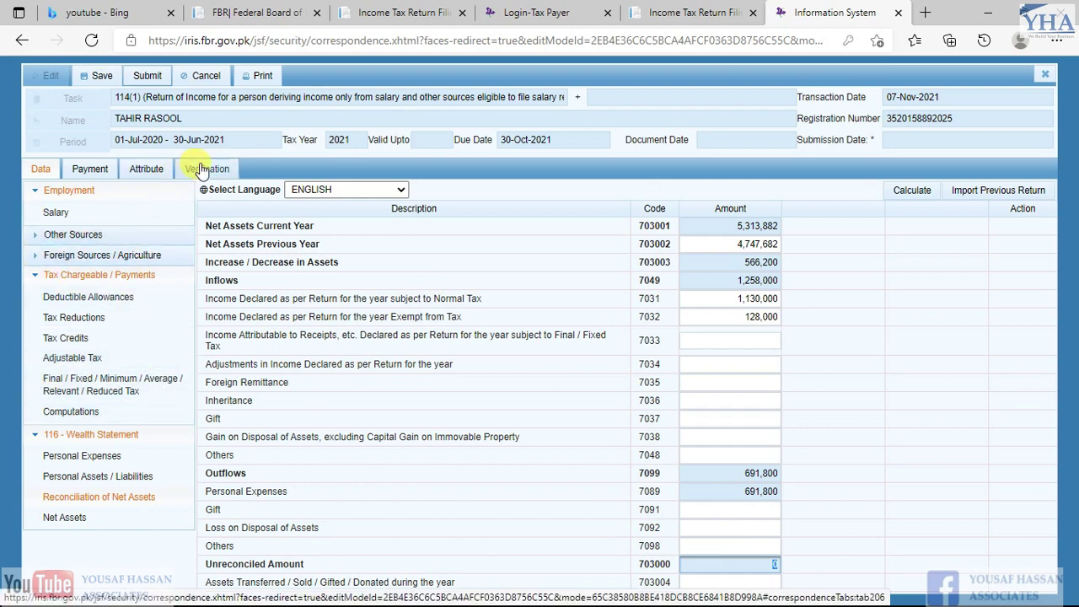
Enter and verify the PIN, declining the password save and closing the success notice
left_click(204, 171)
left_click(34, 248)
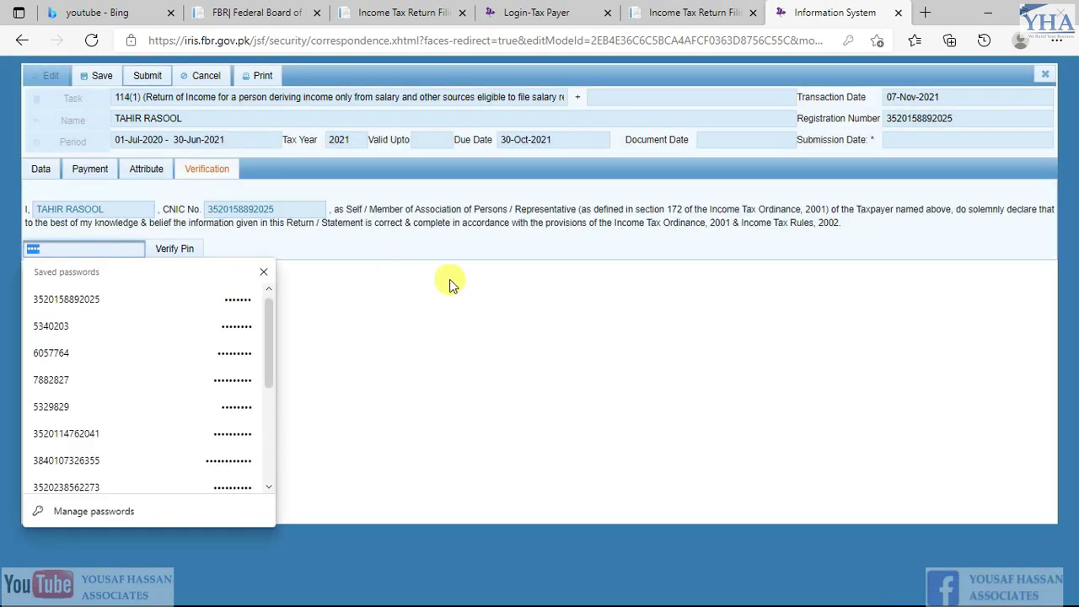
type("****")
left_click(166, 254)
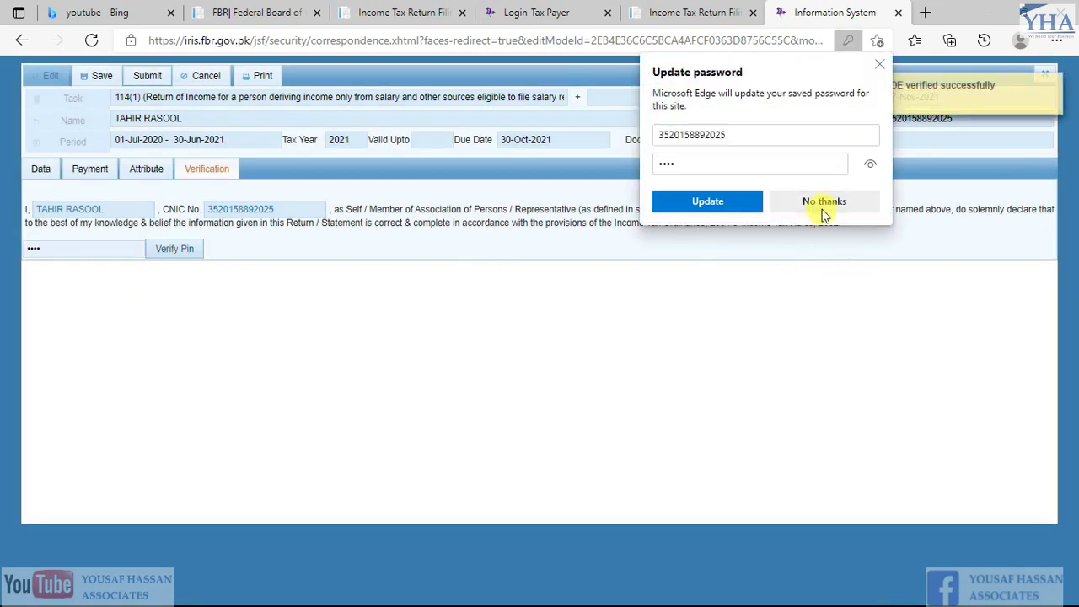
left_click(825, 203)
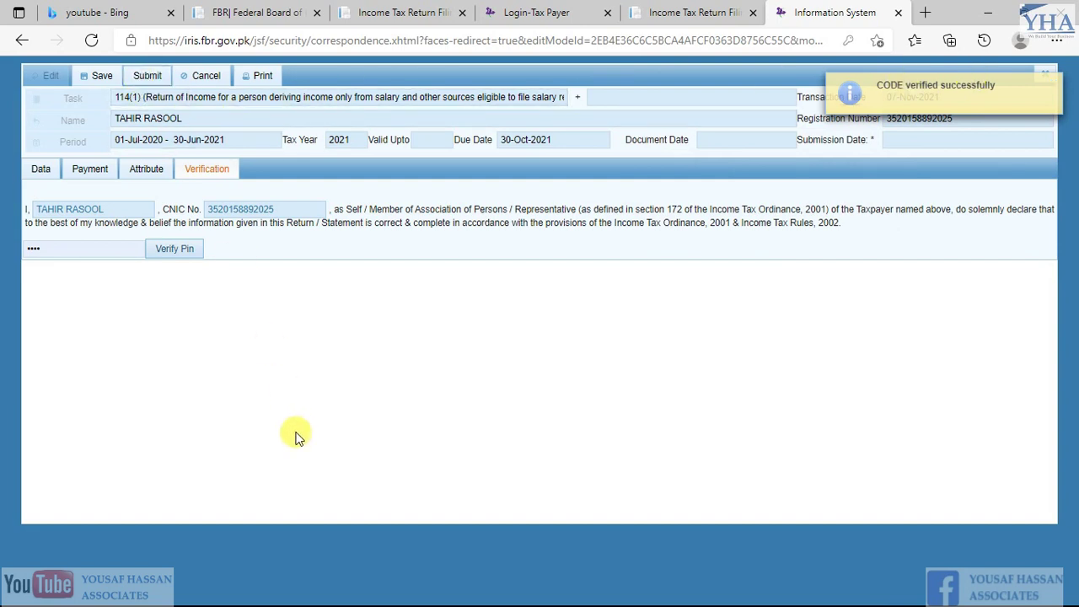
left_click(1054, 86)
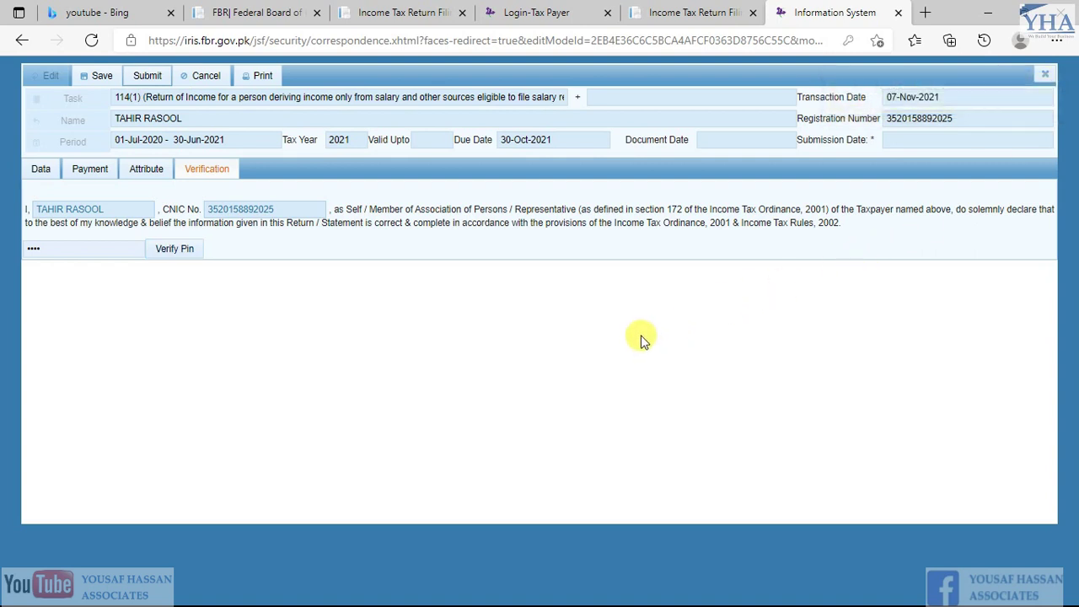